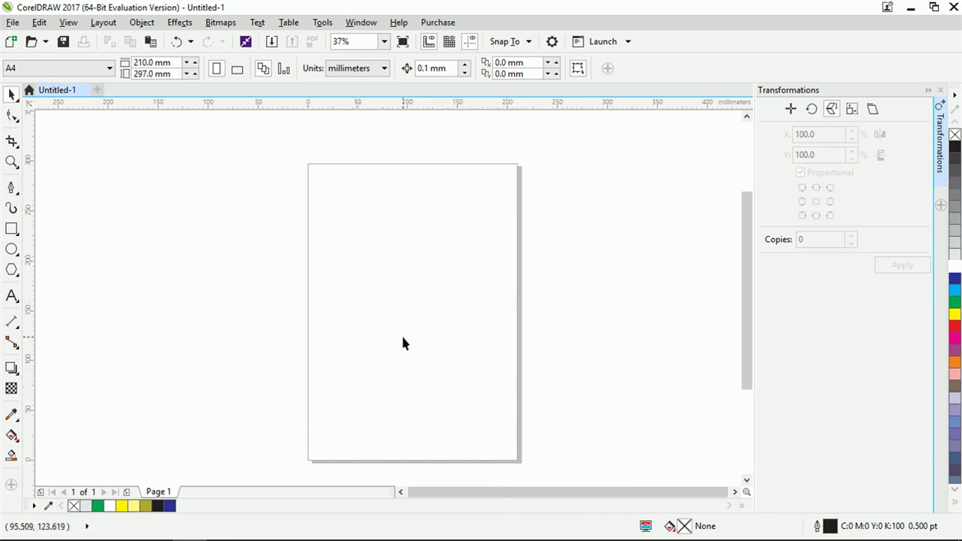
pyautogui.moveTo(419, 338); pyautogui.dragTo(422, 325)
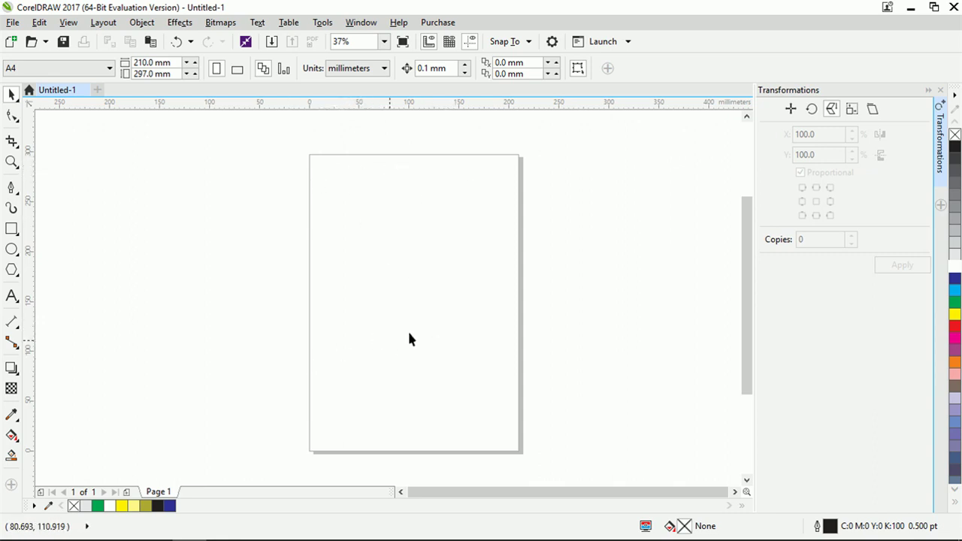
pyautogui.hscroll(-1, 409, 334)
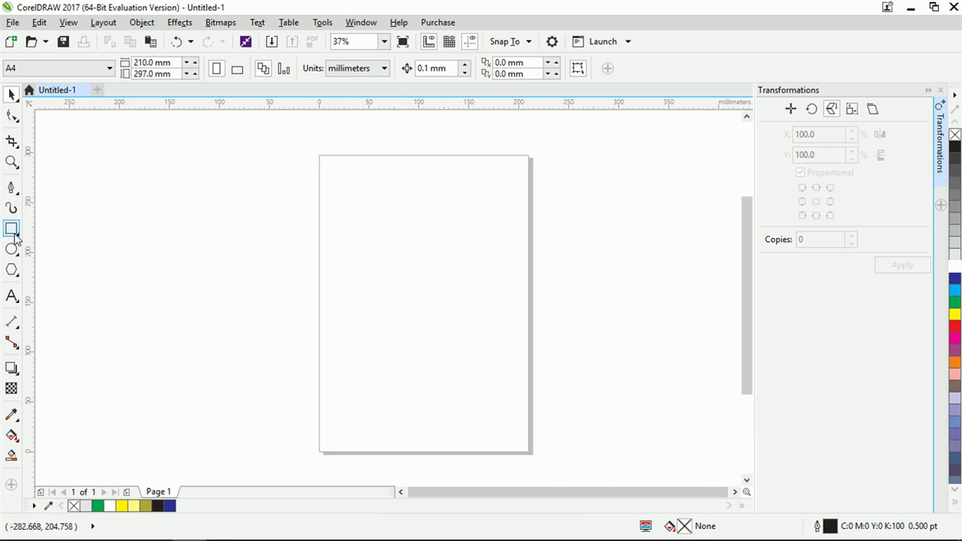
pyautogui.click(71, 73)
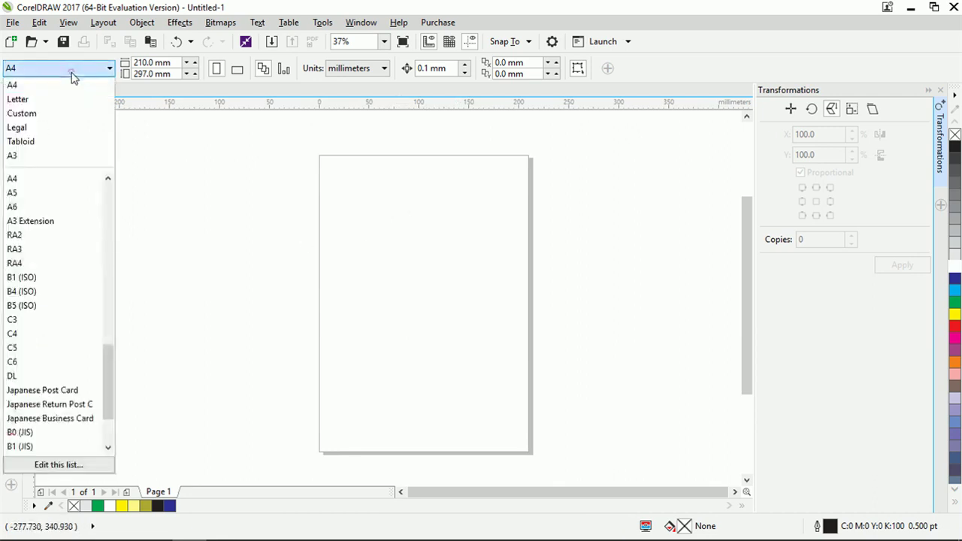
pyautogui.click(78, 73)
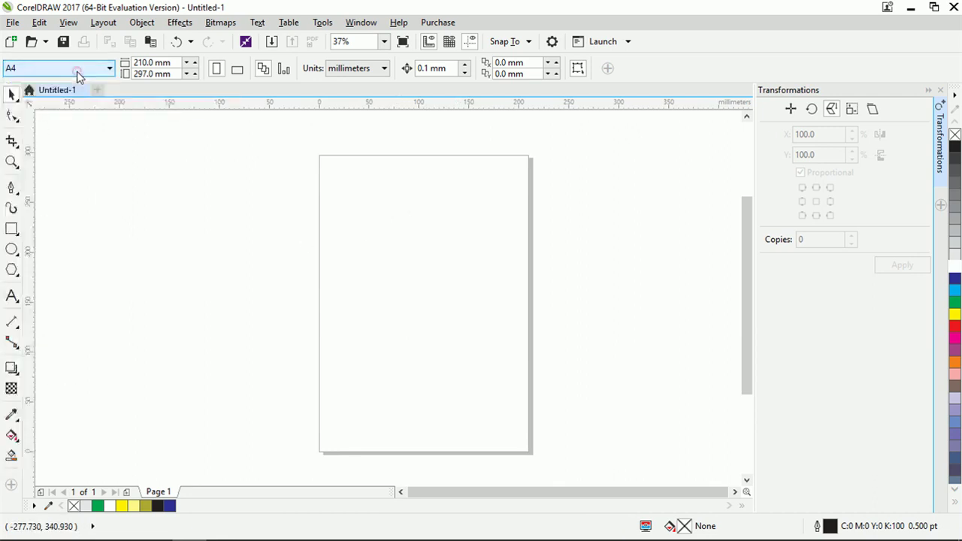
# Draw a page-sized rectangle and two full-width rectangles on the page's bottom edge, about 94 mm and 60 mm tall.
pyautogui.doubleClick(12, 230)
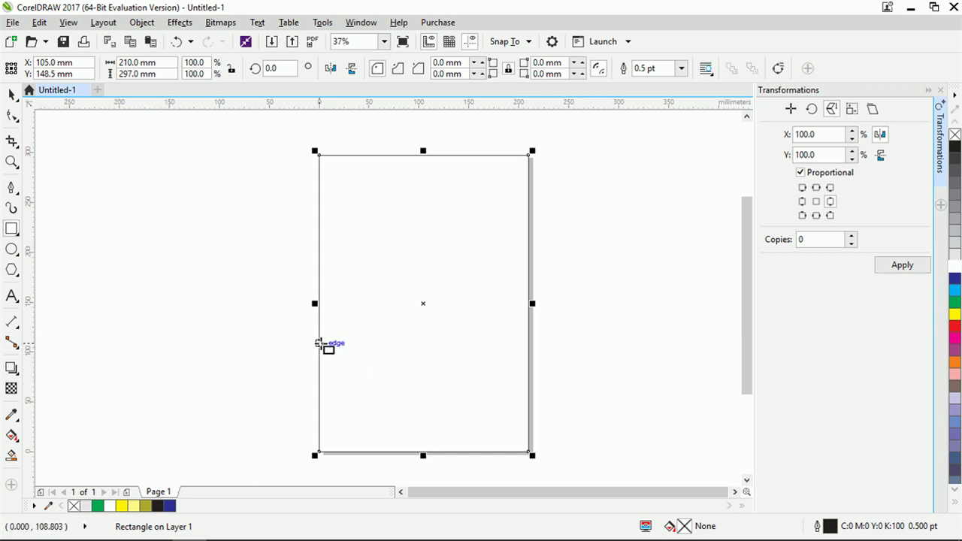
pyautogui.moveTo(320, 359); pyautogui.dragTo(529, 452)
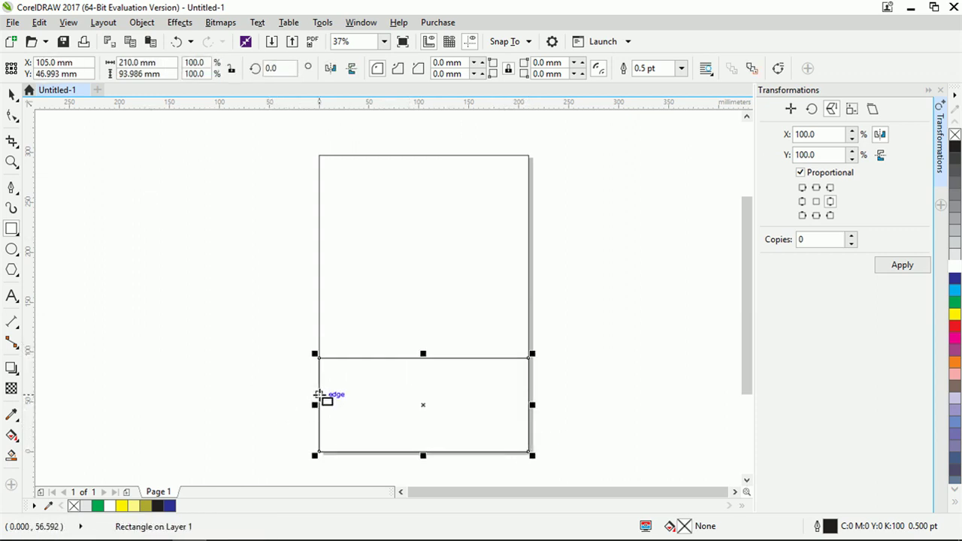
pyautogui.moveTo(320, 392); pyautogui.dragTo(532, 455)
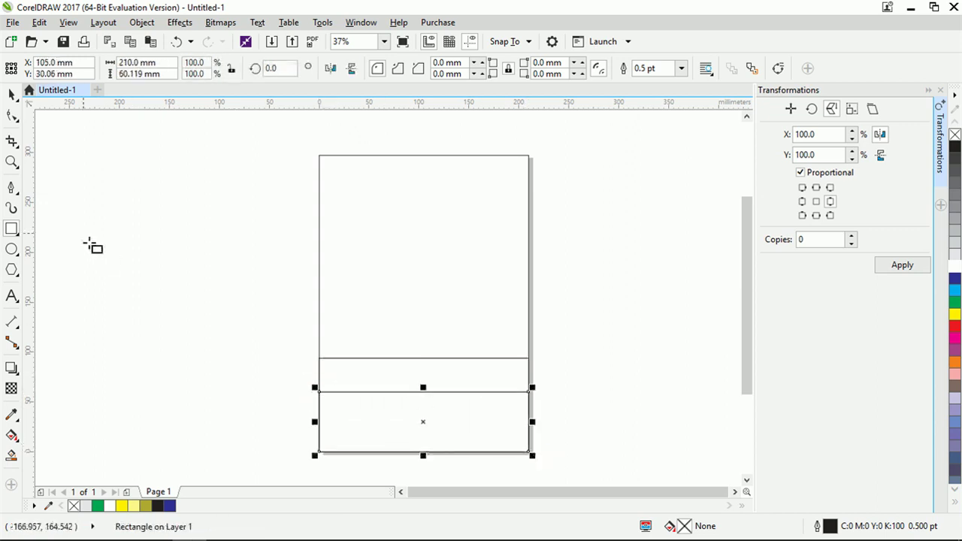
pyautogui.click(11, 93)
pyautogui.click(209, 438)
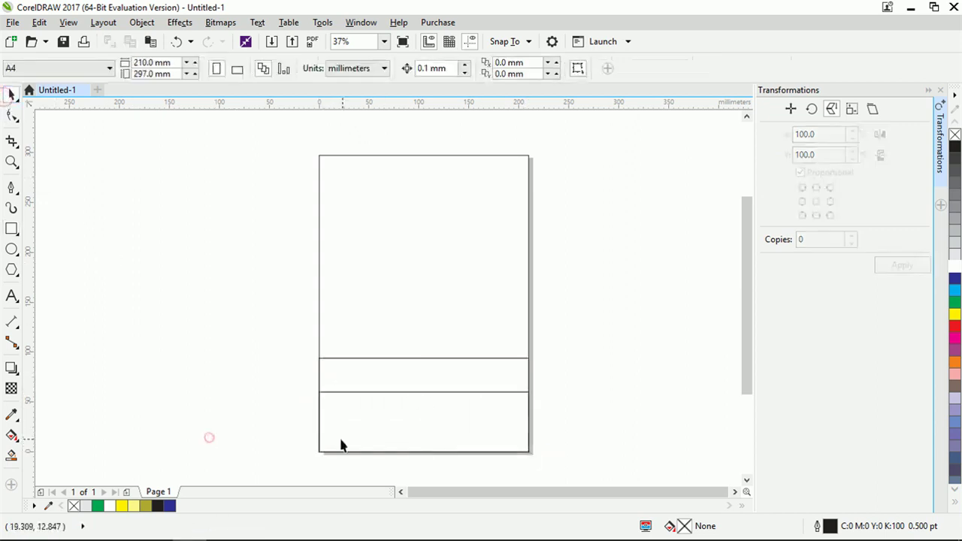
# Convert the shorter of the two bottom rectangles to curves.
pyautogui.click(410, 259)
pyautogui.click(414, 370)
pyautogui.click(419, 423)
pyautogui.click(262, 438)
pyautogui.click(414, 422)
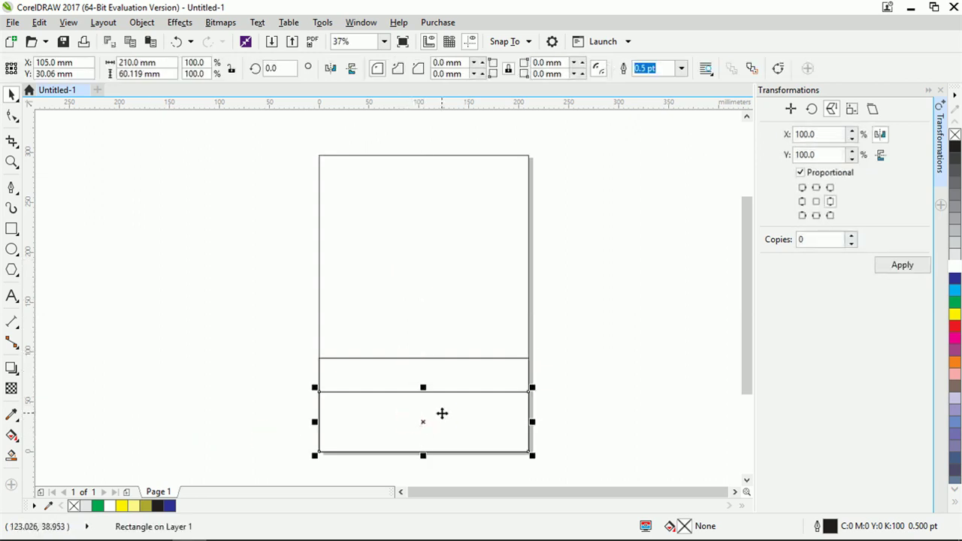
pyautogui.rightClick(442, 413)
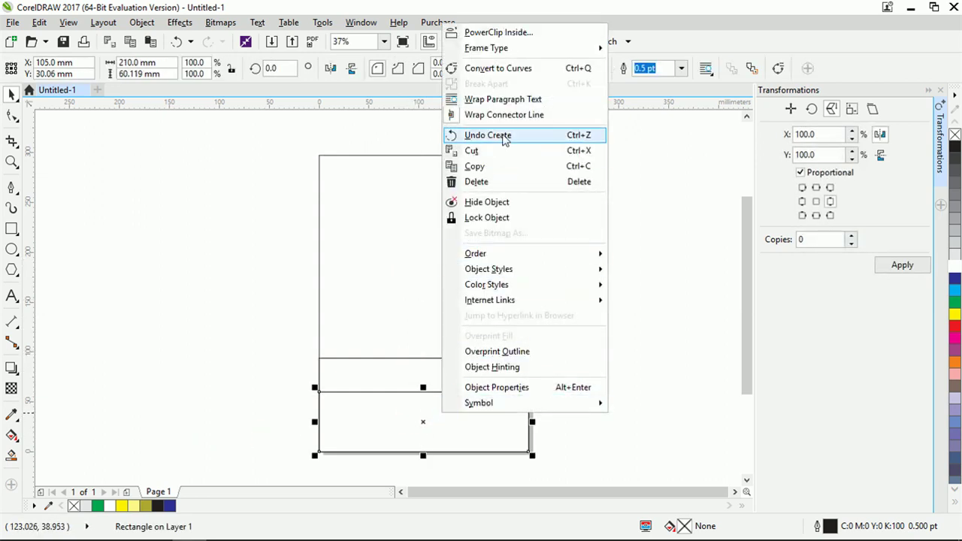
pyautogui.click(518, 74)
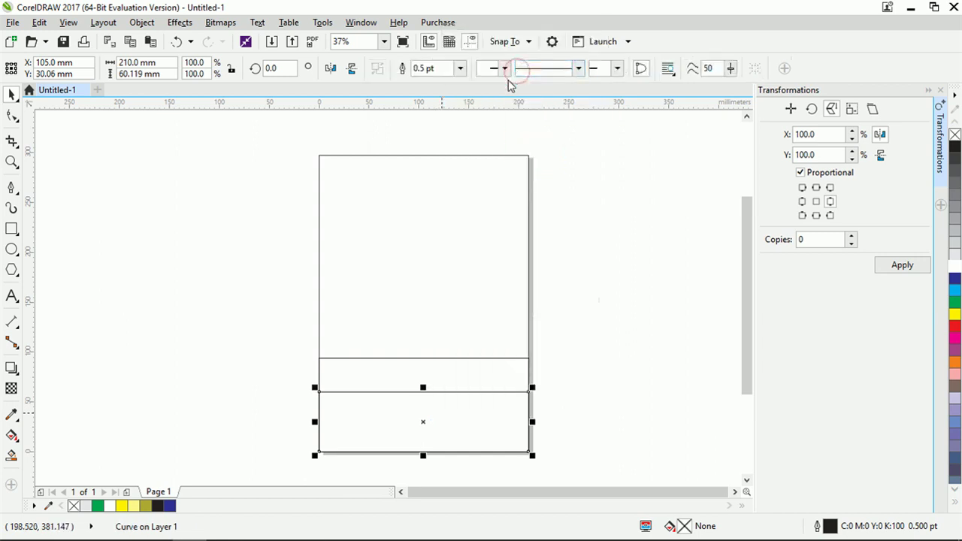
# Change the converted shape's straight upper edge into a curved segment and bow its middle slightly downward.
pyautogui.click(12, 116)
pyautogui.scroll(1, 415, 403)
pyautogui.scroll(-1, 425, 404)
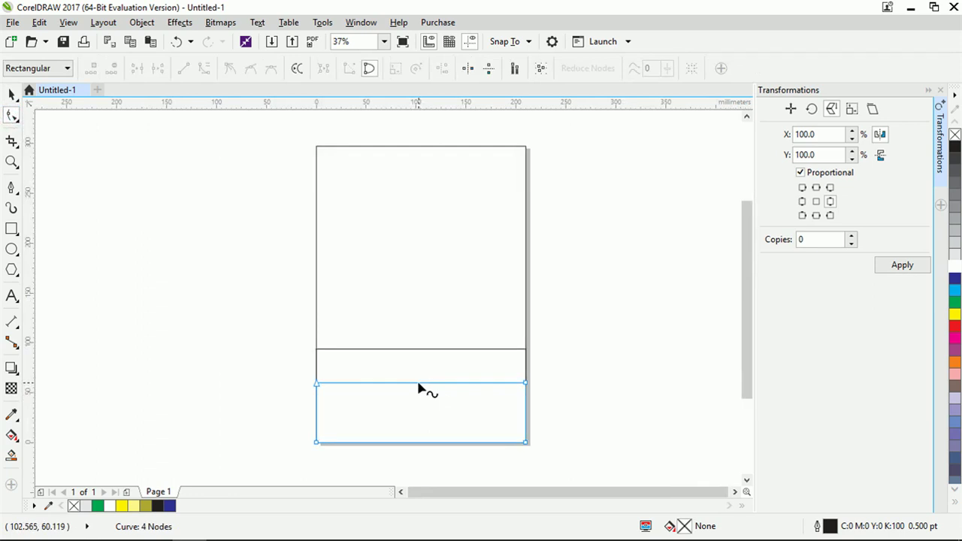
pyautogui.rightClick(419, 384)
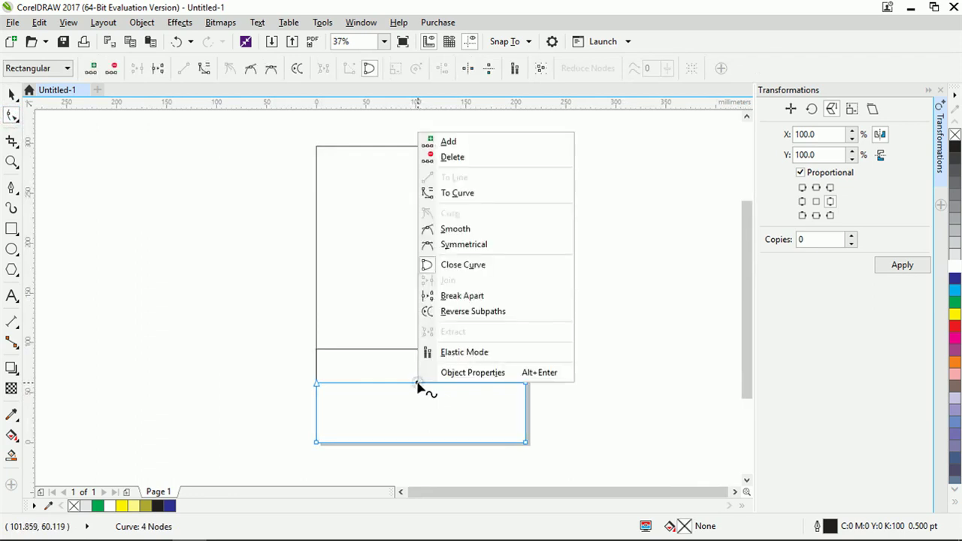
pyautogui.click(475, 194)
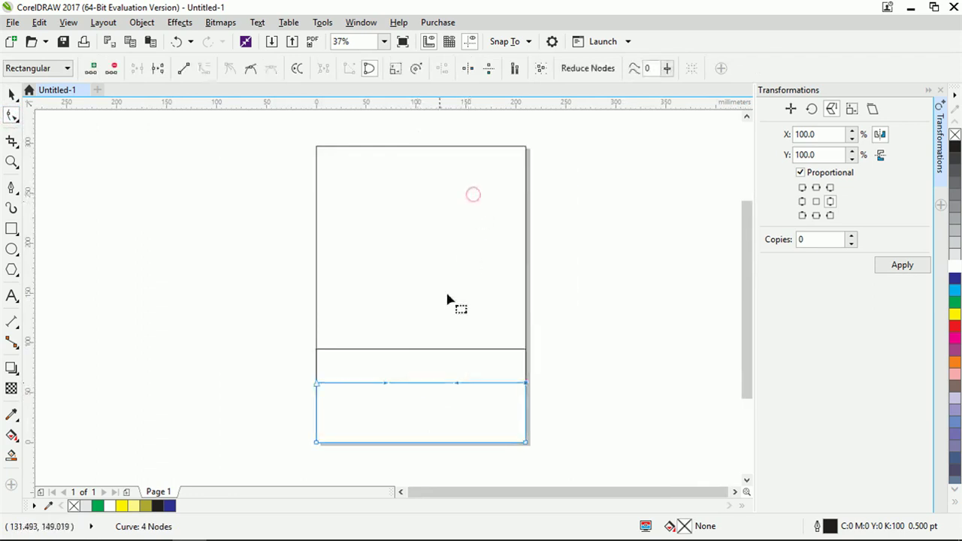
pyautogui.moveTo(418, 385); pyautogui.dragTo(419, 402)
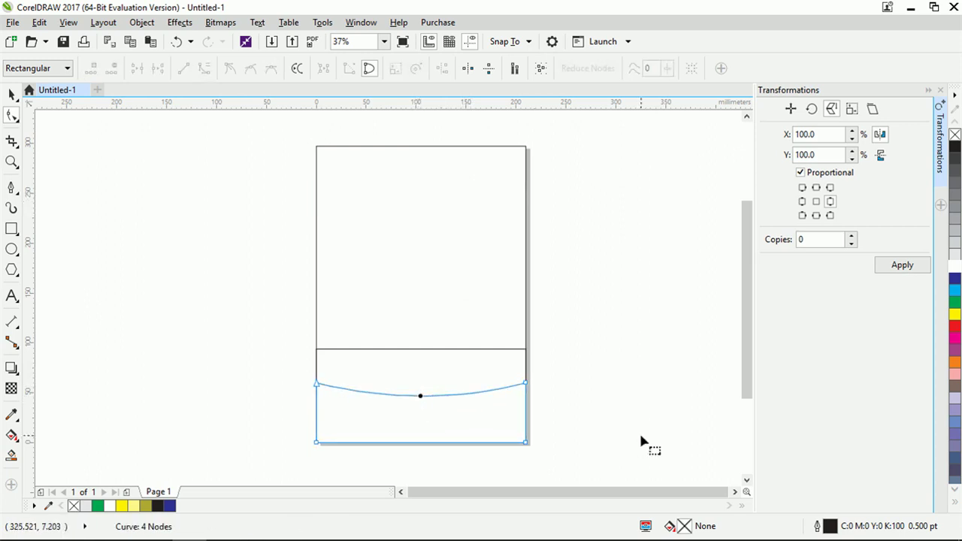
# Lower both end nodes of the curved upper edge together, keeping them on the page's side edges, and deselect the shape.
pyautogui.moveTo(570, 411); pyautogui.dragTo(280, 373)
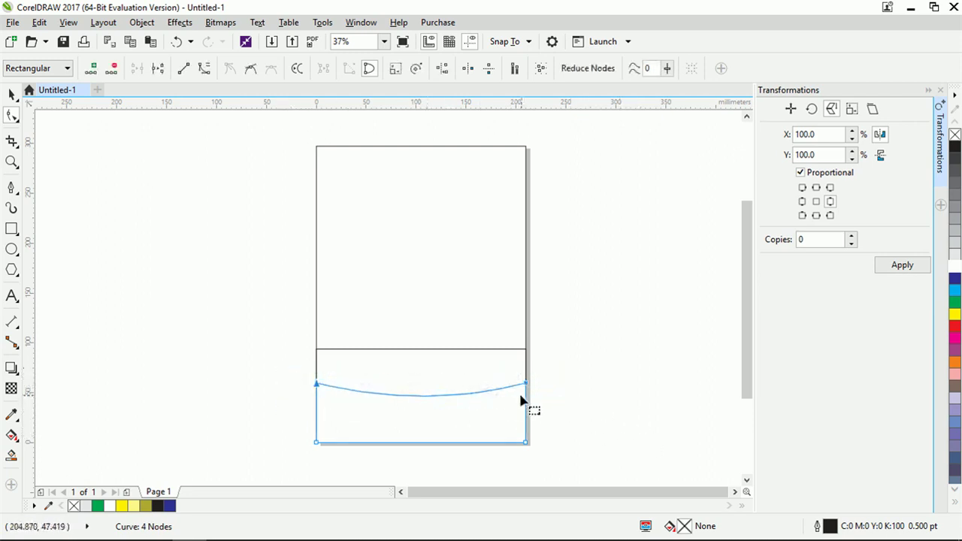
pyautogui.moveTo(525, 384); pyautogui.dragTo(532, 399)
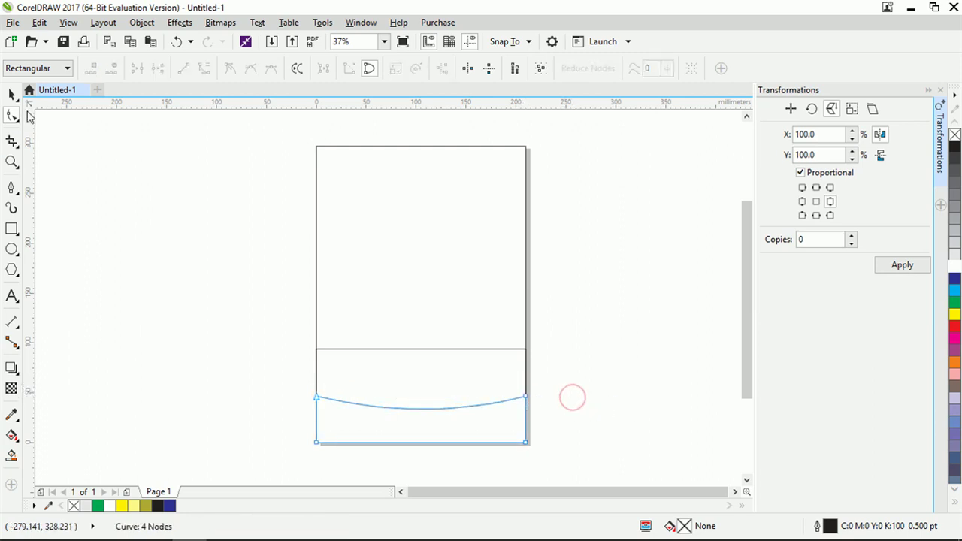
pyautogui.press('space')
pyautogui.click(228, 317)
pyautogui.click(228, 316)
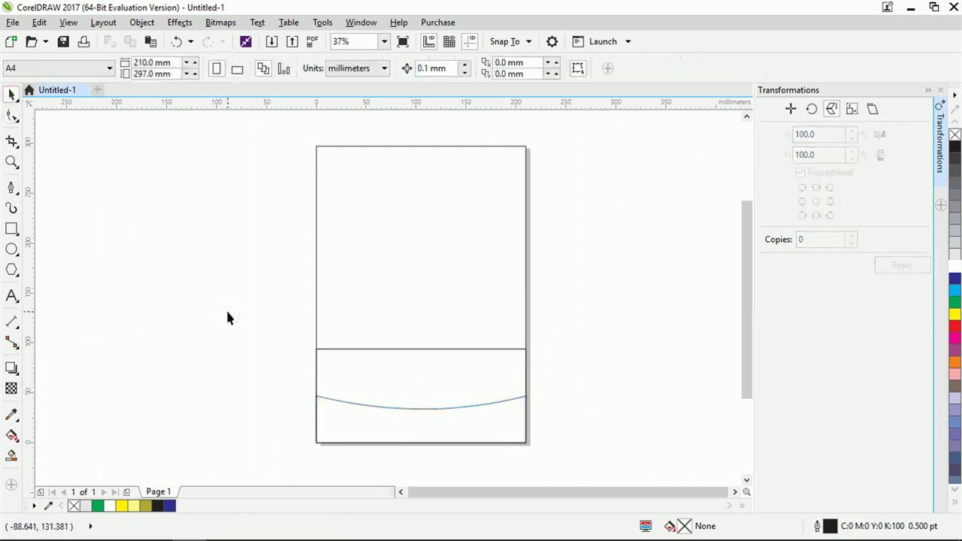
# Switch to Chrome and copy the enlarged Masjid Al-Markaz Al-Islami photo from the Google image results.
pyautogui.click(120, 527)
pyautogui.scroll(1, 354, 303)
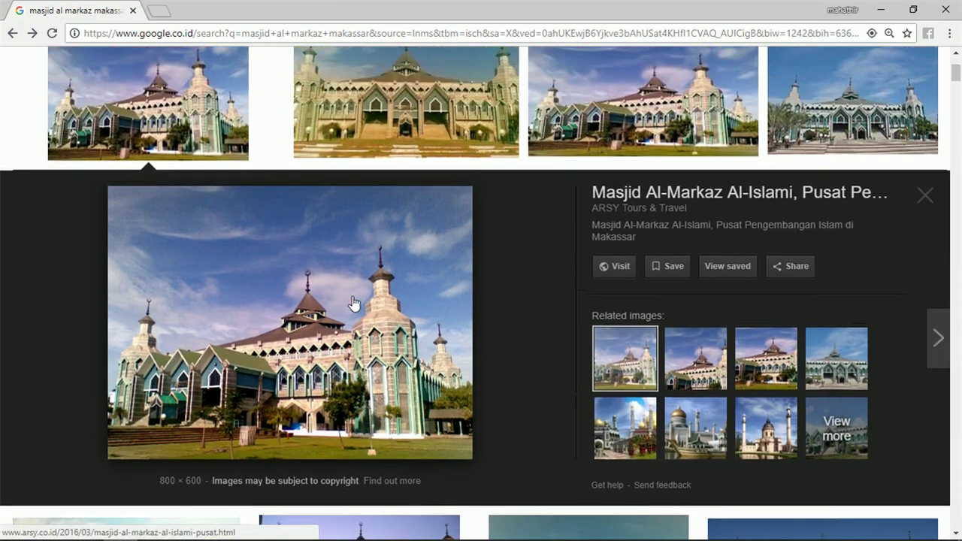
pyautogui.rightClick(313, 280)
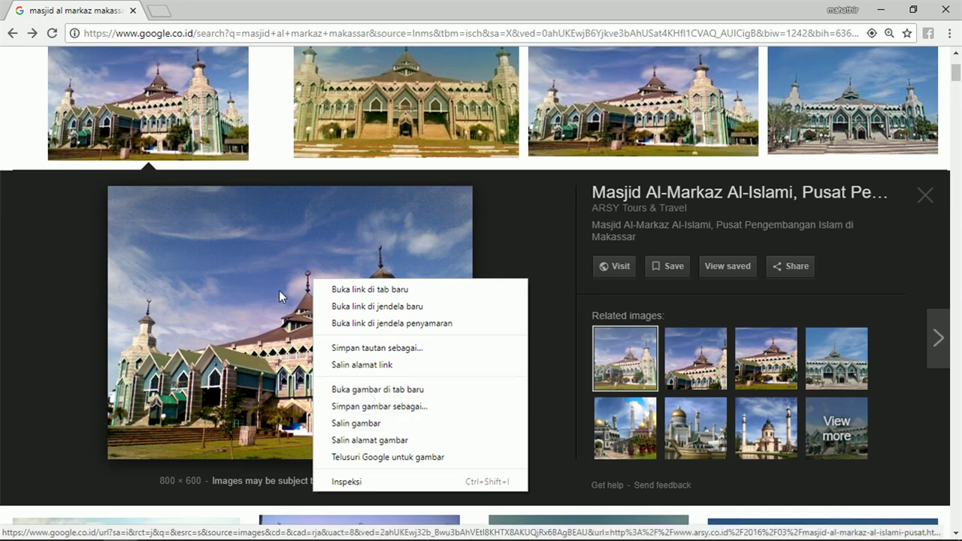
pyautogui.click(60, 289)
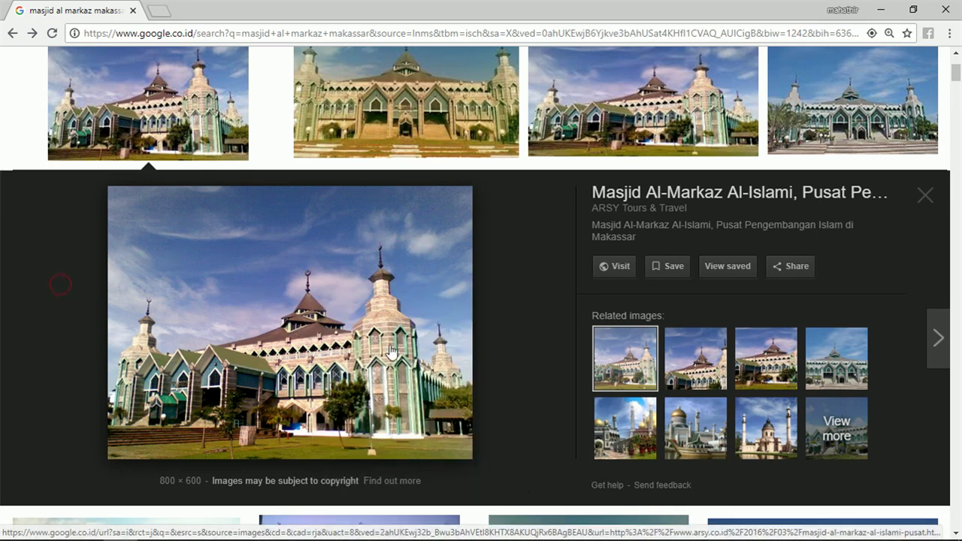
pyautogui.scroll(1, 398, 357)
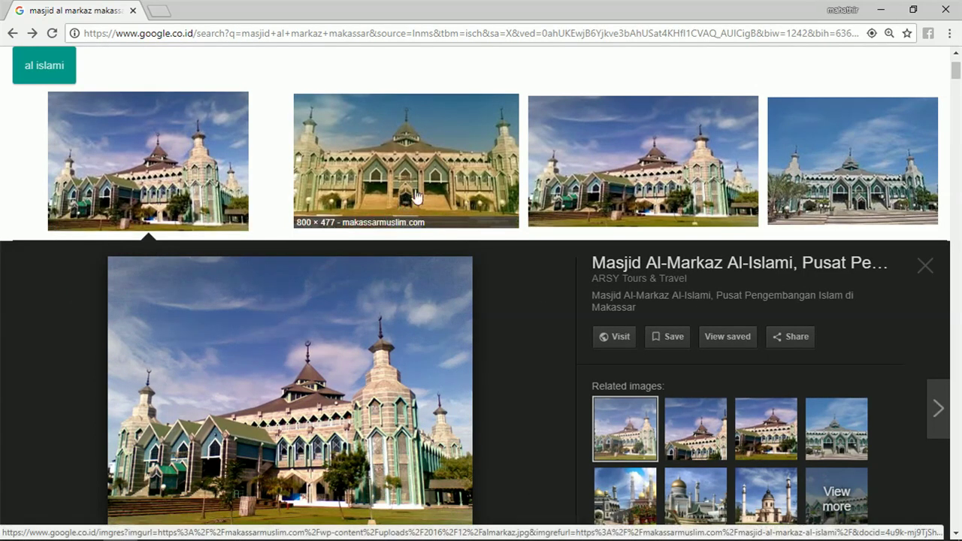
pyautogui.scroll(-1, 402, 200)
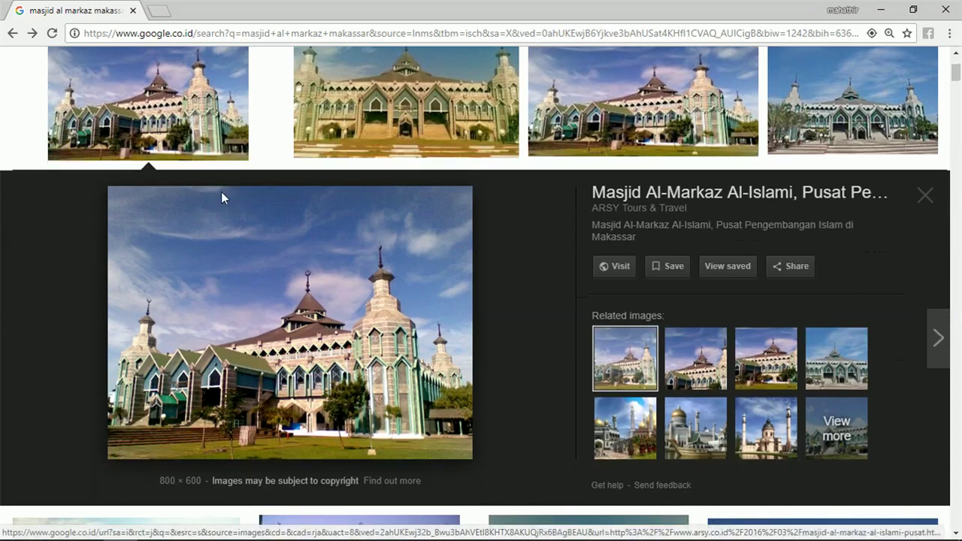
pyautogui.rightClick(329, 305)
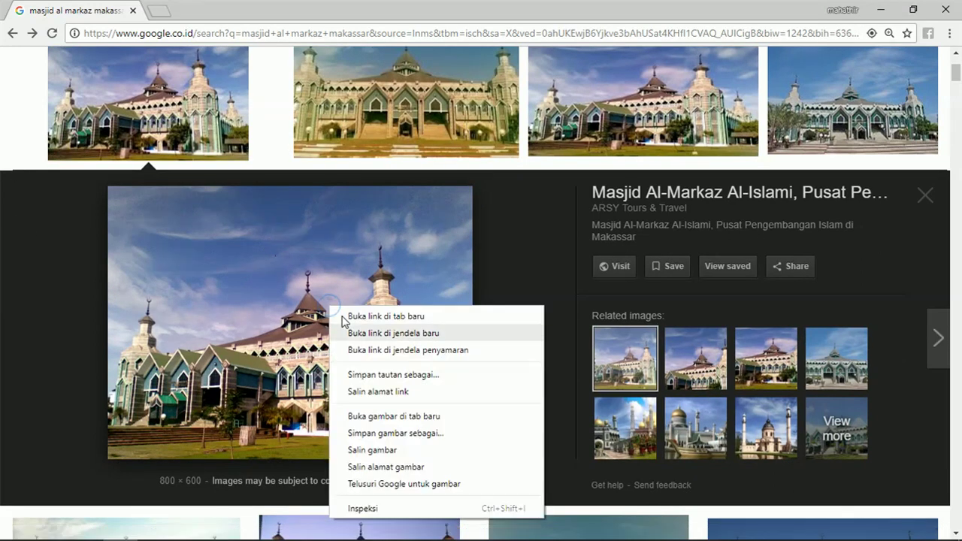
pyautogui.click(443, 451)
# Switch back to CorelDRAW, paste the mosque photo and move it so it overlaps the left part of the page.
pyautogui.moveTo(319, 538)
pyautogui.click(189, 527)
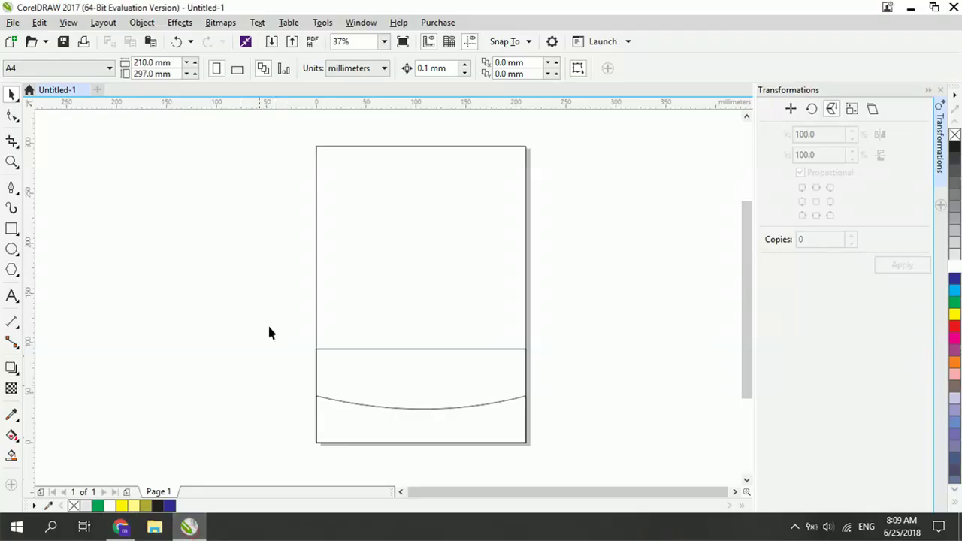
pyautogui.rightClick(239, 283)
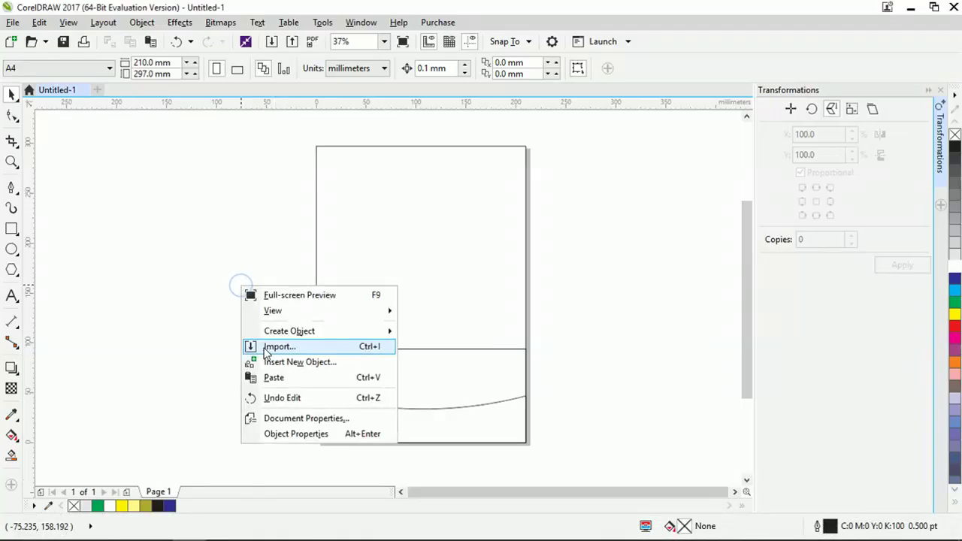
pyautogui.click(302, 377)
pyautogui.moveTo(427, 299); pyautogui.dragTo(340, 245)
pyautogui.moveTo(397, 282); pyautogui.dragTo(398, 317)
# Send the mosque photo to the back of the page, behind the drawn shapes.
pyautogui.rightClick(398, 317)
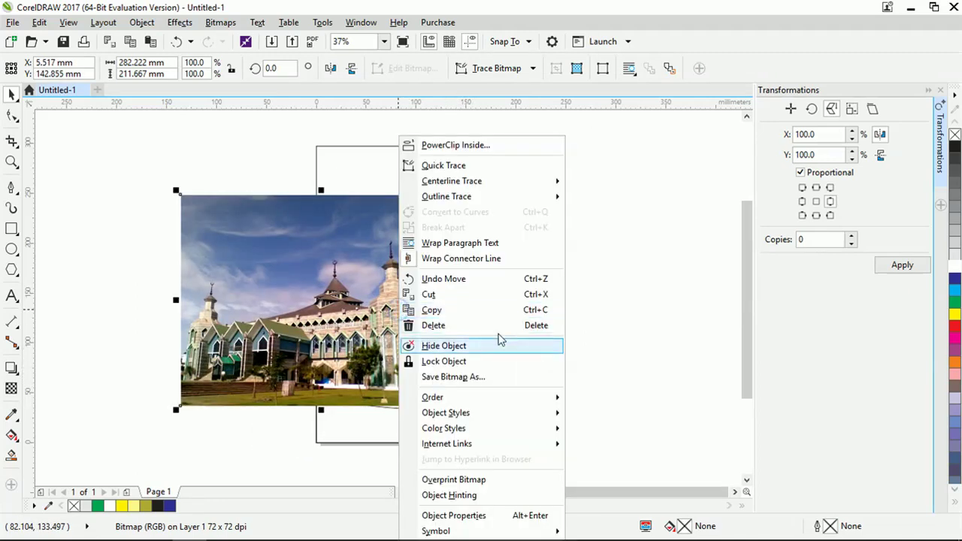
pyautogui.moveTo(531, 405)
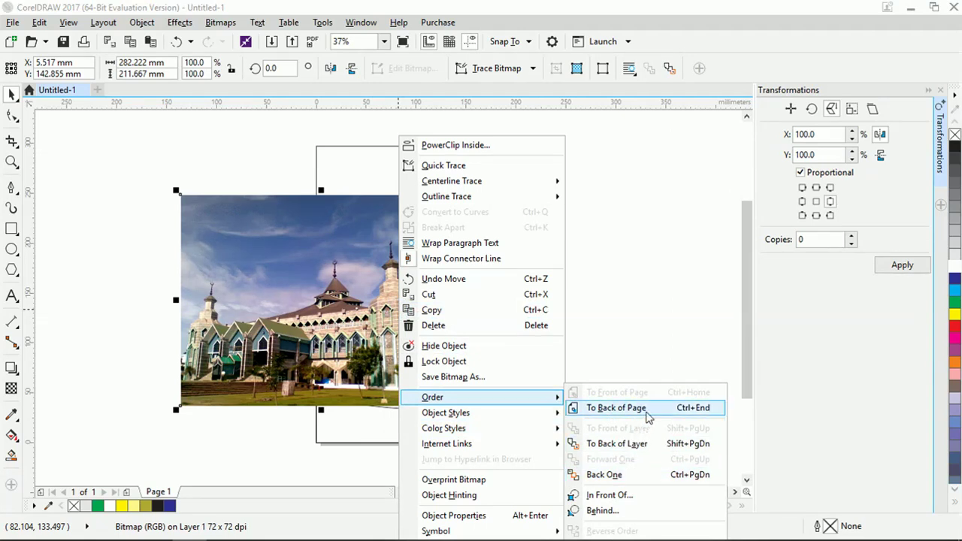
pyautogui.click(647, 414)
pyautogui.click(139, 310)
# Place the photo over the page's upper part, overhanging mainly the right edge, and scale it proportionally to about 314 by 235 mm.
pyautogui.moveTo(219, 333); pyautogui.dragTo(285, 279)
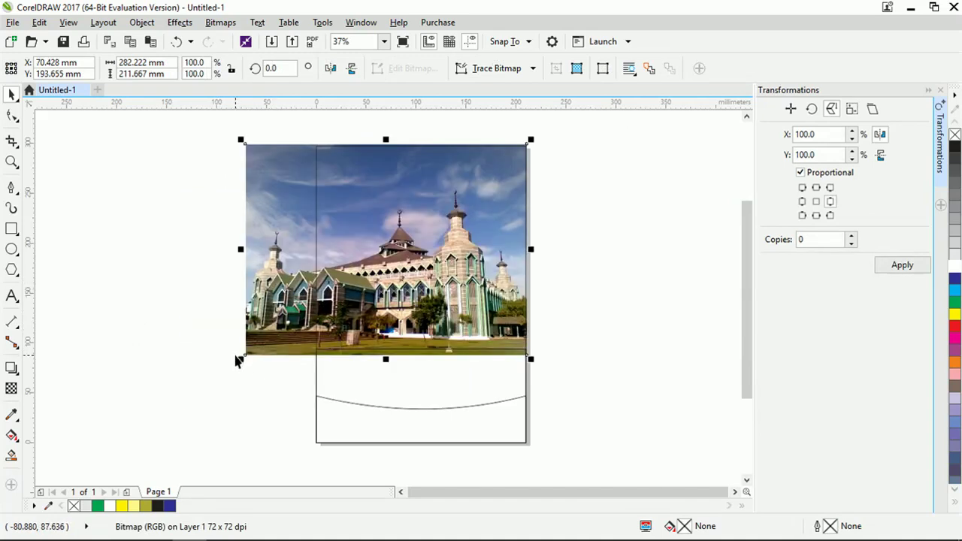
pyautogui.moveTo(238, 359); pyautogui.dragTo(199, 392)
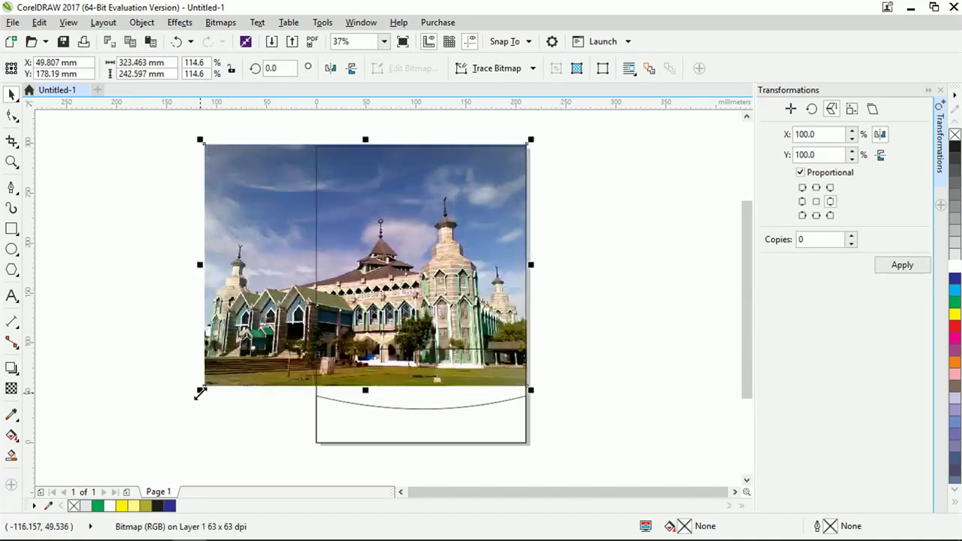
pyautogui.moveTo(248, 204); pyautogui.dragTo(335, 202)
pyautogui.moveTo(549, 216); pyautogui.dragTo(609, 227)
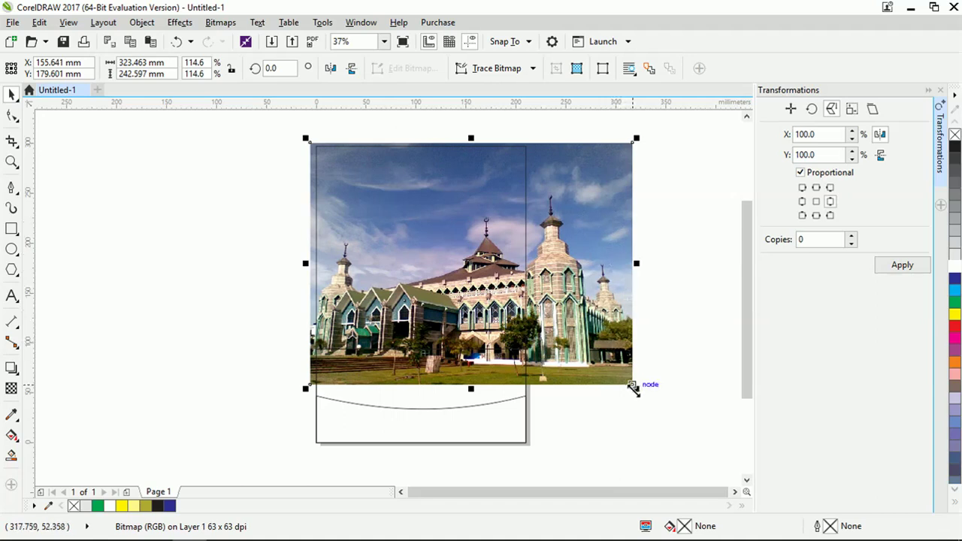
pyautogui.moveTo(636, 388); pyautogui.dragTo(628, 384)
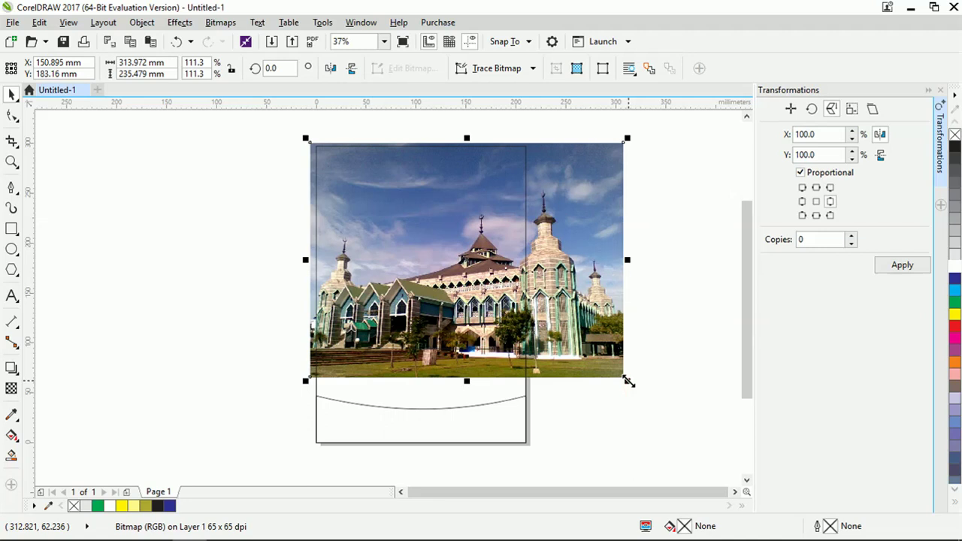
pyautogui.click(644, 337)
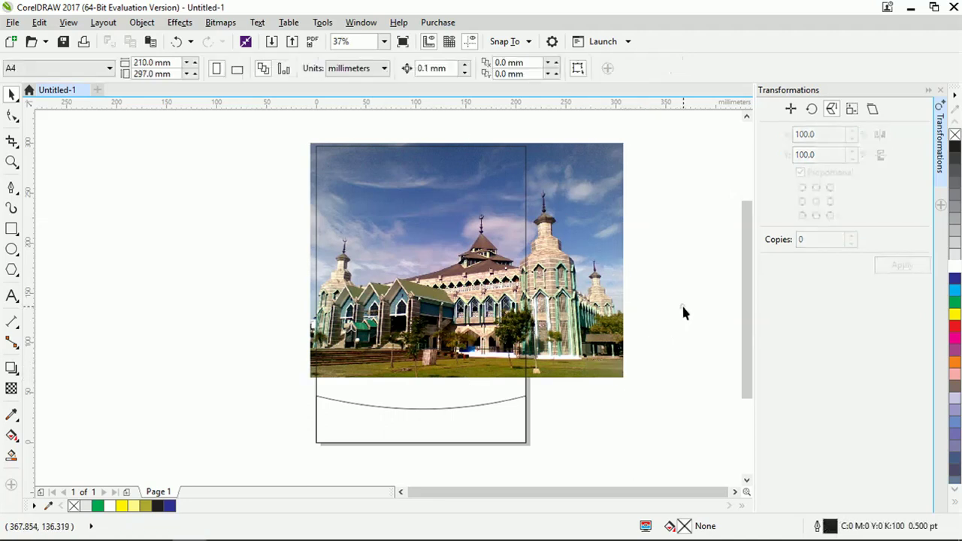
# Intersect the mosque photo with the page-sized rectangle and delete the original overhanging photo.
pyautogui.click(528, 194)
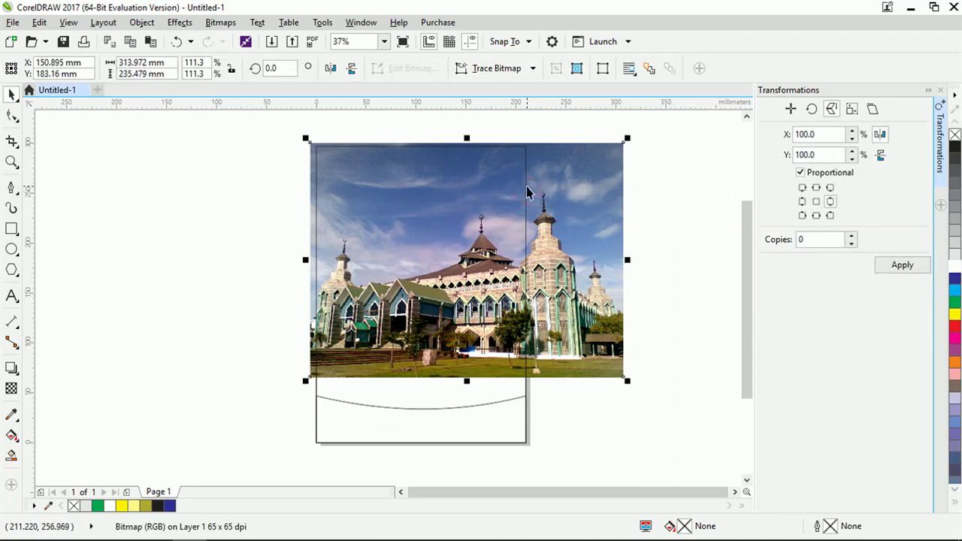
pyautogui.click(527, 188)
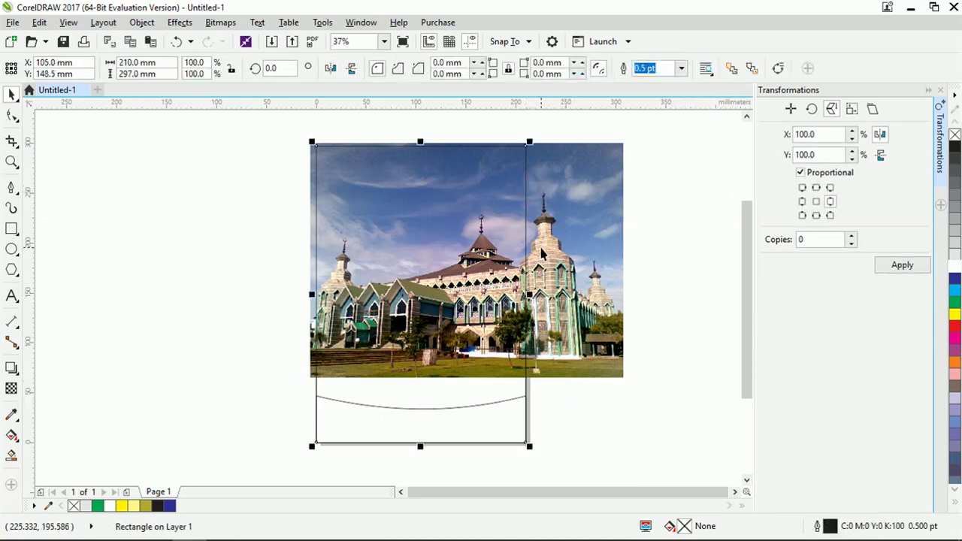
pyautogui.keyDown('shift'); pyautogui.click(584, 186); pyautogui.keyUp('shift')
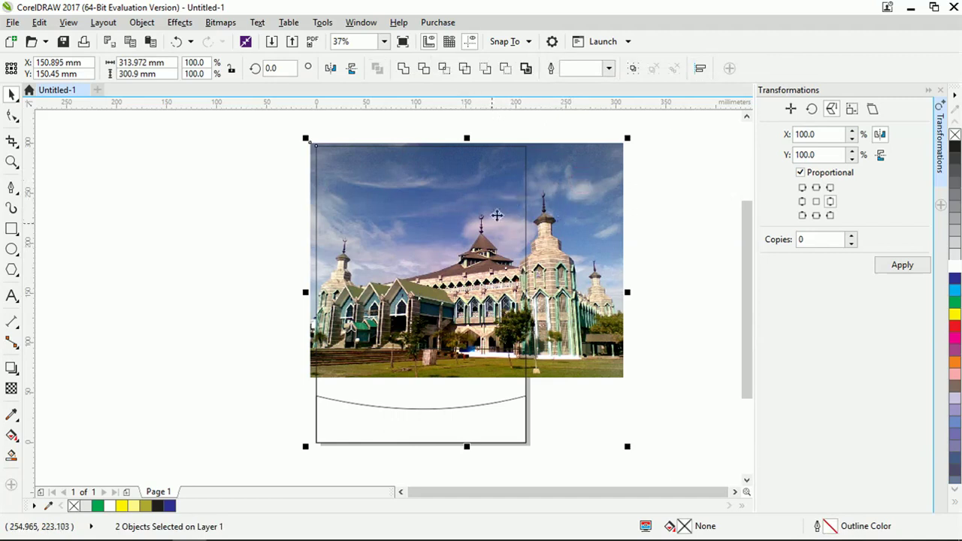
pyautogui.click(444, 69)
pyautogui.click(640, 249)
pyautogui.click(606, 242)
pyautogui.press('Delete')
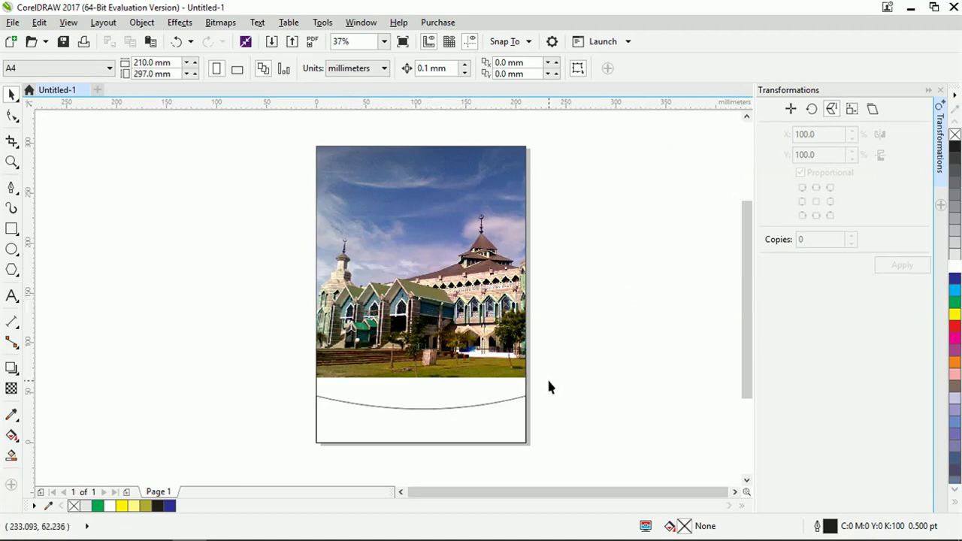
# Fill the rectangle across the page's lower part with green and the curved shape beneath it with 10% black.
pyautogui.click(515, 361)
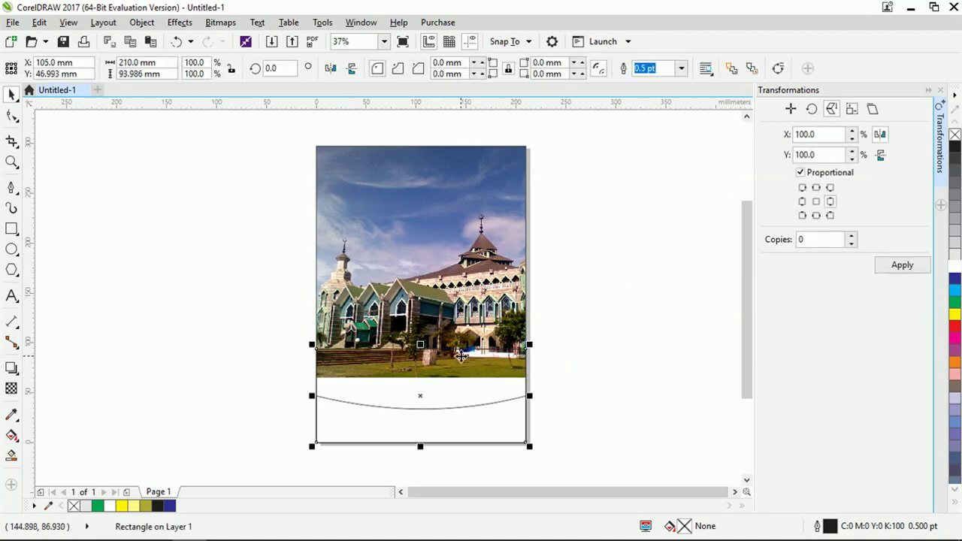
pyautogui.click(956, 305)
pyautogui.click(499, 402)
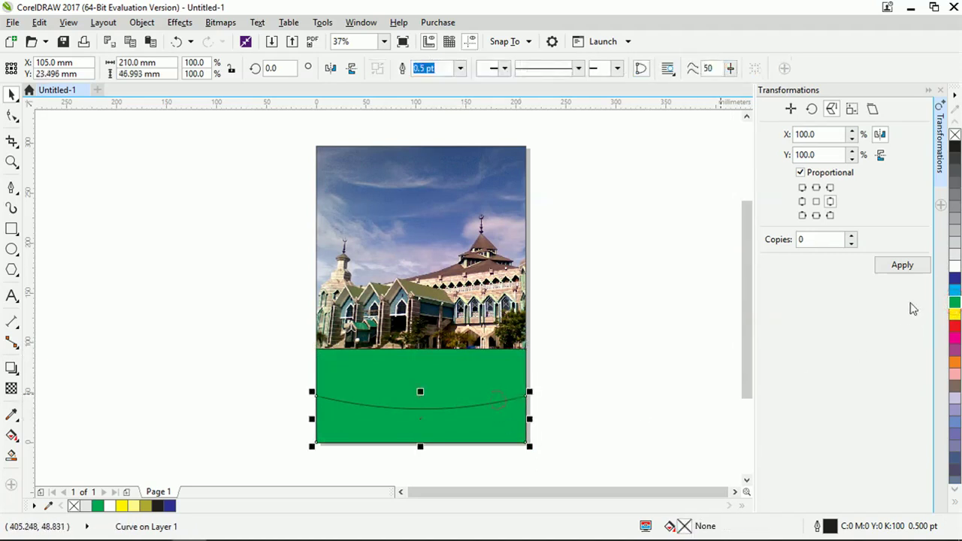
pyautogui.click(956, 259)
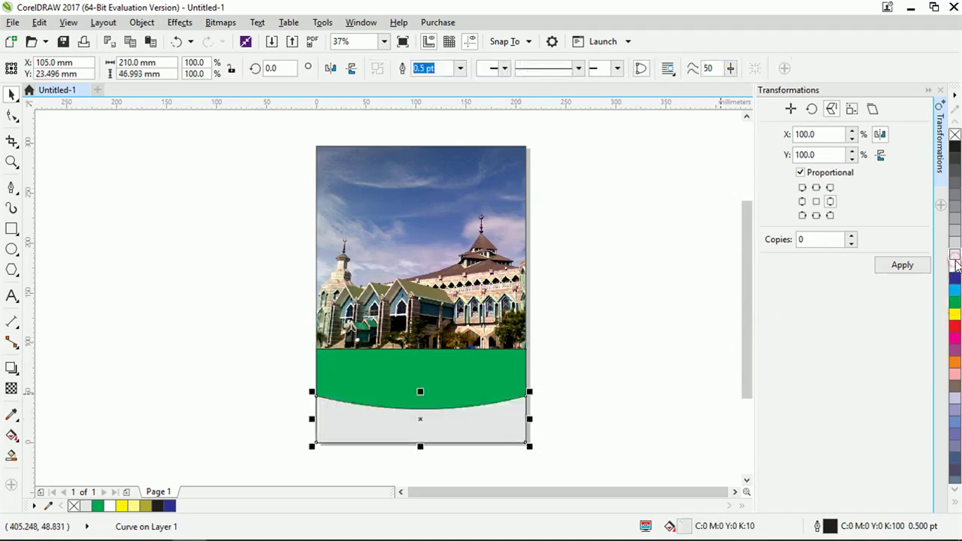
# Set the outline width of all four objects on the page to None.
pyautogui.click(627, 433)
pyautogui.moveTo(610, 470); pyautogui.dragTo(273, 137)
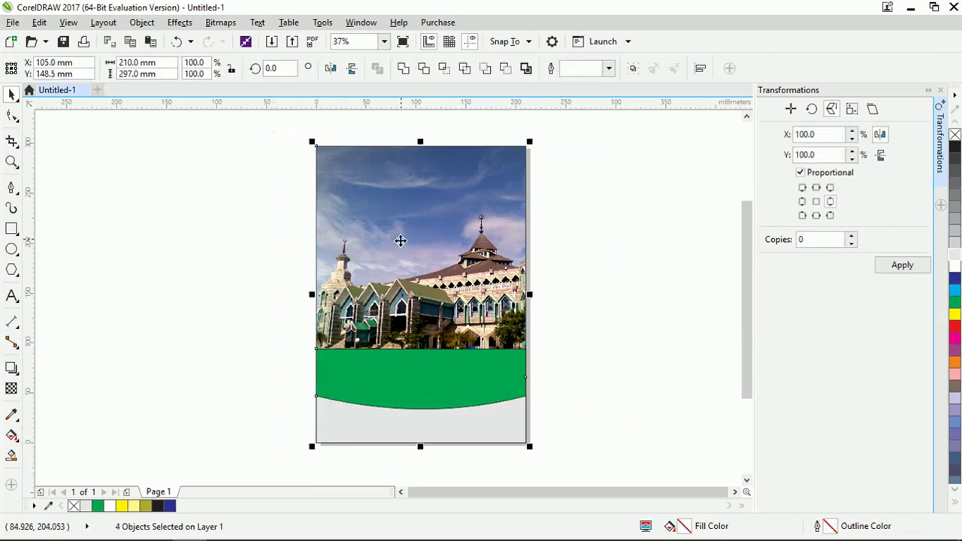
pyautogui.click(610, 70)
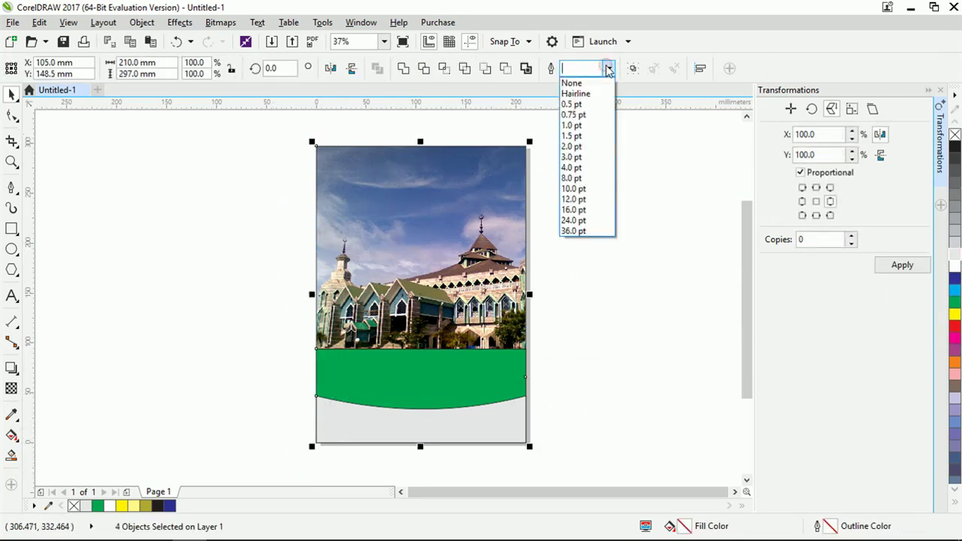
pyautogui.click(594, 82)
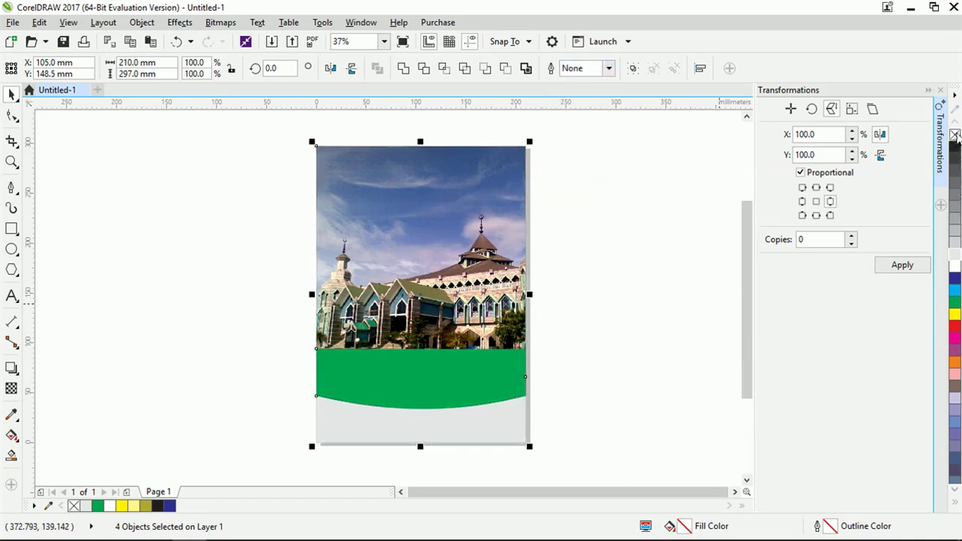
pyautogui.click(599, 327)
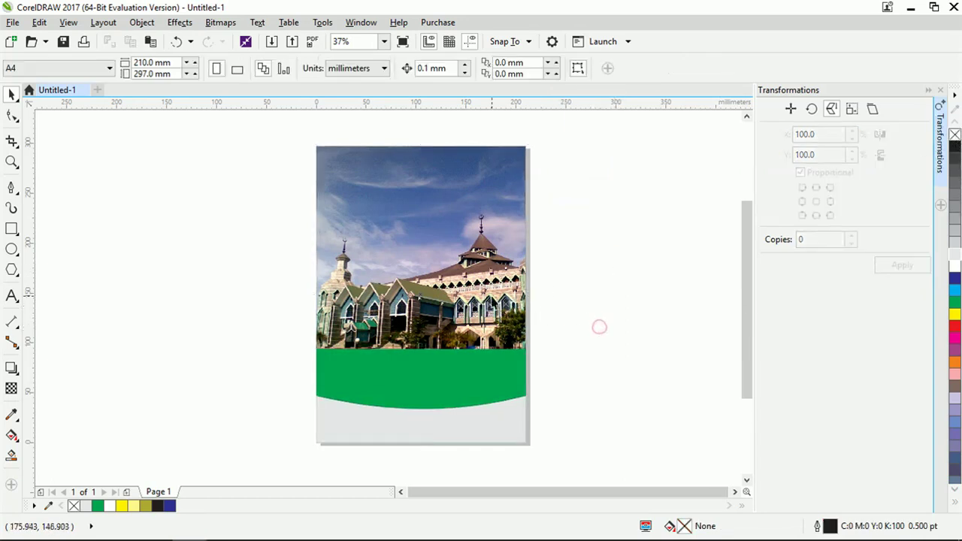
# Try a uniform transparency with the Multiply merge mode on the unfilled page-sized rectangle.
pyautogui.press('Tab')
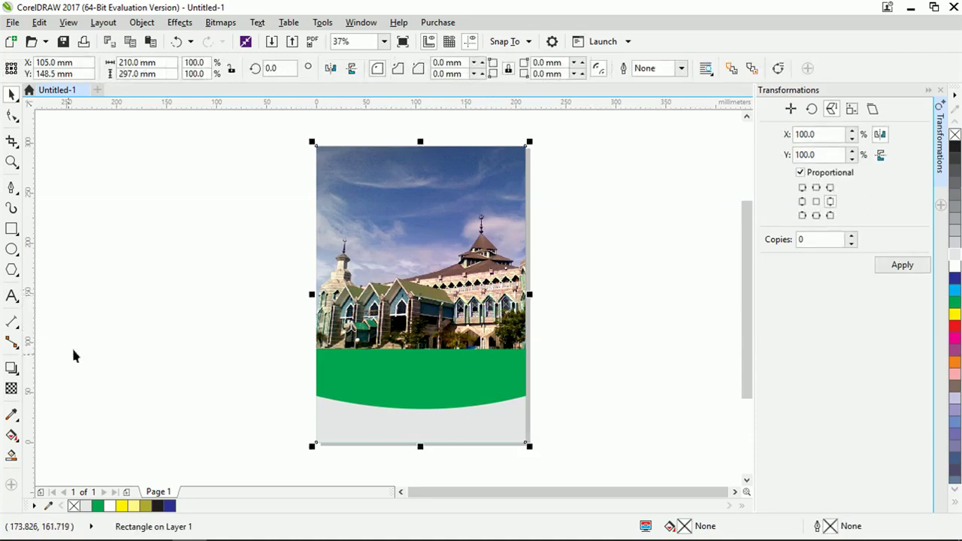
pyautogui.click(12, 389)
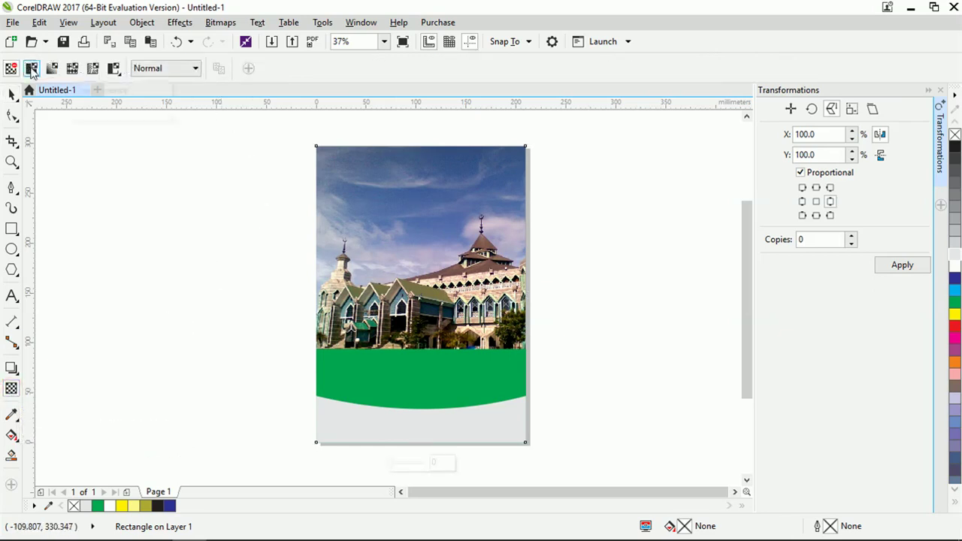
pyautogui.click(32, 69)
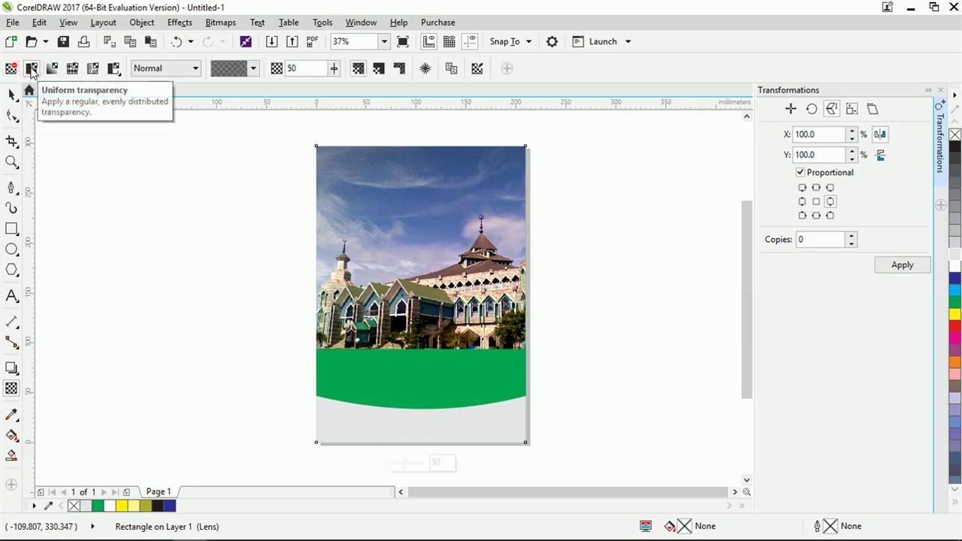
pyautogui.click(187, 75)
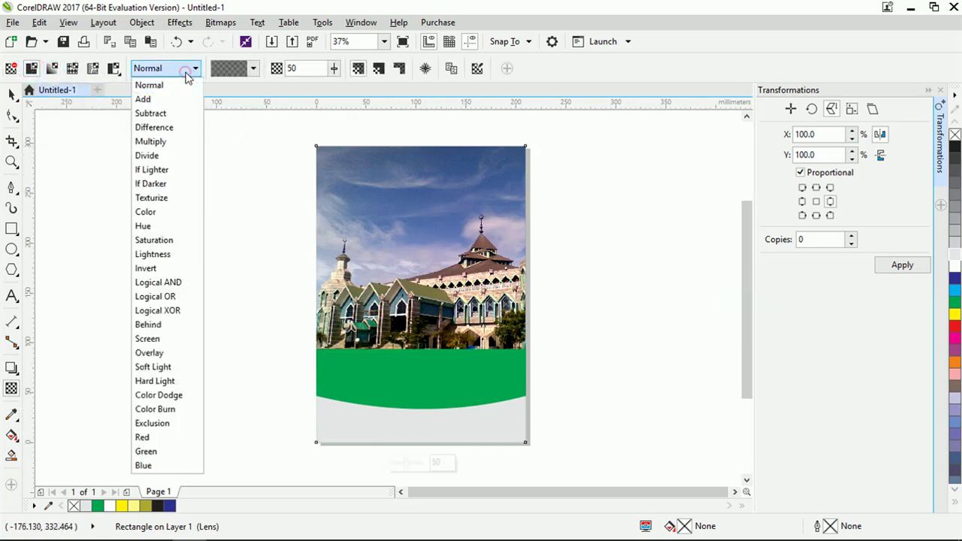
pyautogui.click(168, 142)
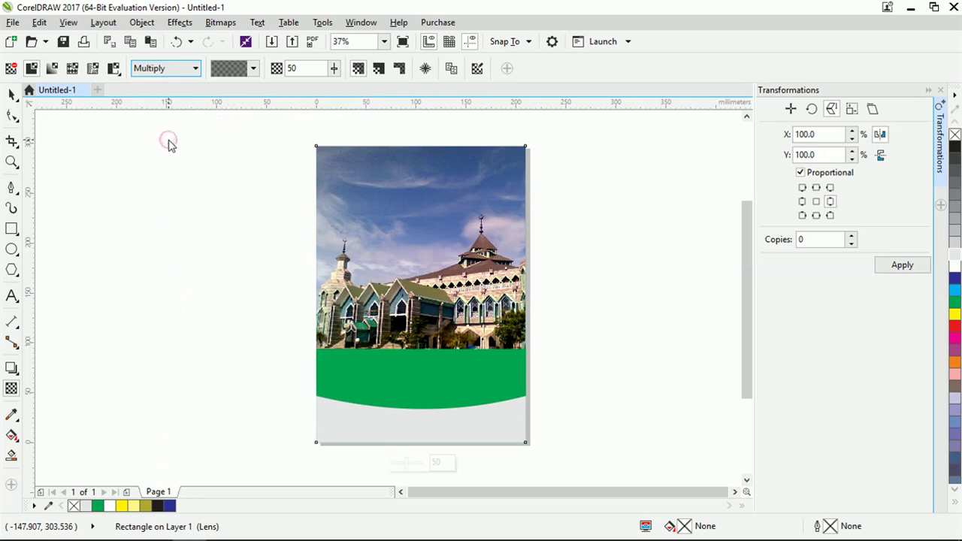
pyautogui.click(334, 68)
pyautogui.moveTo(336, 88); pyautogui.dragTo(352, 92)
pyautogui.click(161, 293)
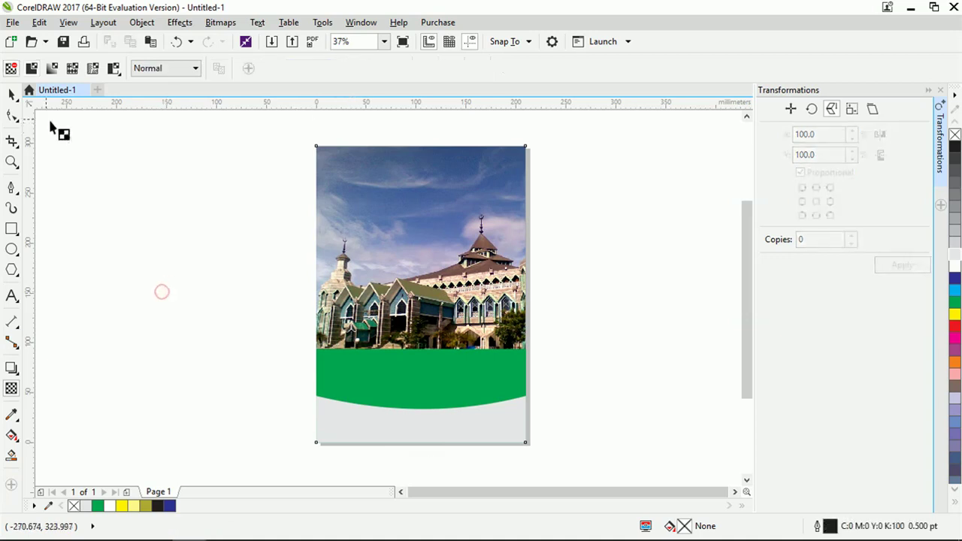
# Move the page-sized transparent rectangle partly off the page, check it with a 40% black fill, and delete it.
pyautogui.click(11, 94)
pyautogui.click(334, 251)
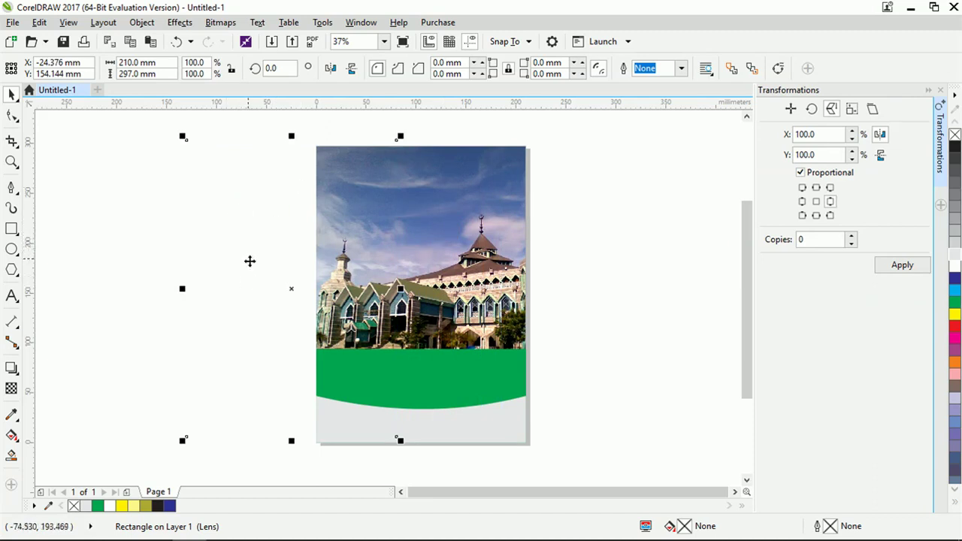
pyautogui.click(955, 218)
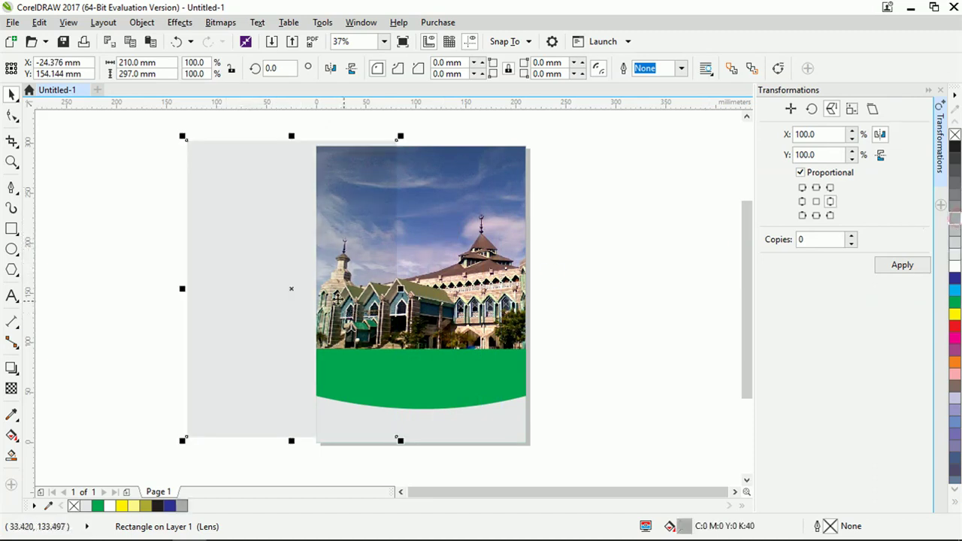
pyautogui.press('Delete')
# Apply a uniform transparency of 50 to the cropped mosque photo, keeping its original position.
pyautogui.click(430, 239)
pyautogui.moveTo(430, 239); pyautogui.dragTo(395, 238)
pyautogui.hotkey('ctrl', 'z')
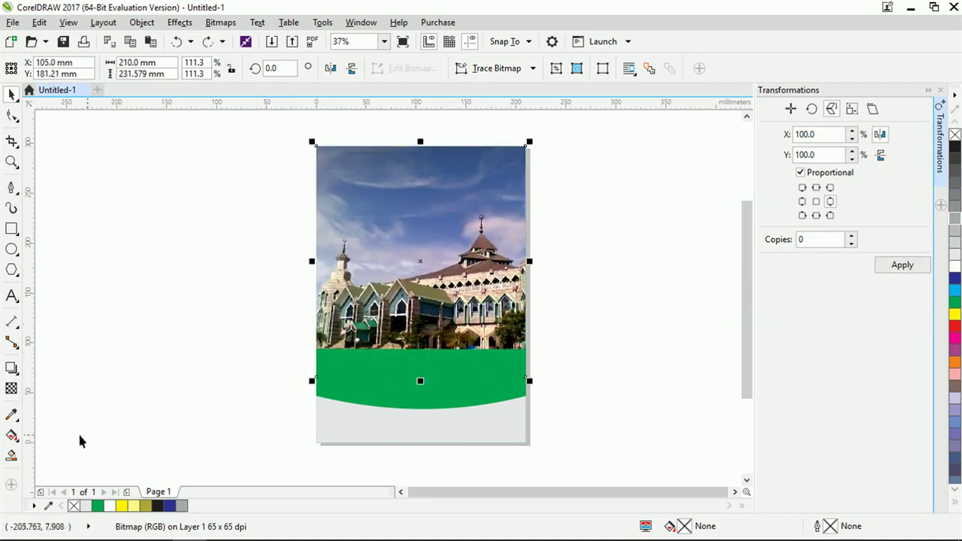
pyautogui.click(13, 391)
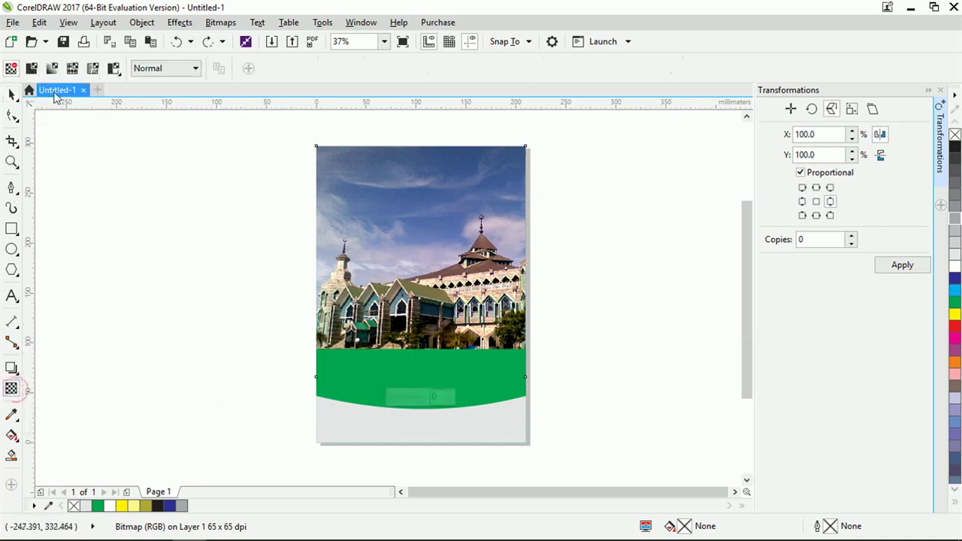
pyautogui.click(31, 68)
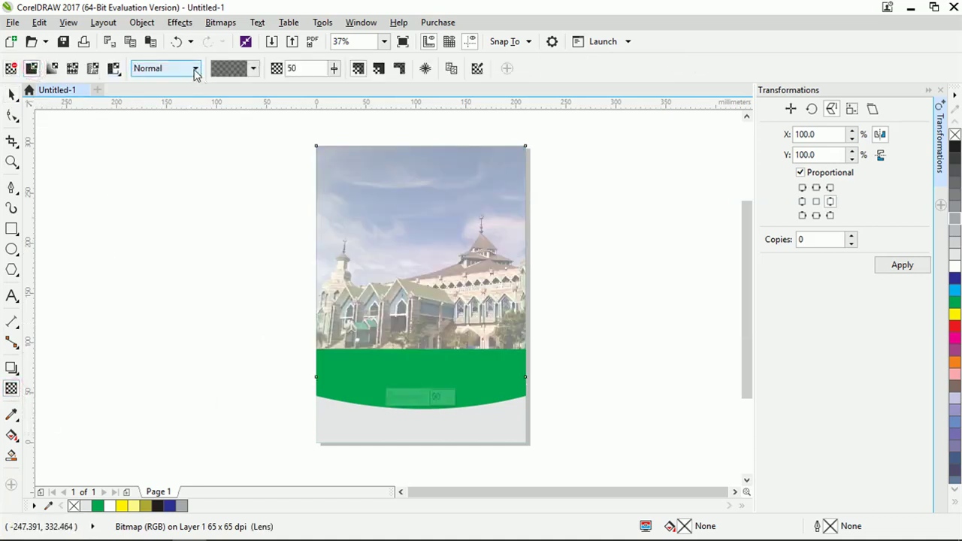
# Try the Saturation, If Darker and Logical AND merge modes on the photo's transparency.
pyautogui.click(195, 70)
pyautogui.click(195, 70)
pyautogui.click(195, 70)
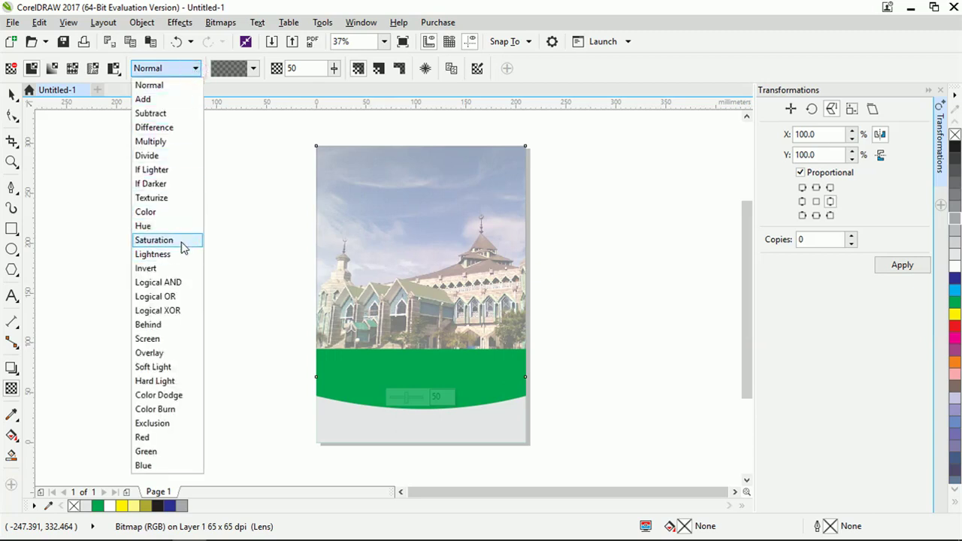
pyautogui.click(181, 241)
pyautogui.click(194, 68)
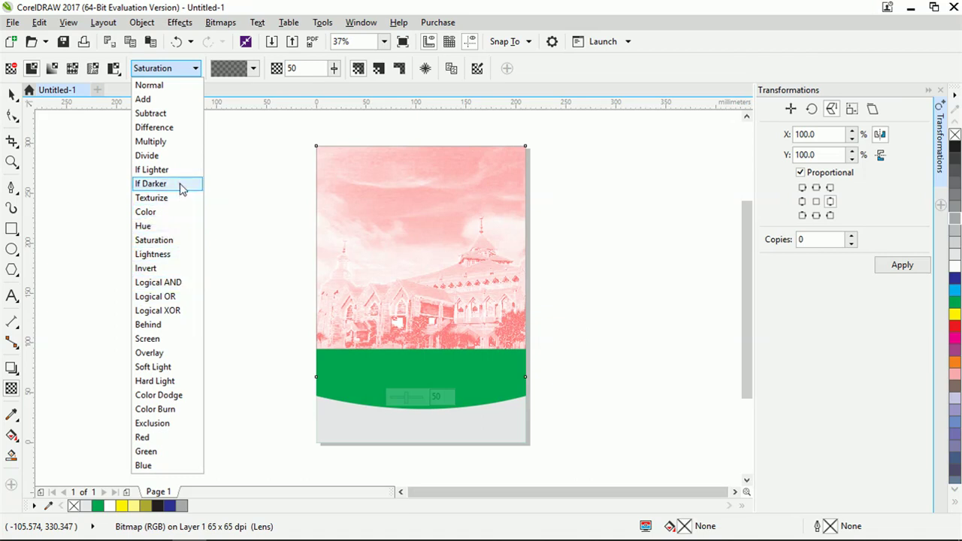
pyautogui.click(180, 189)
pyautogui.click(191, 70)
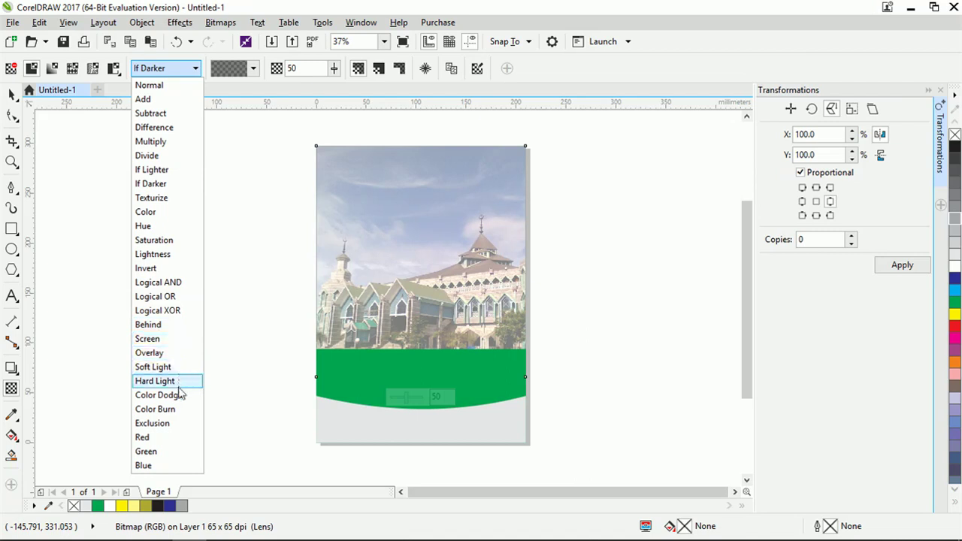
pyautogui.click(179, 283)
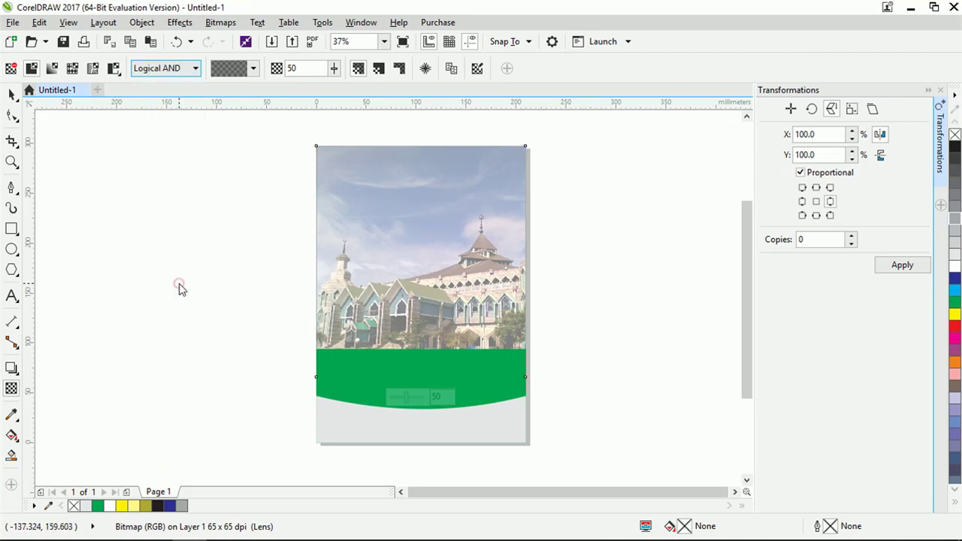
# Set the merge mode of the mosque photo's transparency to Multiply and deselect the photo.
pyautogui.click(168, 75)
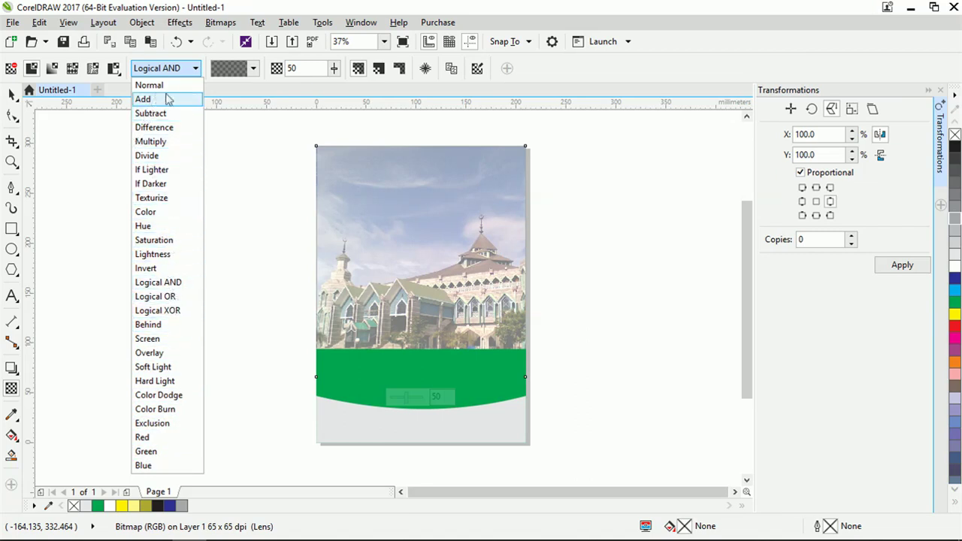
pyautogui.click(151, 141)
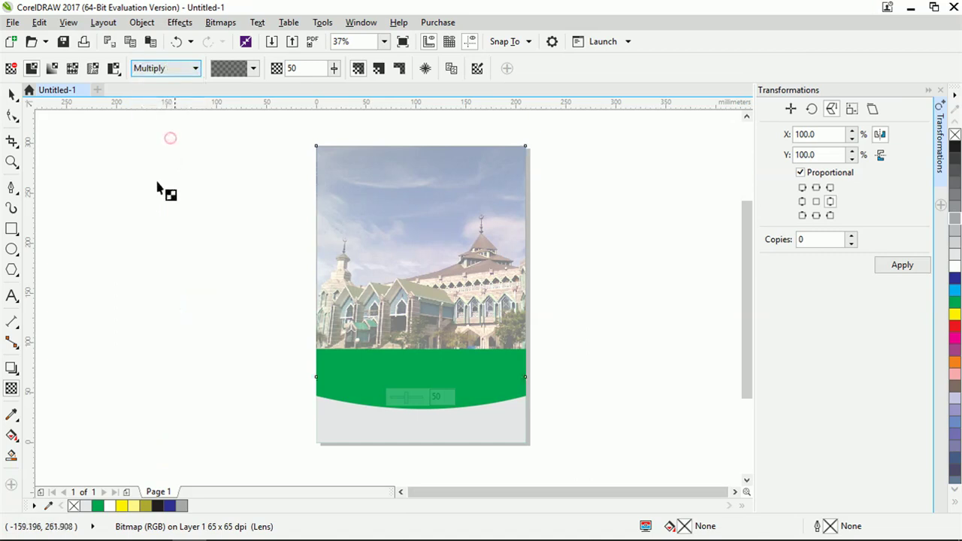
pyautogui.click(10, 92)
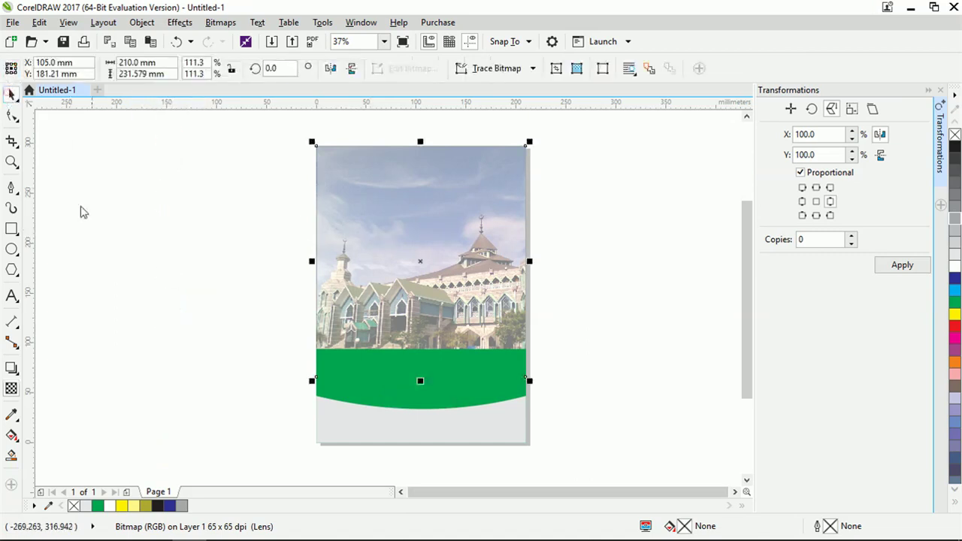
pyautogui.click(92, 219)
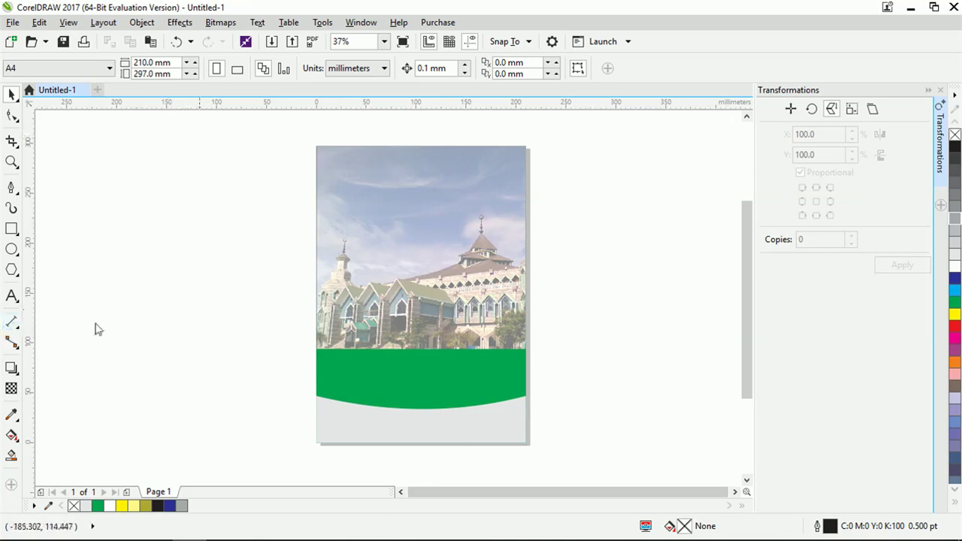
# Darken the green rectangle's fill to C91 M16 Y100 K3.
pyautogui.click(376, 383)
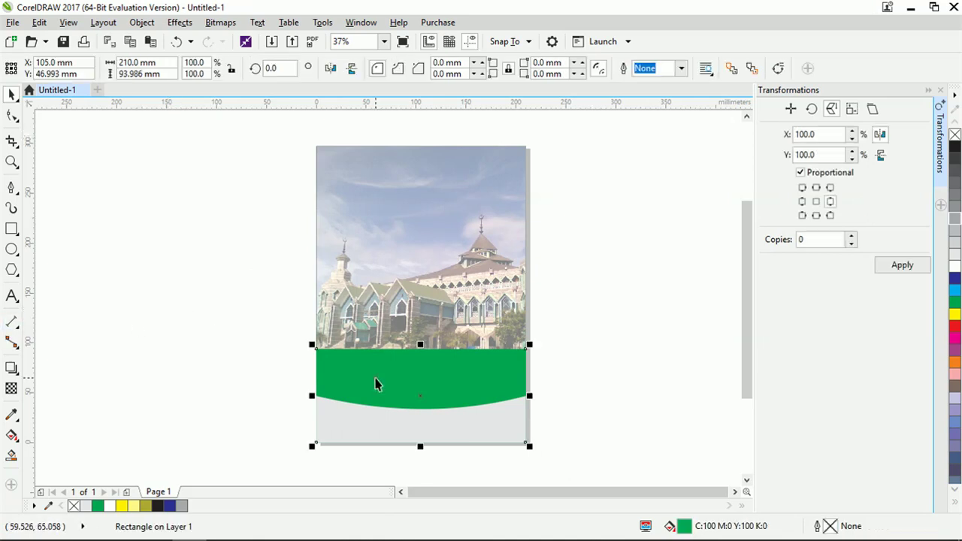
pyautogui.doubleClick(685, 527)
pyautogui.moveTo(434, 143); pyautogui.dragTo(590, 133)
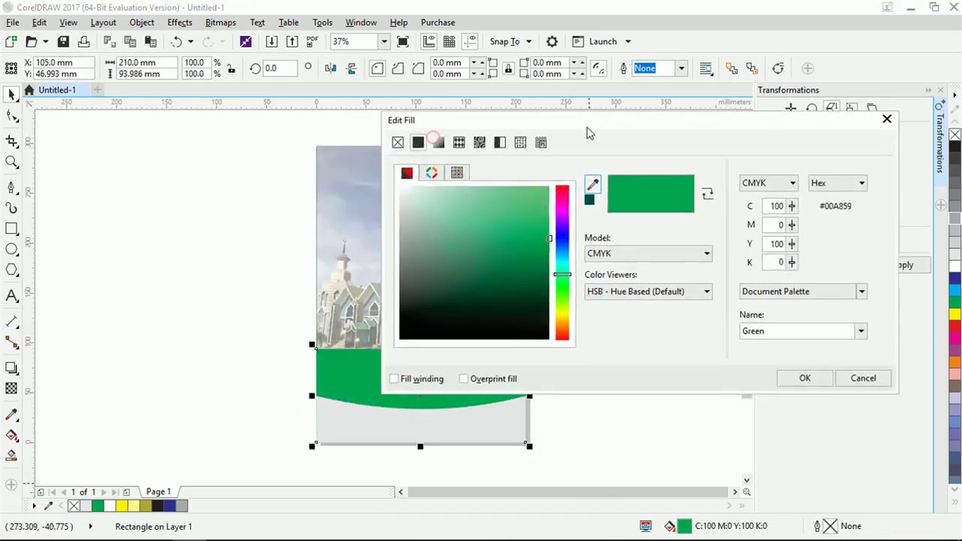
pyautogui.moveTo(549, 241); pyautogui.dragTo(549, 248)
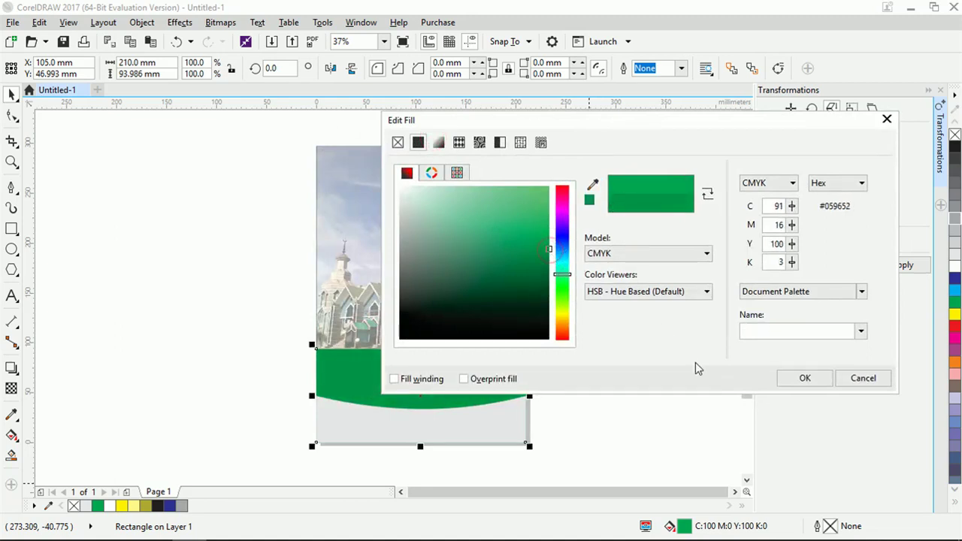
pyautogui.click(794, 381)
pyautogui.click(637, 372)
# Change the green rectangle's fill to the deeper green C93 M24 Y100 K11.
pyautogui.click(494, 378)
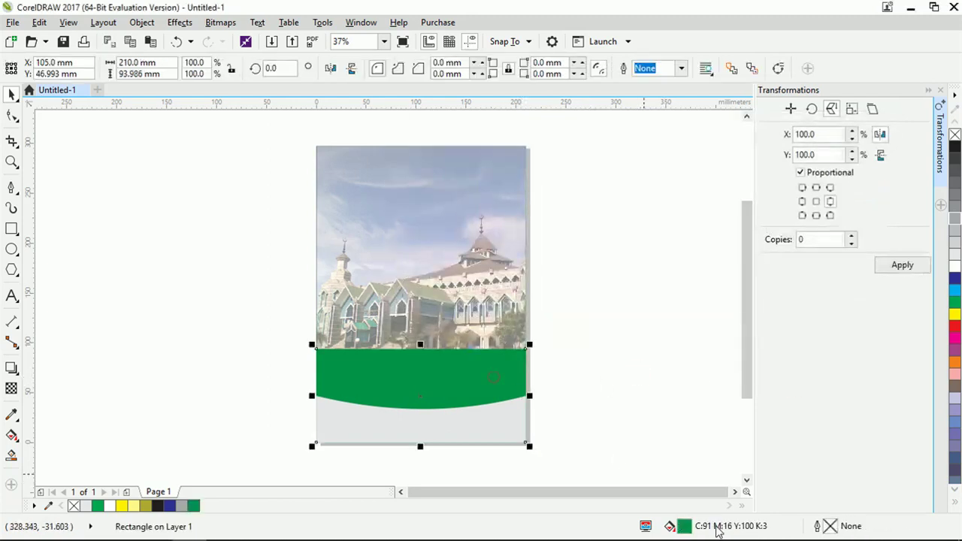
pyautogui.doubleClick(689, 528)
pyautogui.click(390, 273)
pyautogui.click(647, 396)
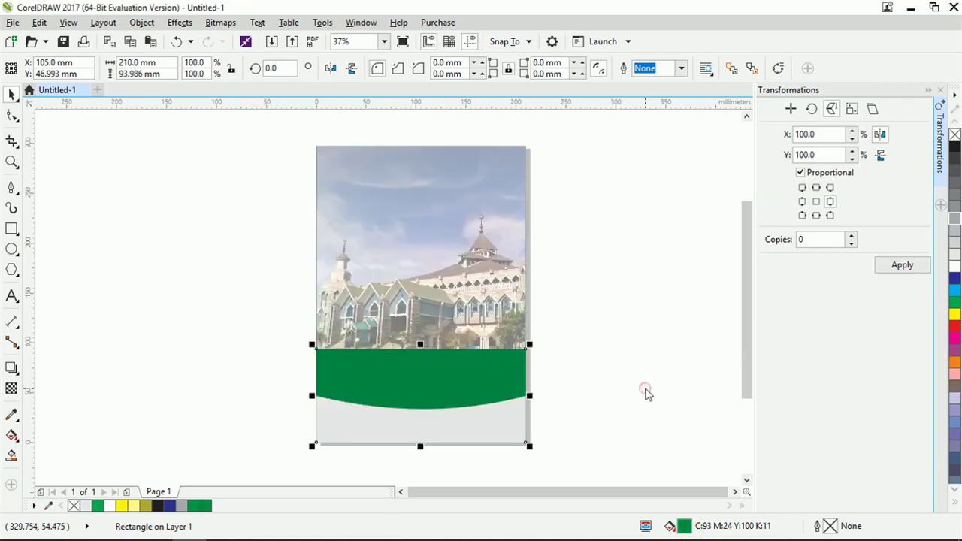
# Deselect the green shape and draw a rectangle about 92 × 17 mm over the sky near the page's upper edge.
pyautogui.click(626, 385)
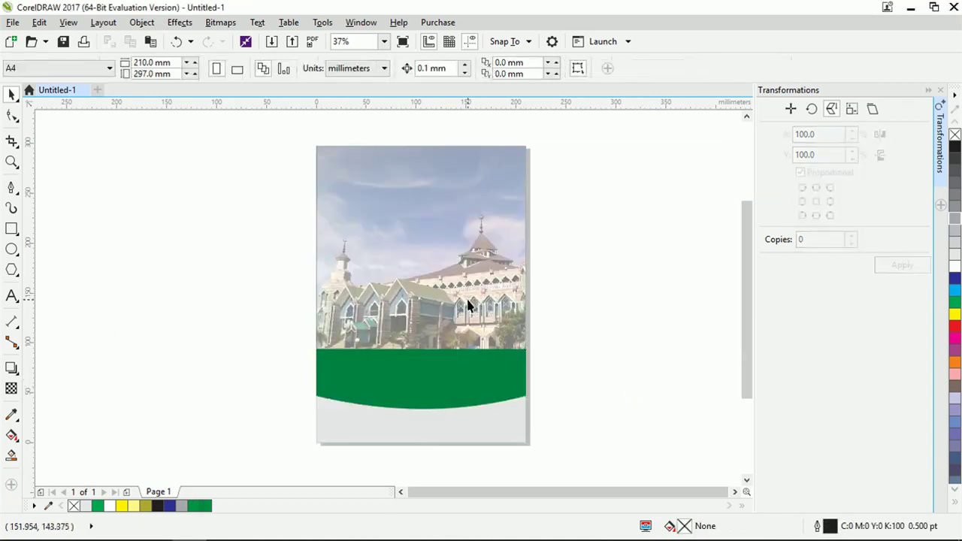
pyautogui.scroll(1, 468, 263)
pyautogui.scroll(-1, 447, 344)
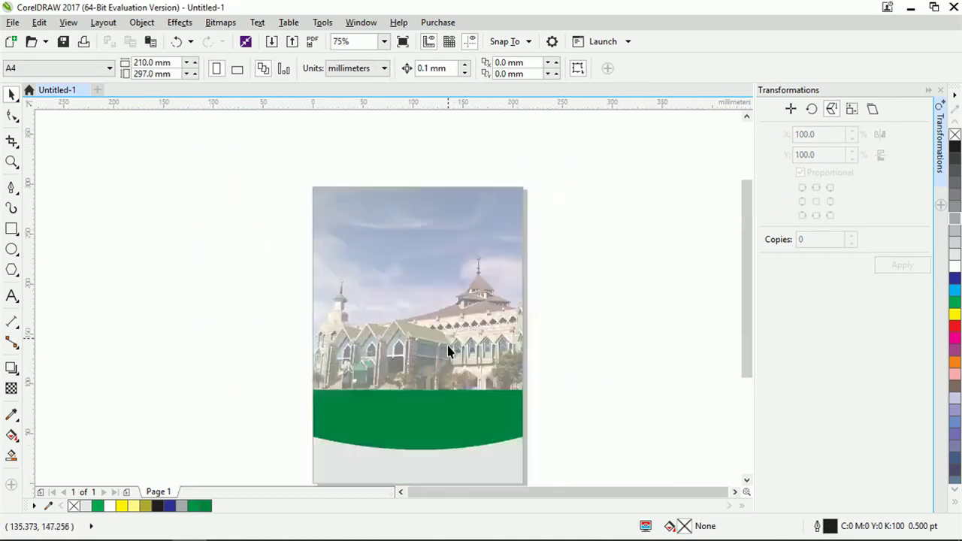
pyautogui.scroll(2, 394, 218)
pyautogui.scroll(-1, 419, 191)
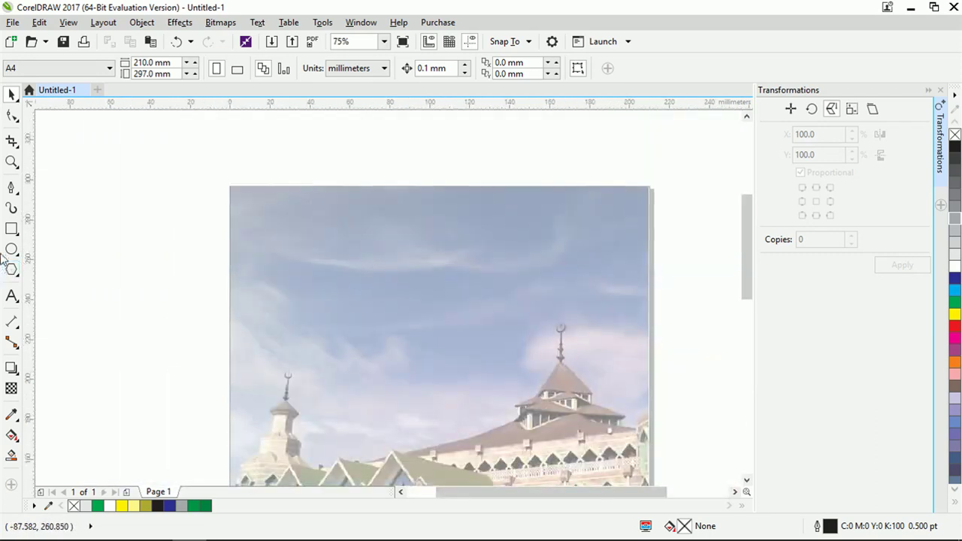
pyautogui.click(11, 230)
pyautogui.moveTo(290, 225); pyautogui.dragTo(474, 257)
pyautogui.scroll(1, 382, 241)
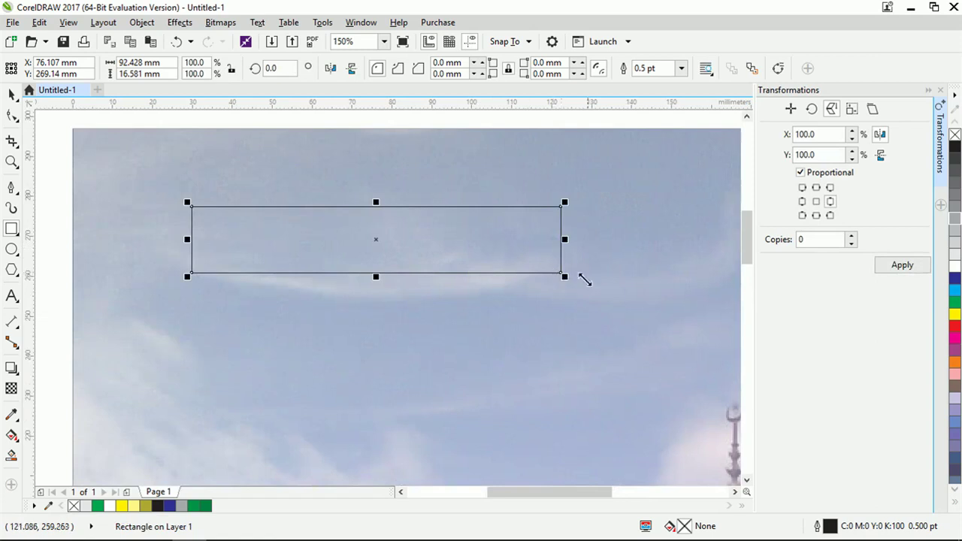
# Draw a closed six-node ribbon tail with a V-notch, about 30 × 14 mm, at the rectangle's left end using the Pen tool.
pyautogui.click(11, 188)
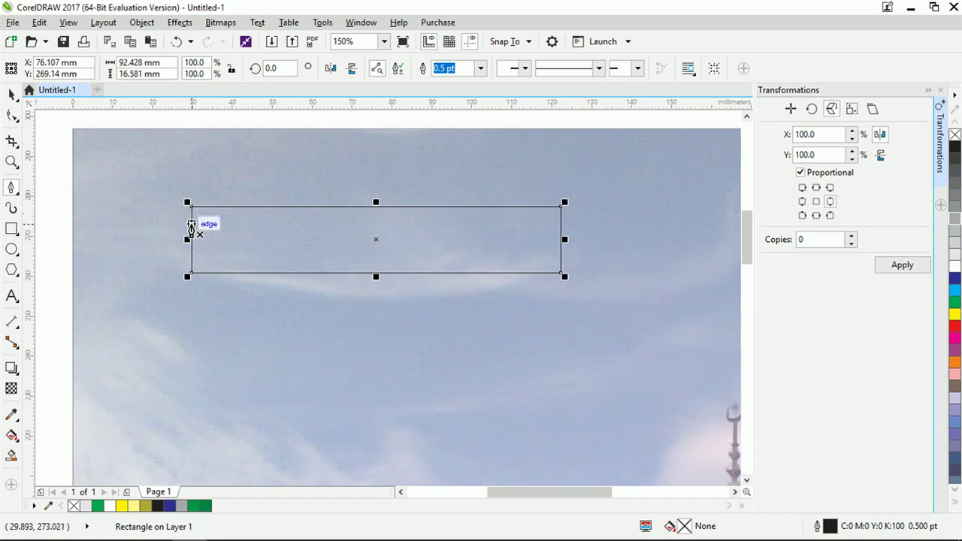
pyautogui.click(192, 224)
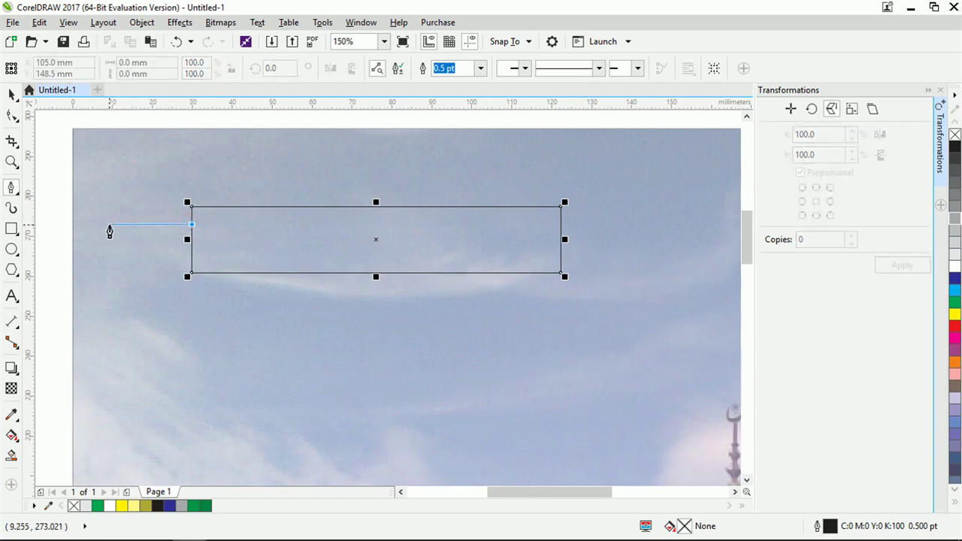
pyautogui.doubleClick(120, 224)
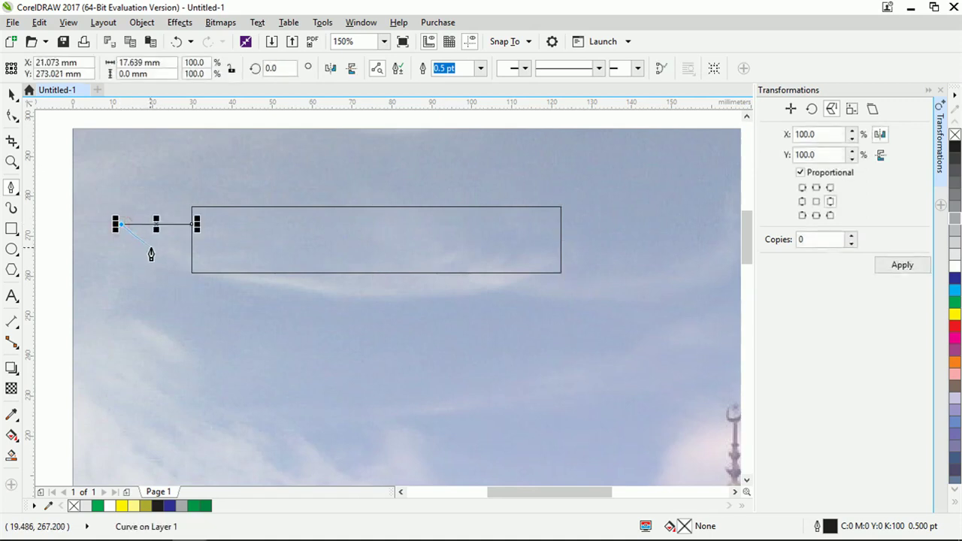
pyautogui.doubleClick(154, 255)
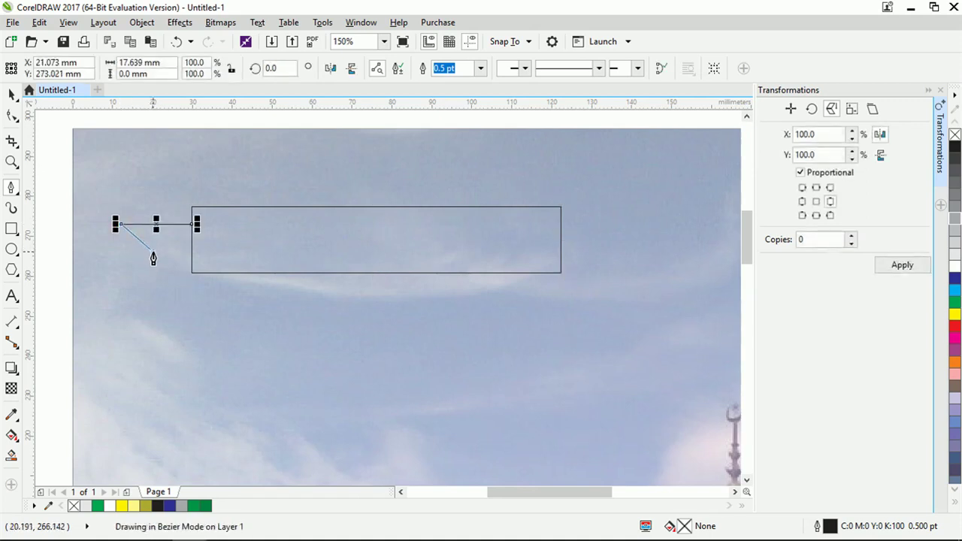
pyautogui.doubleClick(103, 283)
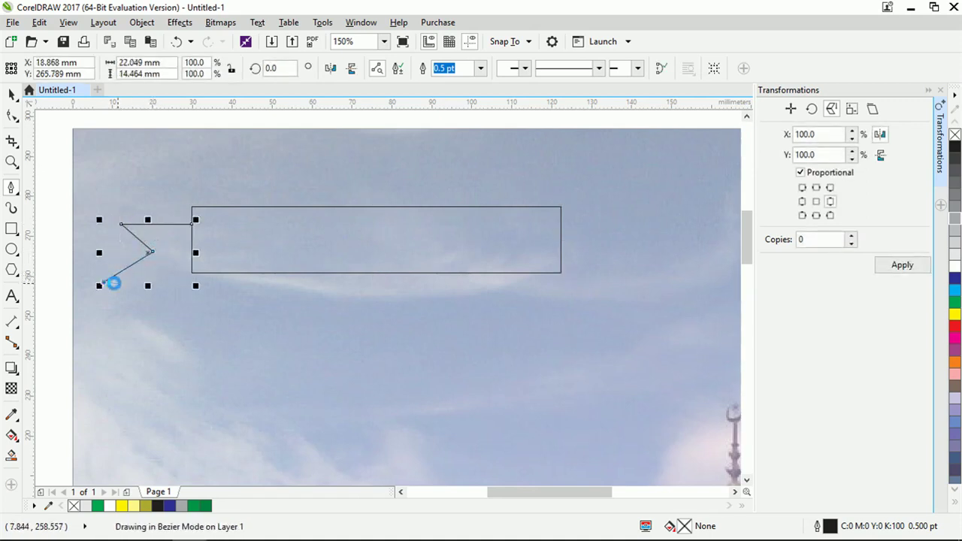
pyautogui.doubleClick(223, 283)
pyautogui.doubleClick(192, 273)
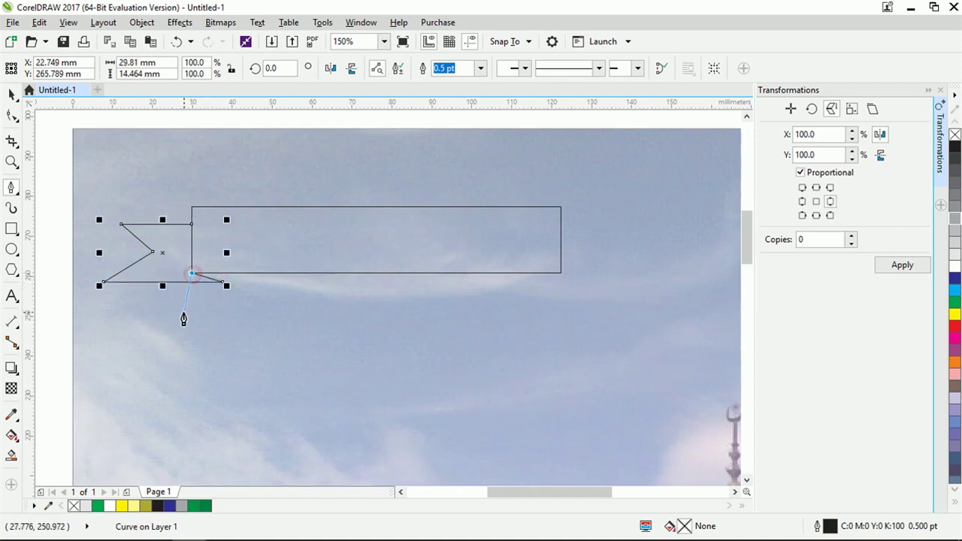
pyautogui.click(192, 224)
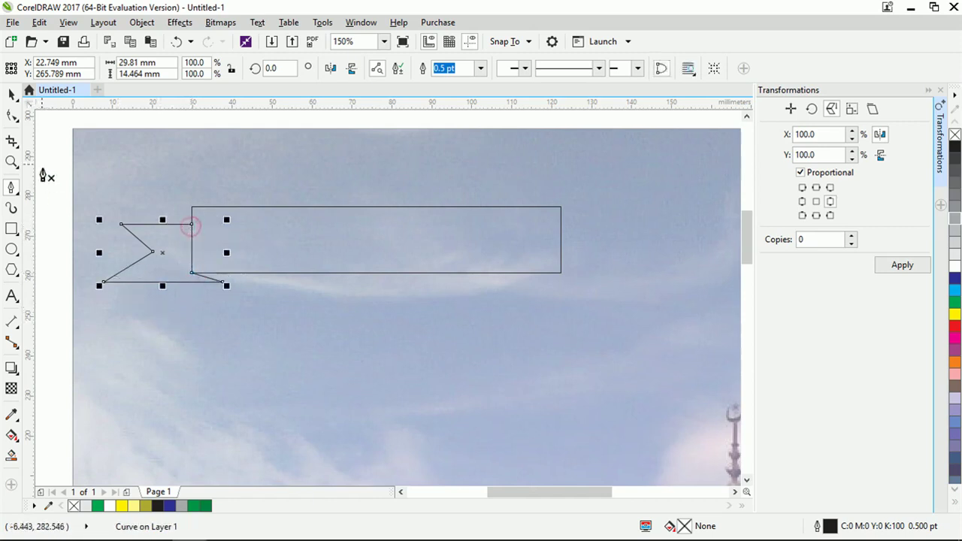
# Move the ribbon tail's two outer corner nodes slightly upward together with the Shape tool.
pyautogui.click(12, 115)
pyautogui.scroll(1, 112, 251)
pyautogui.scroll(-2, 143, 258)
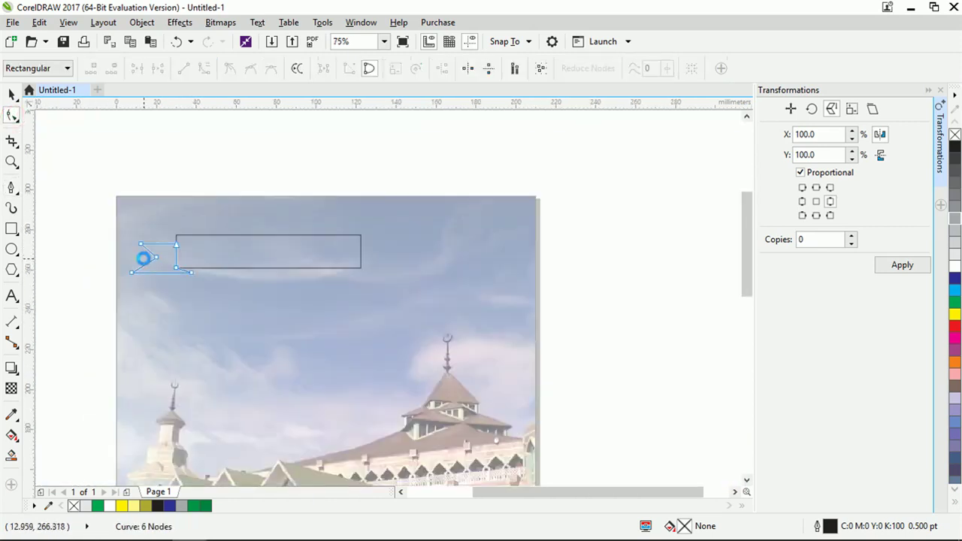
pyautogui.moveTo(105, 230); pyautogui.dragTo(155, 293)
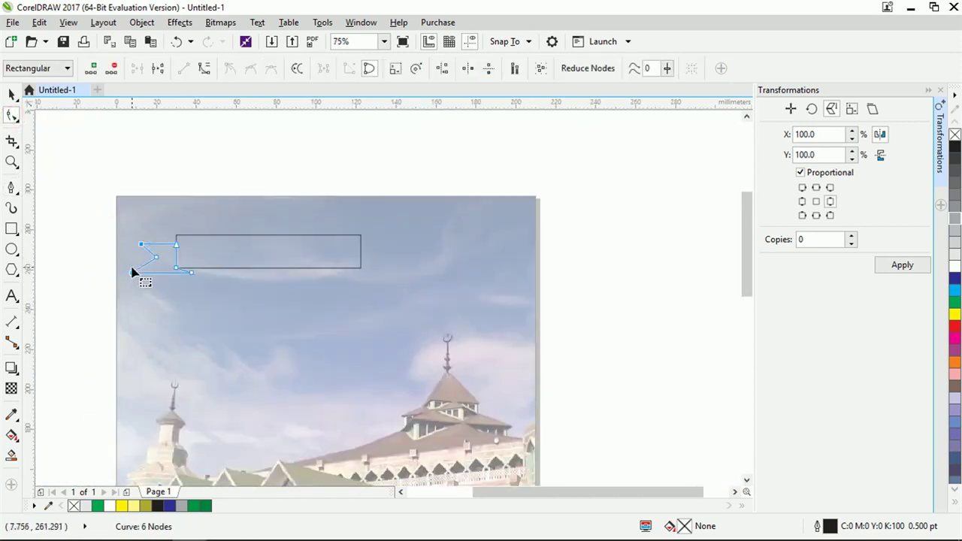
pyautogui.scroll(1, 134, 275)
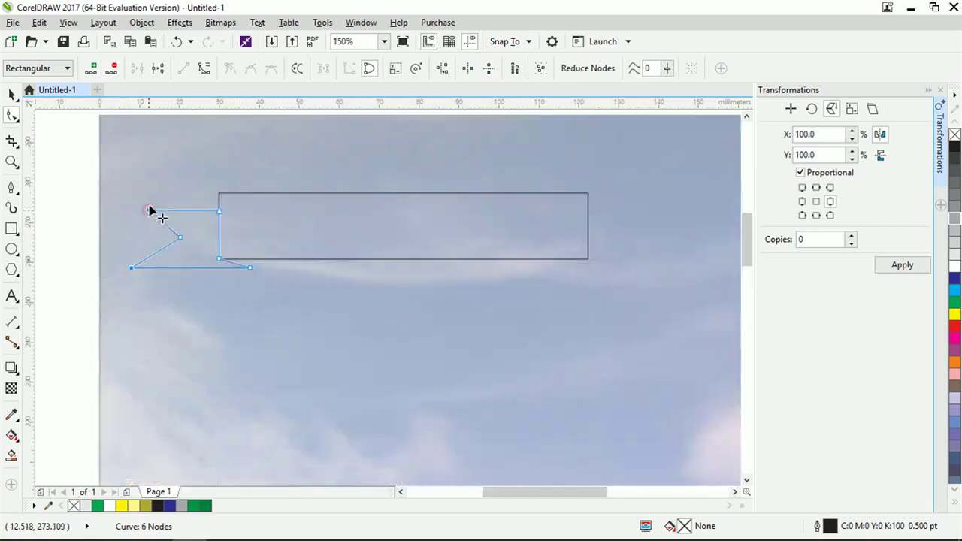
pyautogui.moveTo(149, 211); pyautogui.dragTo(148, 204)
# Convert the ribbon tail's upper edge to a curve, bow it slightly downward and adjust its handles to smooth the arc.
pyautogui.scroll(1, 166, 209)
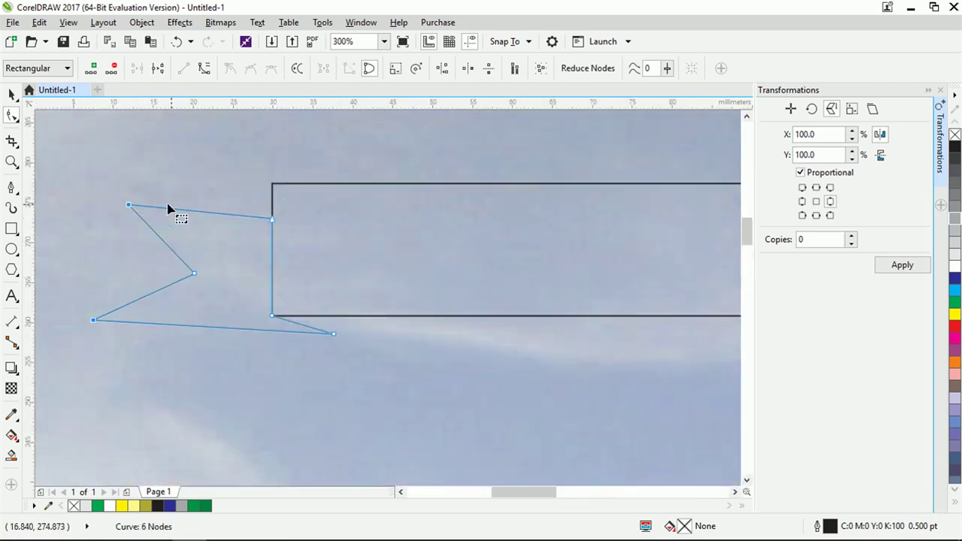
pyautogui.rightClick(209, 217)
pyautogui.click(248, 275)
pyautogui.click(208, 214)
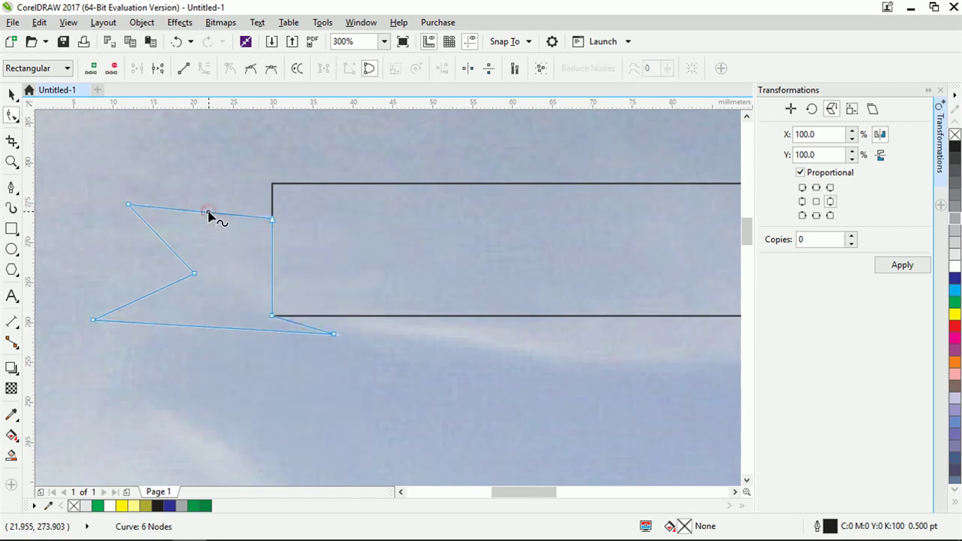
pyautogui.rightClick(209, 214)
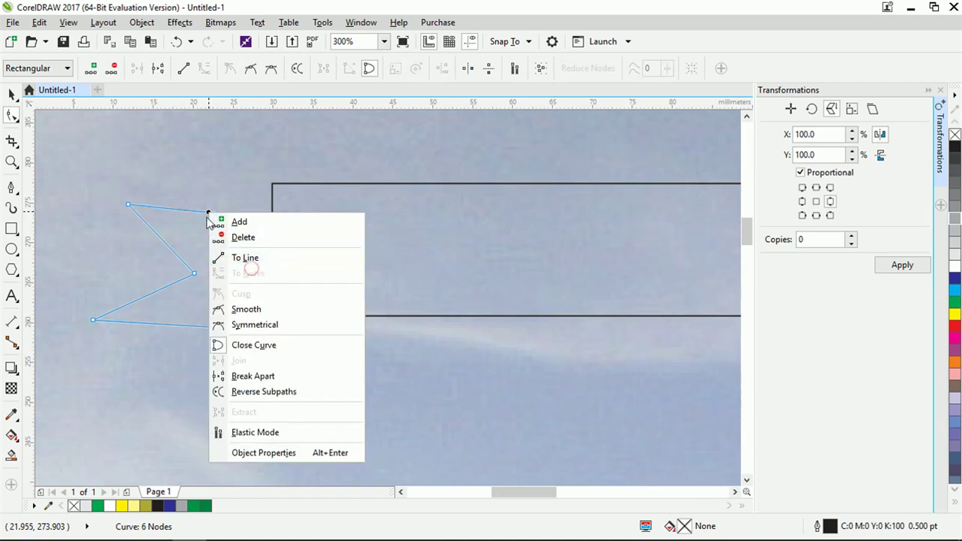
pyautogui.click(251, 270)
pyautogui.moveTo(208, 215); pyautogui.dragTo(212, 218)
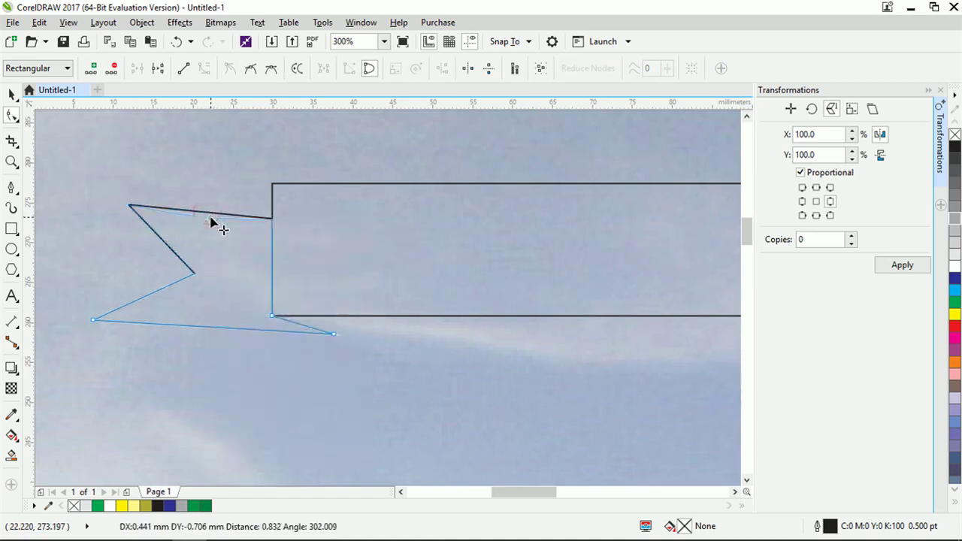
pyautogui.scroll(1, 219, 214)
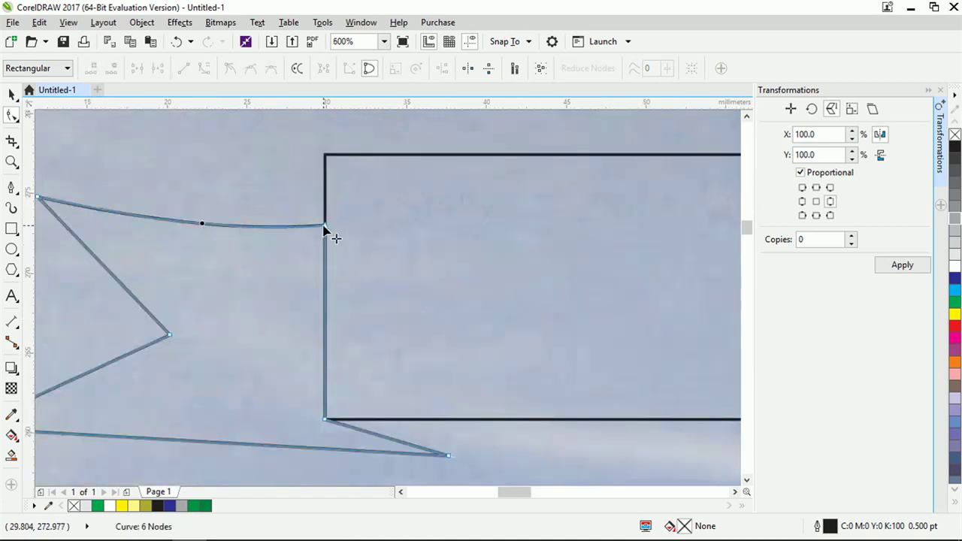
pyautogui.click(325, 226)
pyautogui.moveTo(241, 232); pyautogui.dragTo(238, 226)
pyautogui.moveTo(142, 222); pyautogui.dragTo(155, 219)
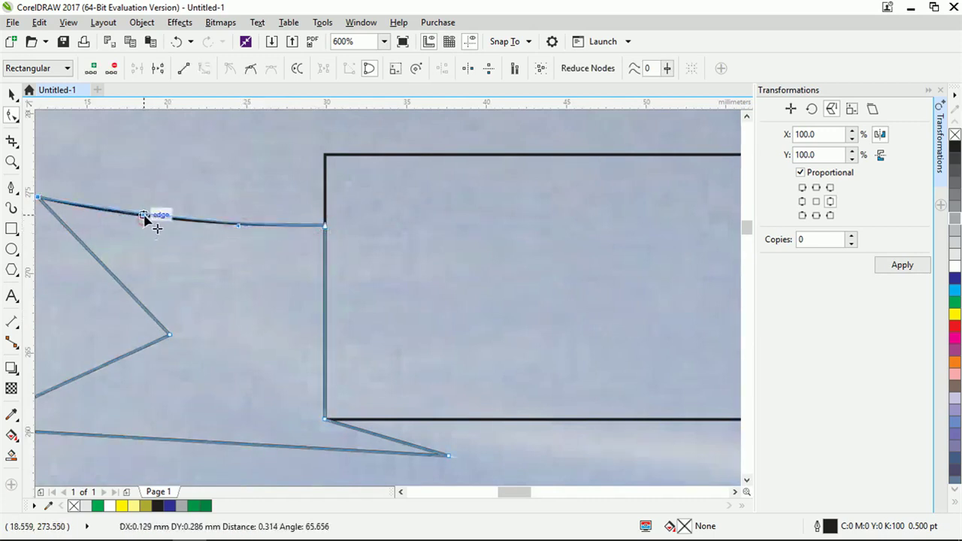
# Convert the ribbon tail's long lower edge to a curve and bow it slightly downward.
pyautogui.scroll(-1, 238, 231)
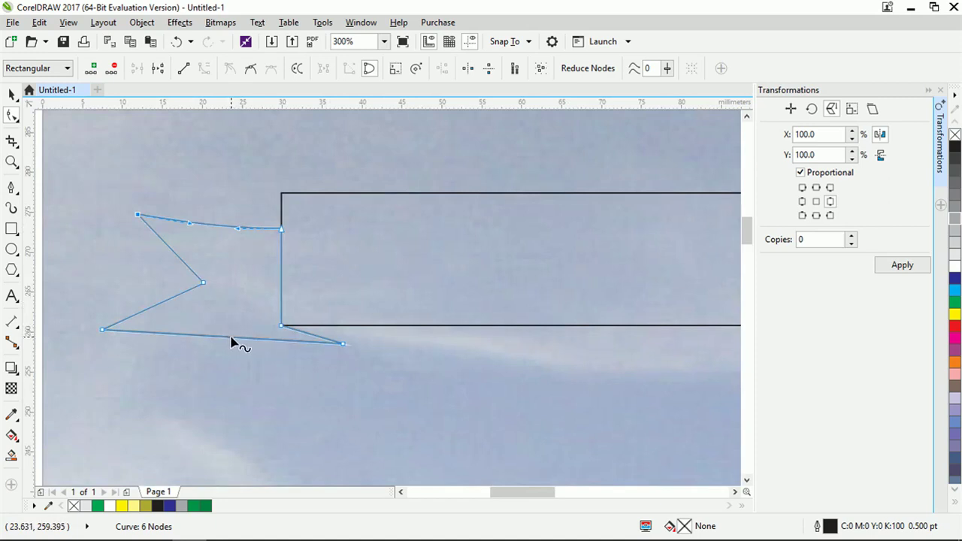
pyautogui.rightClick(225, 343)
pyautogui.click(290, 147)
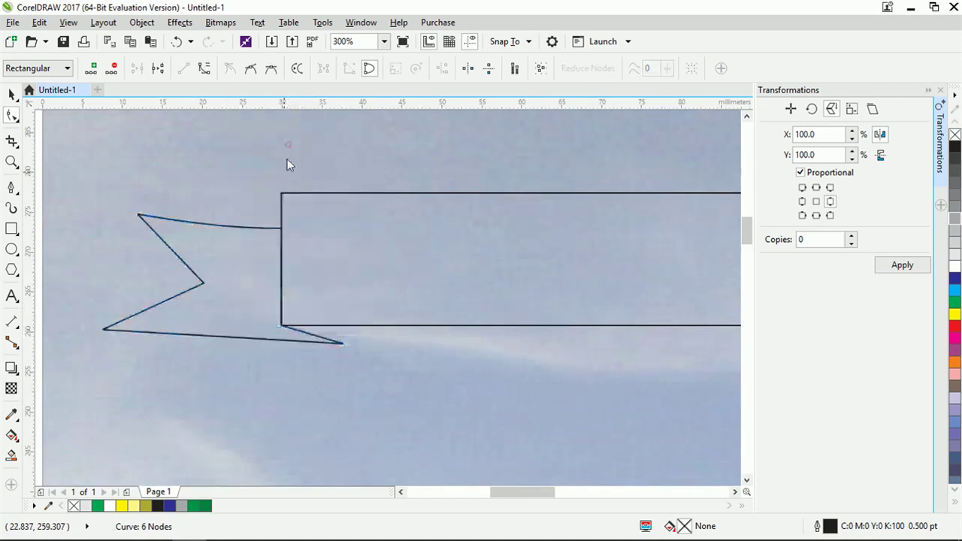
pyautogui.scroll(1, 216, 341)
pyautogui.moveTo(226, 343); pyautogui.dragTo(230, 348)
pyautogui.scroll(-1, 354, 366)
# Convert the two notch edges of the ribbon tail to curves and bow both of them upward.
pyautogui.scroll(1, 254, 331)
pyautogui.rightClick(236, 215)
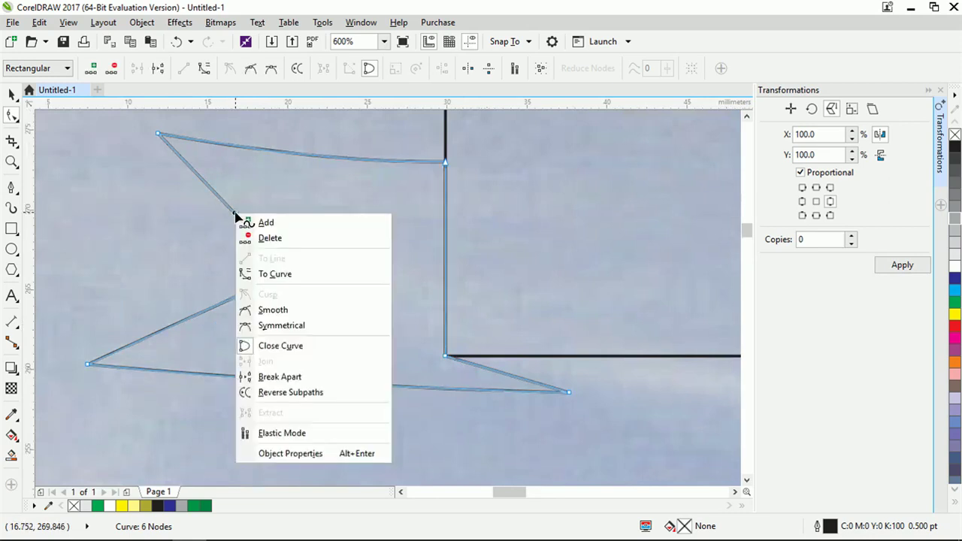
pyautogui.click(278, 273)
pyautogui.moveTo(236, 215)
pyautogui.mouseDown()
pyautogui.moveTo(230, 208)
pyautogui.moveTo(227, 218)
pyautogui.moveTo(247, 215)
pyautogui.moveTo(239, 207)
pyautogui.mouseUp()
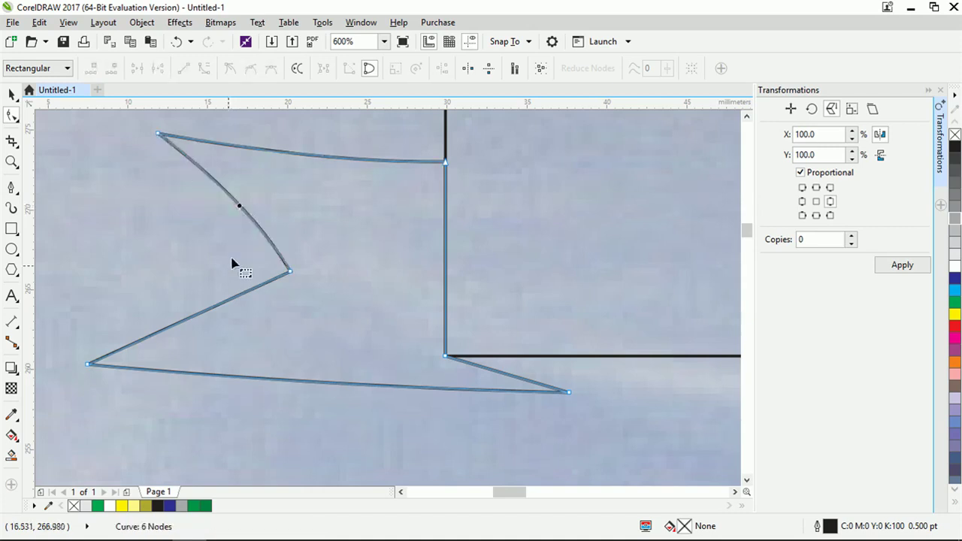
pyautogui.rightClick(211, 307)
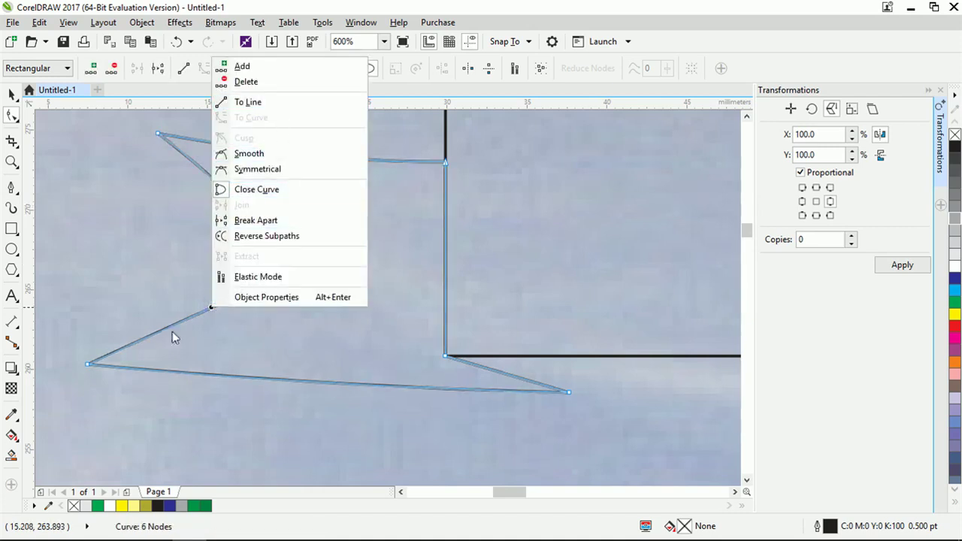
pyautogui.click(190, 323)
pyautogui.moveTo(211, 311); pyautogui.dragTo(201, 301)
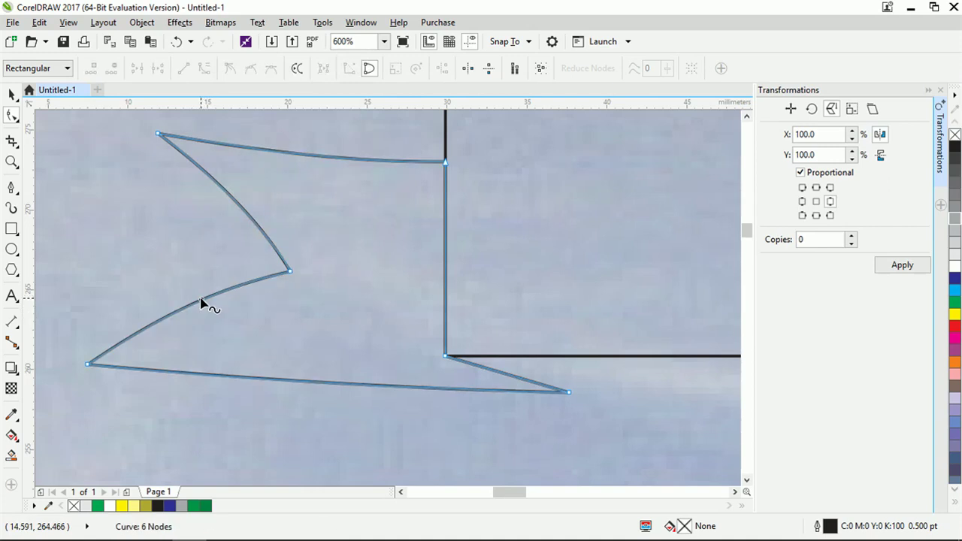
# Convert the short slanted edge below the rectangle's lower-left corner to a curve and bow it slightly downward.
pyautogui.rightClick(504, 372)
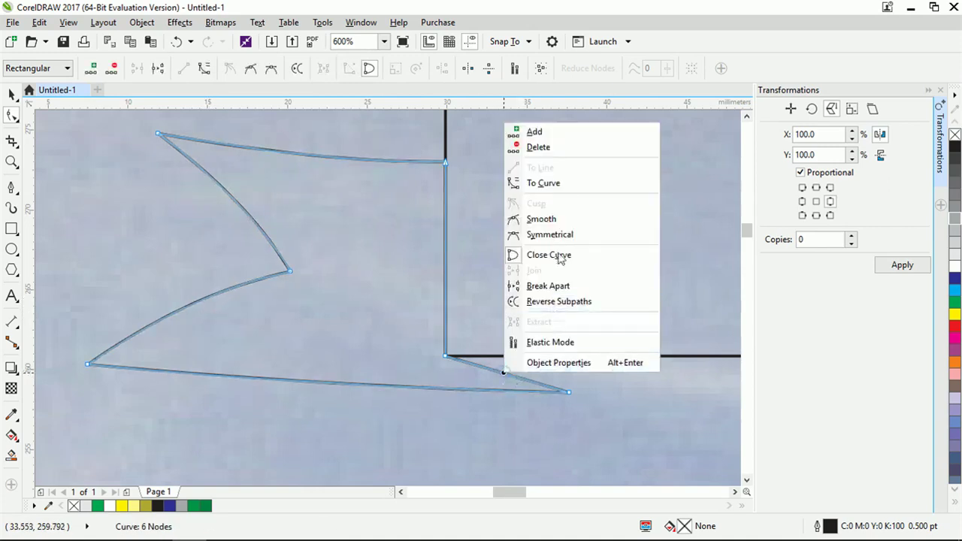
pyautogui.click(564, 185)
pyautogui.moveTo(502, 373); pyautogui.dragTo(497, 376)
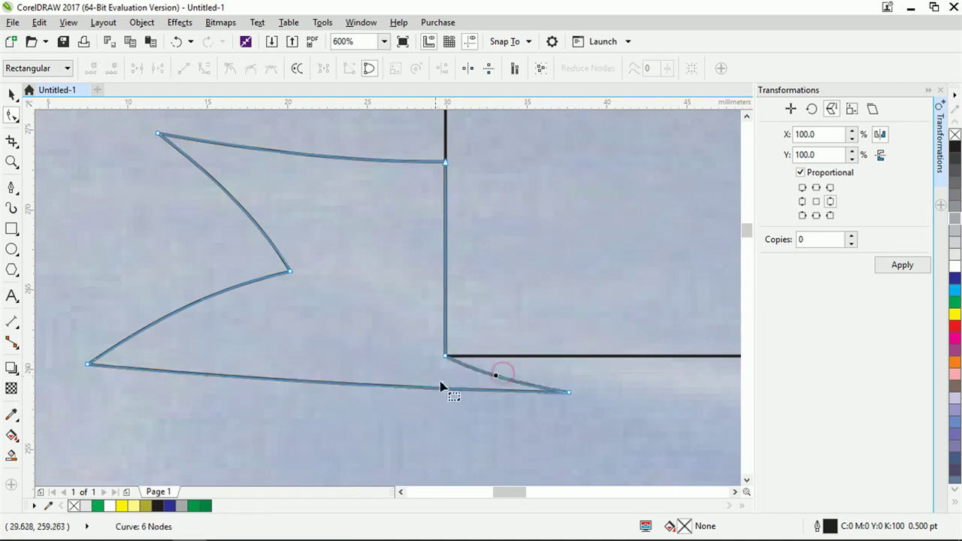
# Draw a closed four-sided fold shape about 10 × 4 mm between the ribbon tail's inner tip and the rectangle's lower edge.
pyautogui.scroll(-2, 382, 403)
pyautogui.scroll(1, 425, 395)
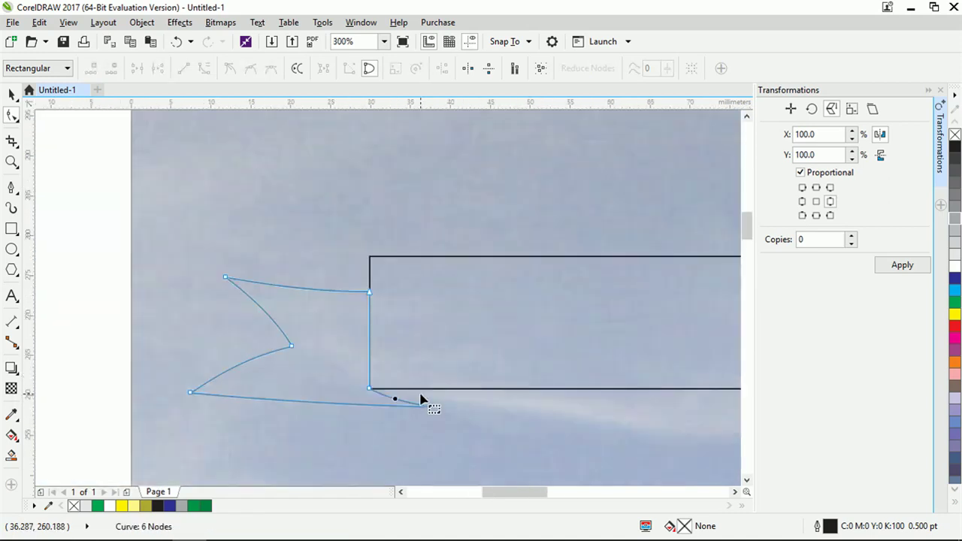
pyautogui.click(11, 188)
pyautogui.scroll(1, 431, 406)
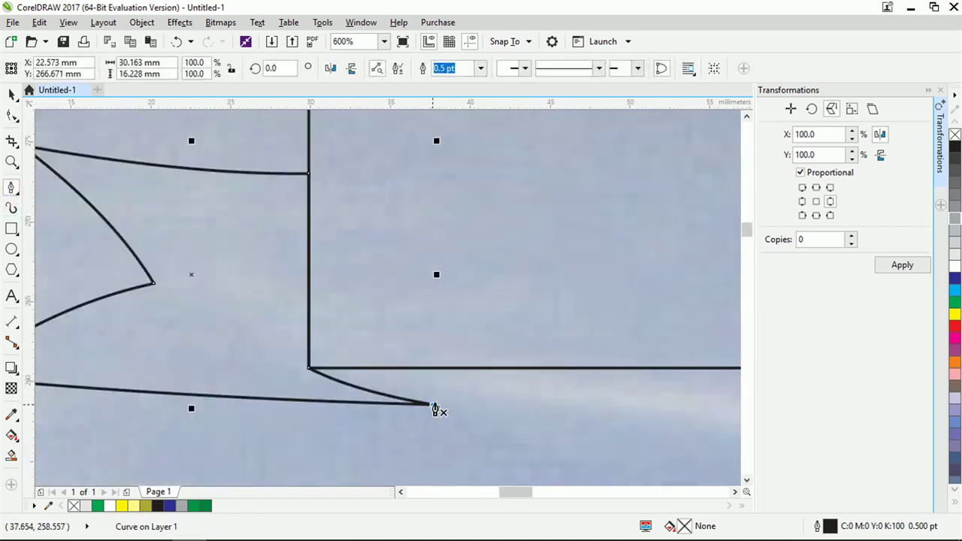
pyautogui.click(434, 406)
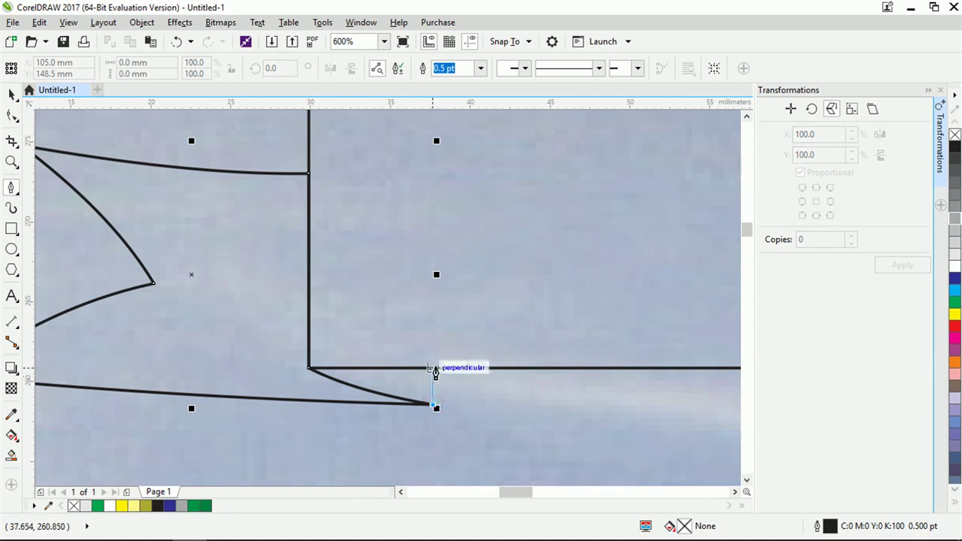
pyautogui.click(437, 368)
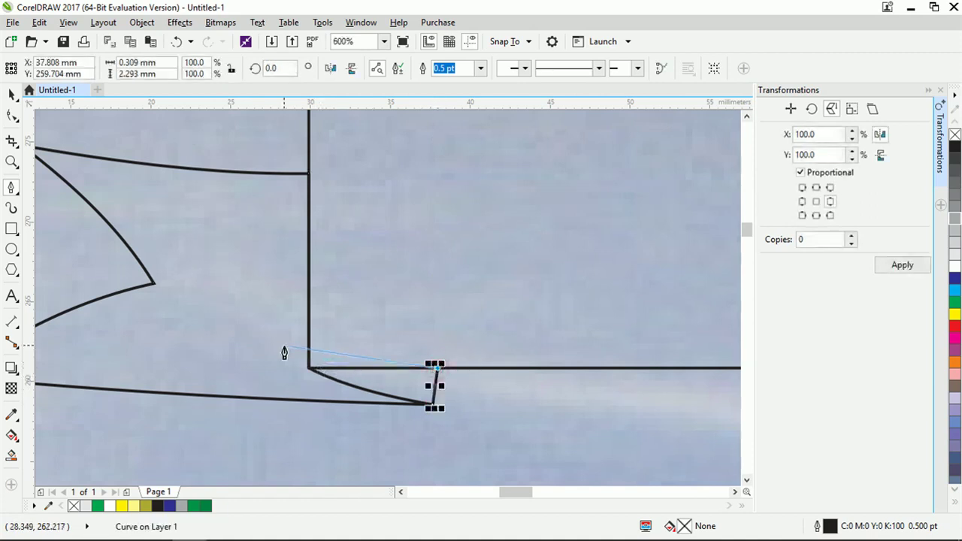
pyautogui.click(275, 340)
pyautogui.click(310, 389)
pyautogui.click(426, 406)
pyautogui.click(11, 95)
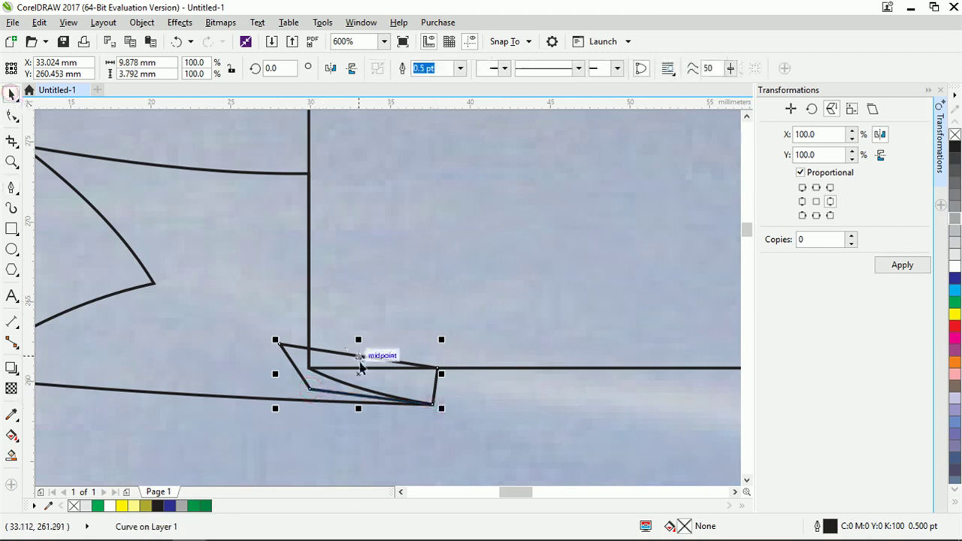
# Order the small fold shape behind the ribbon tail.
pyautogui.rightClick(358, 376)
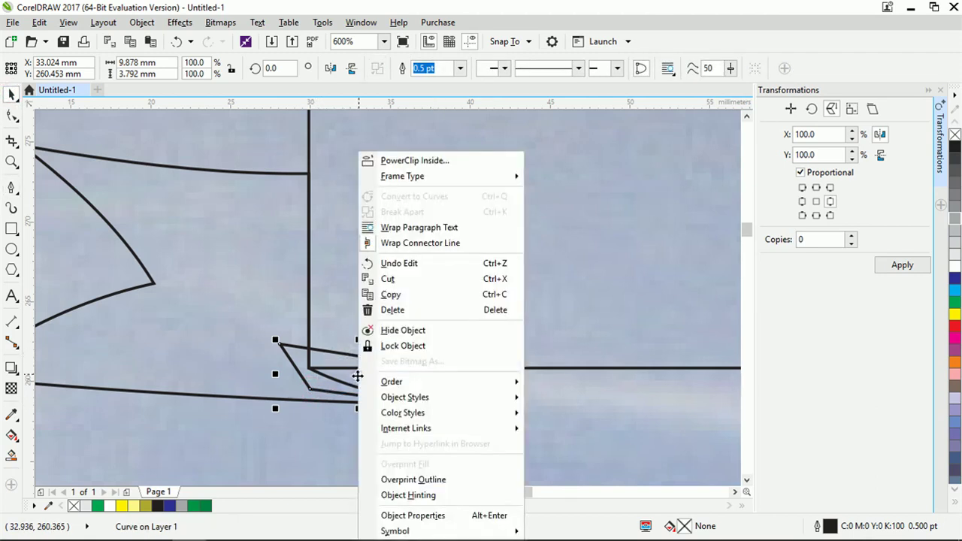
pyautogui.moveTo(491, 383)
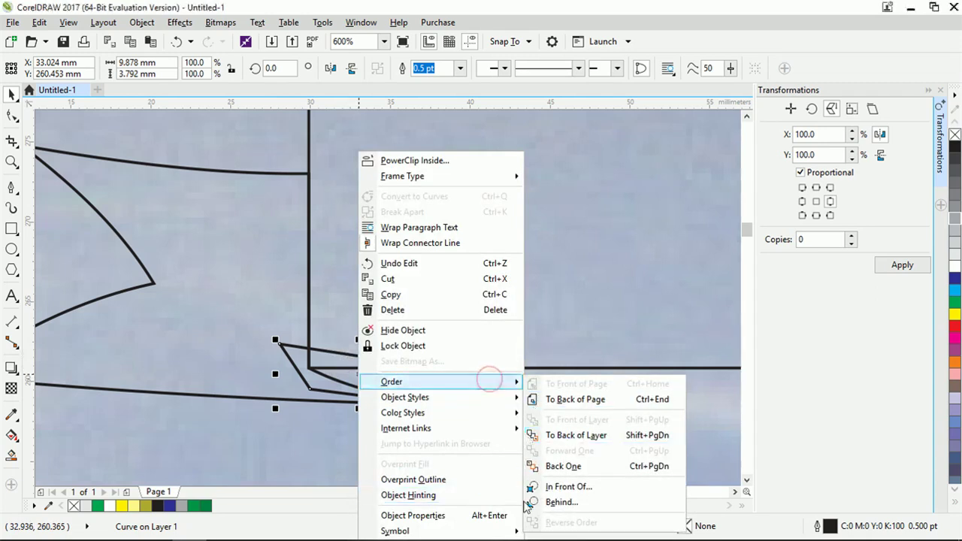
pyautogui.click(549, 505)
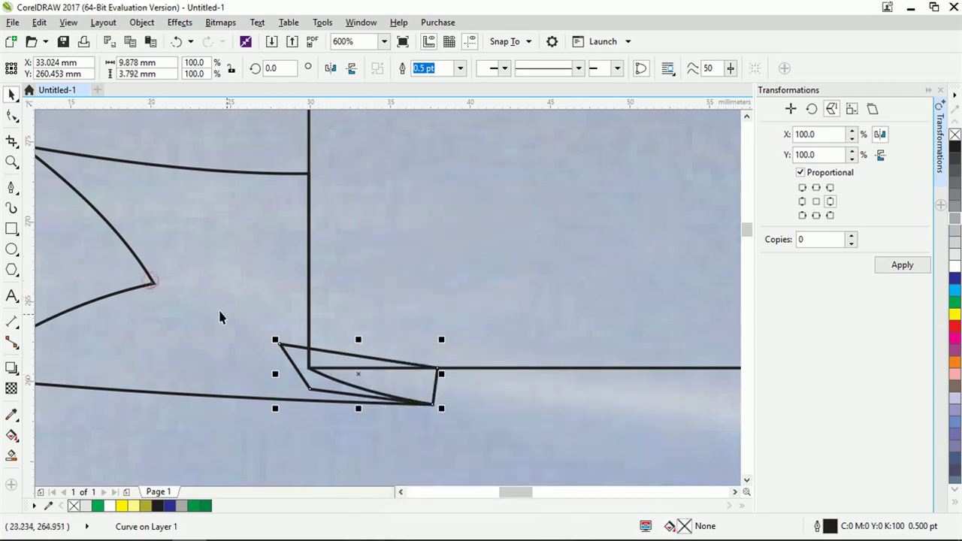
pyautogui.scroll(-1, 259, 333)
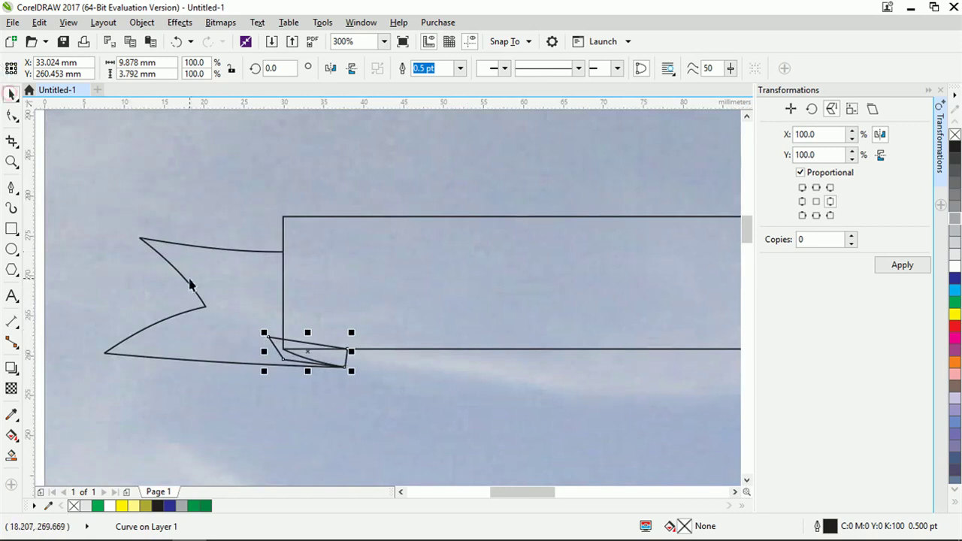
pyautogui.scroll(-2, 212, 298)
pyautogui.click(214, 295)
# Convert the banner rectangle to curves and bow its upper edge slightly downward.
pyautogui.click(388, 309)
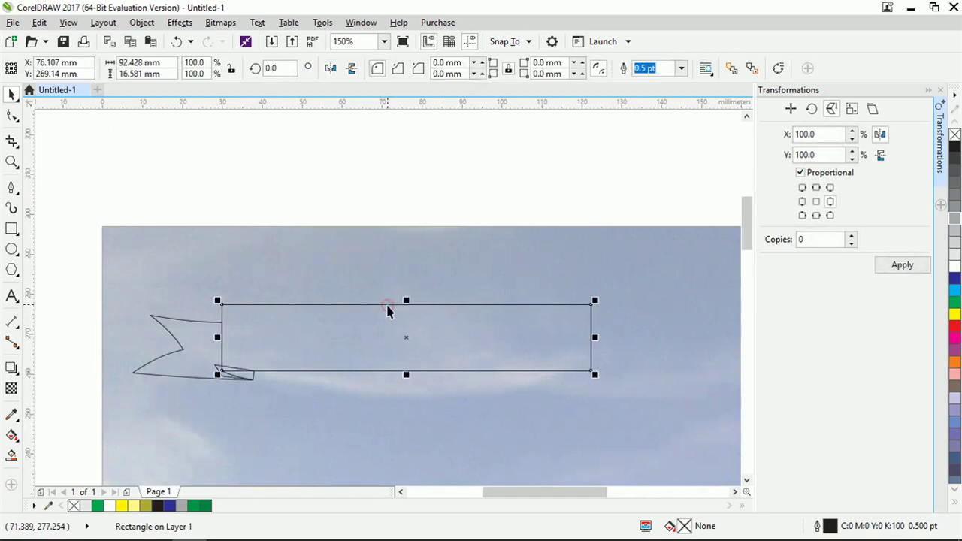
pyautogui.rightClick(389, 310)
pyautogui.click(473, 197)
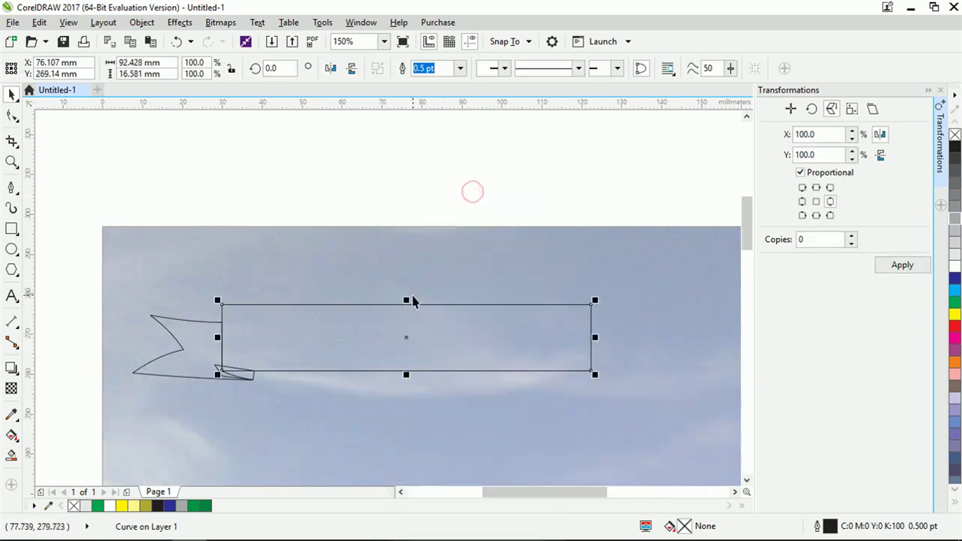
pyautogui.click(11, 114)
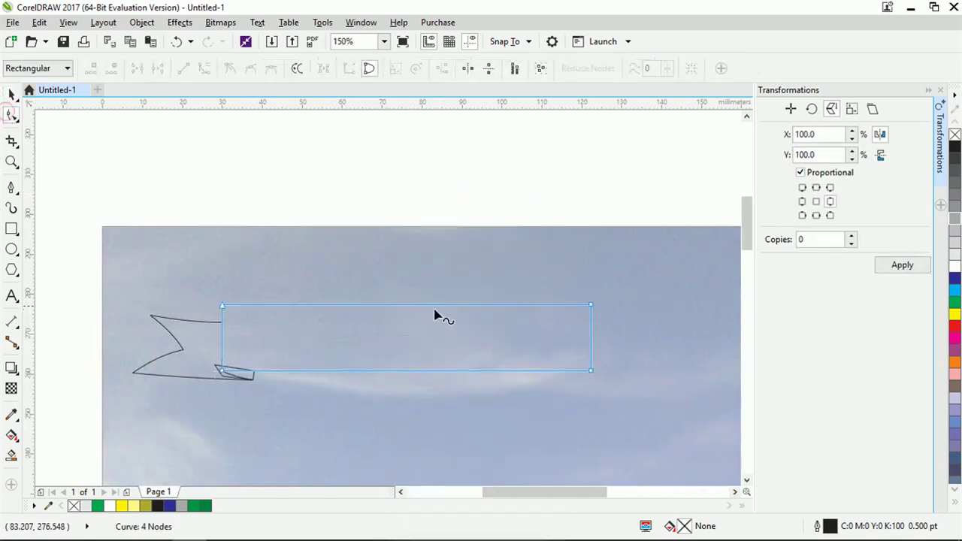
pyautogui.rightClick(406, 308)
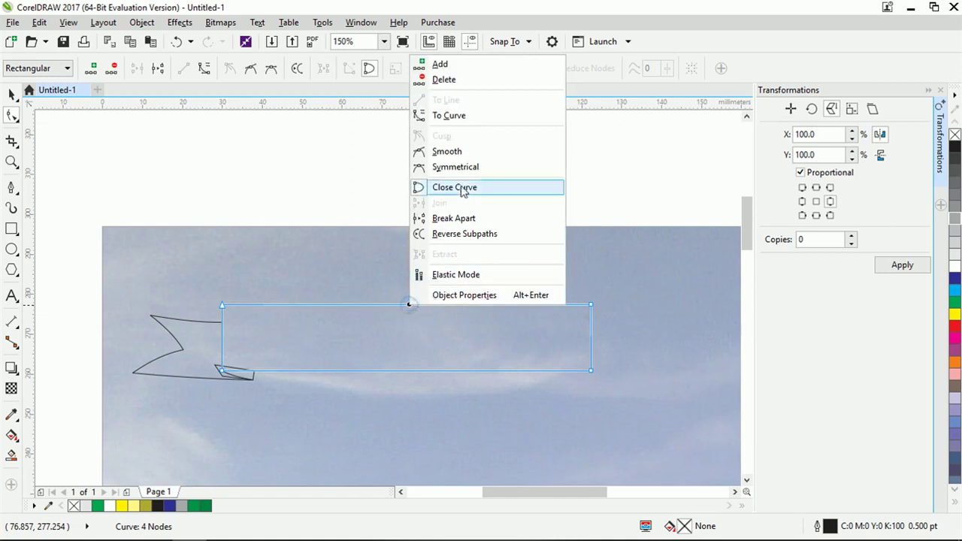
pyautogui.click(463, 118)
pyautogui.moveTo(401, 309); pyautogui.dragTo(404, 318)
# Convert the banner rectangle's lower edge to a curve and bow it downward to match the upper edge.
pyautogui.rightClick(403, 374)
pyautogui.click(398, 372)
pyautogui.rightClick(409, 371)
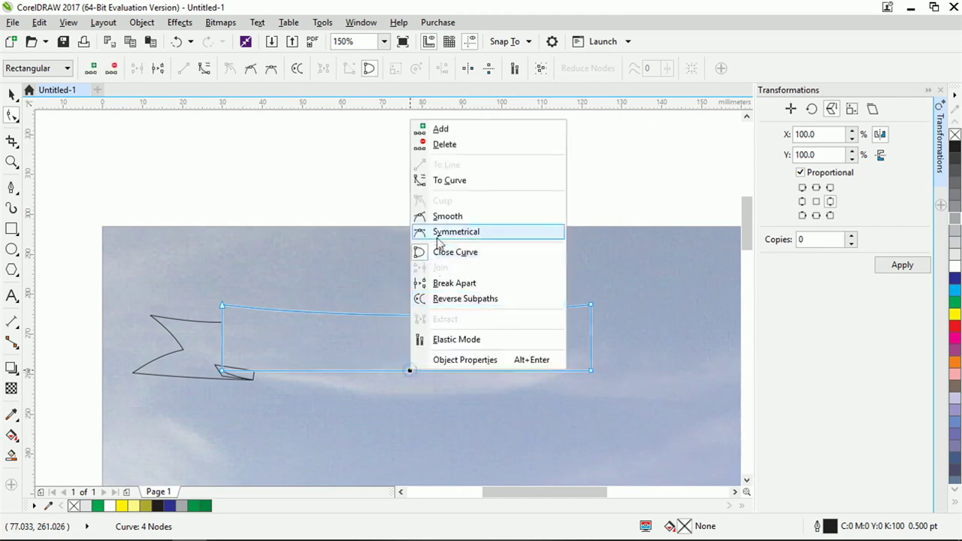
pyautogui.click(454, 181)
pyautogui.moveTo(411, 373); pyautogui.dragTo(411, 383)
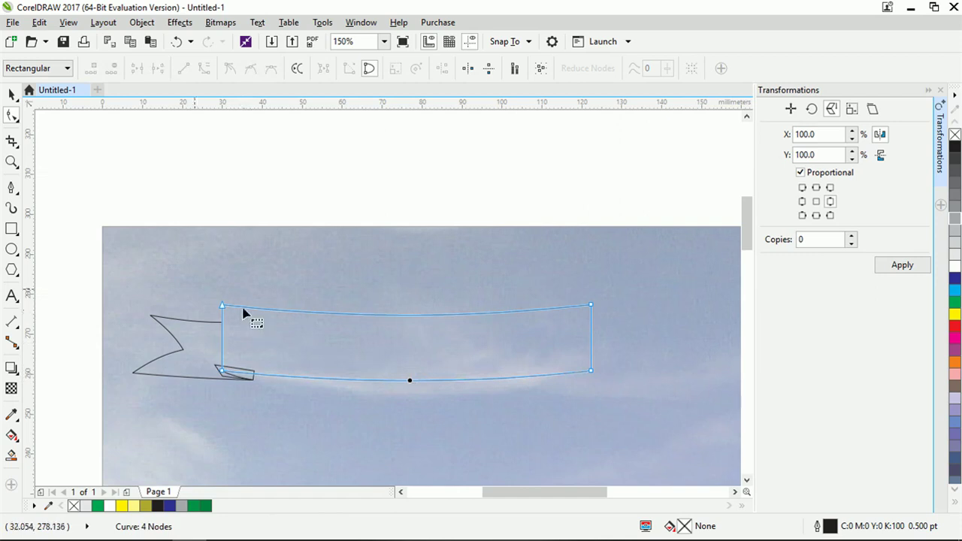
# Duplicate the left ribbon tail together with its fold shape, placing the copy above the banner.
pyautogui.press('space')
pyautogui.moveTo(85, 278); pyautogui.dragTo(281, 416)
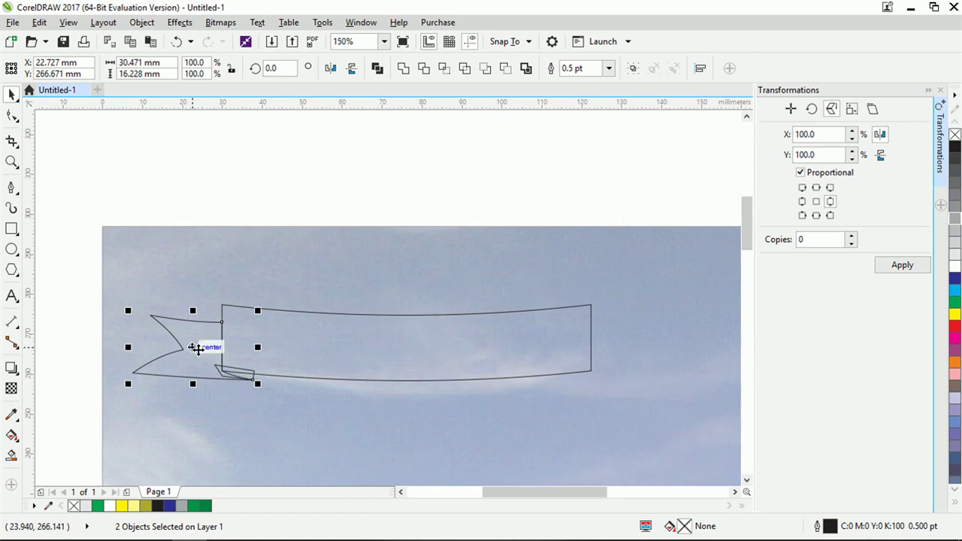
pyautogui.moveTo(192, 348); pyautogui.dragTo(384, 267)
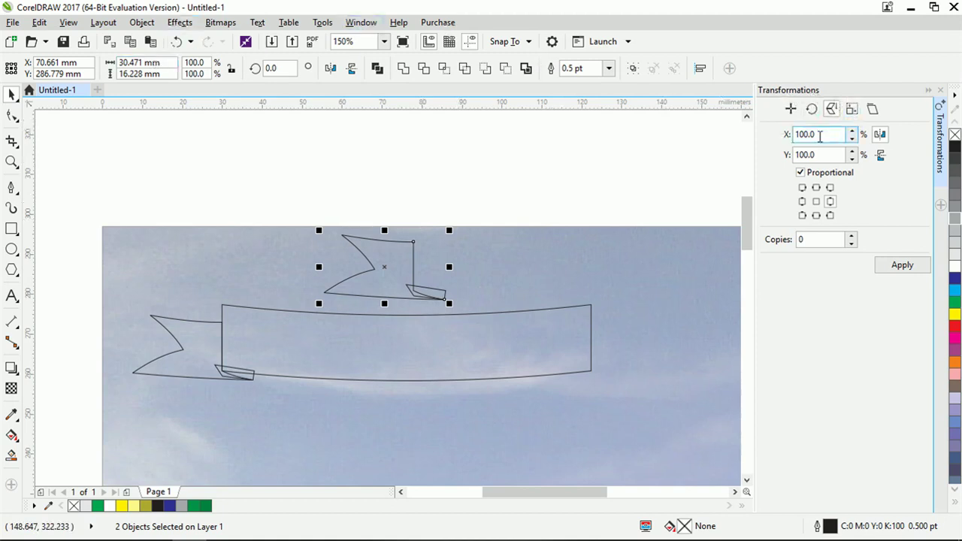
# Mirror the copied tail and fold horizontally about their right-middle anchor, with 0 copies.
pyautogui.click(142, 22)
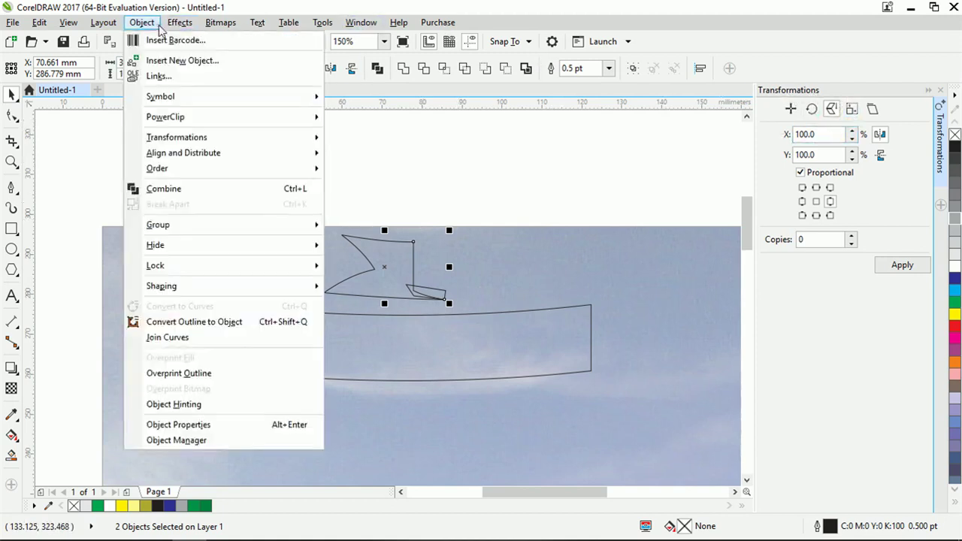
pyautogui.moveTo(189, 143)
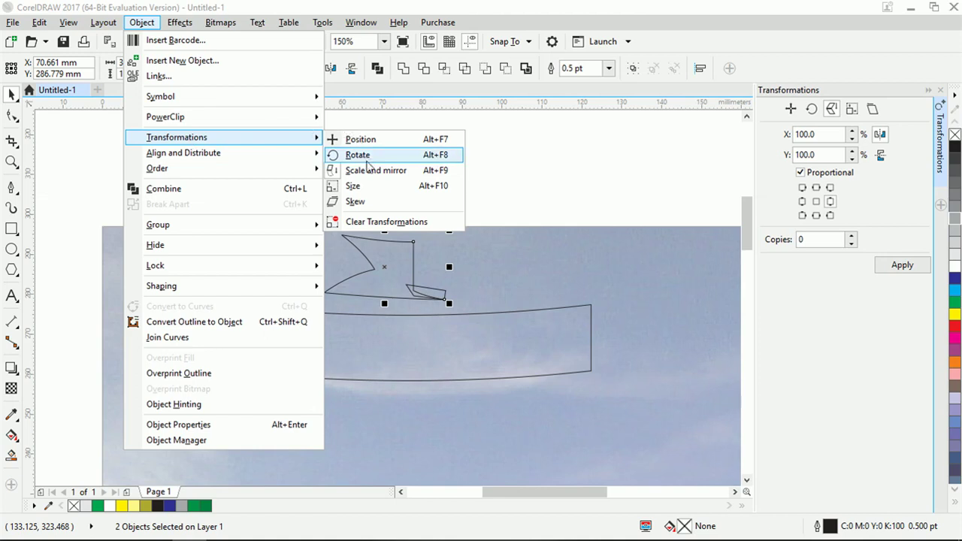
pyautogui.click(825, 345)
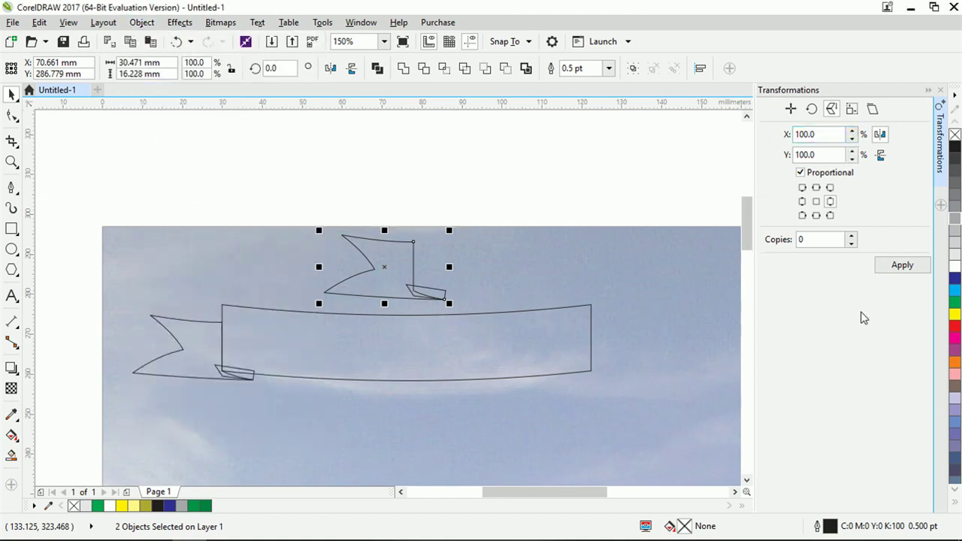
pyautogui.click(881, 135)
pyautogui.click(894, 267)
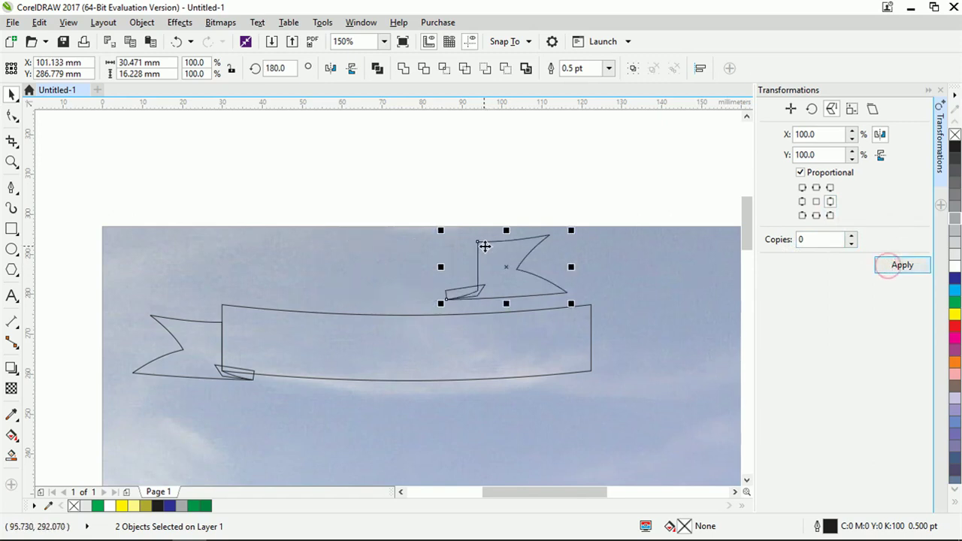
# Move the mirrored tail and fold onto the banner's lower-right corner and deselect them.
pyautogui.moveTo(477, 285); pyautogui.dragTo(589, 370)
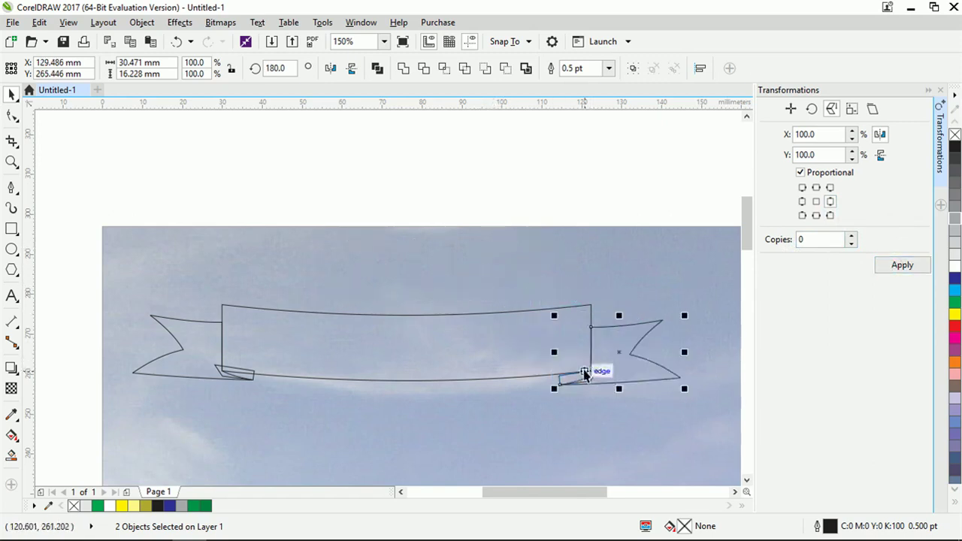
pyautogui.click(350, 176)
pyautogui.scroll(-1, 363, 303)
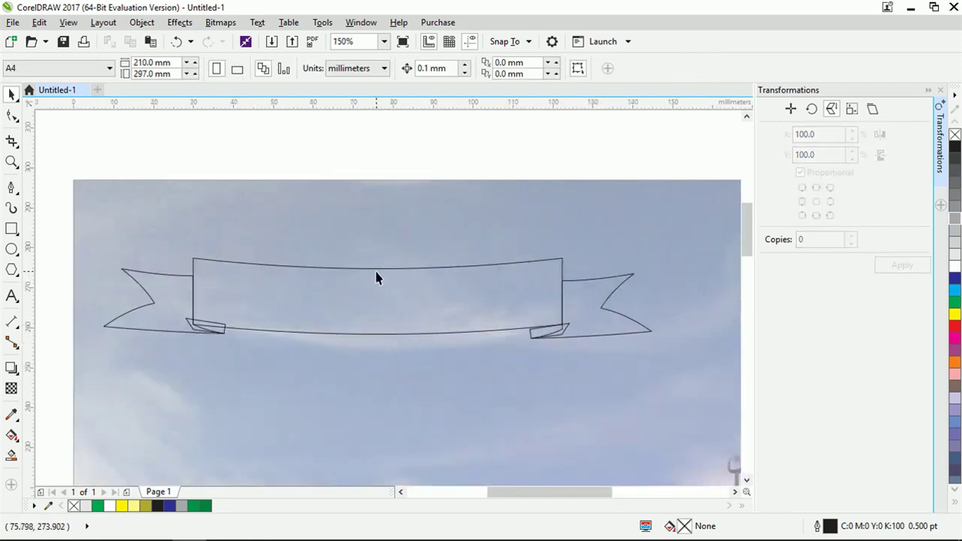
pyautogui.scroll(-1, 378, 279)
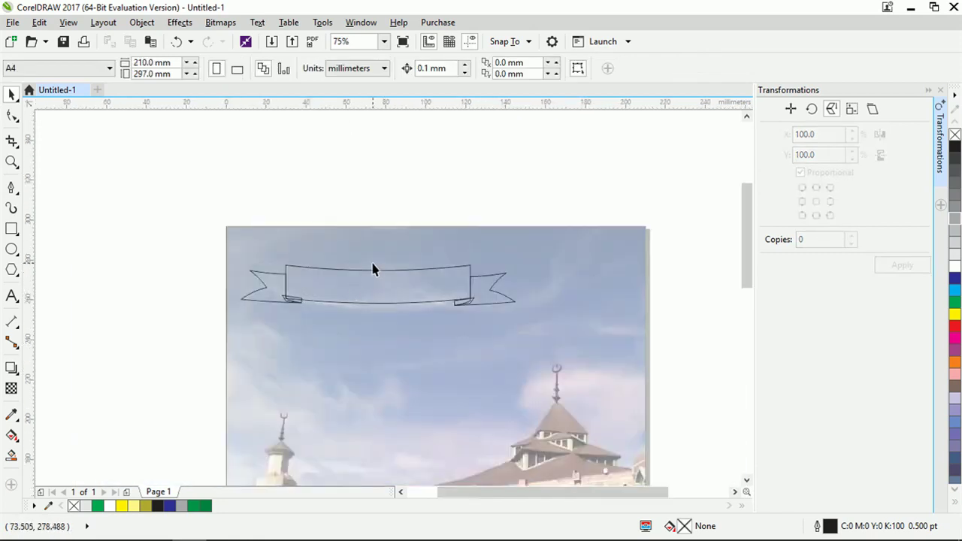
# Fill the central banner, both tails and both folds with yellow (C:0 M:0 Y:100 K:0).
pyautogui.click(380, 279)
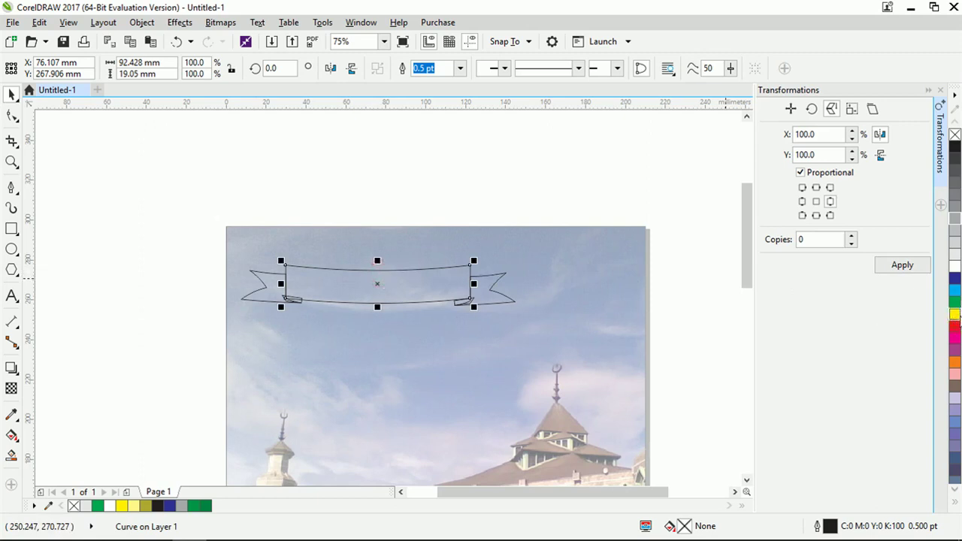
pyautogui.click(955, 314)
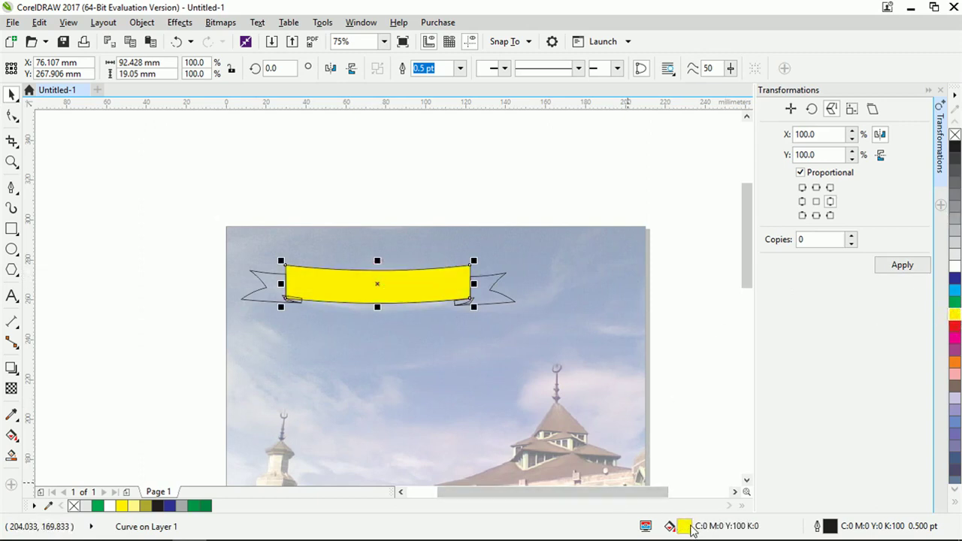
pyautogui.click(957, 505)
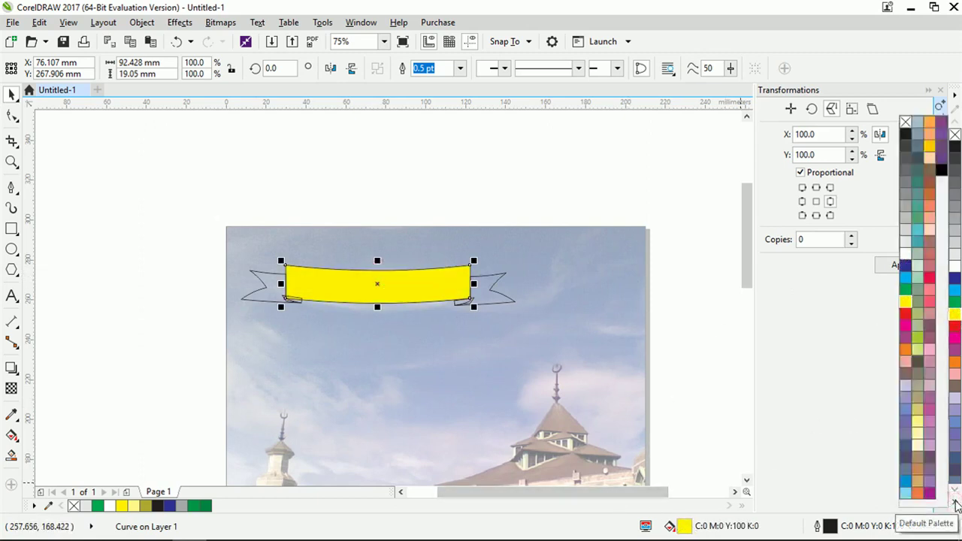
pyautogui.click(958, 505)
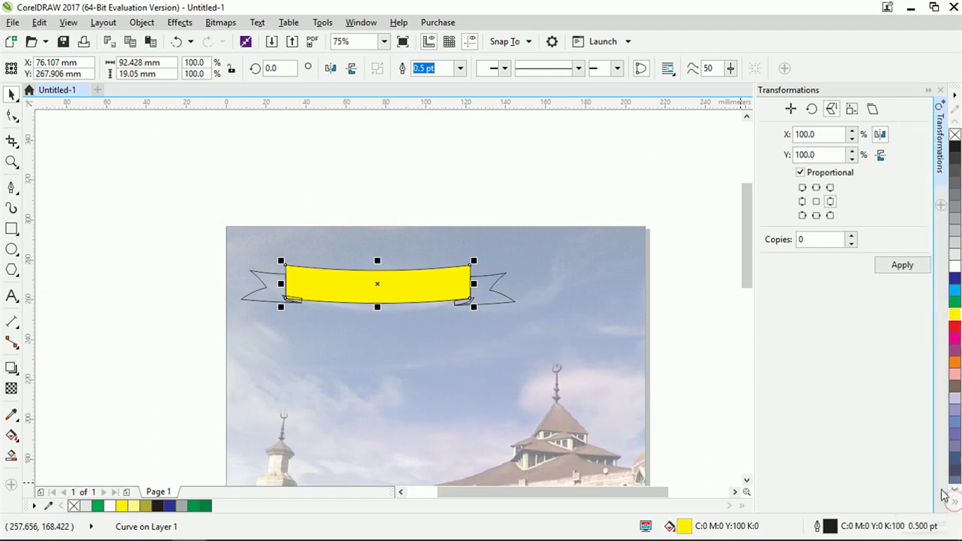
pyautogui.scroll(3, 426, 316)
pyautogui.scroll(-3, 531, 333)
pyautogui.scroll(1, 290, 308)
pyautogui.scroll(-2, 492, 279)
pyautogui.moveTo(247, 240); pyautogui.dragTo(658, 324)
pyautogui.click(955, 315)
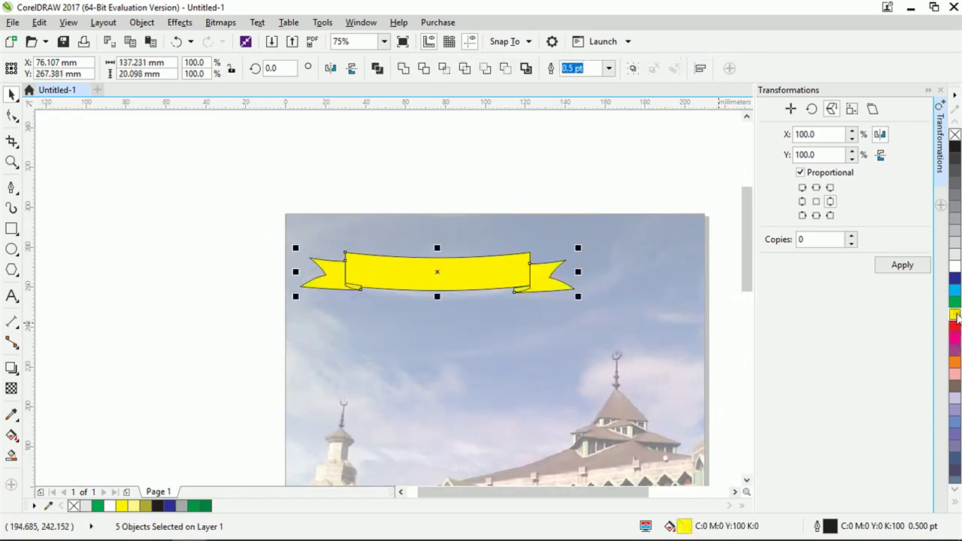
pyautogui.click(237, 290)
# Order the central banner in front of the left fold piece.
pyautogui.scroll(3, 378, 301)
pyautogui.click(358, 241)
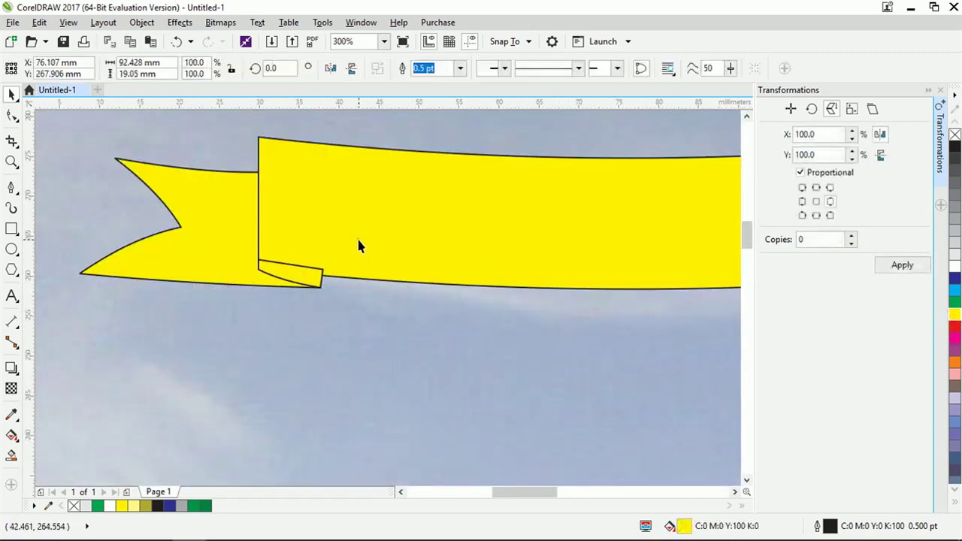
pyautogui.scroll(-2, 359, 241)
pyautogui.rightClick(413, 232)
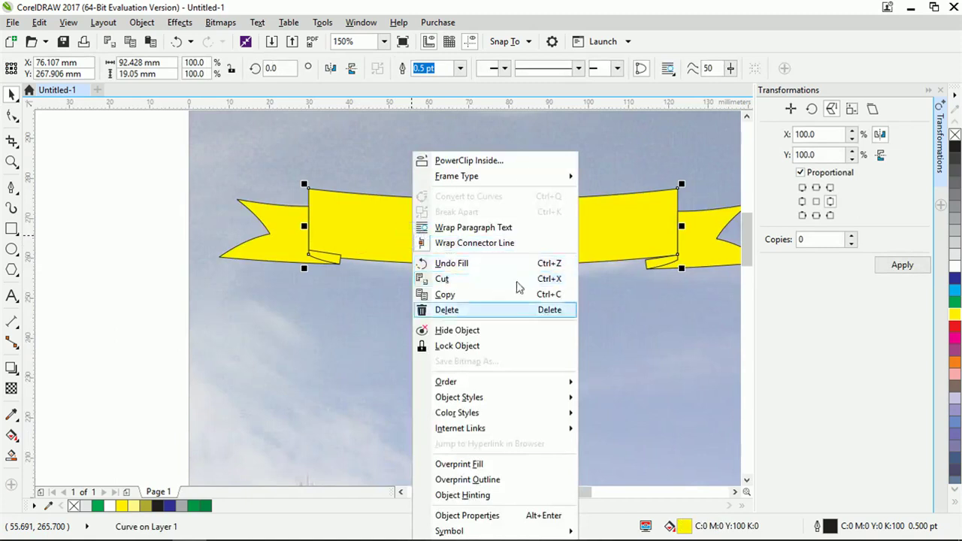
pyautogui.moveTo(557, 388)
pyautogui.click(615, 487)
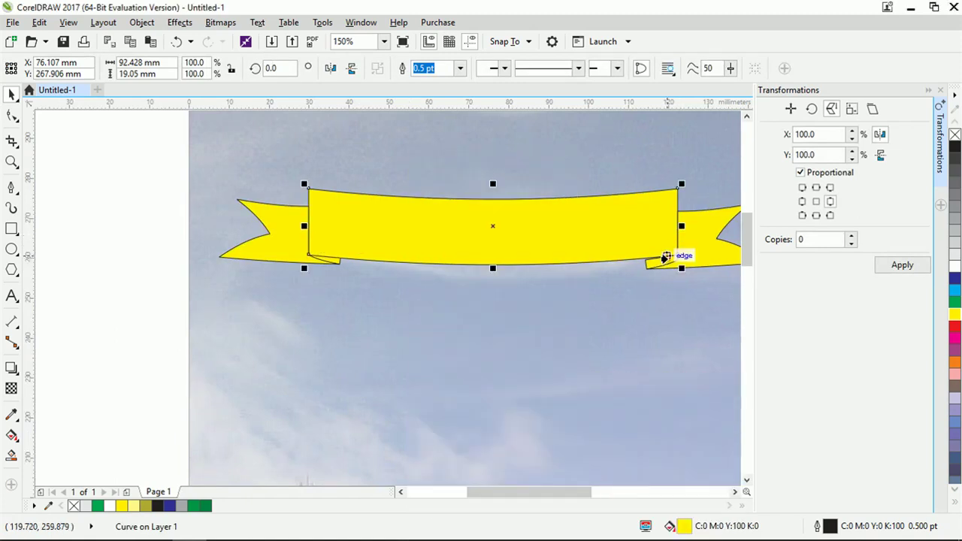
pyautogui.click(322, 258)
# Order the right fold piece behind the right ribbon tail.
pyautogui.hscroll(3, 318, 275)
pyautogui.scroll(2, 434, 258)
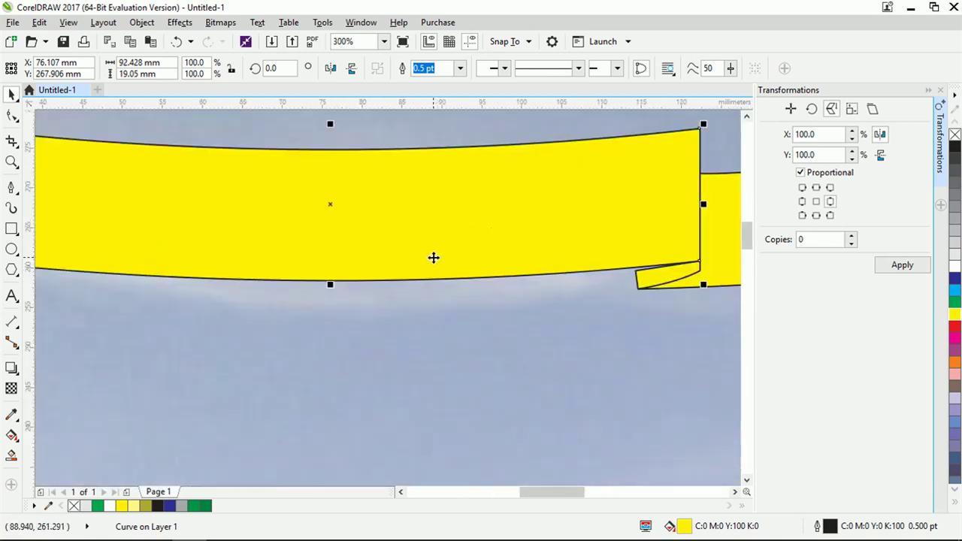
pyautogui.scroll(-2, 520, 268)
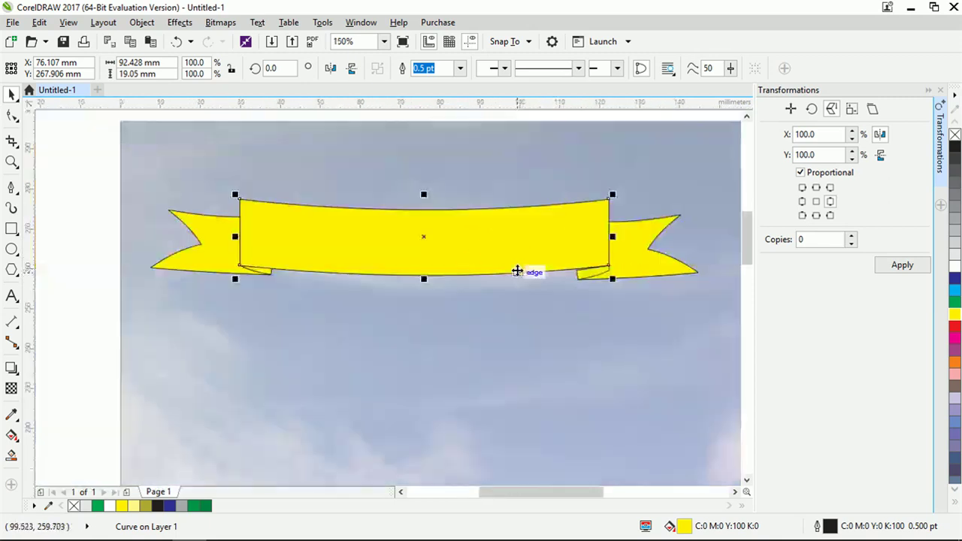
pyautogui.scroll(2, 624, 279)
pyautogui.click(569, 272)
pyautogui.rightClick(569, 272)
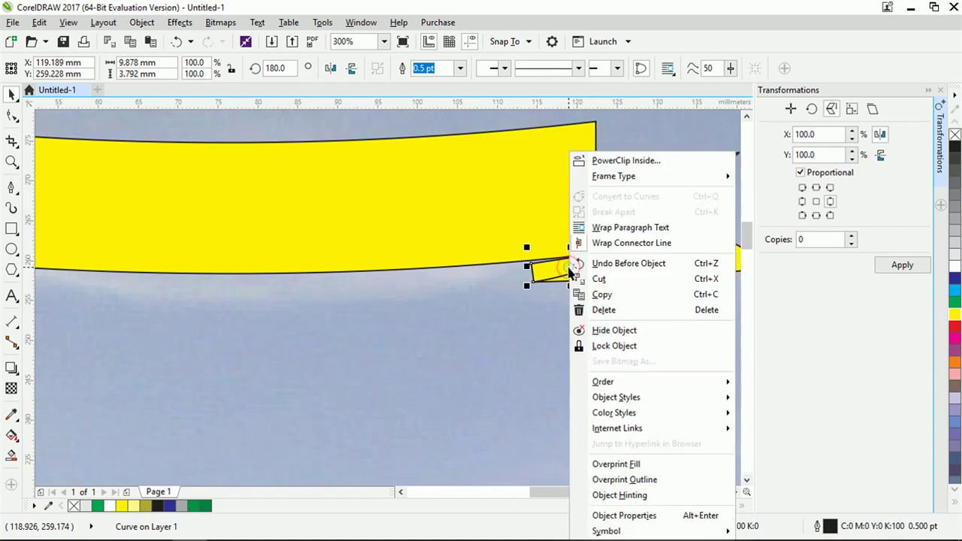
pyautogui.moveTo(708, 394)
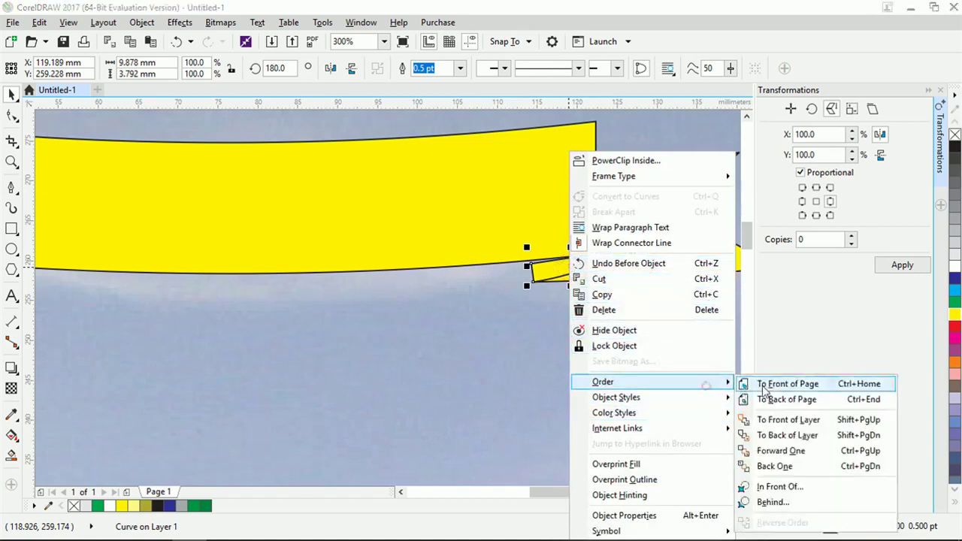
pyautogui.click(790, 502)
pyautogui.click(648, 253)
pyautogui.scroll(-2, 621, 278)
pyautogui.click(569, 161)
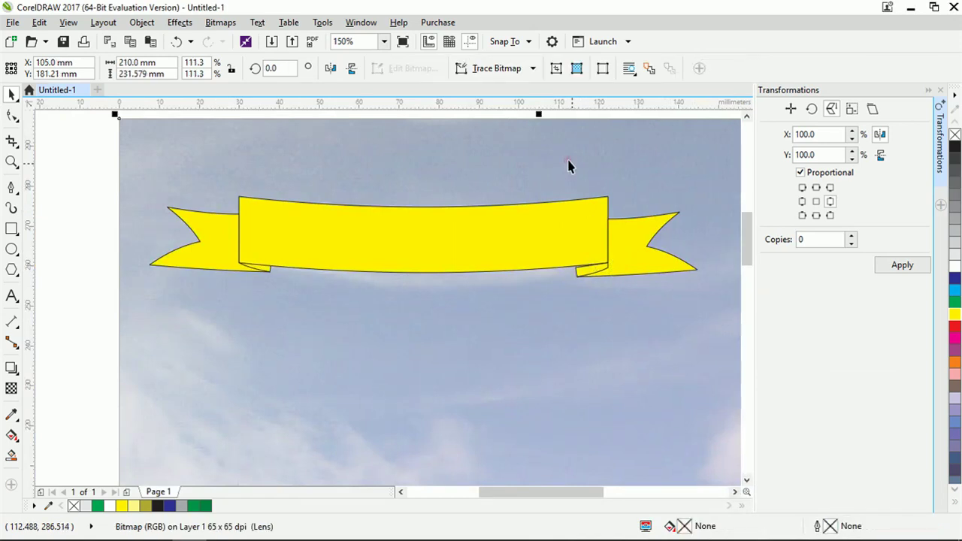
pyautogui.moveTo(585, 277); pyautogui.dragTo(538, 290)
pyautogui.hotkey('ctrl', 'z')
# Move the right tail and its fold up about 1.2 mm to meet the banner's lower-right corner.
pyautogui.scroll(4, 624, 256)
pyautogui.keyDown('shift'); pyautogui.click(651, 254); pyautogui.keyUp('shift')
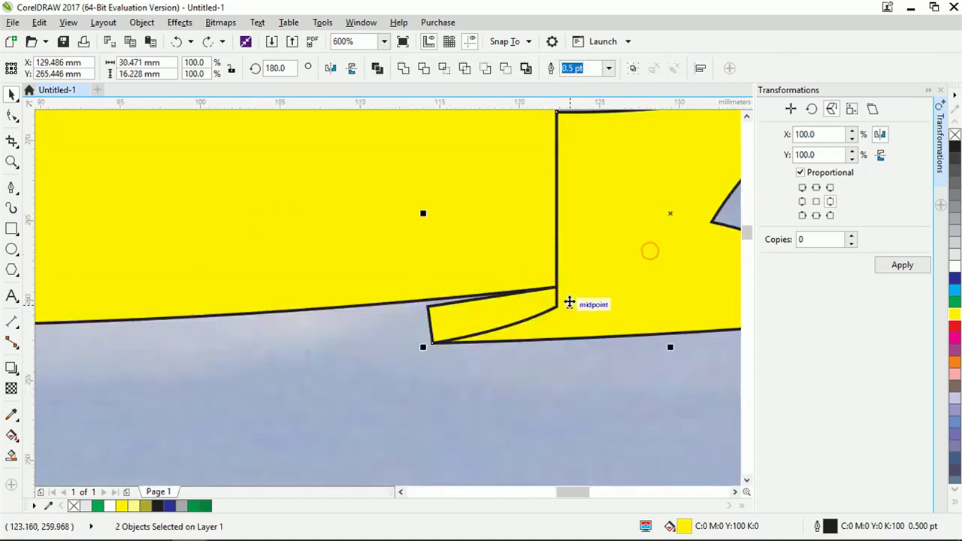
pyautogui.moveTo(556, 307); pyautogui.dragTo(567, 290)
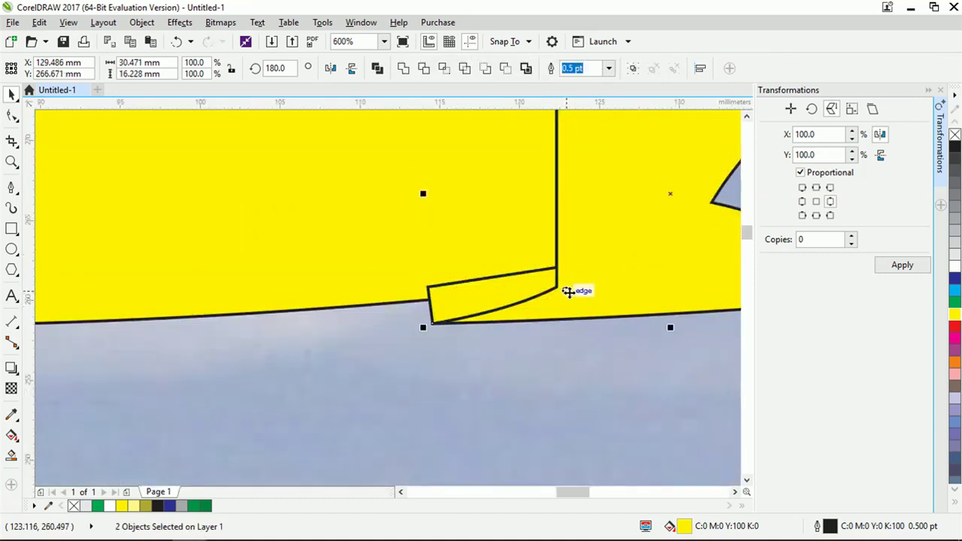
pyautogui.click(577, 353)
pyautogui.scroll(-4, 577, 353)
pyautogui.click(518, 287)
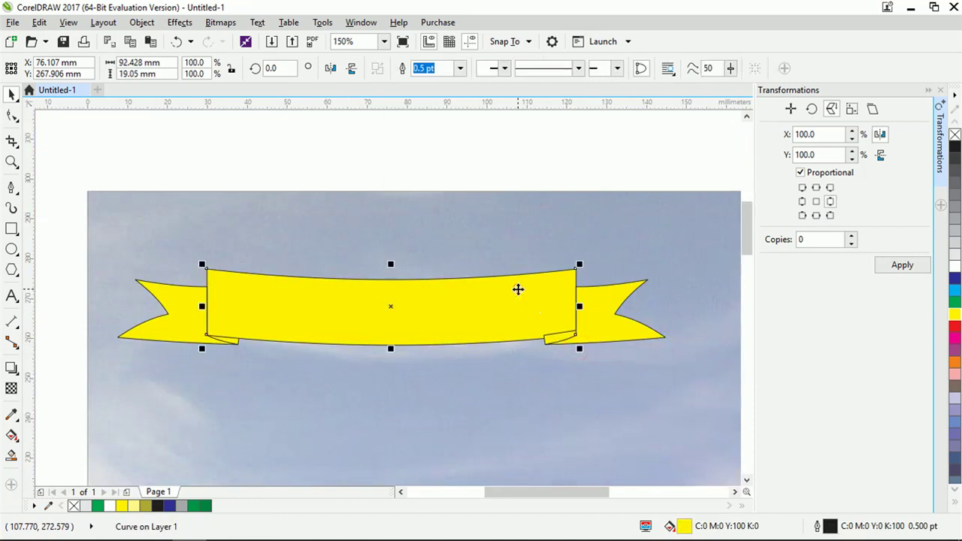
# Order the central banner in front of the right fold piece.
pyautogui.rightClick(516, 289)
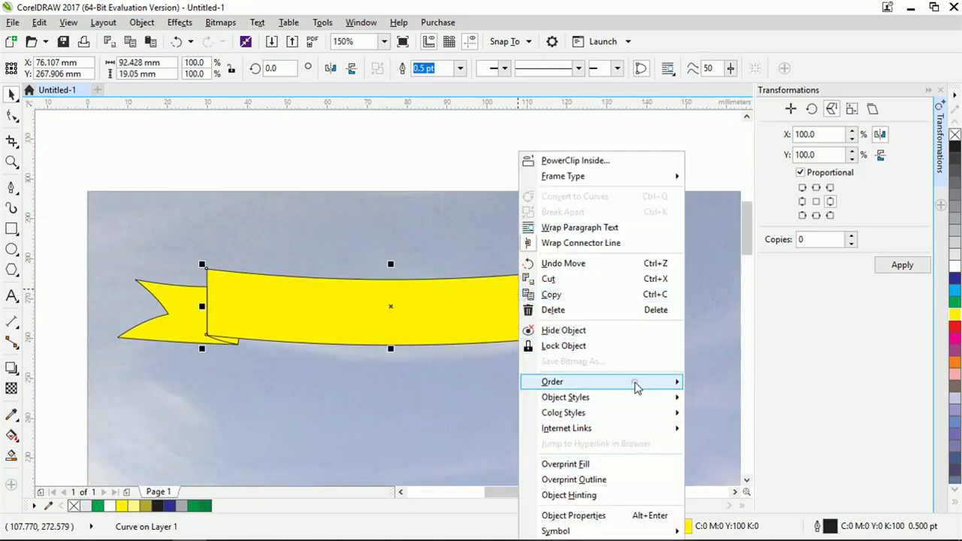
pyautogui.click(730, 485)
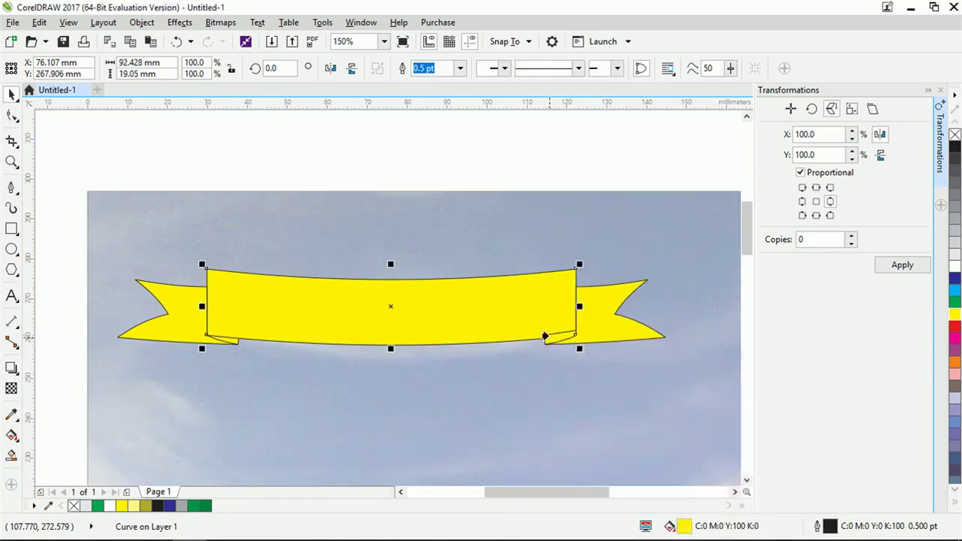
pyautogui.scroll(-2, 549, 331)
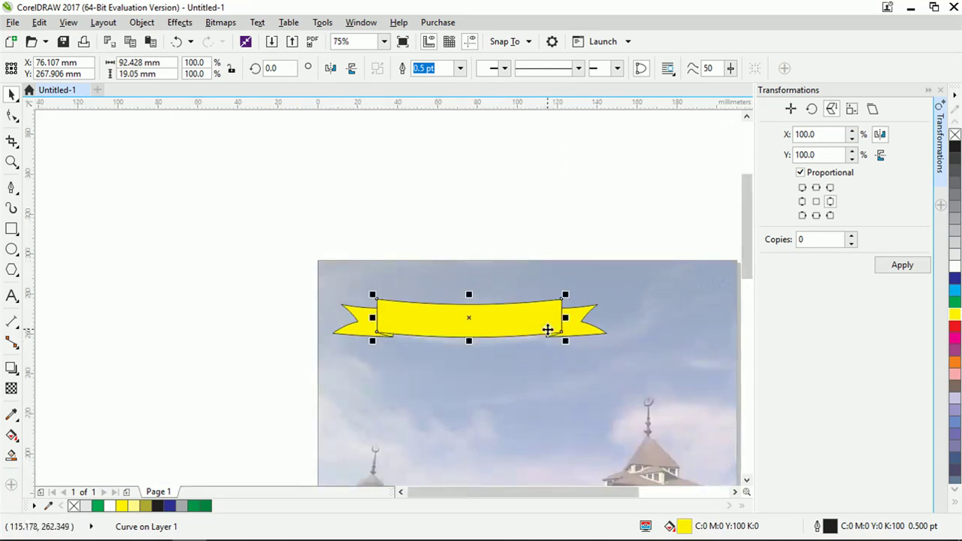
pyautogui.click(292, 212)
pyautogui.scroll(2, 477, 333)
# Apply a linear fountain fill to the central banner, adding a midpoint colour node and making both end nodes yellow.
pyautogui.click(477, 326)
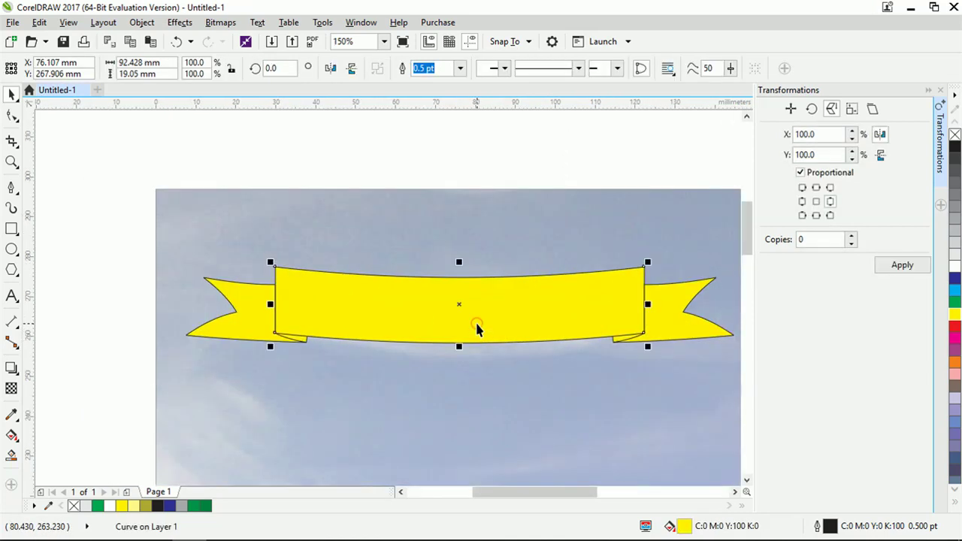
pyautogui.click(17, 443)
pyautogui.click(30, 435)
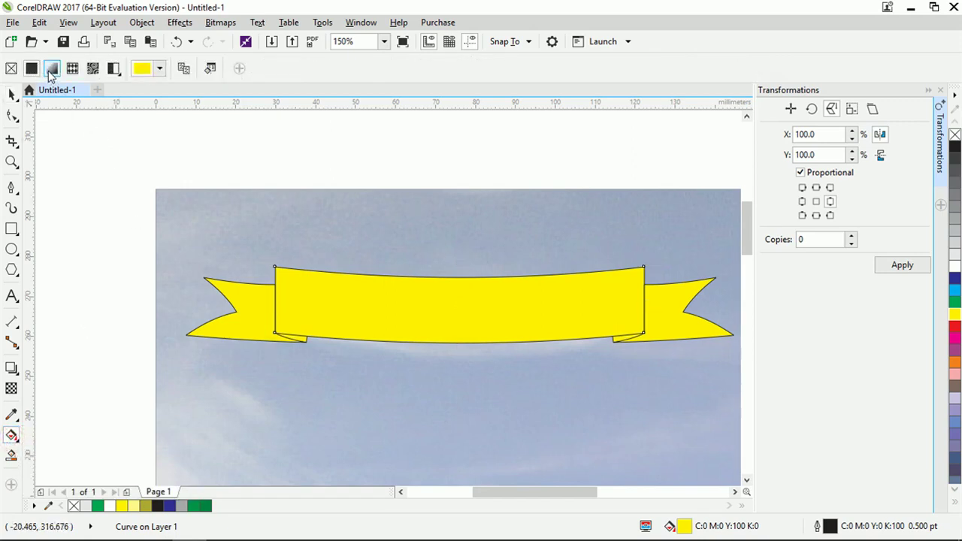
pyautogui.click(52, 70)
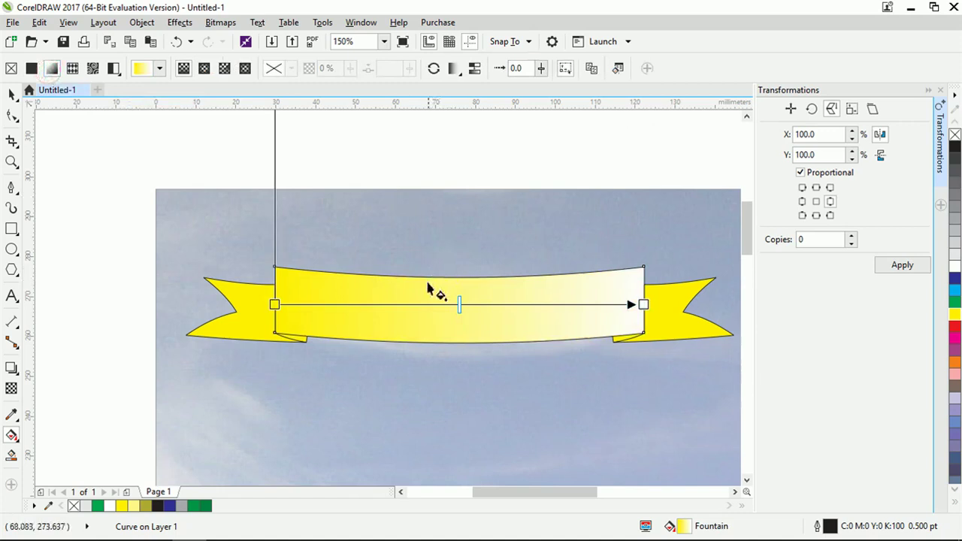
pyautogui.doubleClick(468, 304)
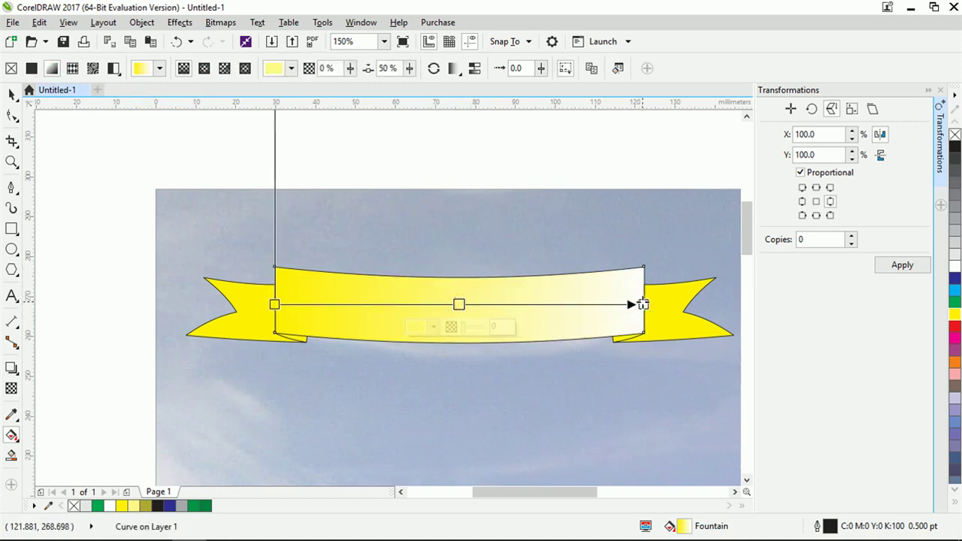
pyautogui.click(643, 304)
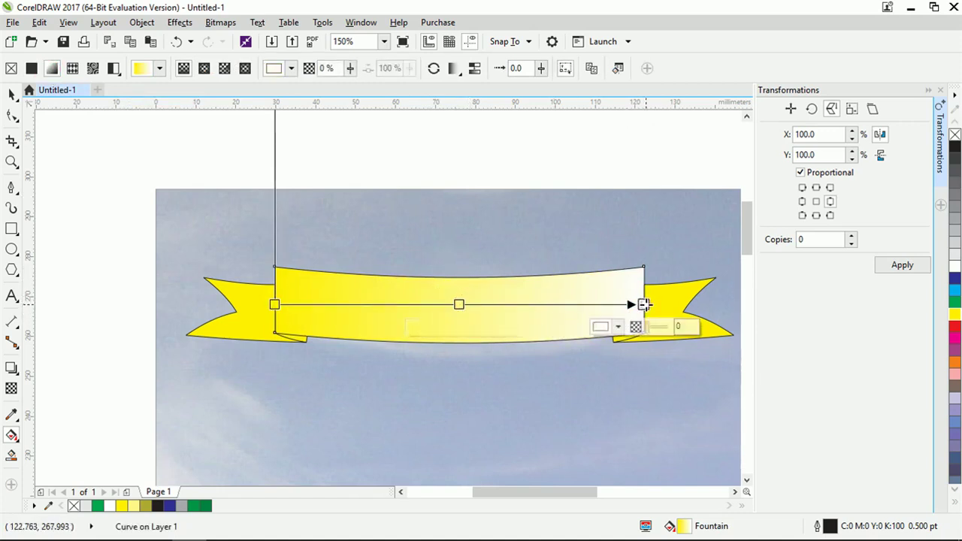
pyautogui.click(956, 314)
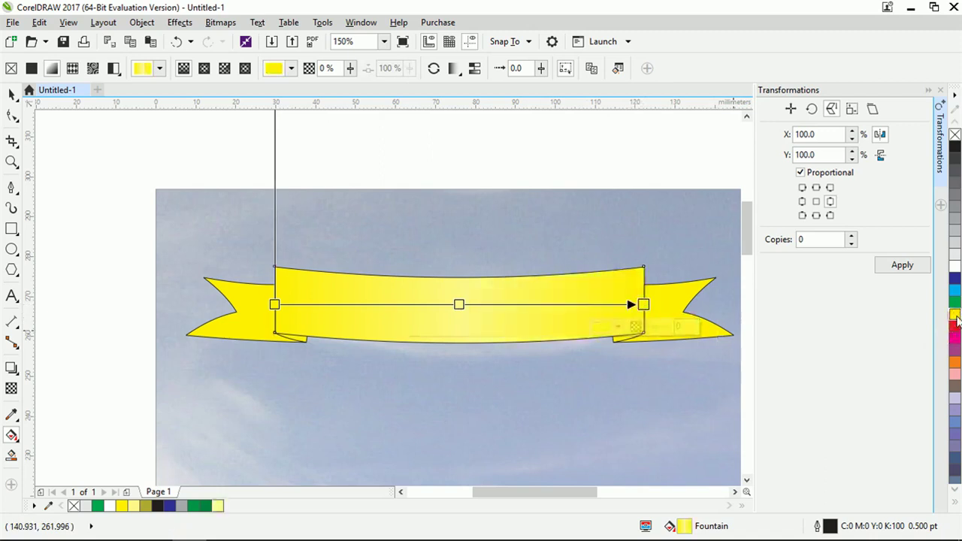
# Lighten the middle node of the central banner's gradient to pale yellow #FFFBAD.
pyautogui.click(459, 305)
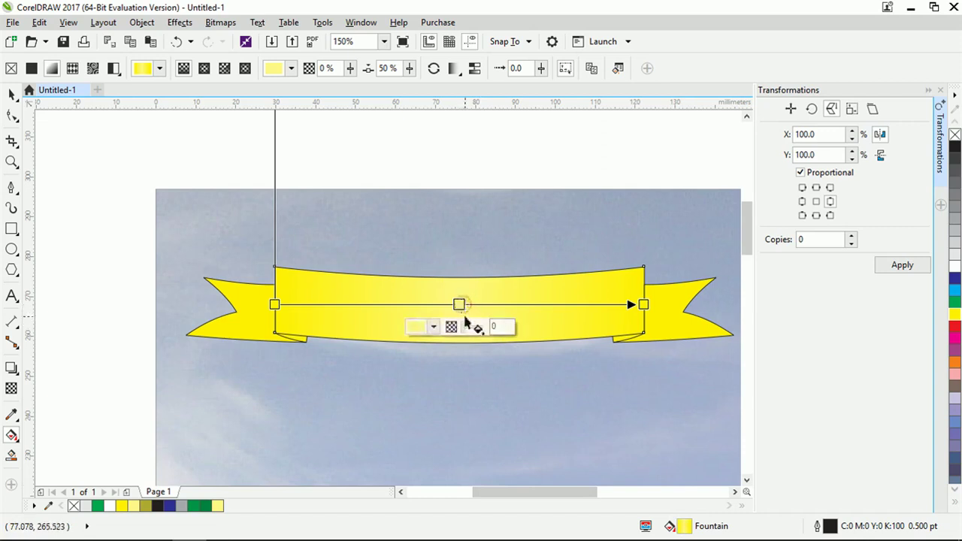
pyautogui.click(434, 326)
pyautogui.moveTo(454, 398); pyautogui.dragTo(441, 398)
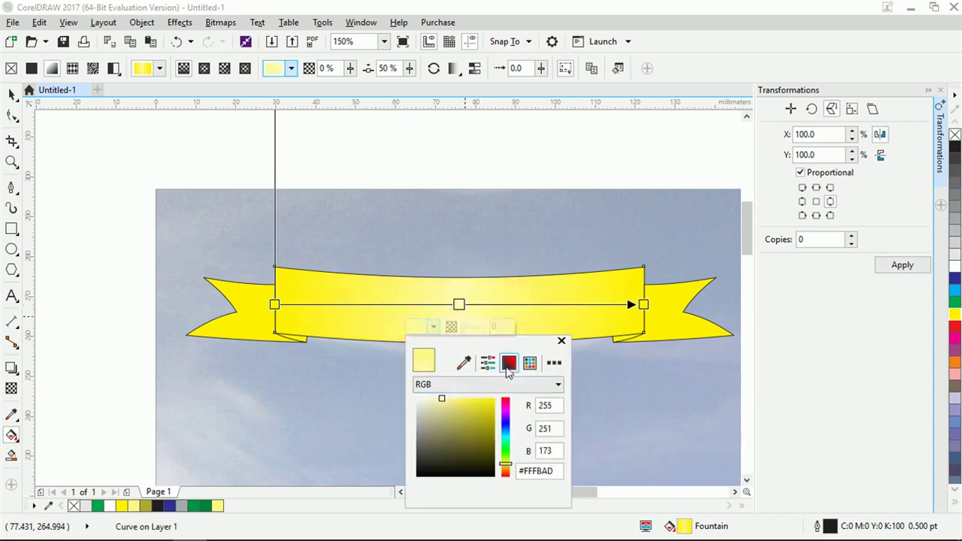
pyautogui.click(561, 341)
pyautogui.click(11, 94)
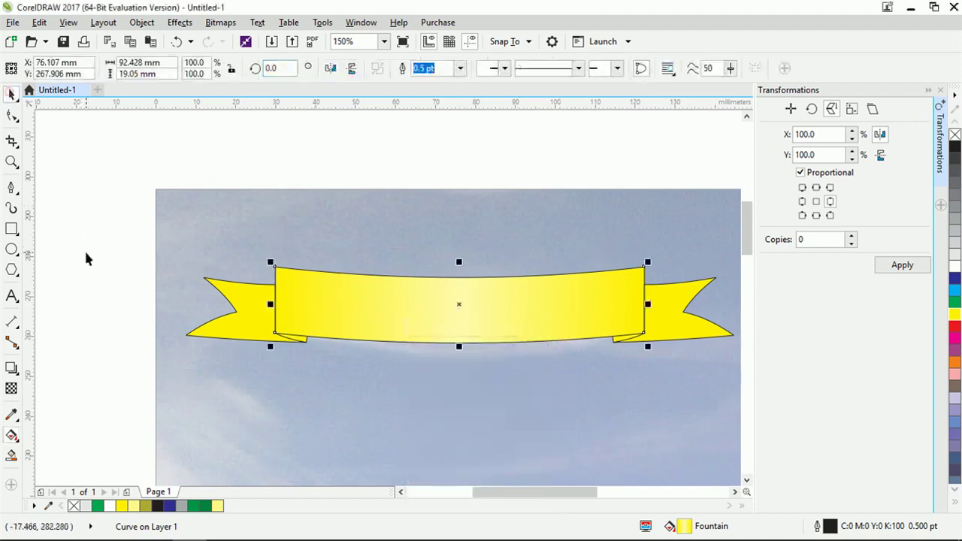
# Fill both ribbon folds with a darker yellow, C:29 M:18 Y:100 K:0.
pyautogui.click(86, 254)
pyautogui.click(305, 338)
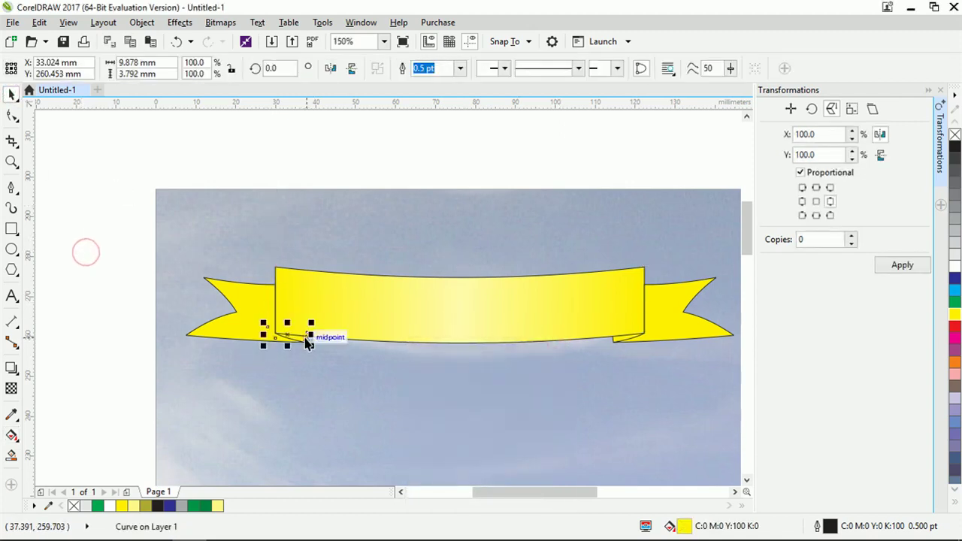
pyautogui.keyDown('shift'); pyautogui.click(615, 343); pyautogui.keyUp('shift')
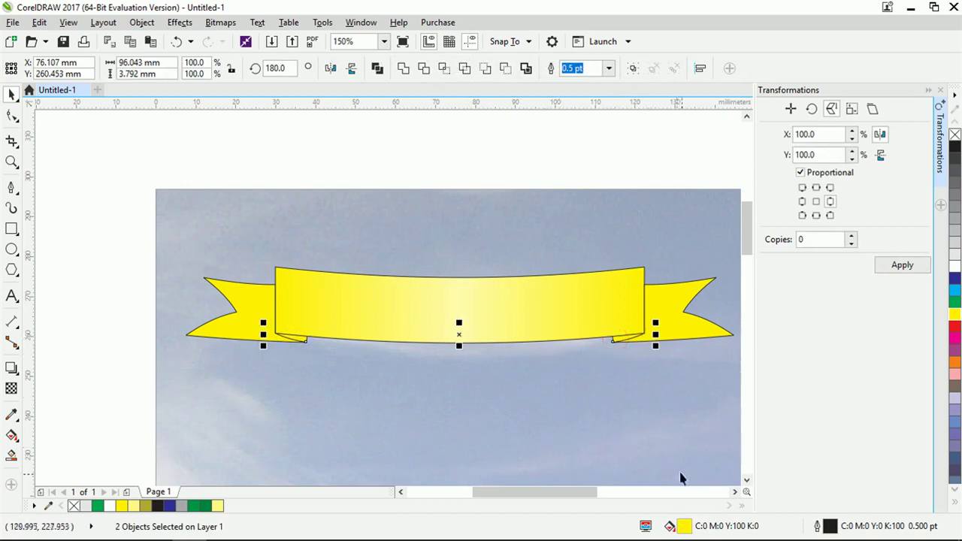
pyautogui.doubleClick(684, 527)
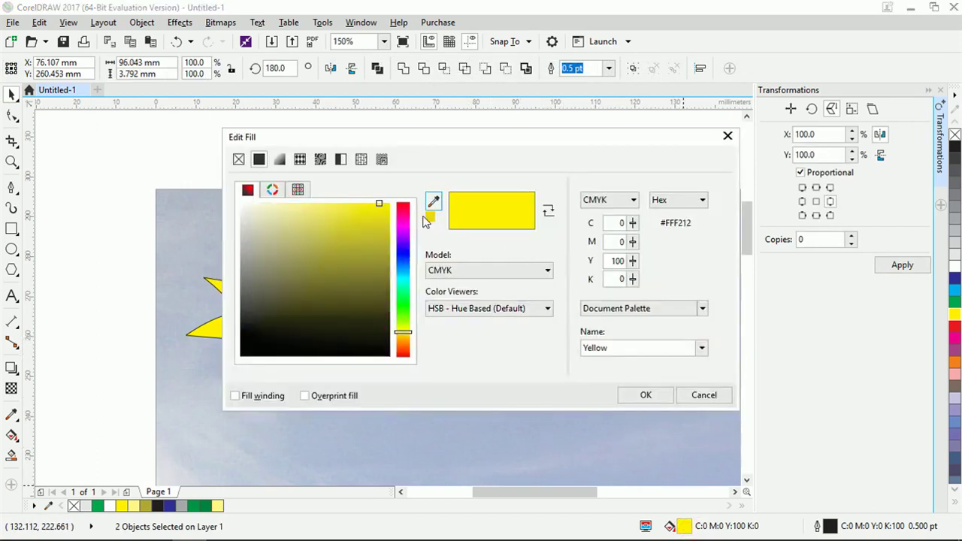
pyautogui.moveTo(439, 145); pyautogui.dragTo(679, 120)
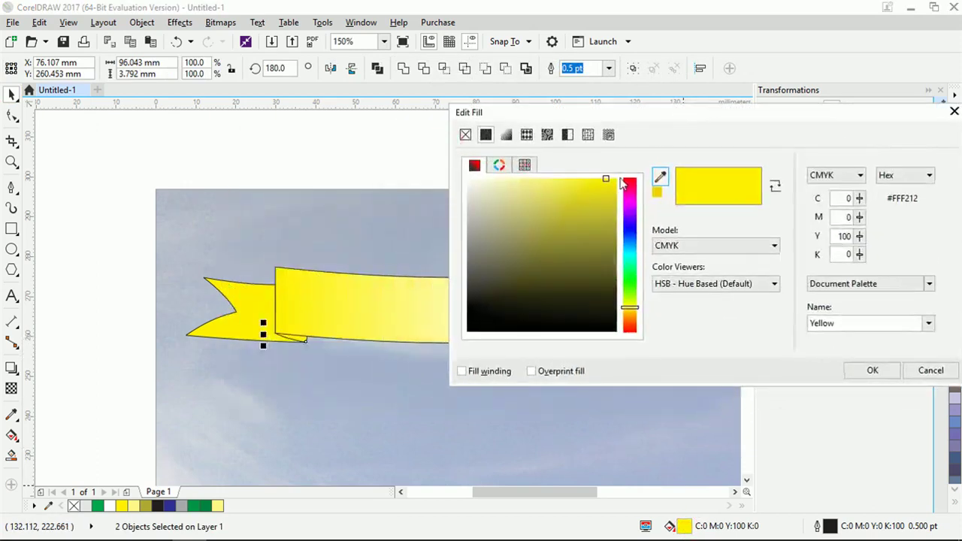
pyautogui.moveTo(608, 180); pyautogui.dragTo(604, 214)
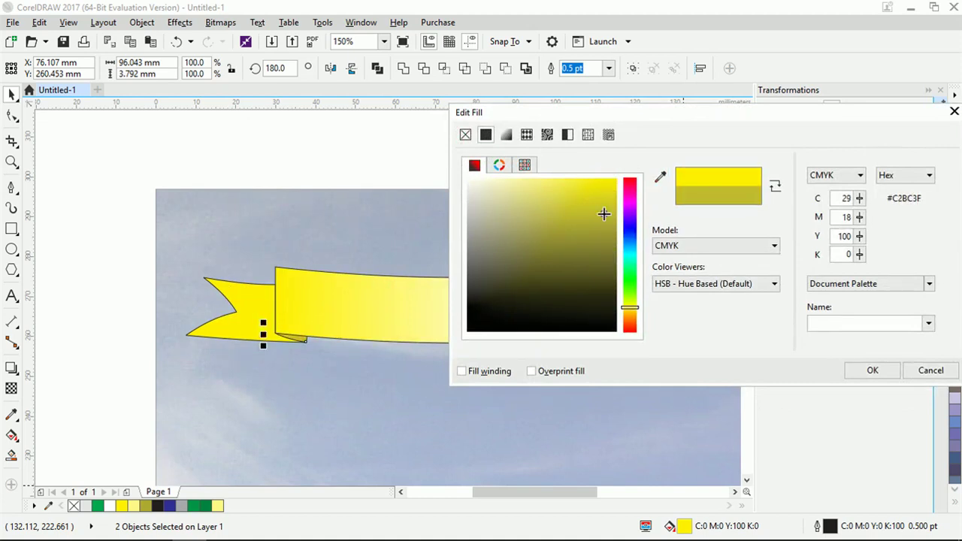
pyautogui.click(871, 370)
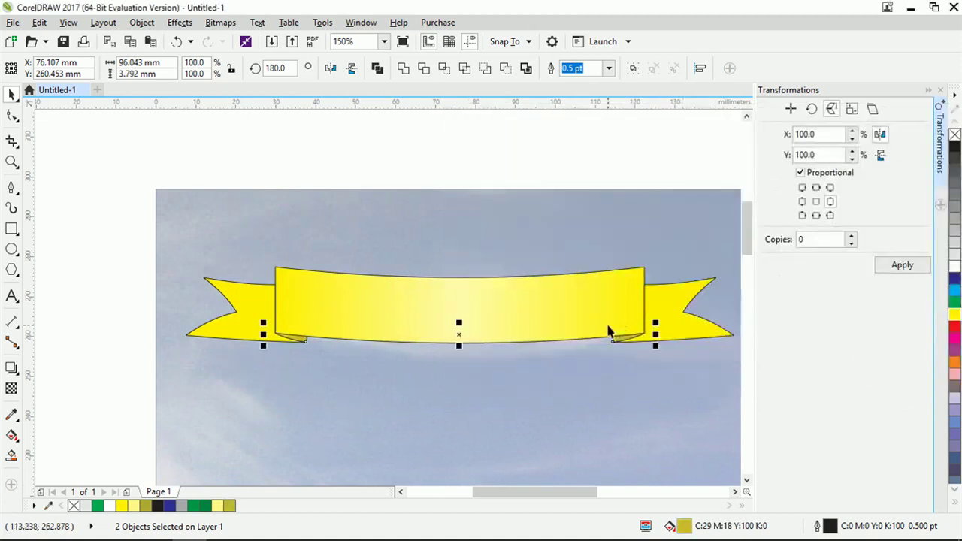
pyautogui.click(103, 319)
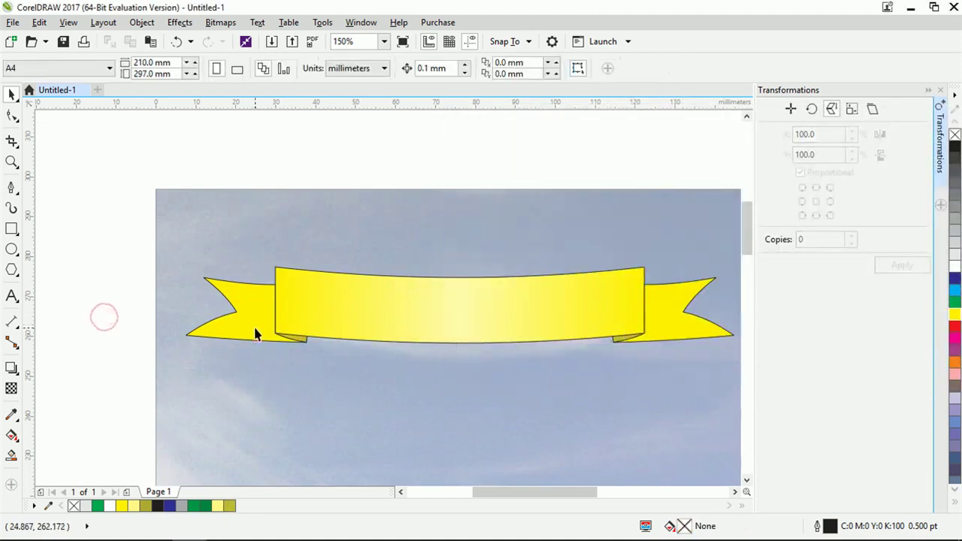
# Give the left tail a linear gradient from yellow to the sampled fold colour at the banner side, starting near the tail's notch.
pyautogui.click(254, 327)
pyautogui.click(12, 456)
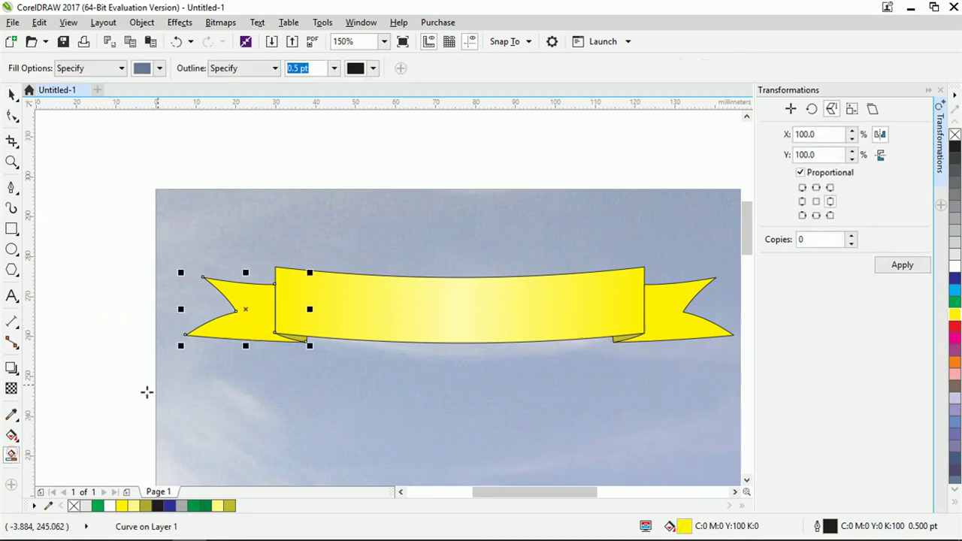
pyautogui.click(12, 438)
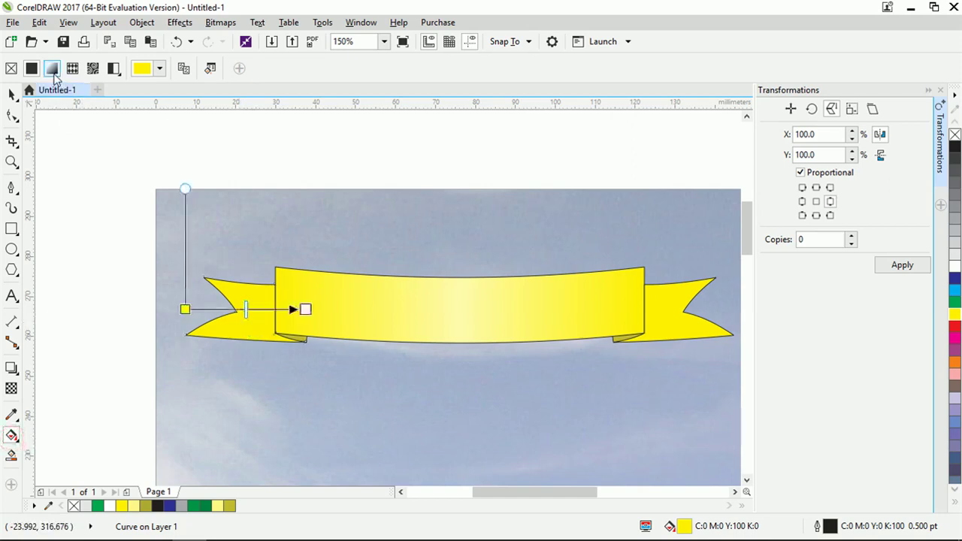
pyautogui.click(53, 70)
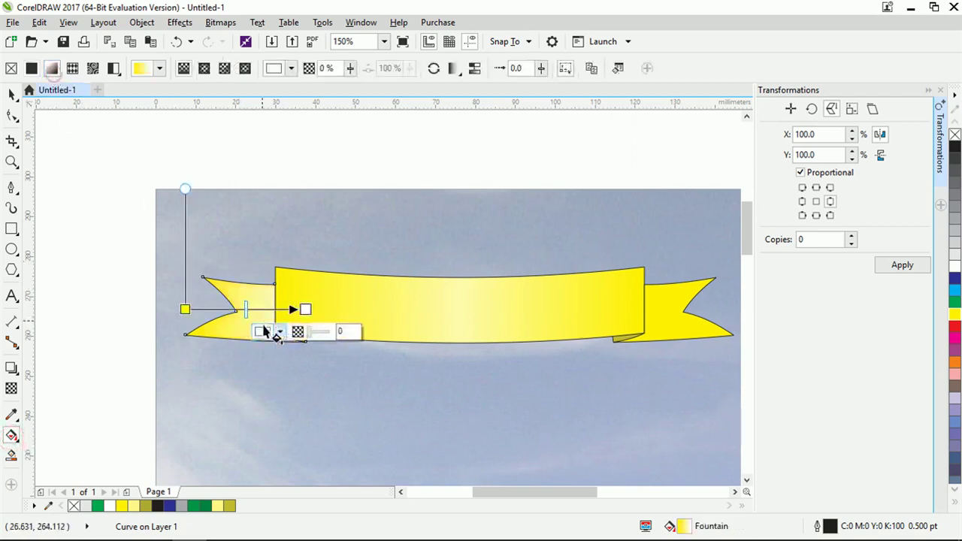
pyautogui.click(305, 309)
pyautogui.click(280, 332)
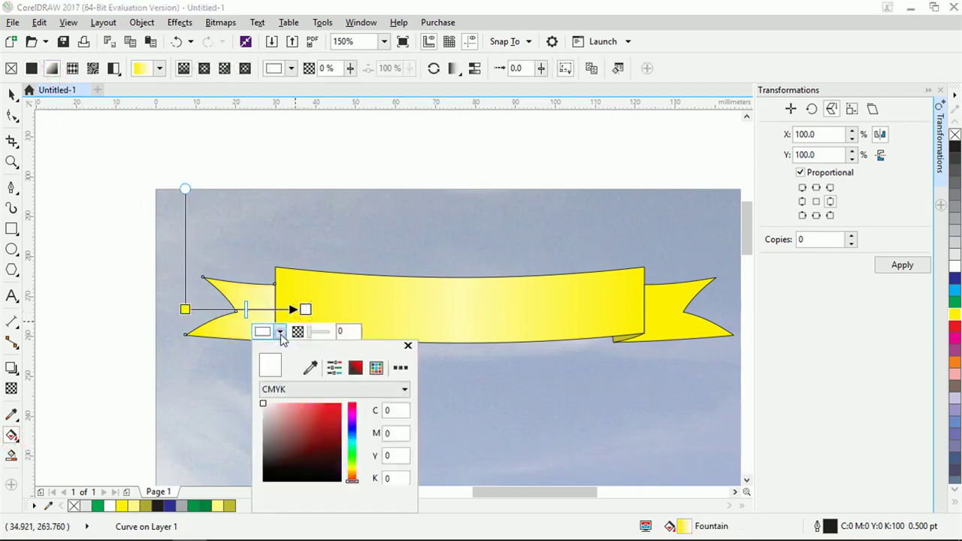
pyautogui.click(311, 369)
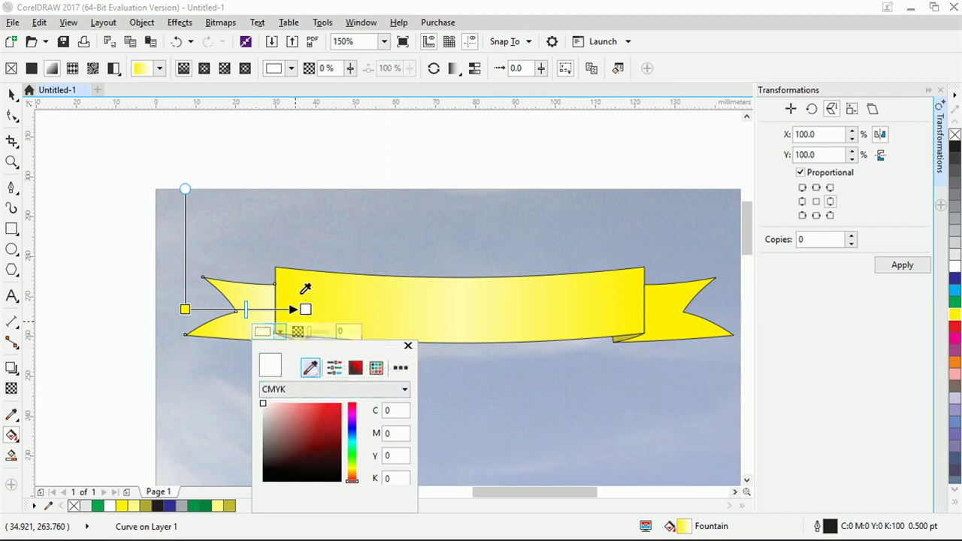
pyautogui.click(618, 338)
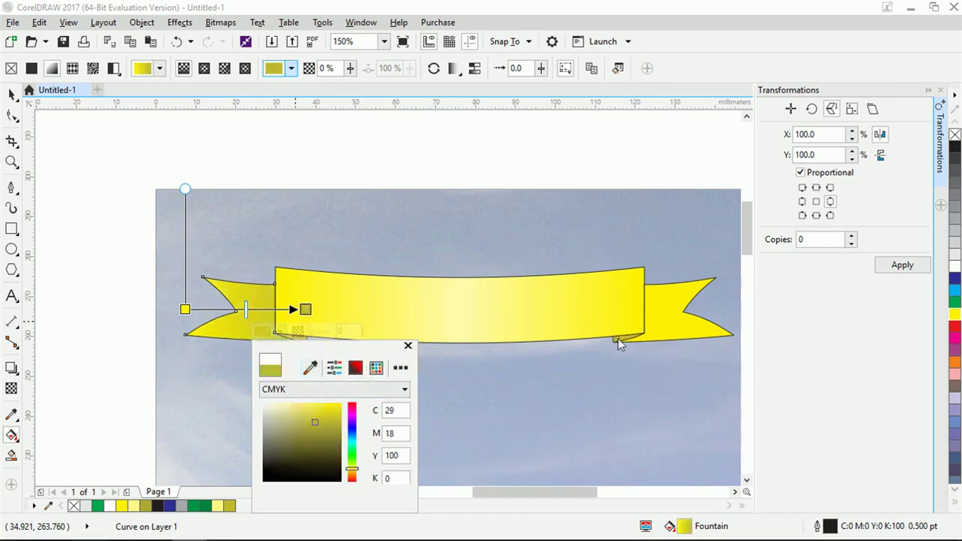
pyautogui.click(186, 312)
pyautogui.moveTo(185, 309); pyautogui.dragTo(224, 310)
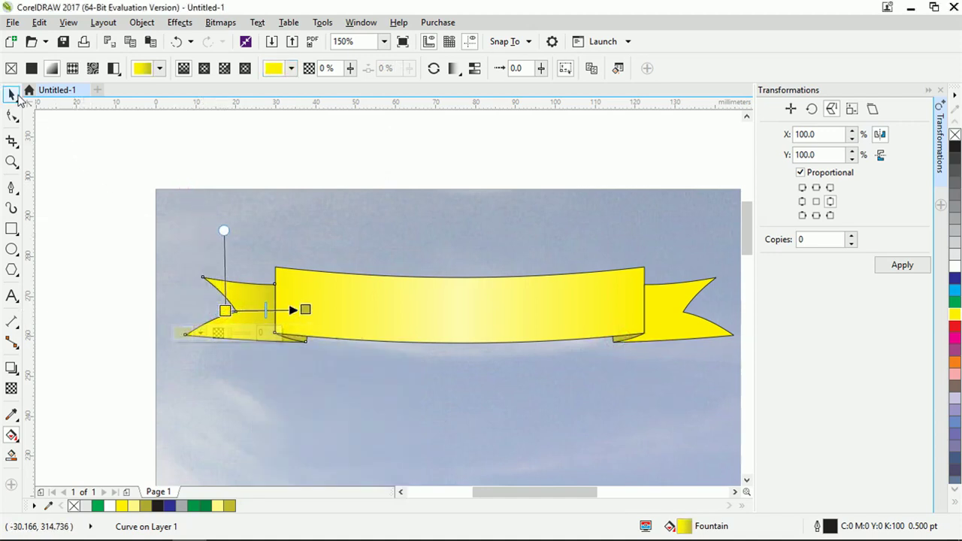
pyautogui.click(12, 95)
# Give the right tail a mirrored linear gradient, yellow near its notch to the sampled fold colour C:29 M:18 Y:100 K:0 at the banner.
pyautogui.click(662, 319)
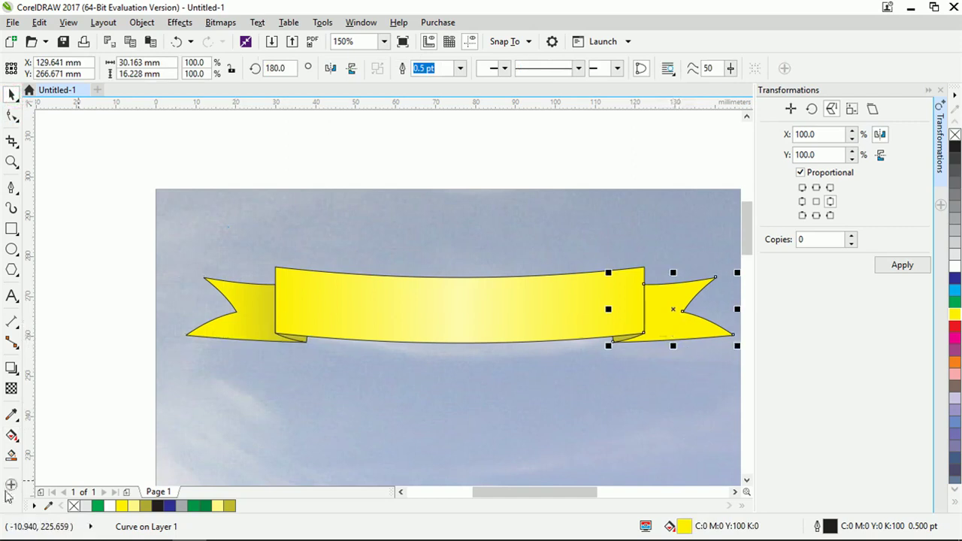
pyautogui.click(11, 435)
pyautogui.click(52, 68)
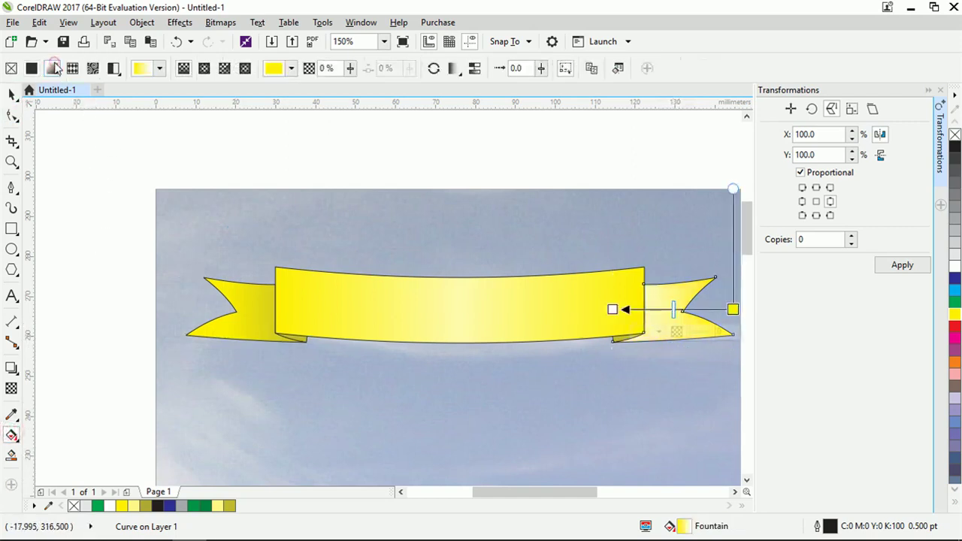
pyautogui.click(613, 310)
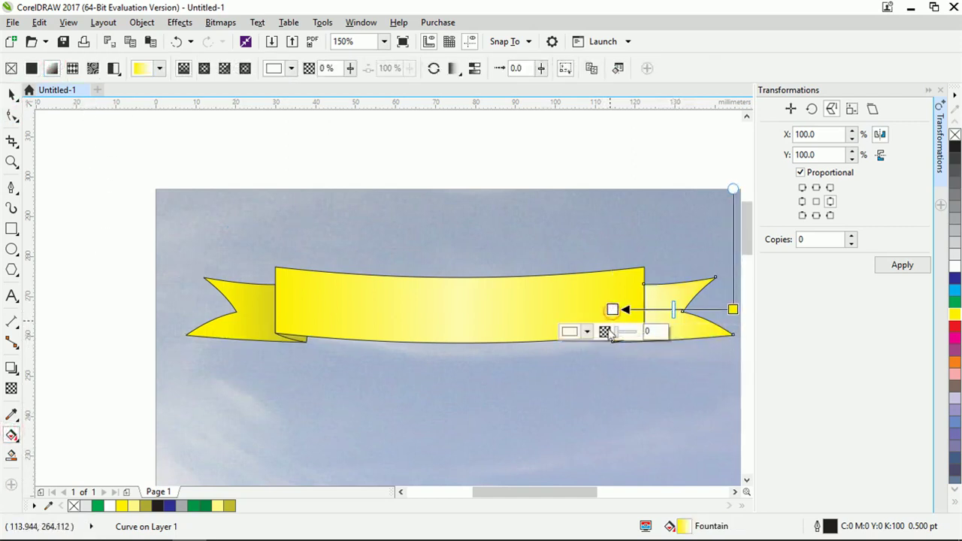
pyautogui.click(587, 331)
pyautogui.click(616, 367)
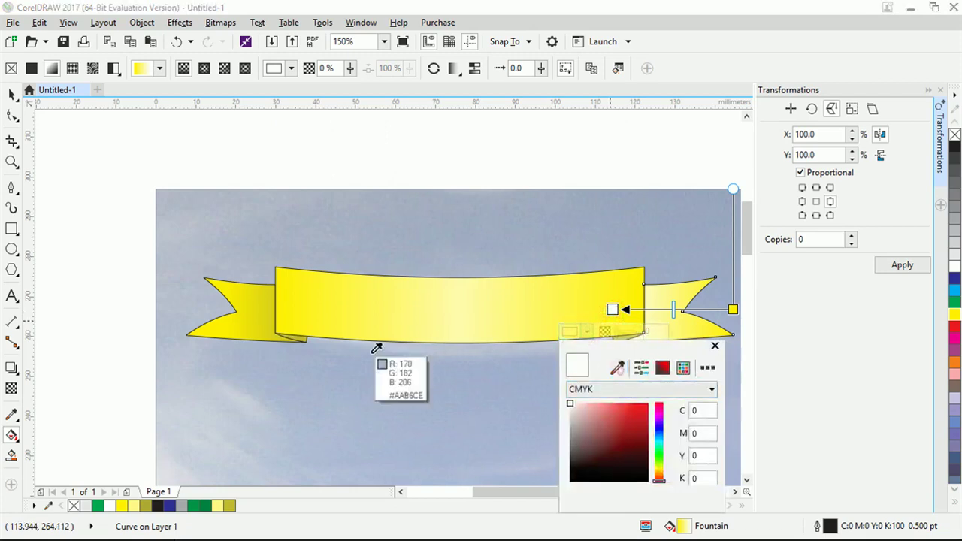
pyautogui.click(305, 338)
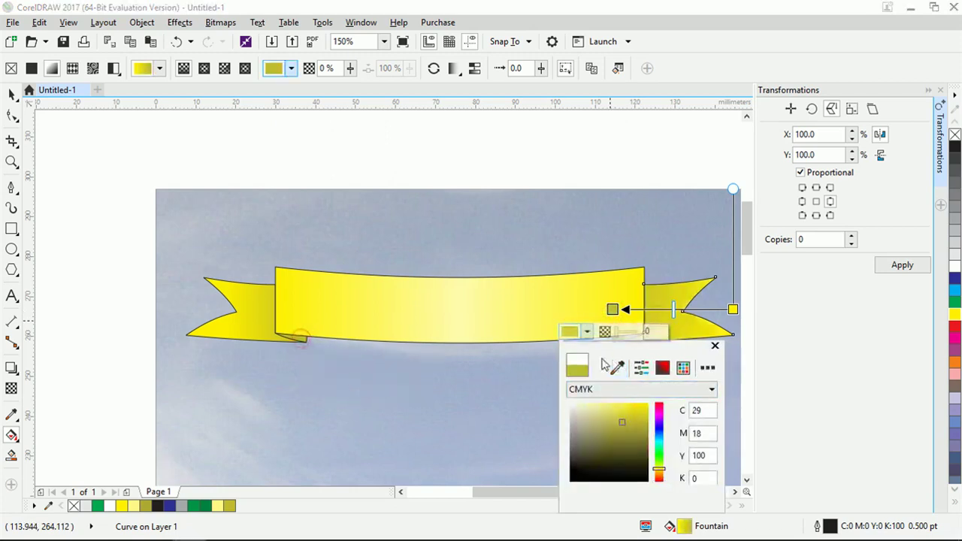
pyautogui.click(734, 310)
pyautogui.moveTo(732, 310); pyautogui.dragTo(688, 311)
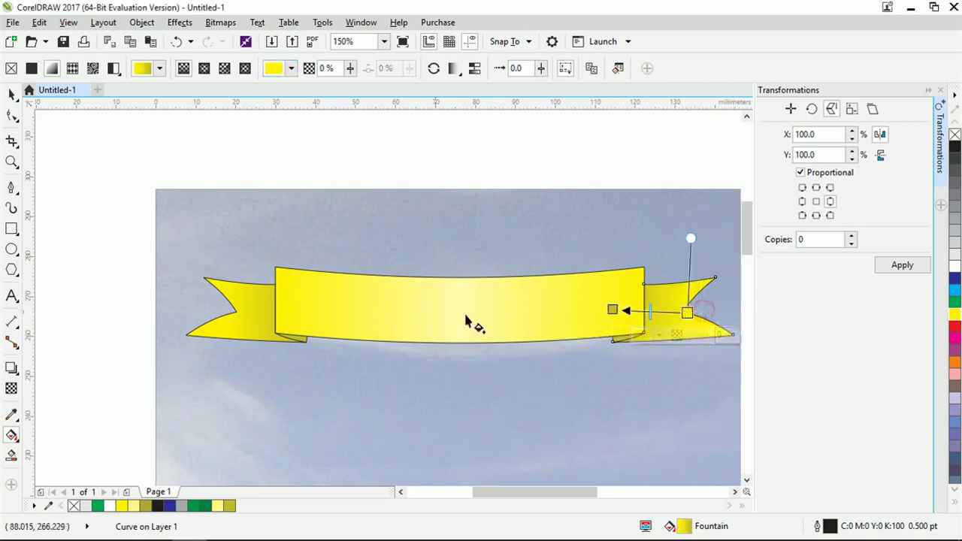
pyautogui.scroll(-2, 430, 369)
pyautogui.scroll(2, 376, 316)
pyautogui.click(12, 94)
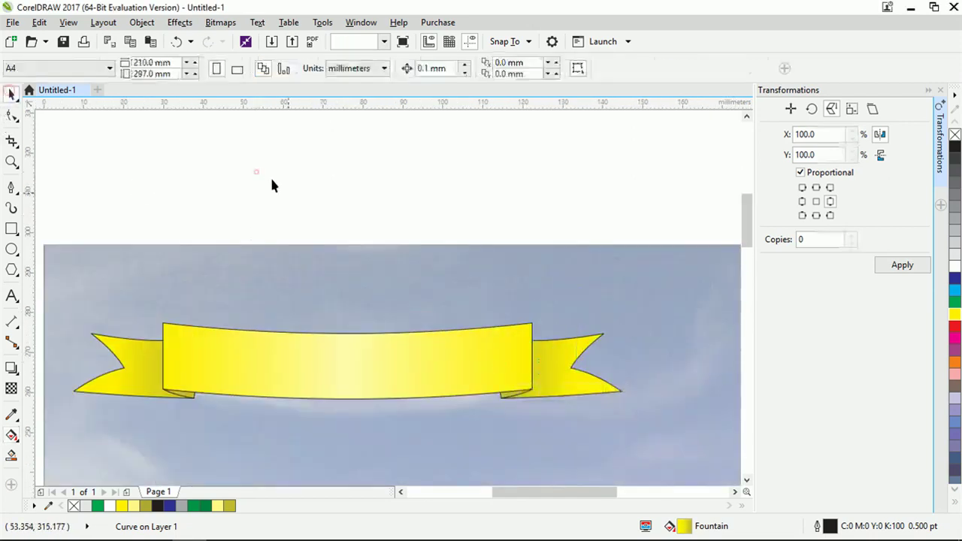
# Remove the outline from all five ribbon pieces by setting their outline width to None.
pyautogui.scroll(-4, 256, 170)
pyautogui.moveTo(298, 217); pyautogui.dragTo(505, 323)
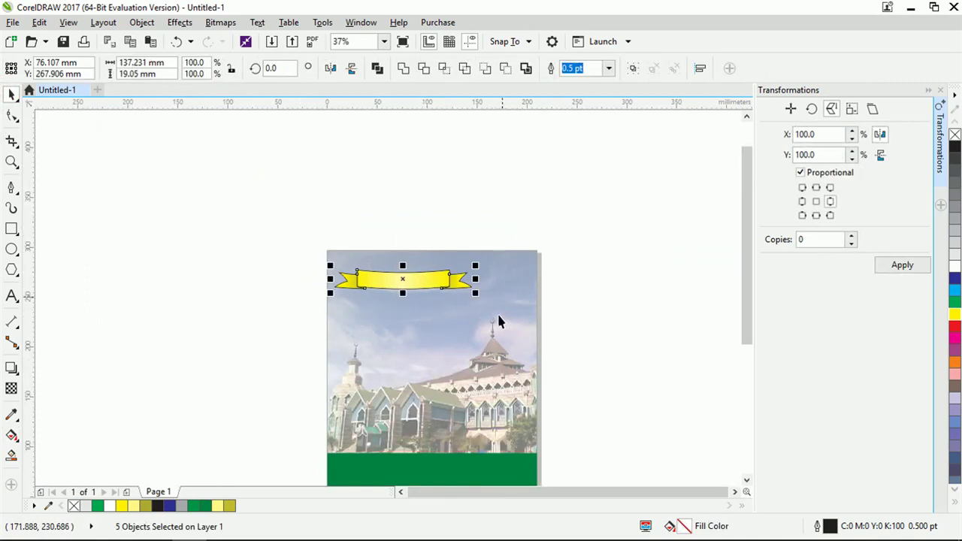
pyautogui.click(609, 69)
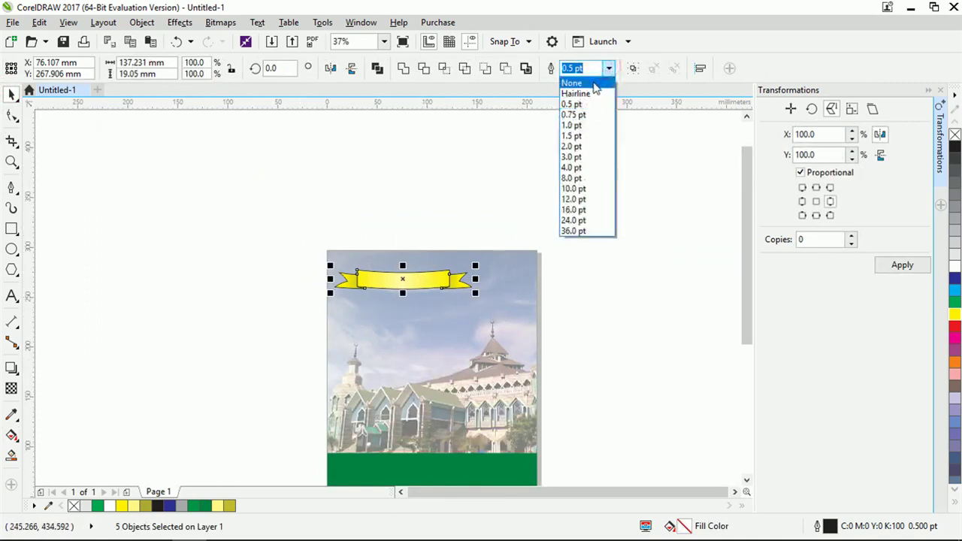
pyautogui.click(594, 83)
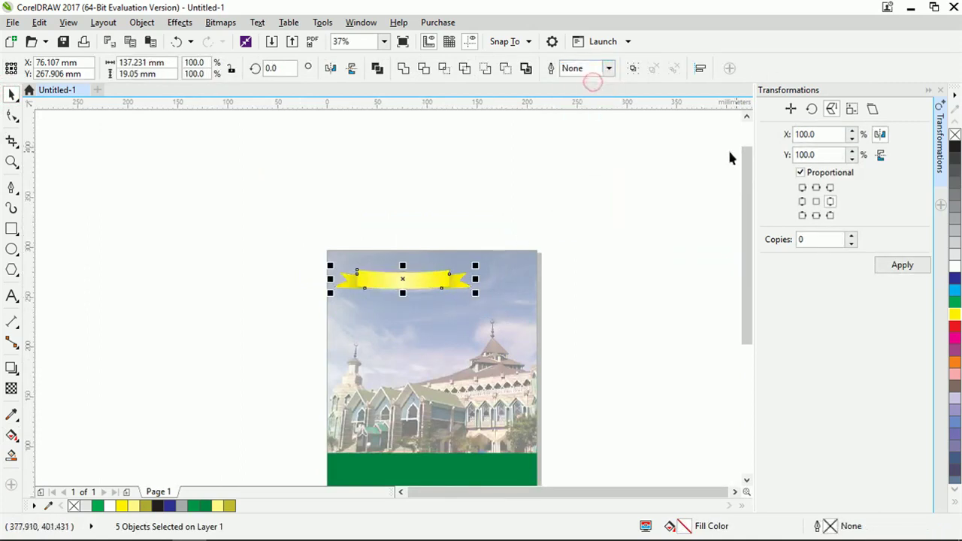
pyautogui.scroll(2, 443, 286)
pyautogui.scroll(-1, 476, 312)
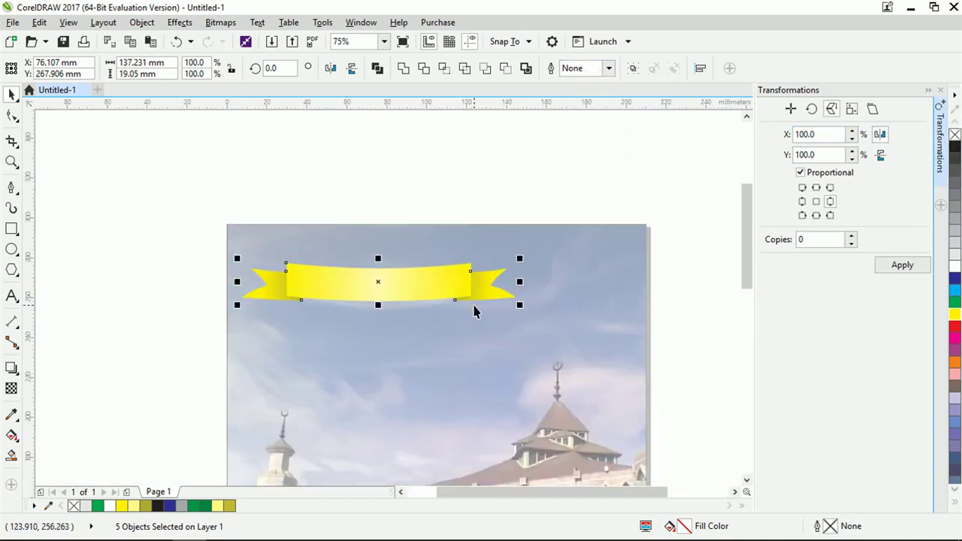
# Group the ribbon pieces, scale the group to about 104 mm wide and place it near the page's upper-left corner.
pyautogui.rightClick(445, 288)
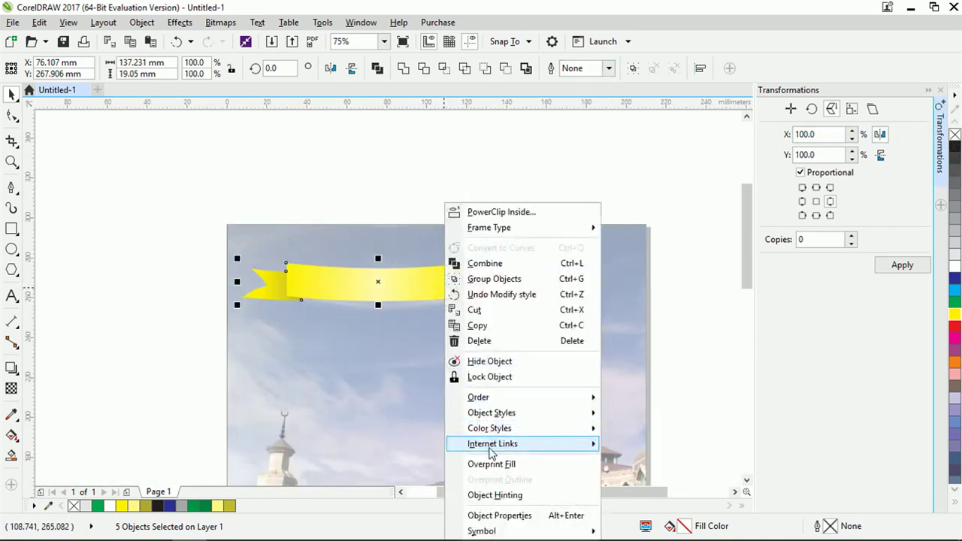
pyautogui.click(496, 279)
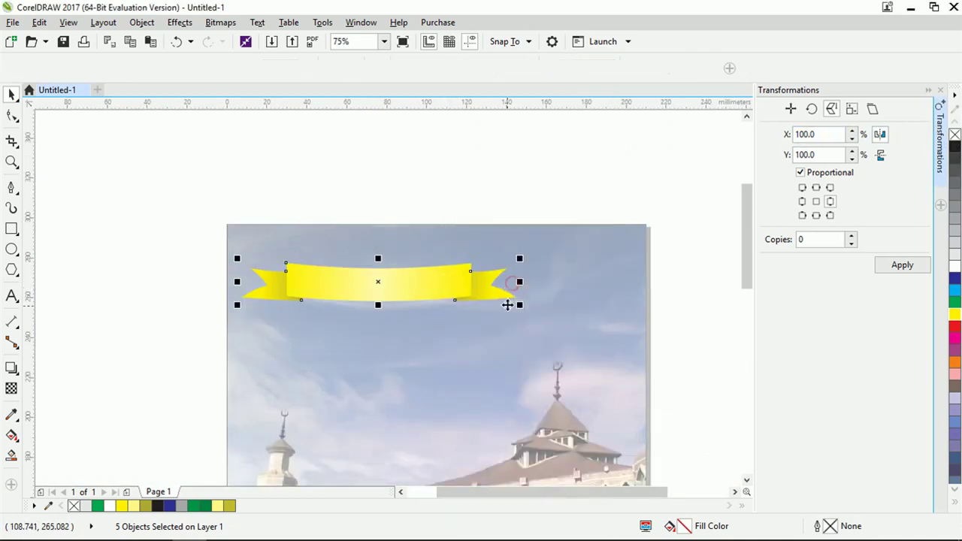
pyautogui.moveTo(523, 306); pyautogui.dragTo(502, 297)
pyautogui.moveTo(368, 276); pyautogui.dragTo(371, 258)
pyautogui.click(396, 191)
pyautogui.scroll(-1, 406, 254)
pyautogui.scroll(1, 399, 313)
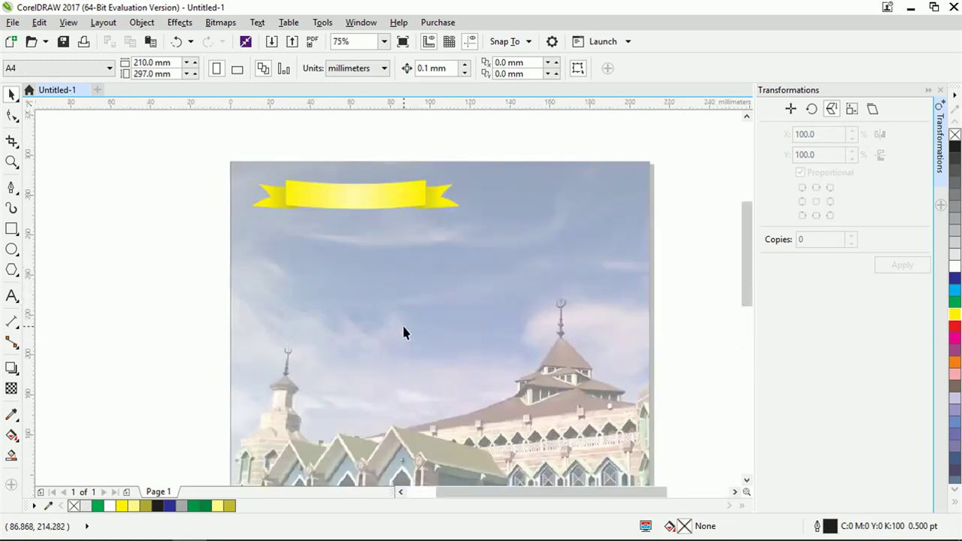
# Ungroup all the ribbon's objects and place a copy of its central banner below the ribbon.
pyautogui.click(368, 207)
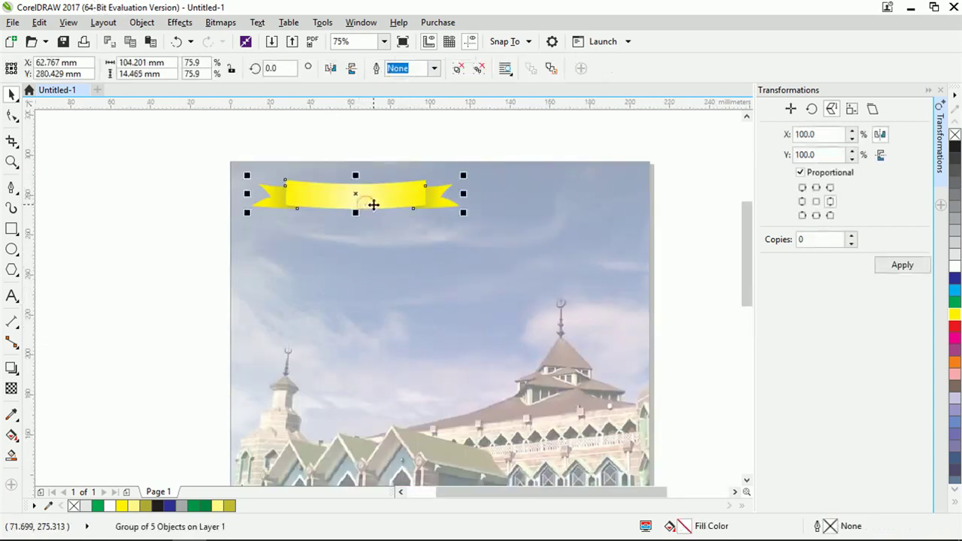
pyautogui.rightClick(373, 205)
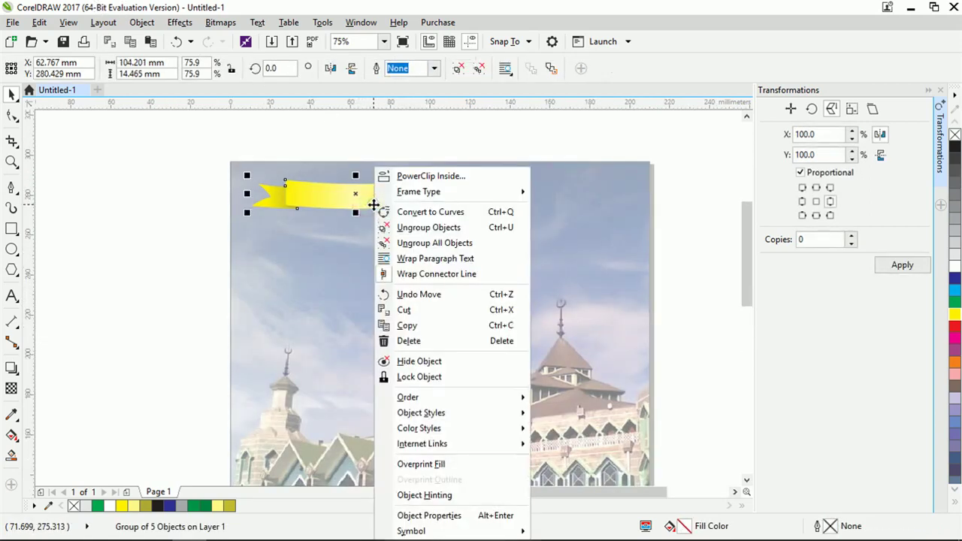
pyautogui.click(460, 244)
pyautogui.click(156, 256)
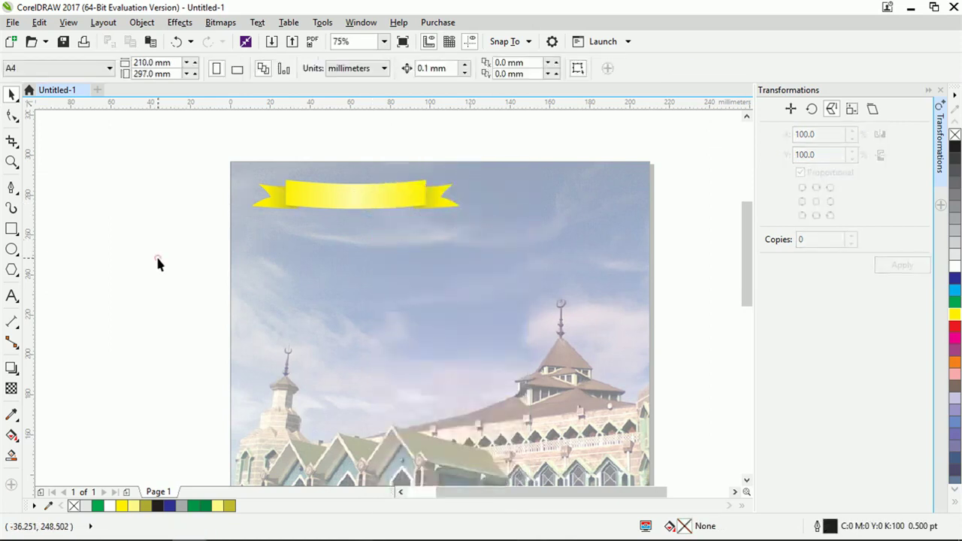
pyautogui.click(338, 201)
pyautogui.moveTo(343, 198); pyautogui.dragTo(379, 268)
pyautogui.scroll(2, 378, 268)
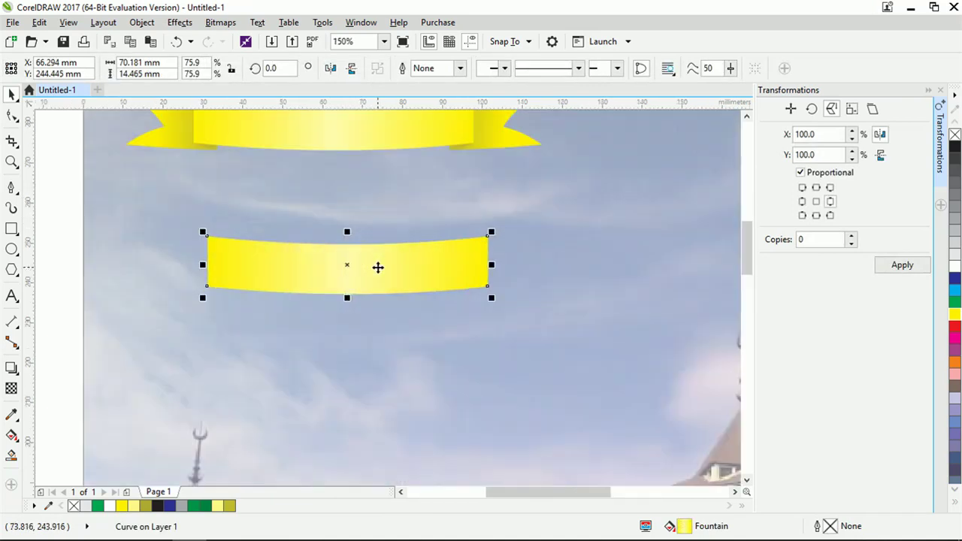
# Add the artistic text "TABLIGH AKBAR" below the copied banner.
pyautogui.click(12, 296)
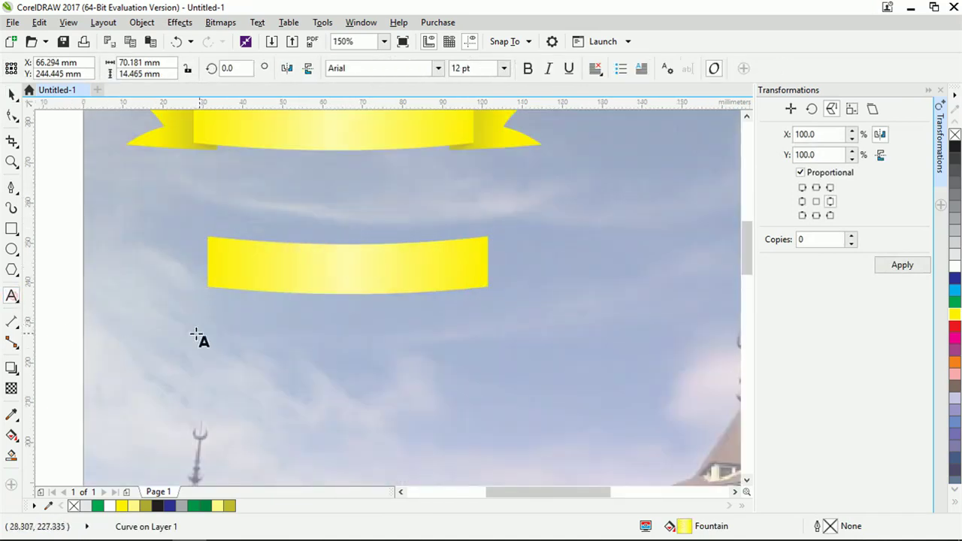
pyautogui.click(232, 338)
pyautogui.write('TA')
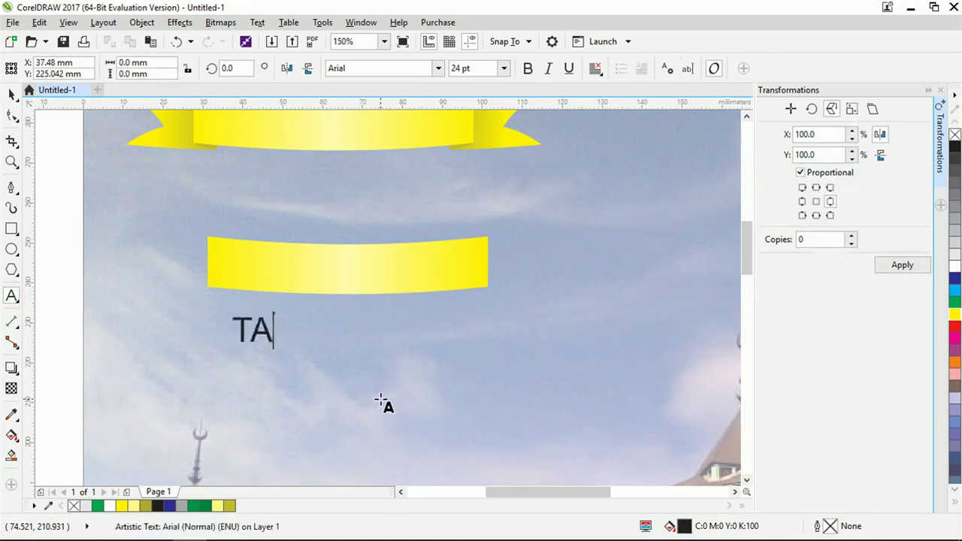
pyautogui.write('BLIGH AKBAR')
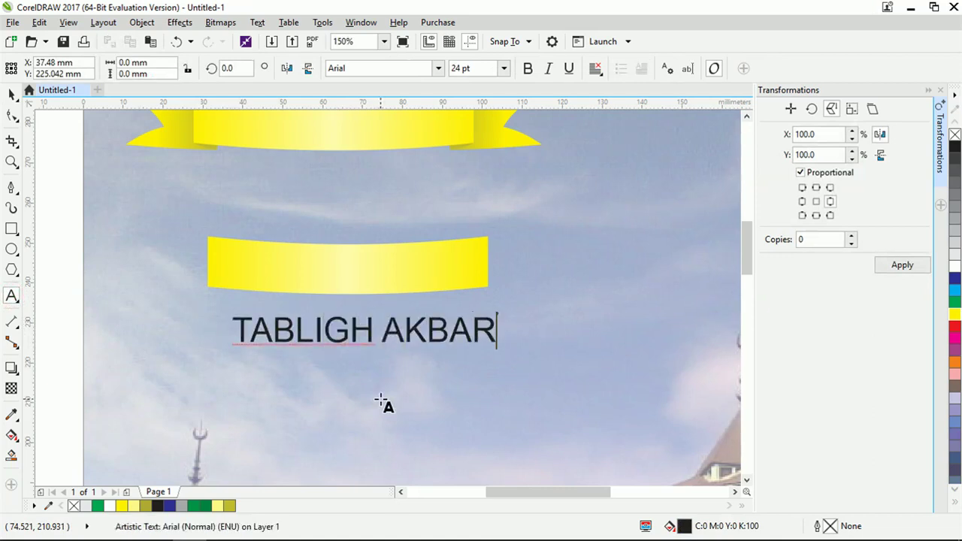
# Set the TABLIGH AKBAR text in DejaVu Sans Condensed Bold.
pyautogui.click(11, 93)
pyautogui.click(437, 69)
pyautogui.scroll(-4, 453, 225)
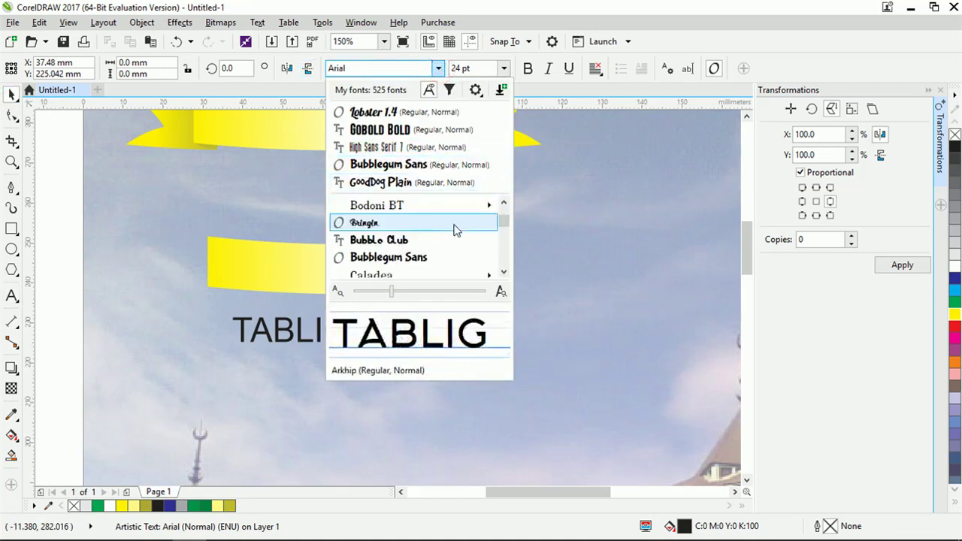
pyautogui.scroll(-6, 457, 236)
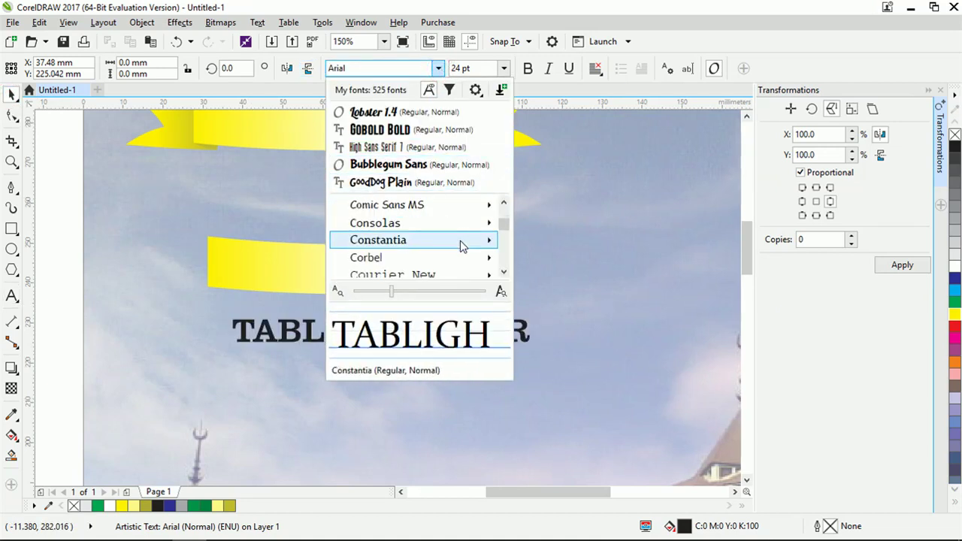
pyautogui.scroll(-5, 463, 244)
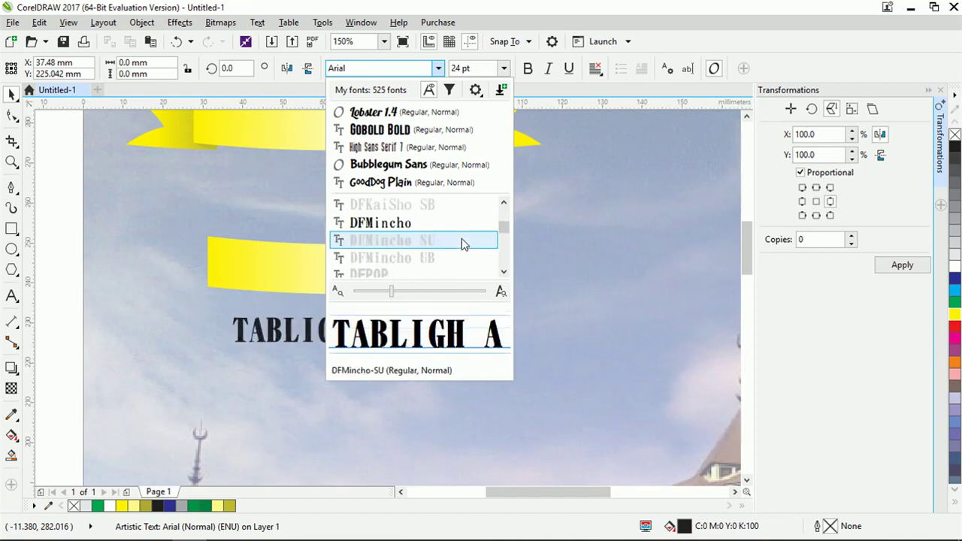
pyautogui.scroll(-2, 463, 244)
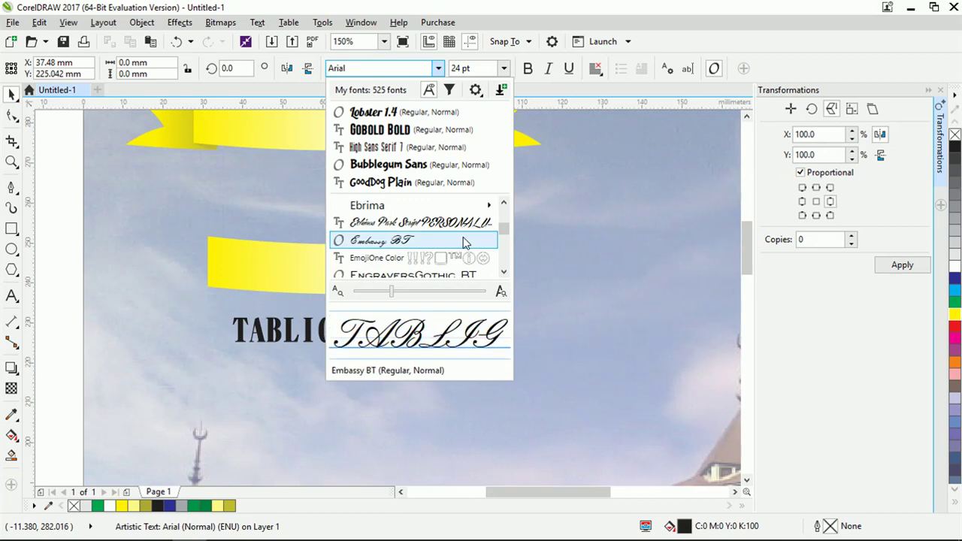
pyautogui.scroll(3, 463, 241)
pyautogui.scroll(3, 465, 249)
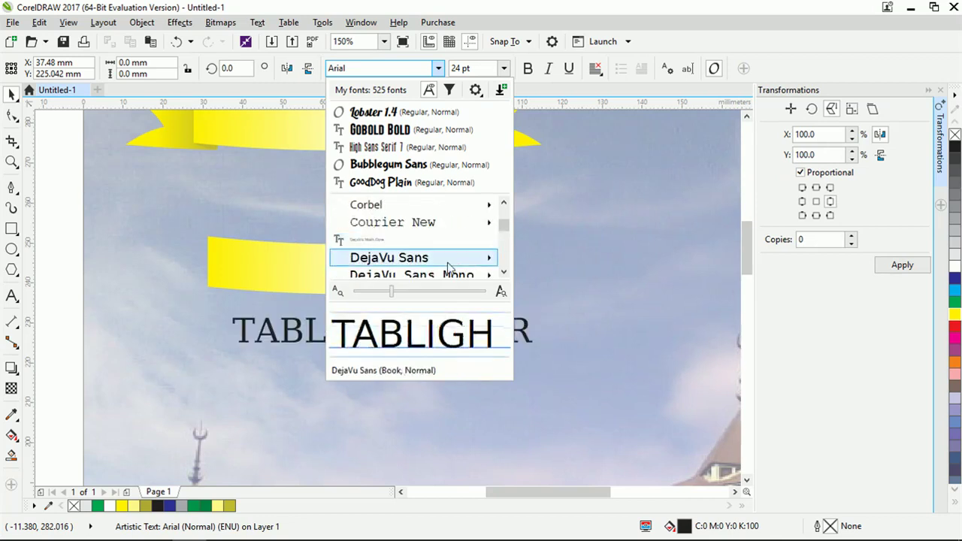
pyautogui.moveTo(451, 265)
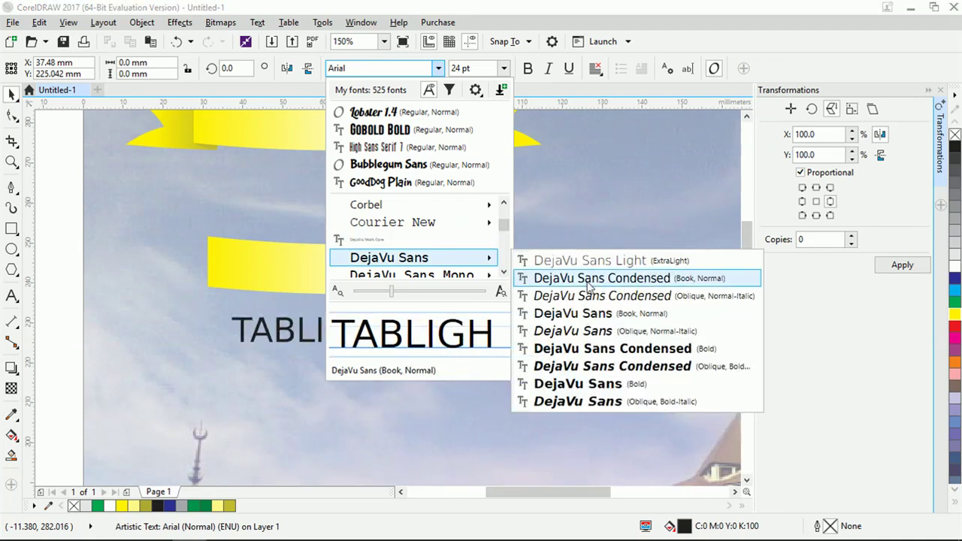
pyautogui.click(601, 349)
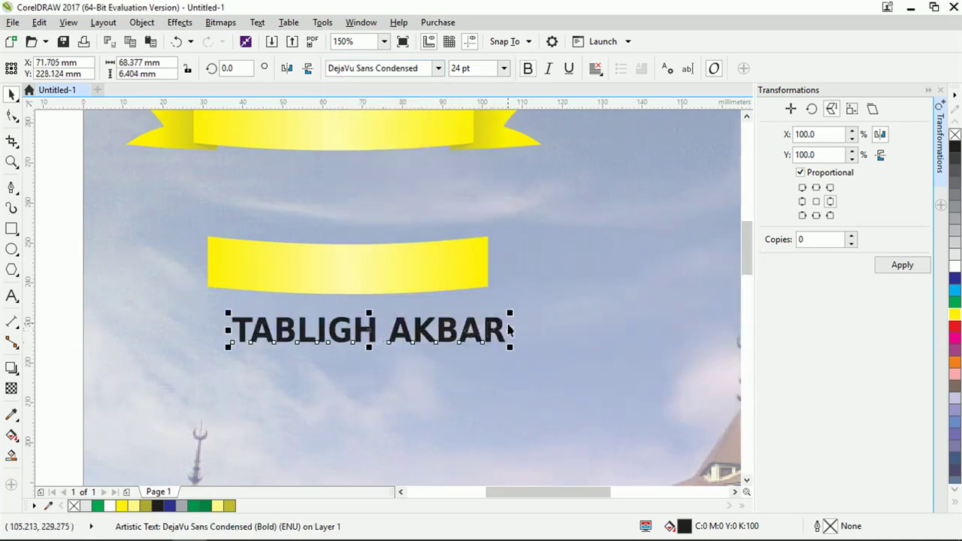
# Scale the TABLIGH AKBAR text to about 62 mm wide and centre it on the copied banner.
pyautogui.moveTo(510, 313); pyautogui.dragTo(489, 307)
pyautogui.moveTo(369, 329); pyautogui.dragTo(352, 272)
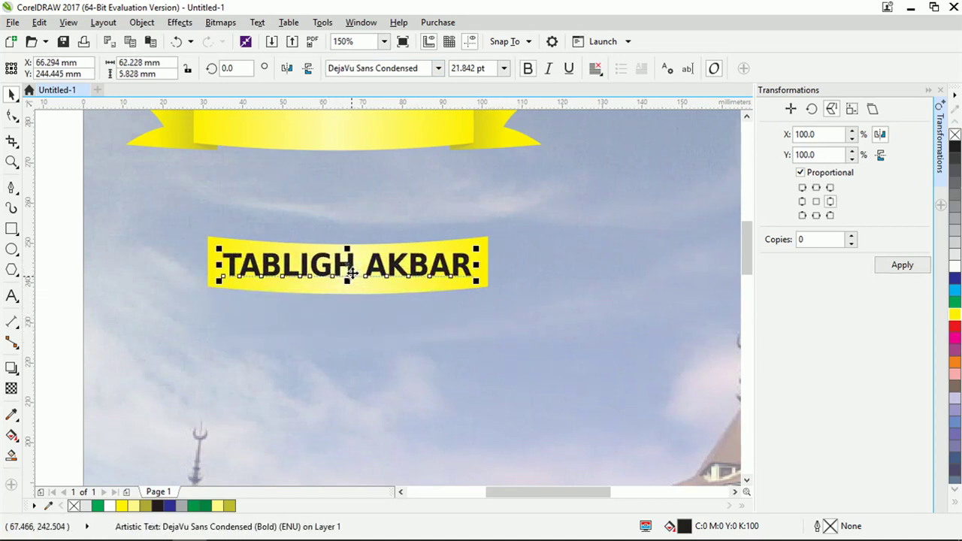
# Fit the text to the copied banner's path and apply the fifth text orientation preset.
pyautogui.keyDown('shift'); pyautogui.click(387, 289); pyautogui.keyUp('shift')
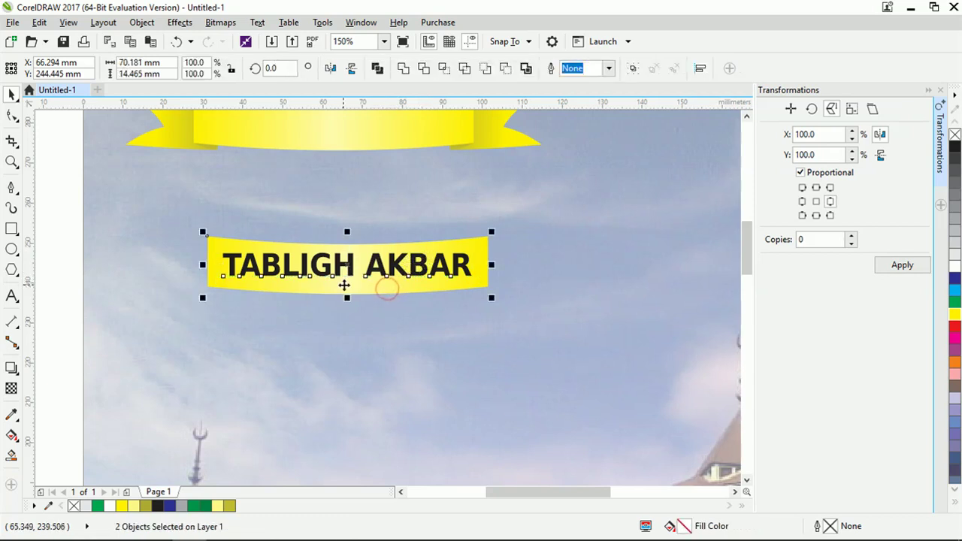
pyautogui.moveTo(61, 218); pyautogui.dragTo(534, 327)
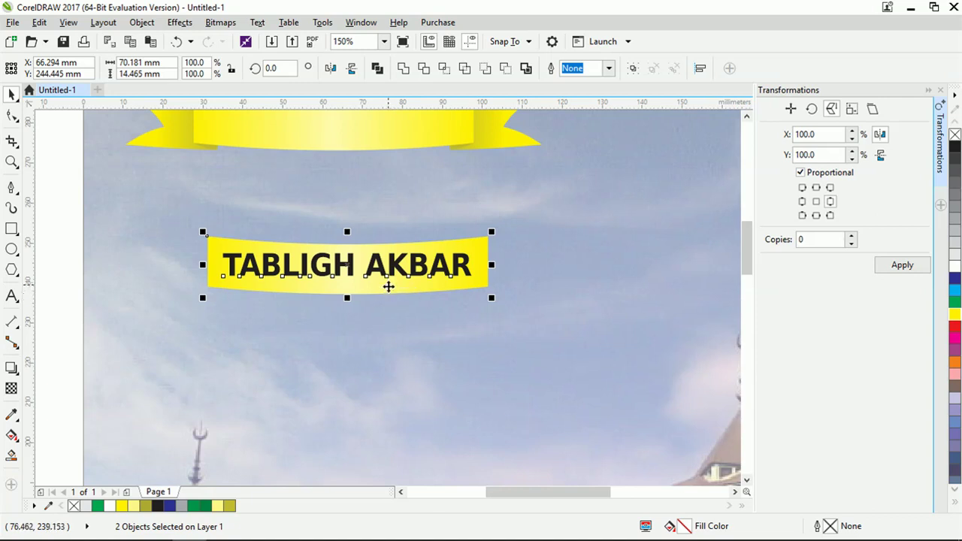
pyautogui.click(257, 23)
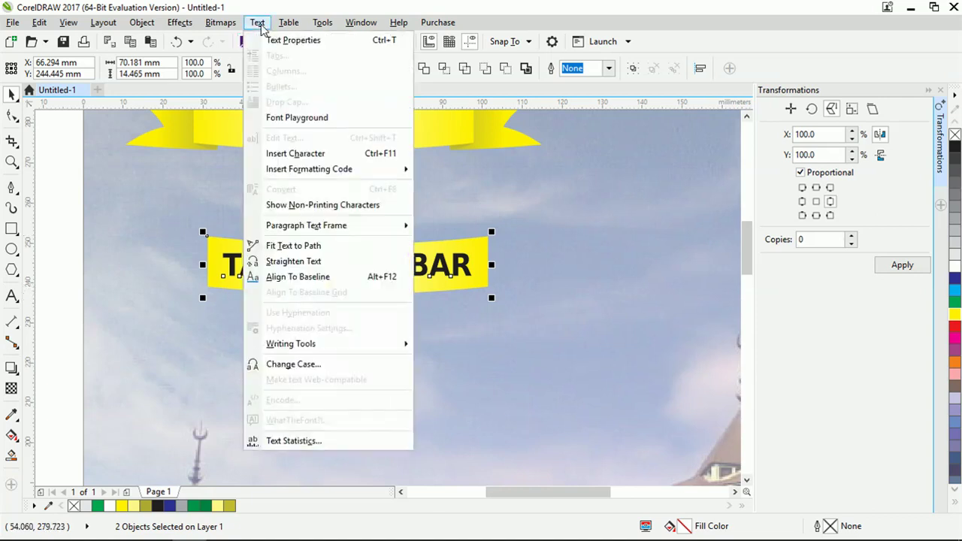
pyautogui.click(331, 247)
pyautogui.click(332, 254)
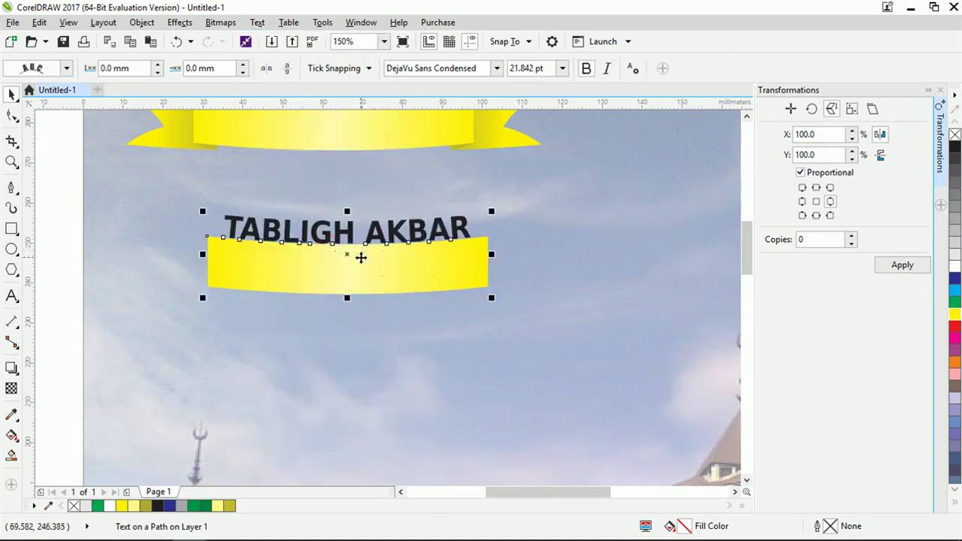
pyautogui.click(68, 70)
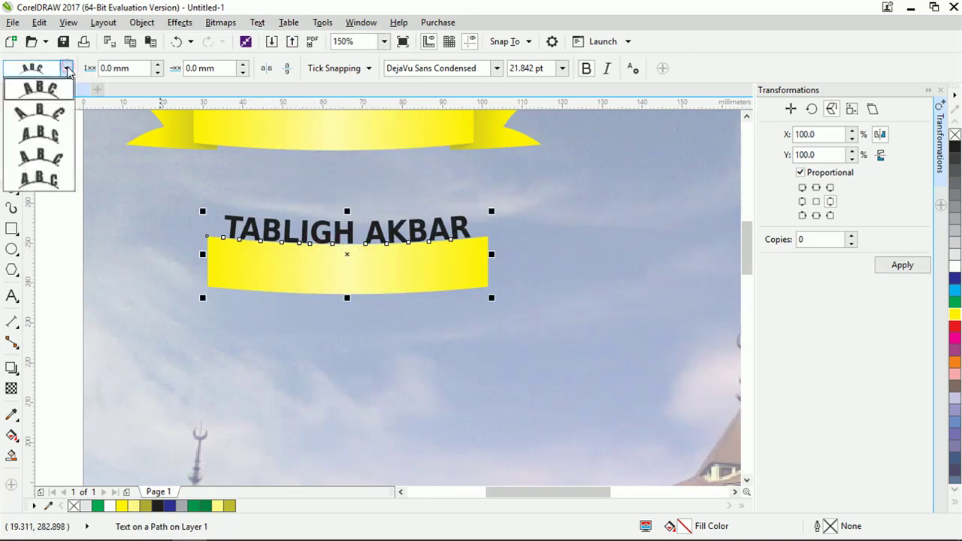
pyautogui.click(61, 180)
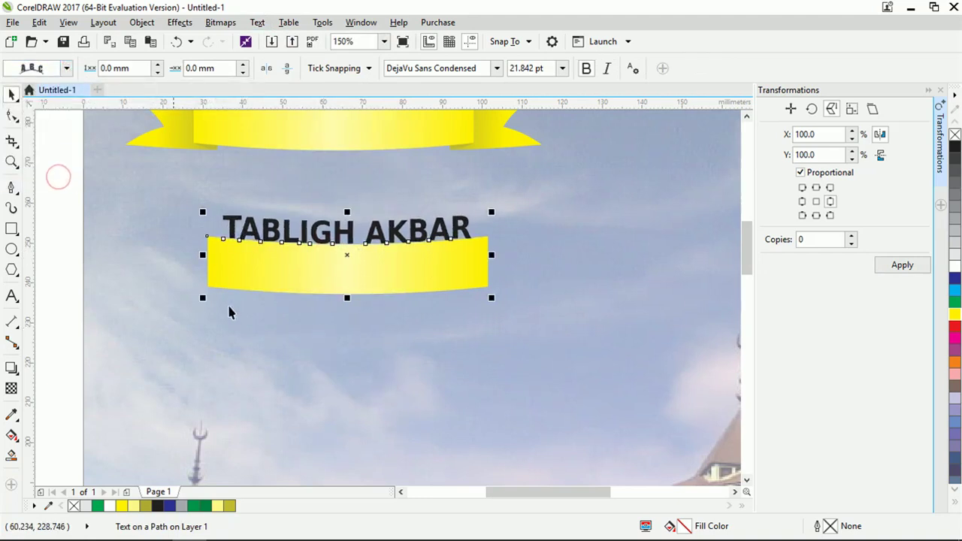
# Delete the copied banner that serves as the text's path, leaving only the curved text.
pyautogui.click(70, 282)
pyautogui.click(271, 277)
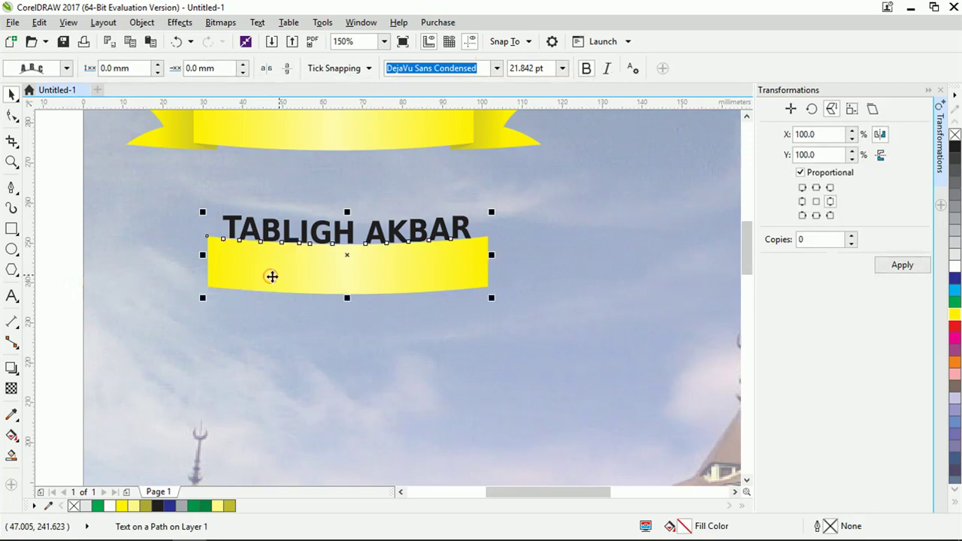
pyautogui.click(310, 274)
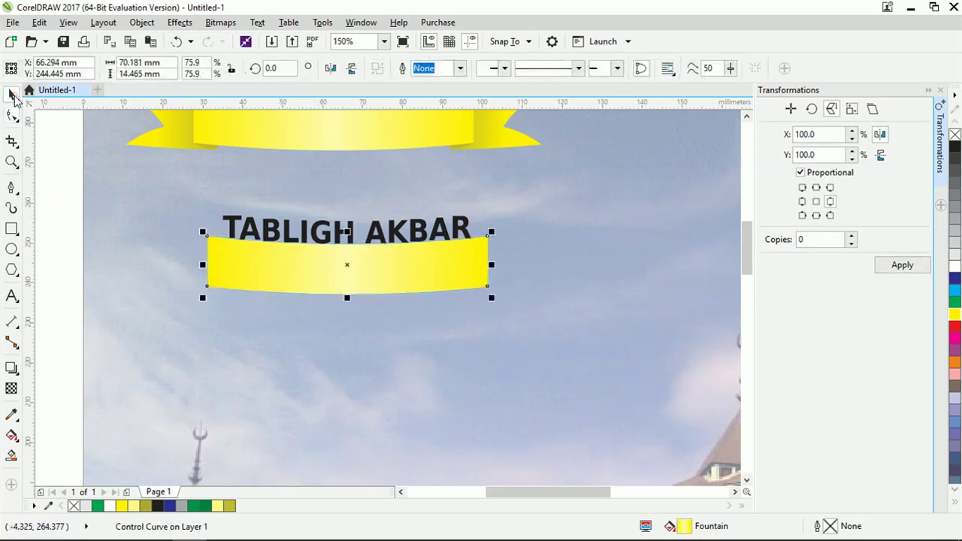
pyautogui.press('Delete')
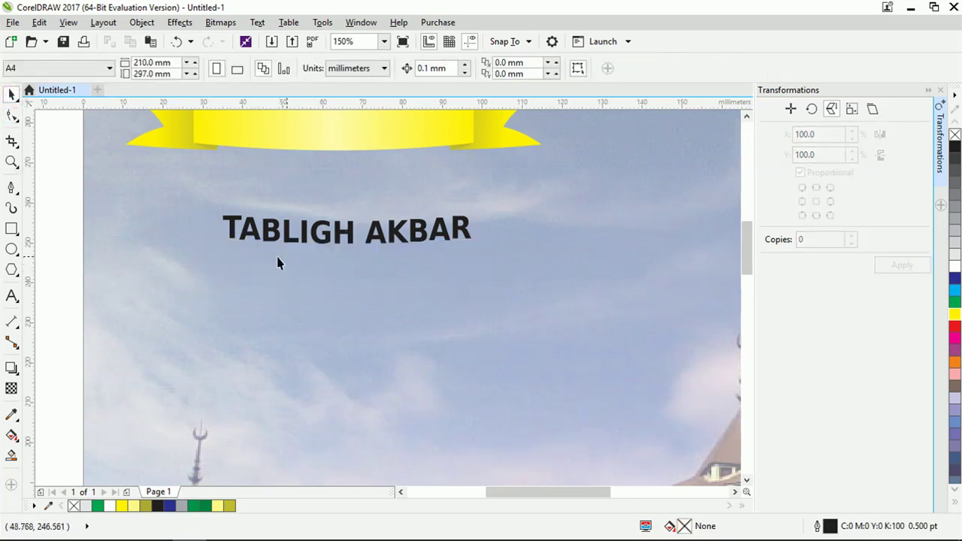
# Move the curved text onto the original ribbon and centre it on the central banner.
pyautogui.scroll(-2, 361, 362)
pyautogui.moveTo(369, 304); pyautogui.dragTo(344, 248)
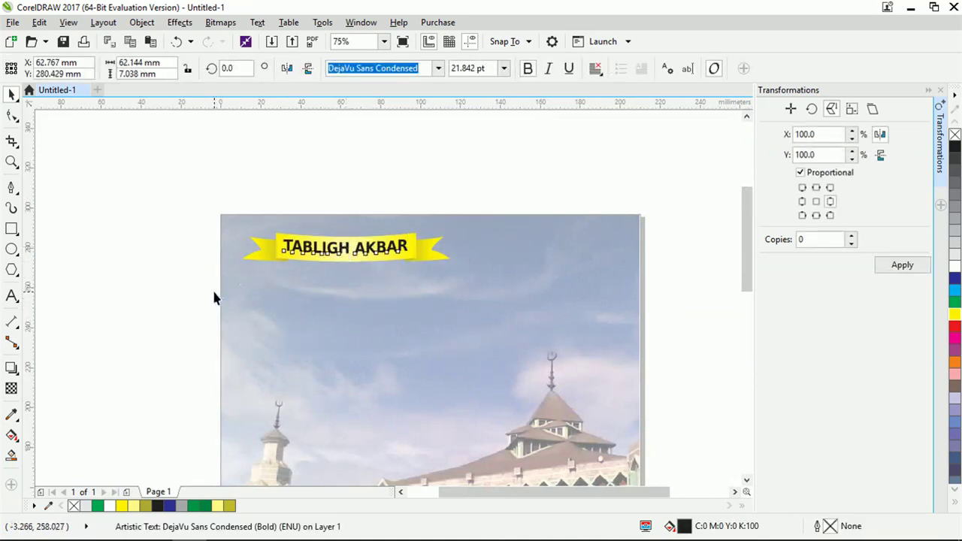
pyautogui.click(215, 292)
pyautogui.scroll(4, 361, 252)
pyautogui.click(404, 273)
pyautogui.scroll(-2, 404, 273)
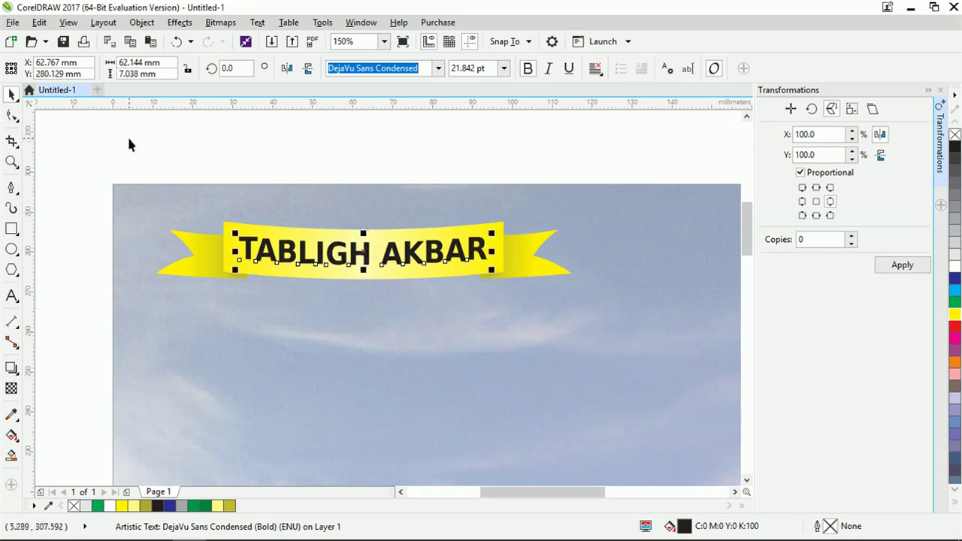
# Recolour the curved TABLIGH AKBAR text to a dark olive fill of C55 M45 Y100 K27.
pyautogui.click(161, 164)
pyautogui.scroll(-2, 359, 258)
pyautogui.scroll(2, 421, 275)
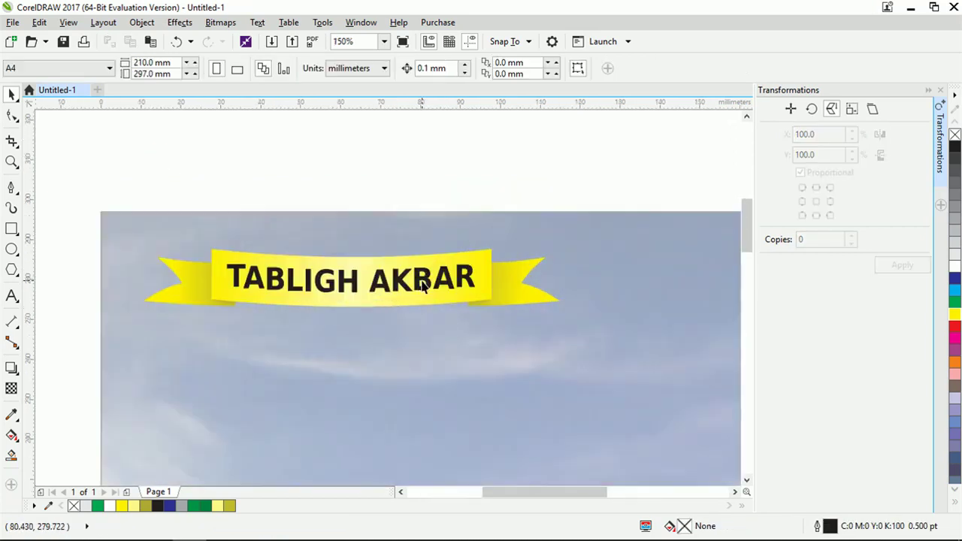
pyautogui.click(406, 283)
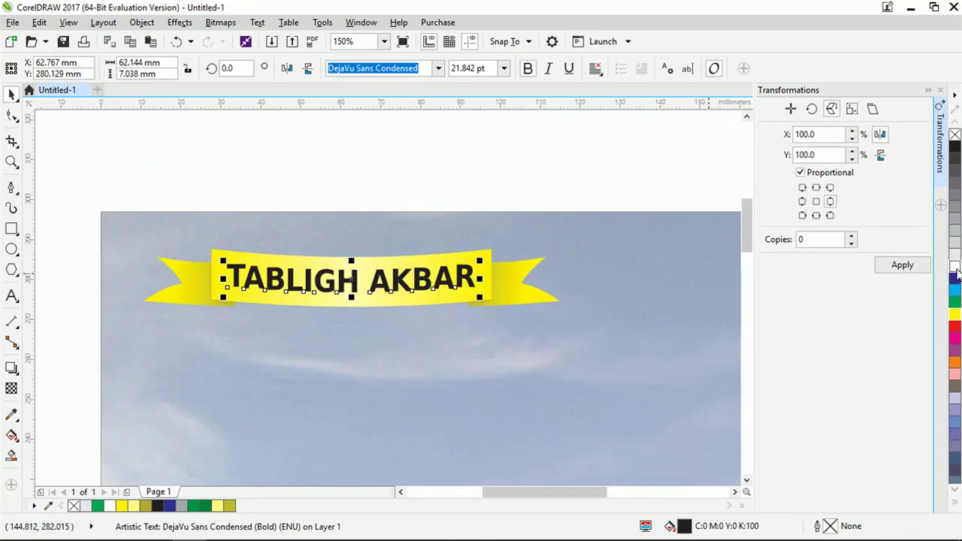
pyautogui.click(954, 317)
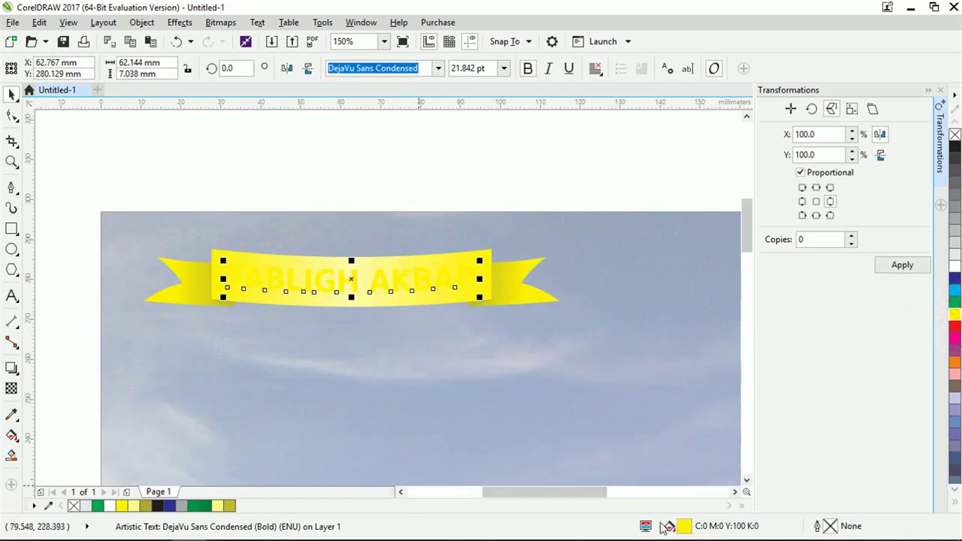
pyautogui.doubleClick(684, 528)
pyautogui.moveTo(527, 139); pyautogui.dragTo(723, 145)
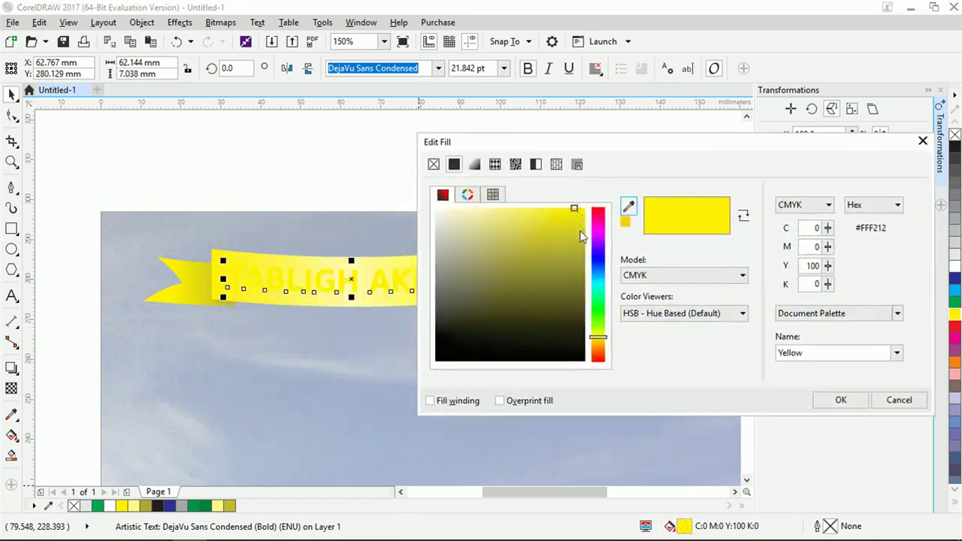
pyautogui.moveTo(584, 256)
pyautogui.mouseDown()
pyautogui.moveTo(573, 240)
pyautogui.moveTo(579, 288)
pyautogui.moveTo(549, 296)
pyautogui.moveTo(579, 281)
pyautogui.moveTo(568, 294)
pyautogui.mouseUp()
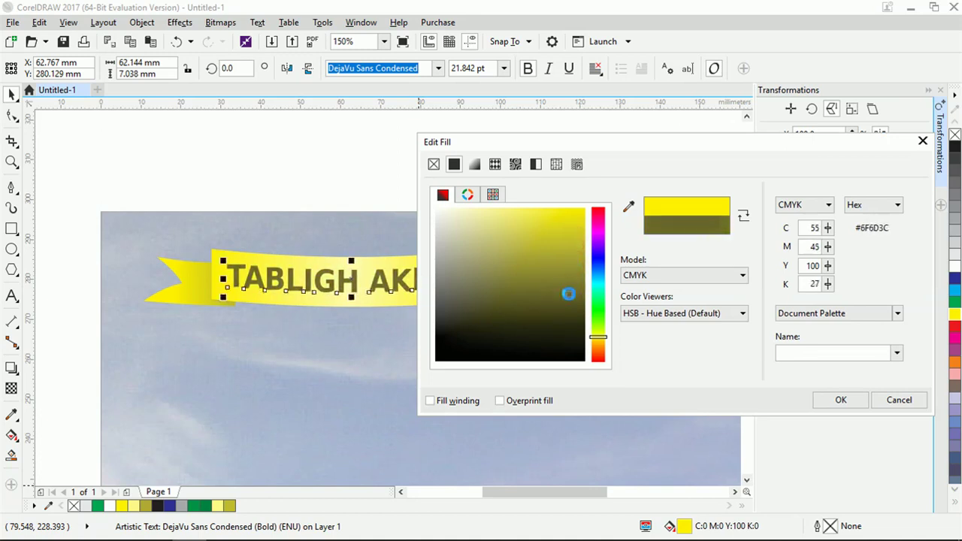
pyautogui.click(839, 398)
pyautogui.click(446, 172)
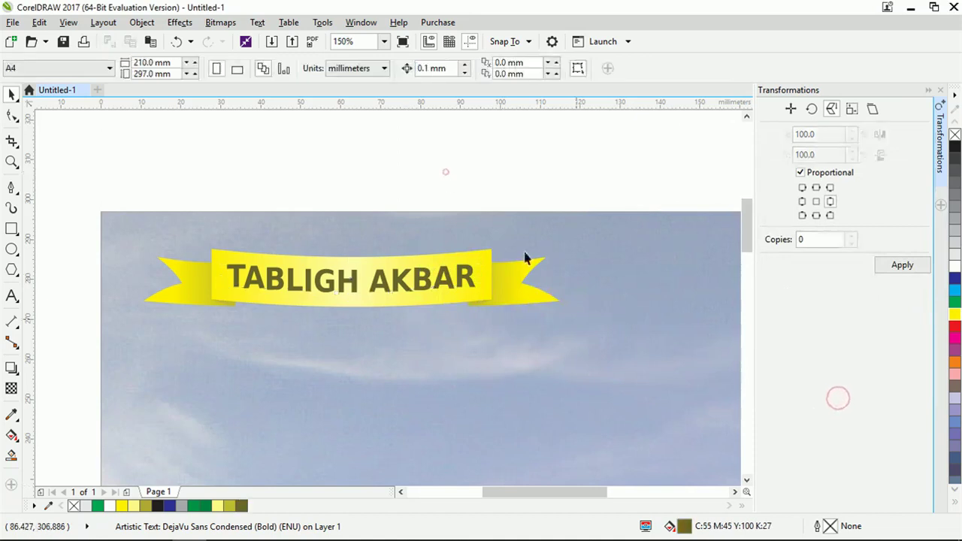
# Group the ribbon pieces and the TABLIGH AKBAR text into one object.
pyautogui.scroll(-2, 496, 274)
pyautogui.scroll(-1, 294, 279)
pyautogui.scroll(1, 374, 309)
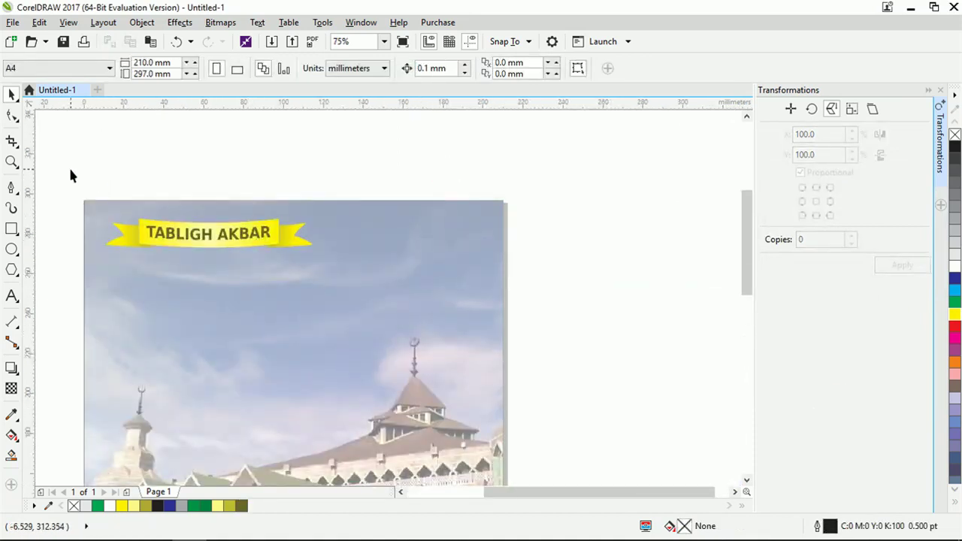
pyautogui.moveTo(301, 300); pyautogui.dragTo(303, 299)
pyautogui.rightClick(241, 241)
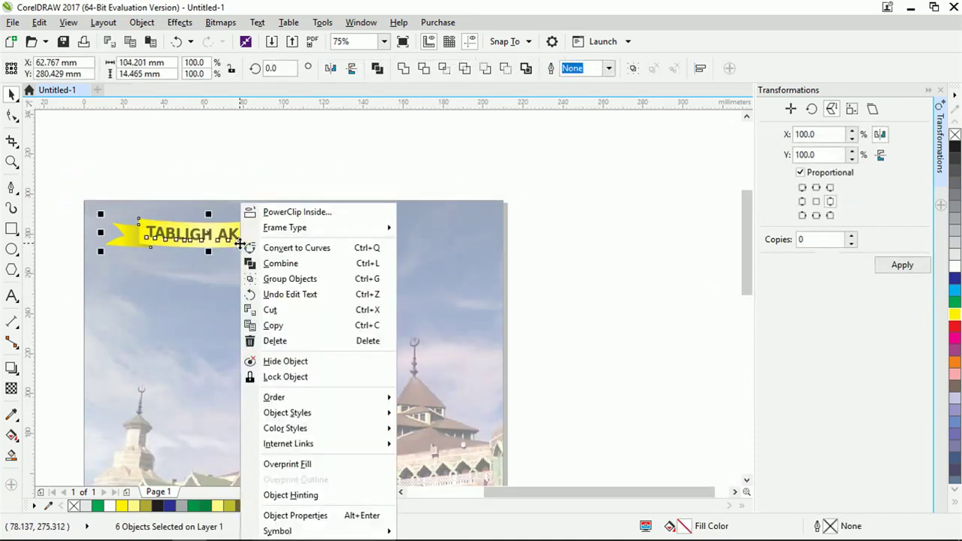
pyautogui.click(329, 279)
pyautogui.click(354, 178)
pyautogui.scroll(-1, 354, 178)
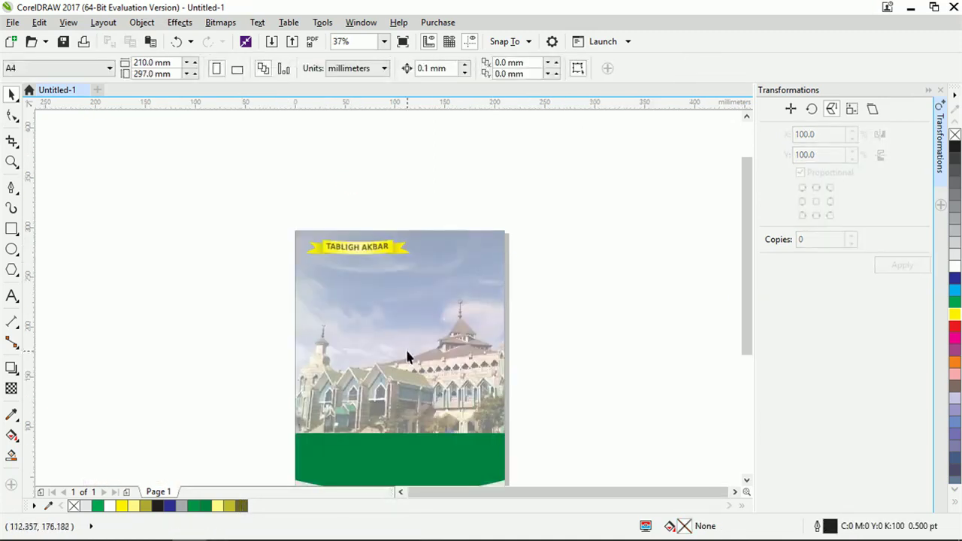
# Add the artistic text "Ada" in Arial 24 pt on the sky below the ribbon.
pyautogui.click(11, 295)
pyautogui.scroll(1, 402, 299)
pyautogui.click(260, 260)
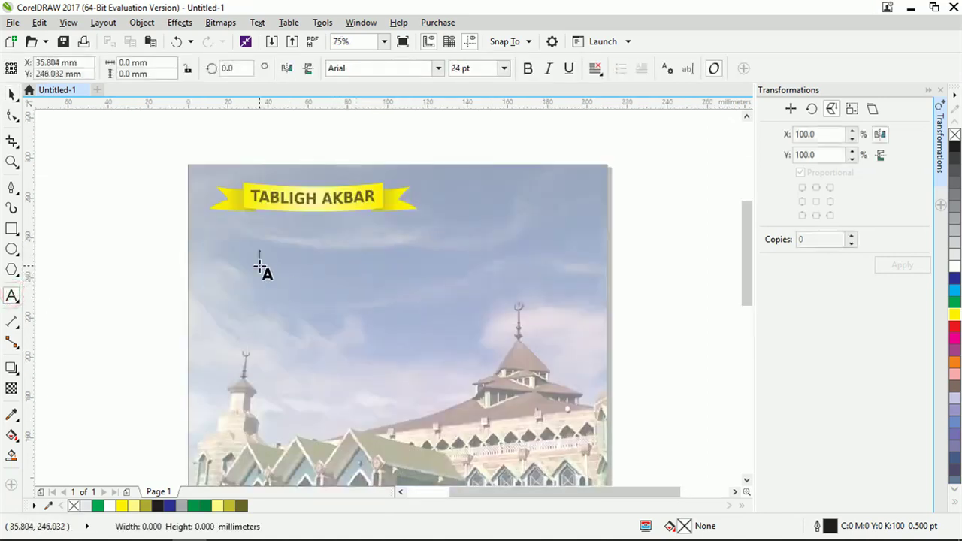
pyautogui.scroll(-2, 359, 316)
pyautogui.scroll(1, 359, 315)
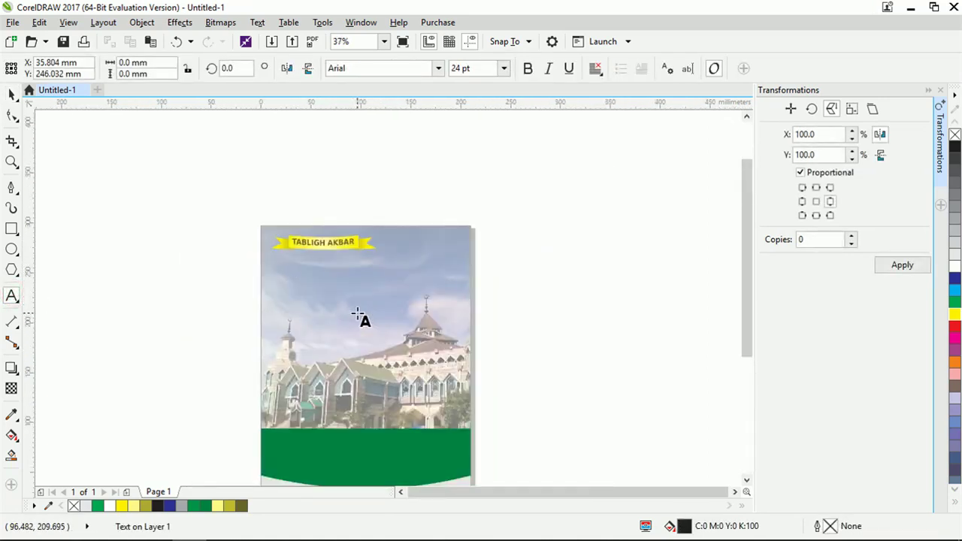
pyautogui.write('a')
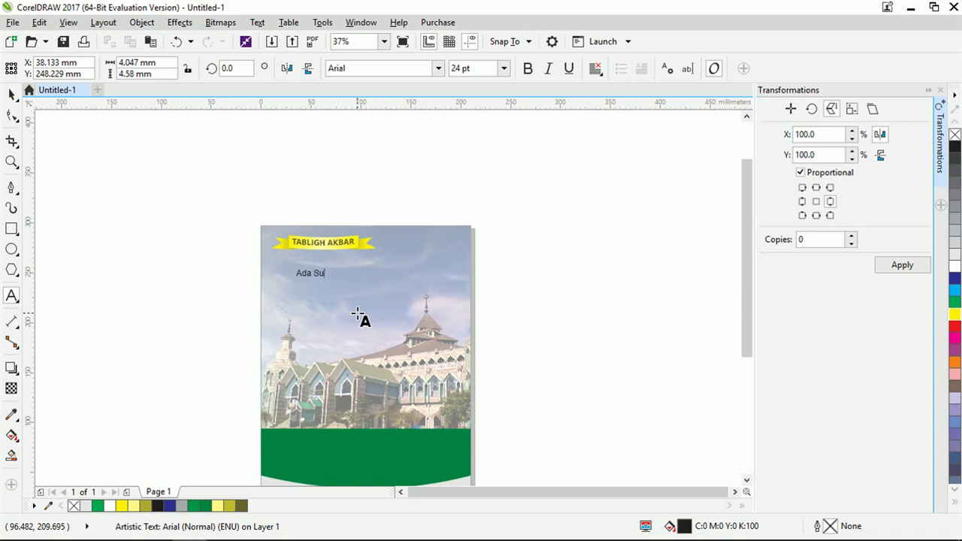
pyautogui.click(310, 275)
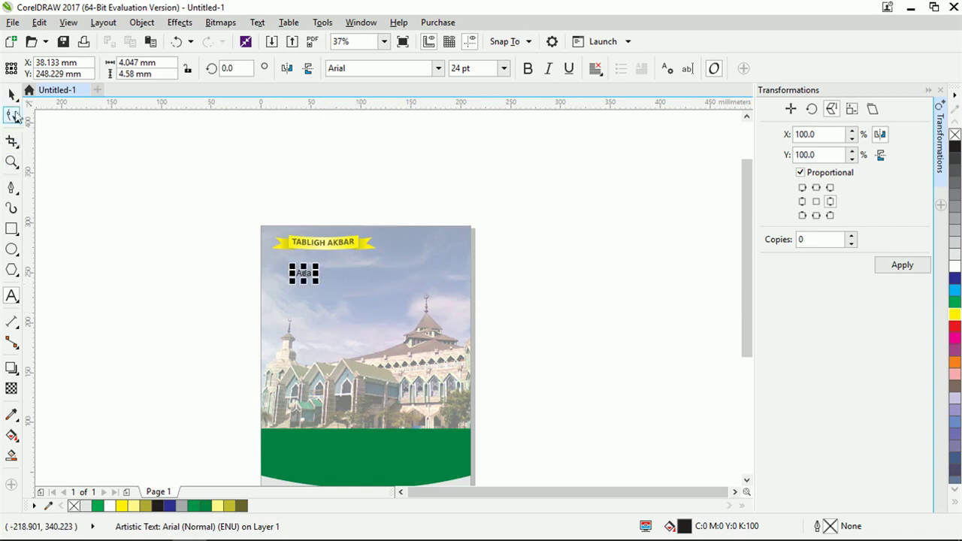
# Add "Syurga" and "di" as two separate text objects below "Ada".
pyautogui.scroll(4, 264, 246)
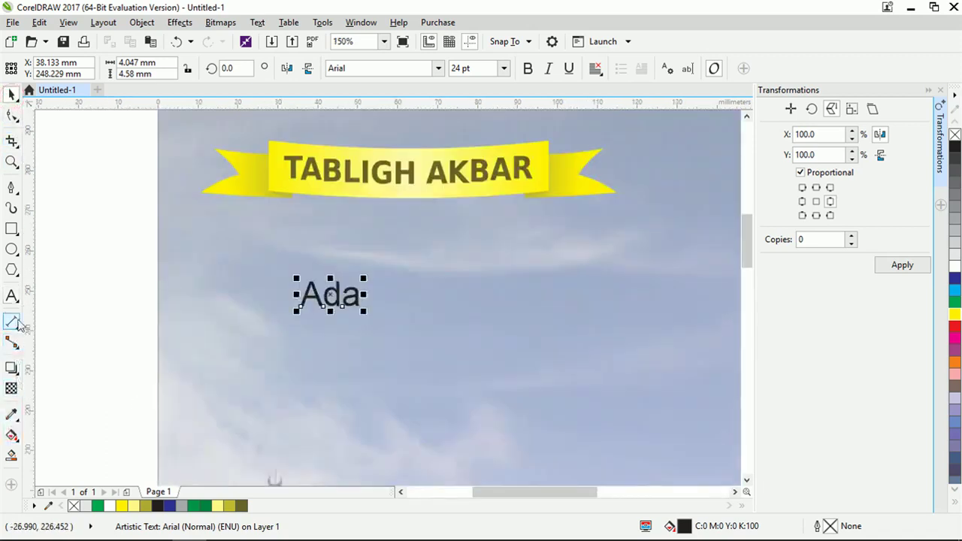
pyautogui.click(12, 297)
pyautogui.click(296, 357)
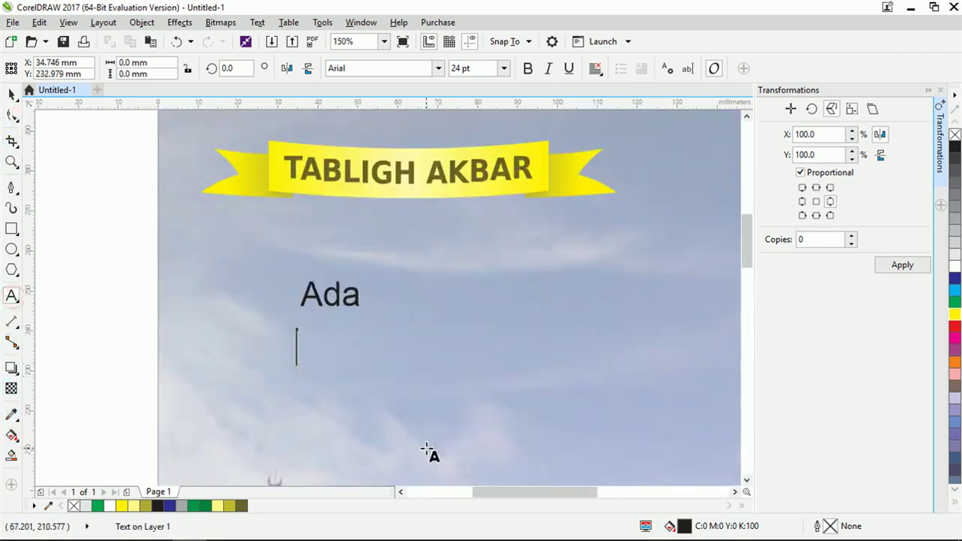
pyautogui.write('Syurga')
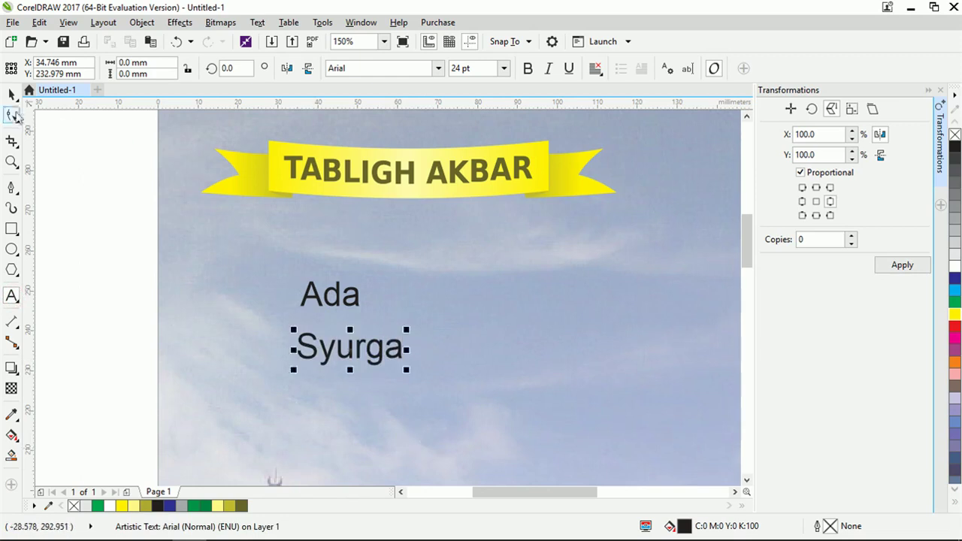
pyautogui.click(341, 423)
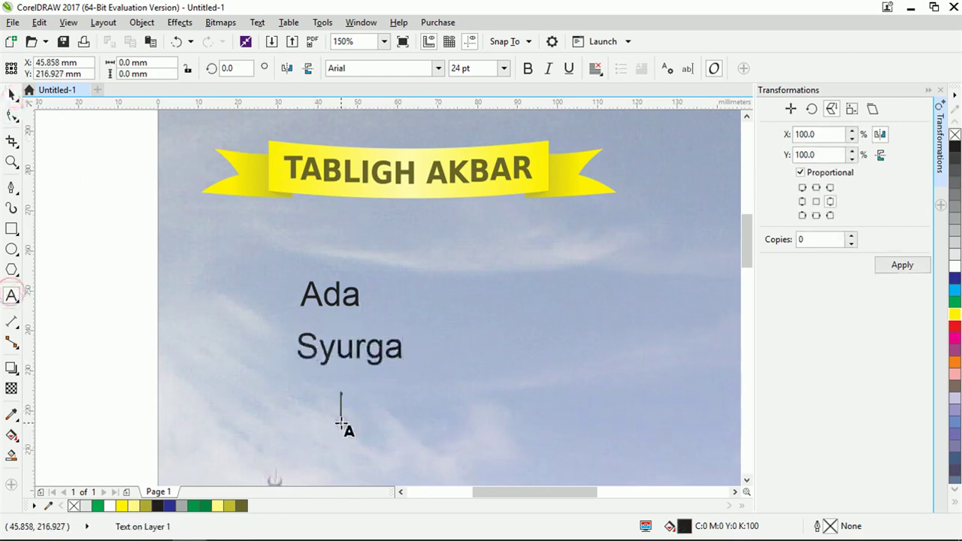
pyautogui.write('di')
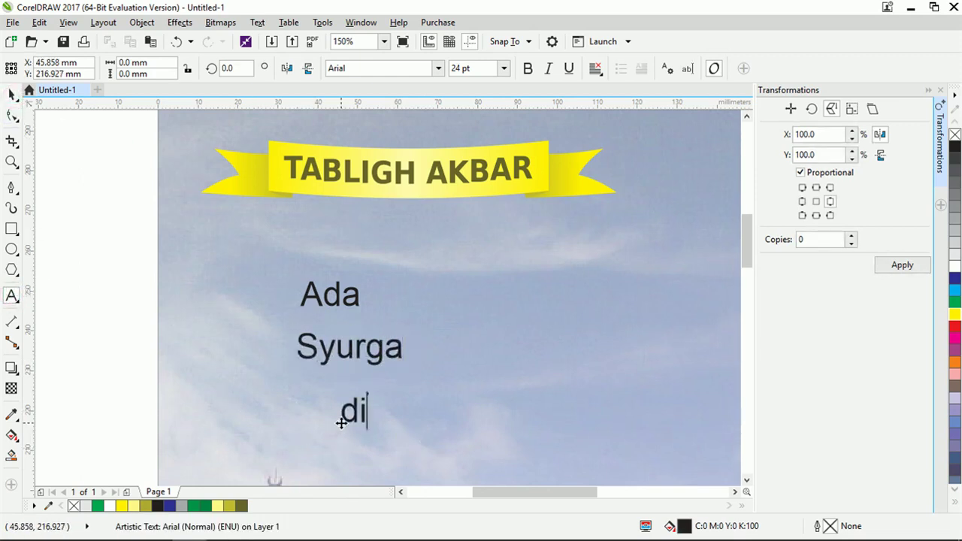
pyautogui.click(11, 95)
# Add "Masjid" as a separate text object below "di".
pyautogui.click(11, 295)
pyautogui.scroll(-2, 387, 365)
pyautogui.scroll(2, 371, 373)
pyautogui.click(368, 368)
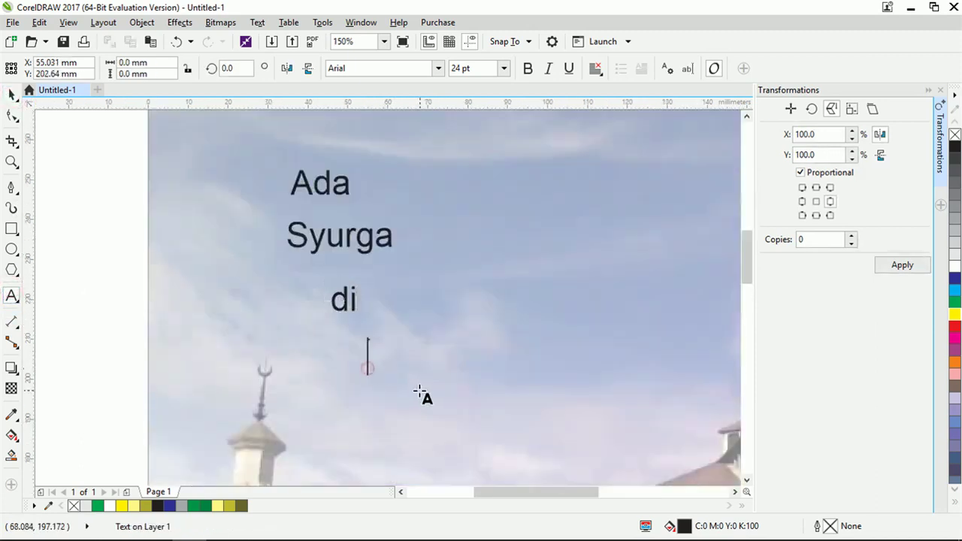
pyautogui.write('Masjid')
pyautogui.press('Escape')
pyautogui.click(12, 96)
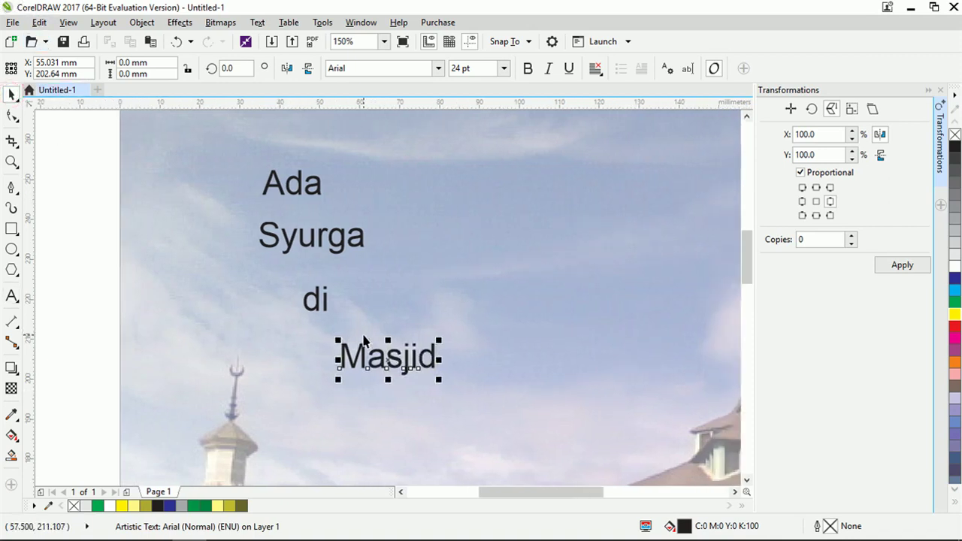
# Move "Masjid" up close beneath "di" and enlarge it to about 73 mm wide.
pyautogui.scroll(-4, 411, 260)
pyautogui.click(384, 253)
pyautogui.scroll(4, 411, 243)
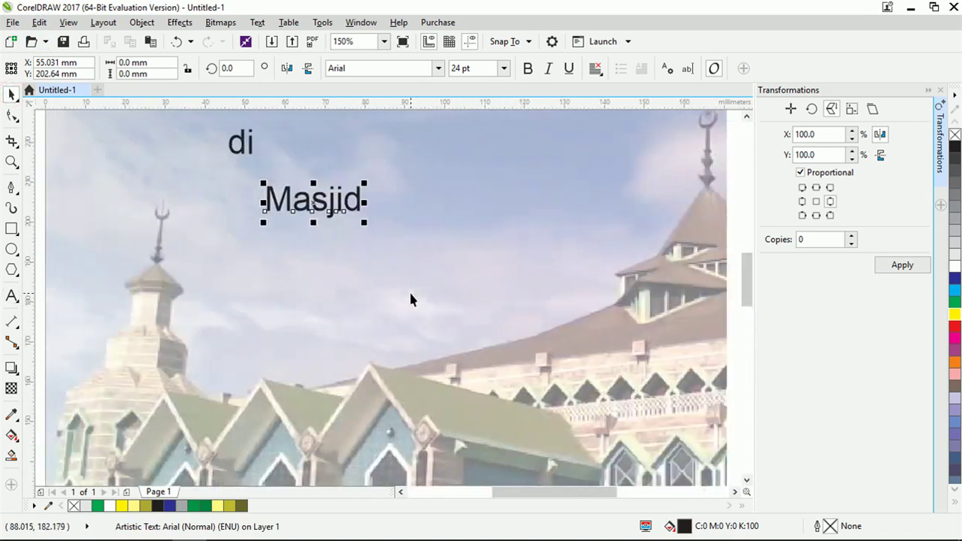
pyautogui.scroll(-2, 409, 290)
pyautogui.moveTo(357, 251); pyautogui.dragTo(336, 239)
pyautogui.hscroll(-1, 337, 245)
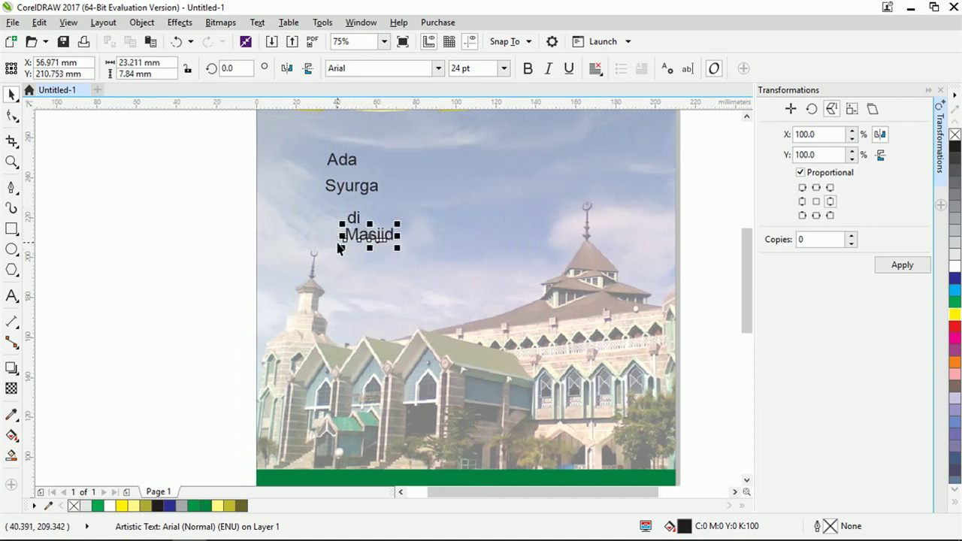
pyautogui.moveTo(398, 248); pyautogui.dragTo(499, 323)
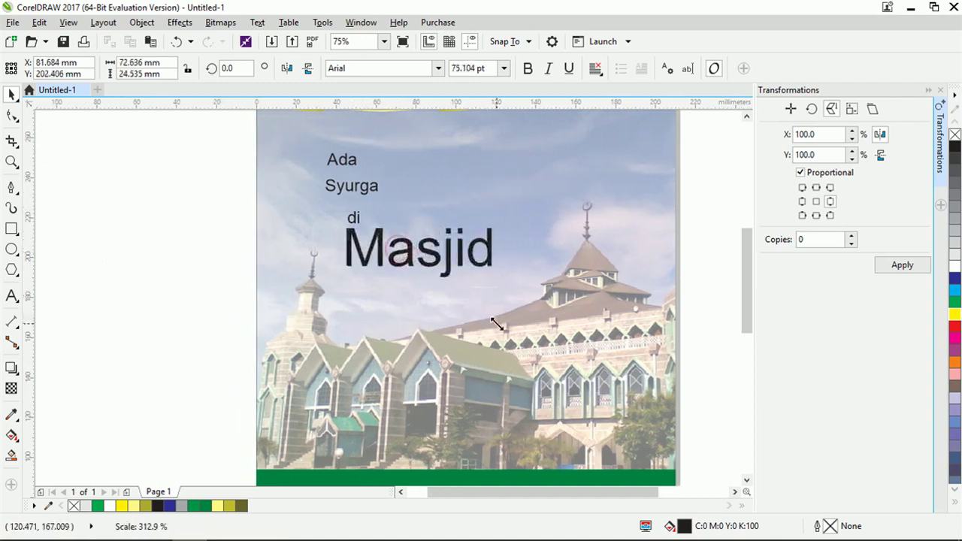
pyautogui.click(227, 241)
# Arrange the small words around "Masjid": "di" at its left edge, "Syurga" above it, and "Ada" to the upper left of "Syurga".
pyautogui.hscroll(-1, 362, 213)
pyautogui.click(368, 216)
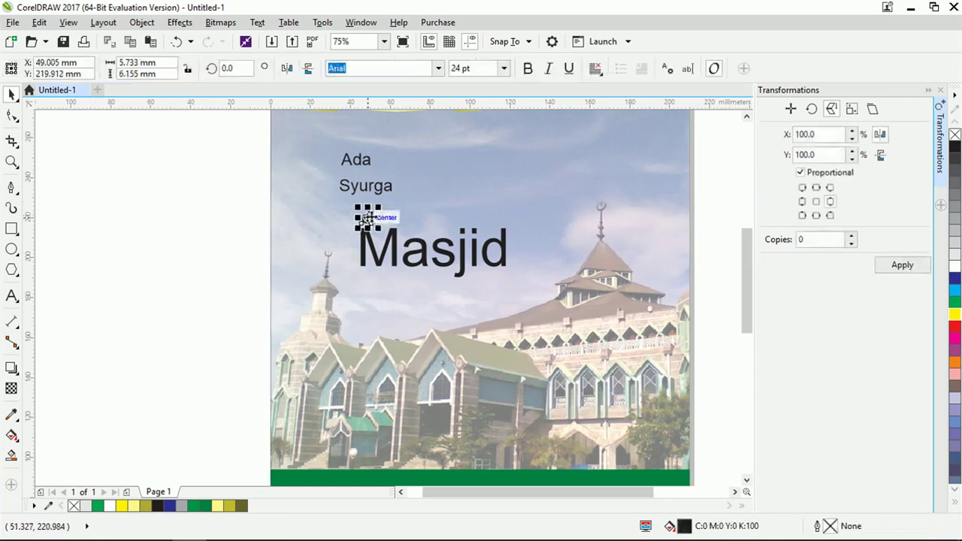
pyautogui.moveTo(369, 217); pyautogui.dragTo(354, 241)
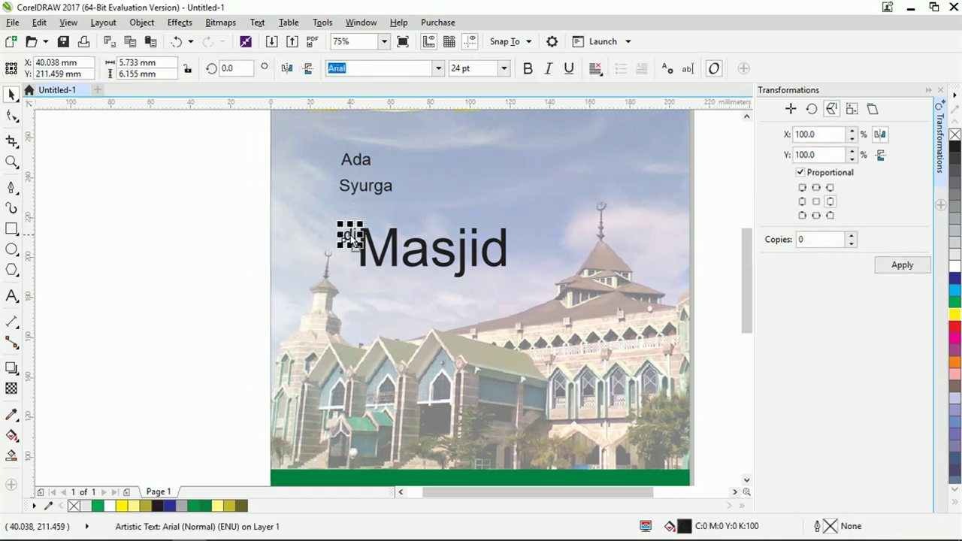
pyautogui.moveTo(362, 192); pyautogui.dragTo(438, 210)
pyautogui.click(366, 166)
pyautogui.moveTo(366, 166); pyautogui.dragTo(381, 201)
# Change the font of all four words, Ada, Syurga, di and Masjid, to Lobster 1.4.
pyautogui.moveTo(213, 143); pyautogui.dragTo(549, 305)
pyautogui.click(438, 67)
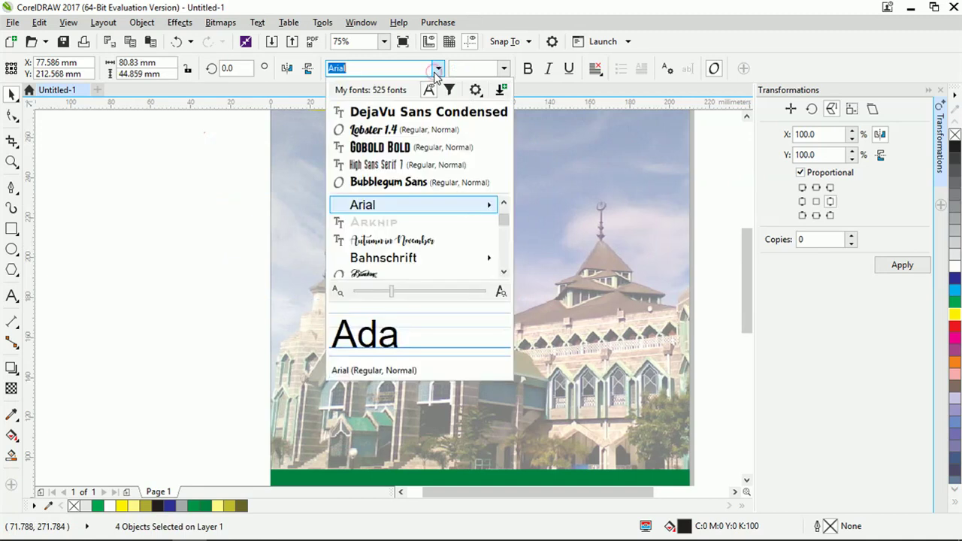
pyautogui.click(409, 133)
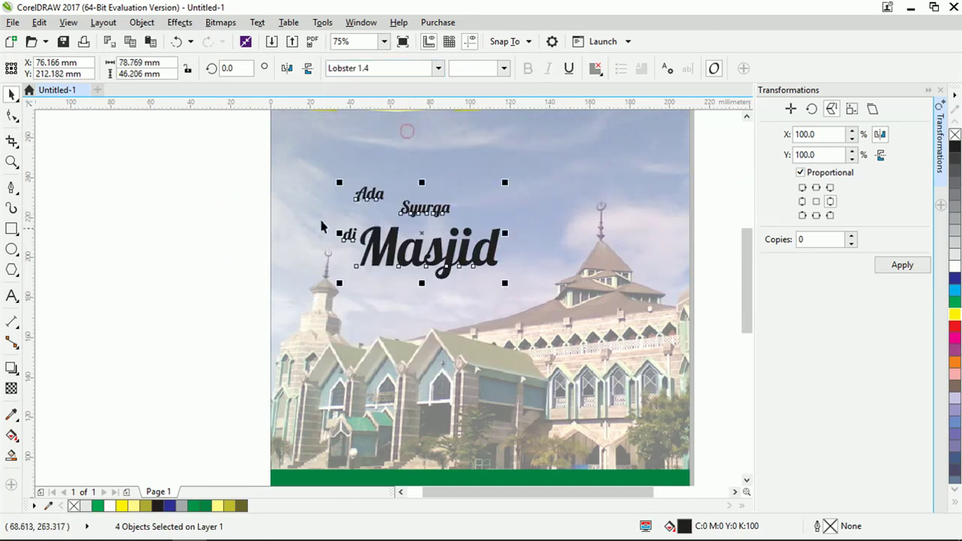
pyautogui.scroll(-4, 271, 263)
pyautogui.scroll(4, 243, 262)
pyautogui.click(264, 258)
pyautogui.scroll(-2, 233, 268)
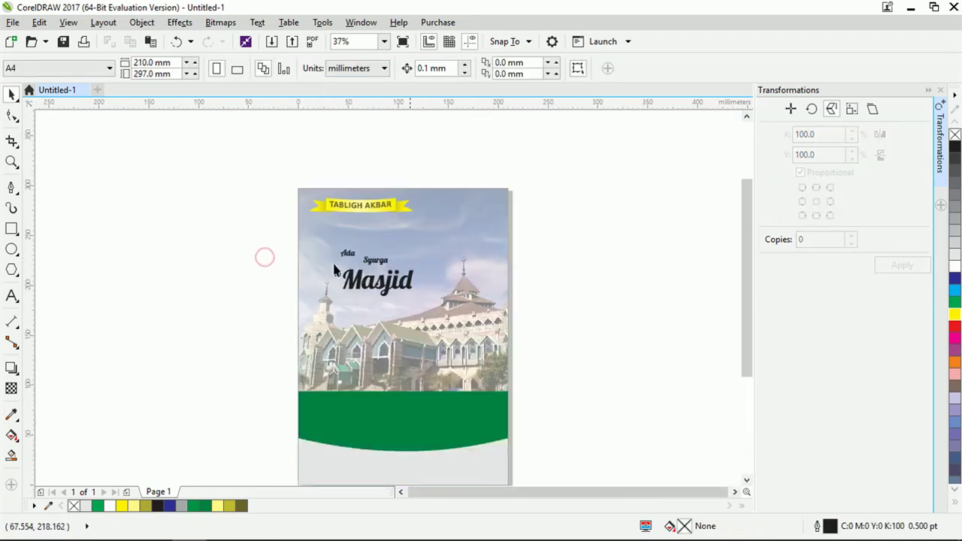
# Scale the four words together to about 141 mm wide and position them below the ribbon, toward the page's left side.
pyautogui.scroll(3, 451, 294)
pyautogui.scroll(-2, 507, 303)
pyautogui.scroll(2, 372, 267)
pyautogui.scroll(-2, 372, 269)
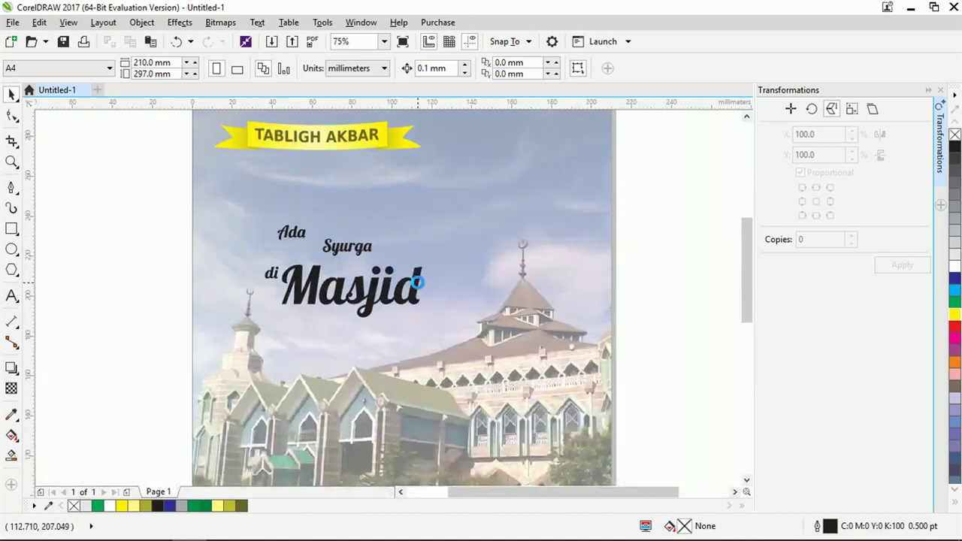
pyautogui.moveTo(138, 173); pyautogui.dragTo(551, 394)
pyautogui.moveTo(460, 350); pyautogui.dragTo(391, 316)
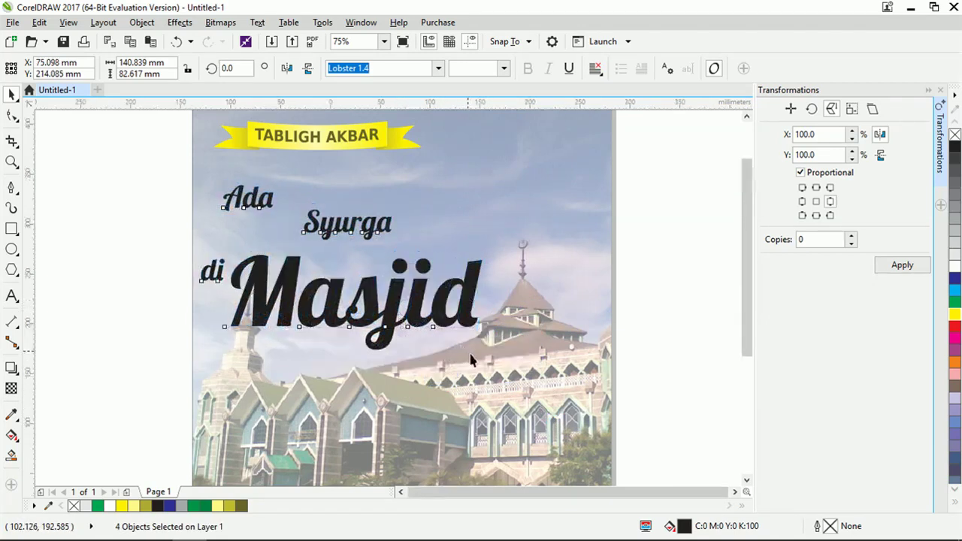
pyautogui.press('F3')
pyautogui.click(271, 345)
# Enlarge "Syurga" to about 64 mm wide and place it directly above "Masjid".
pyautogui.scroll(2, 450, 347)
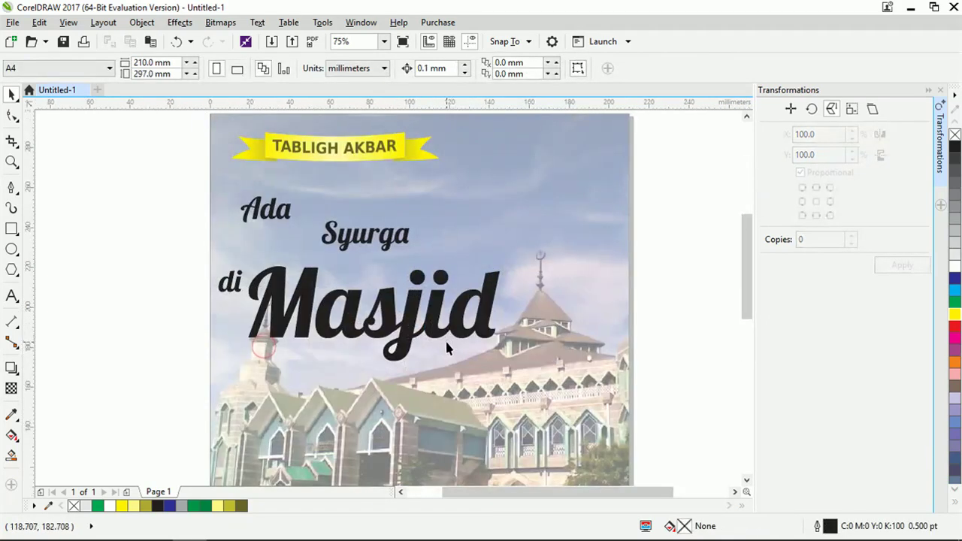
pyautogui.click(370, 239)
pyautogui.moveTo(421, 260); pyautogui.dragTo(460, 289)
pyautogui.moveTo(396, 241); pyautogui.dragTo(375, 258)
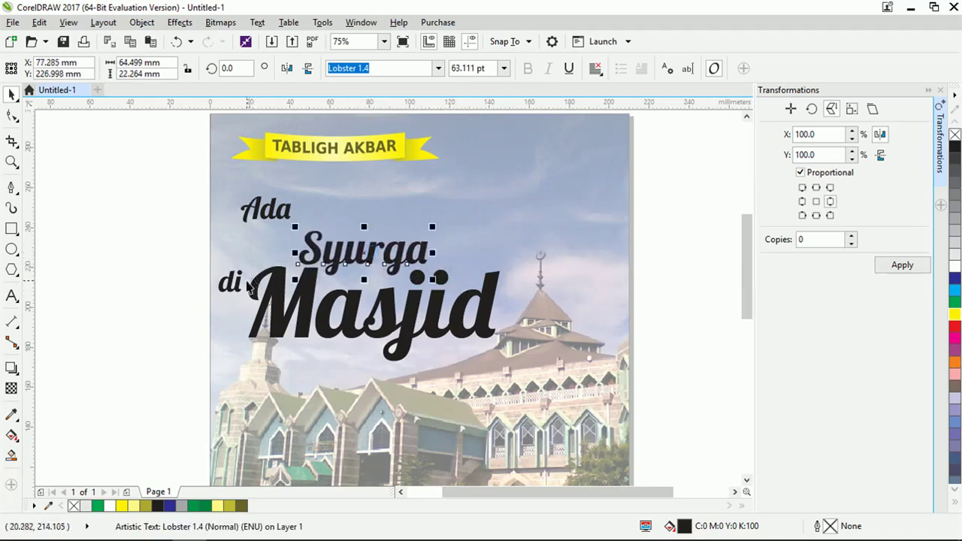
# Stack "Ada", "Syurga" and "Masjid" tightly along the page's left side, with "di" lowered beside the M of "Masjid".
pyautogui.moveTo(235, 283); pyautogui.dragTo(242, 318)
pyautogui.moveTo(271, 205)
pyautogui.mouseDown()
pyautogui.moveTo(271, 255)
pyautogui.moveTo(304, 218)
pyautogui.moveTo(366, 225)
pyautogui.moveTo(278, 200)
pyautogui.moveTo(279, 210)
pyautogui.mouseUp()
pyautogui.moveTo(316, 252); pyautogui.dragTo(267, 254)
pyautogui.moveTo(308, 301)
pyautogui.mouseDown()
pyautogui.moveTo(313, 316)
pyautogui.moveTo(304, 307)
pyautogui.mouseUp()
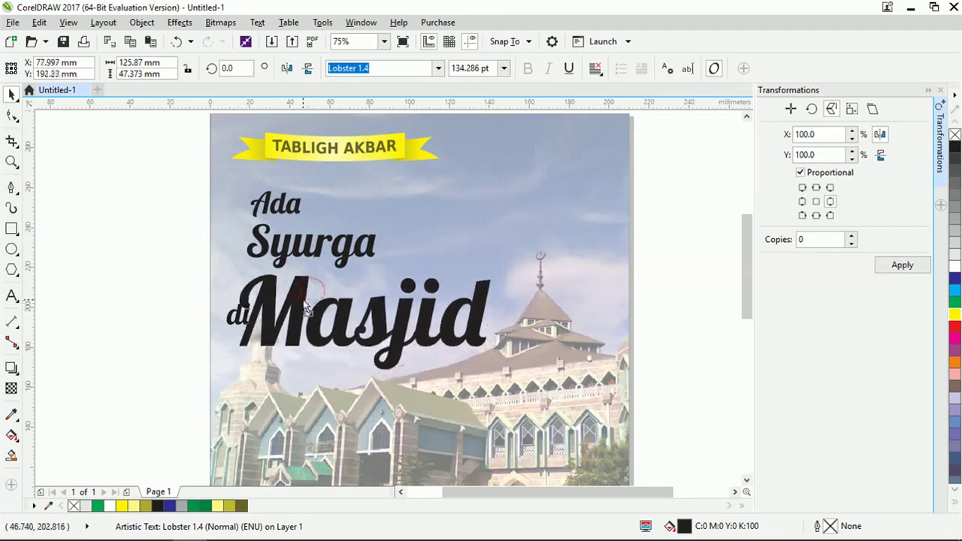
# Move "di" into the gap between "Syurga" and "Masjid", above the first "a" of "Masjid".
pyautogui.click(240, 327)
pyautogui.moveTo(239, 317); pyautogui.dragTo(333, 290)
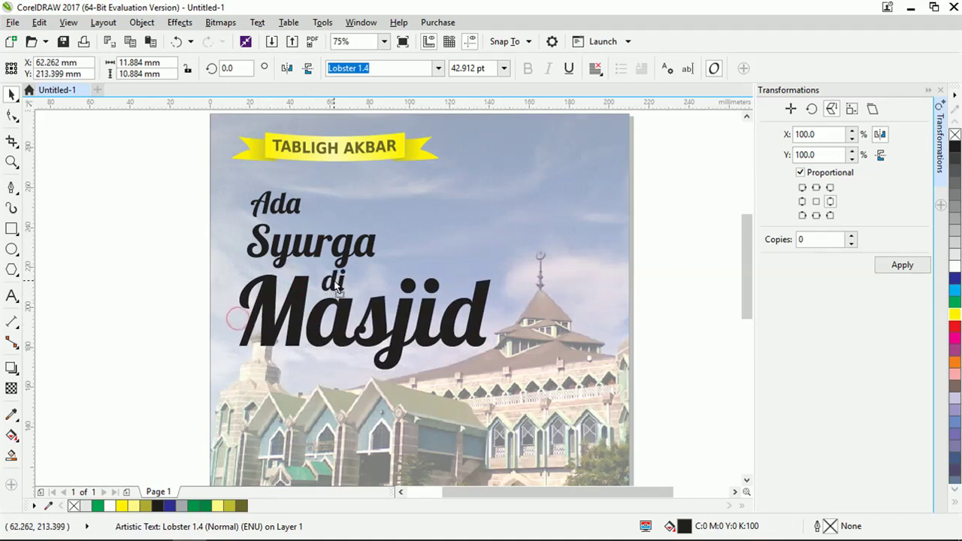
pyautogui.scroll(-2, 391, 253)
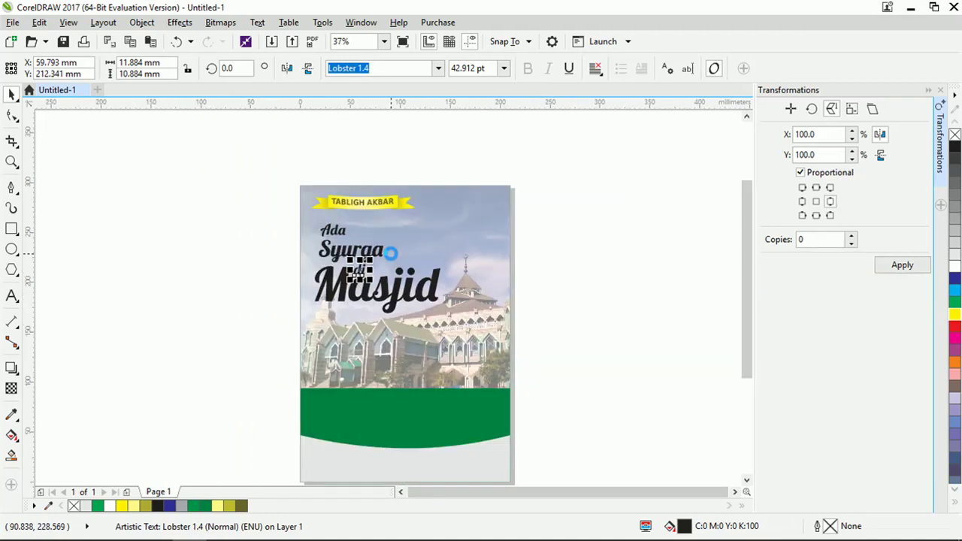
# Fill the four headline words "Ada", "Syurga", "di" and "Masjid" with white.
pyautogui.click(230, 270)
pyautogui.scroll(2, 230, 270)
pyautogui.scroll(-2, 384, 303)
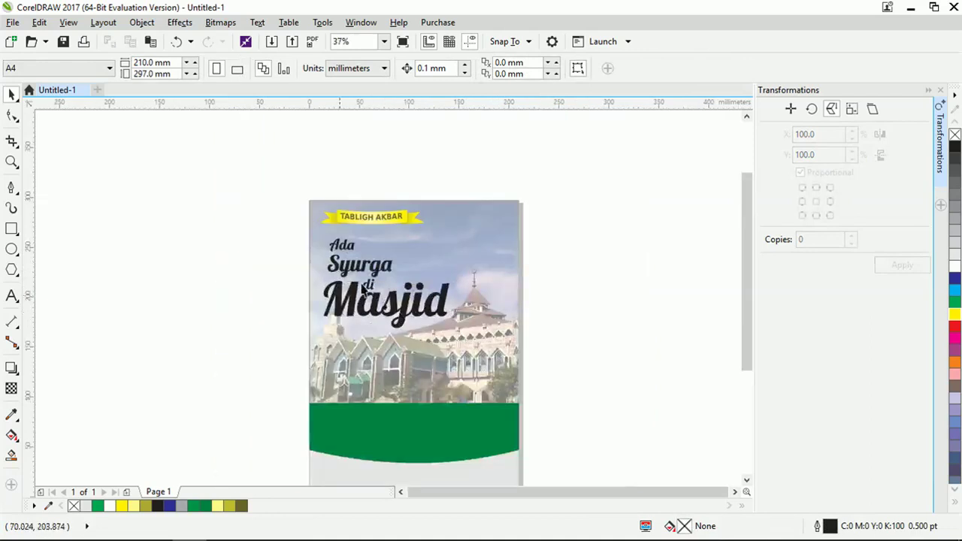
pyautogui.moveTo(282, 238); pyautogui.dragTo(460, 342)
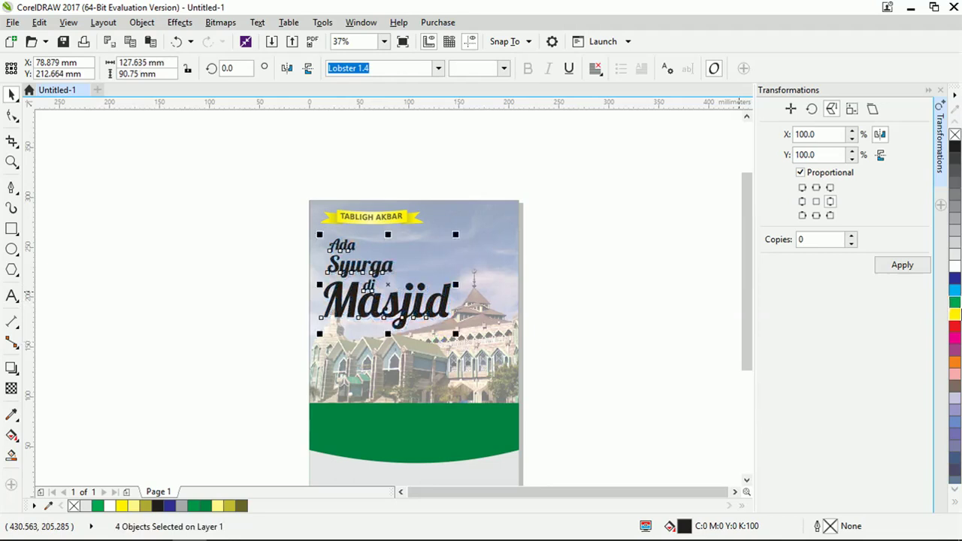
pyautogui.click(956, 268)
pyautogui.click(621, 317)
pyautogui.scroll(2, 386, 315)
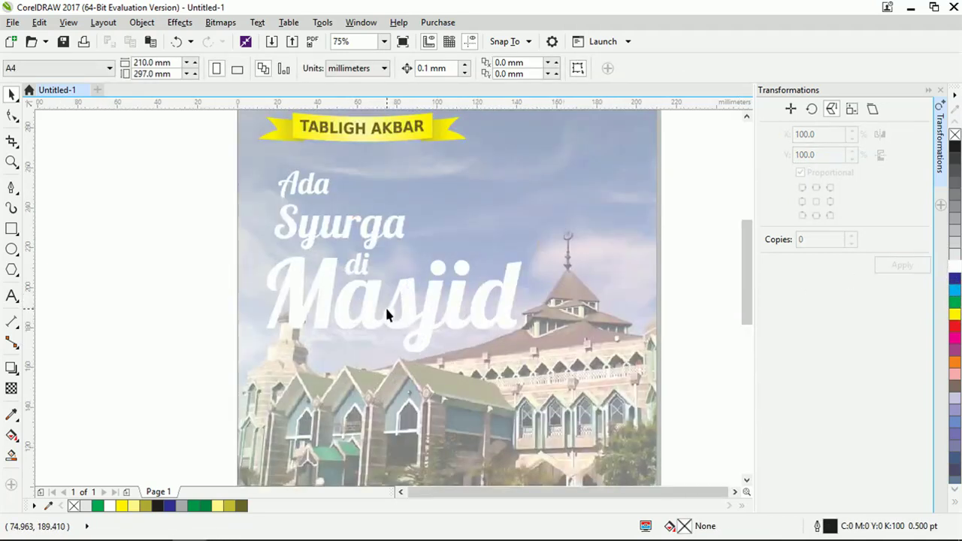
pyautogui.scroll(-2, 386, 315)
# Try dark grey, red, pink and orange fills on the four headline words and settle on dark blue (C:100 M:100 Y:0 K:0).
pyautogui.moveTo(452, 339); pyautogui.dragTo(451, 339)
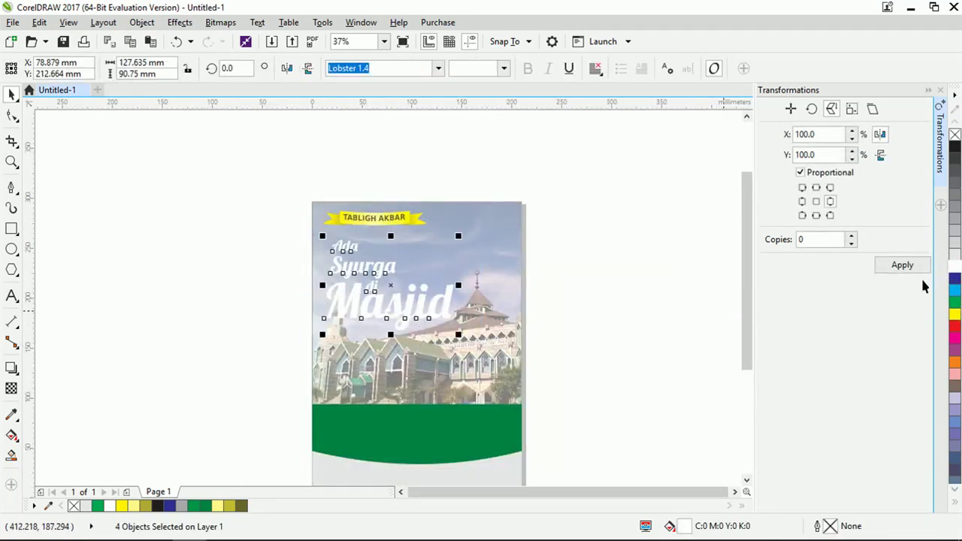
pyautogui.click(957, 235)
pyautogui.click(959, 172)
pyautogui.click(956, 153)
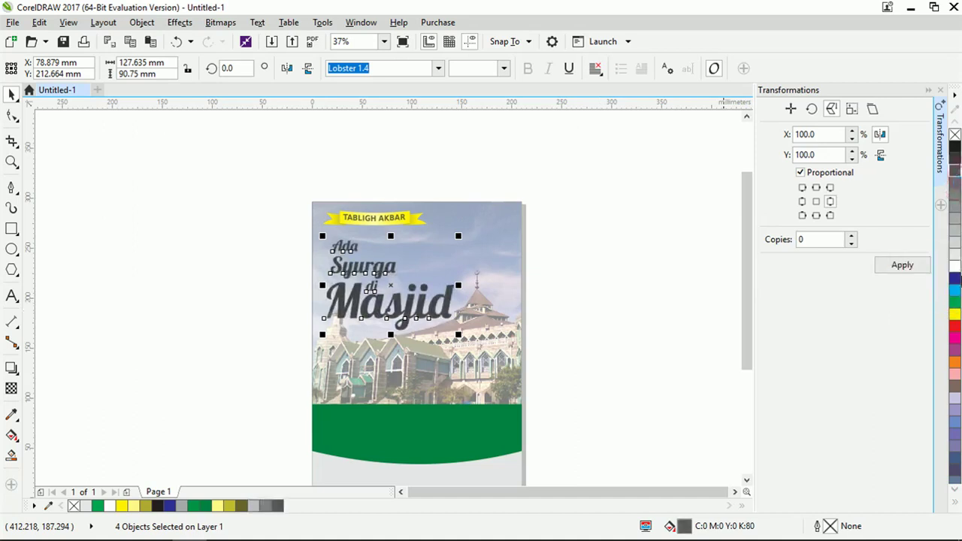
pyautogui.click(957, 328)
pyautogui.click(957, 376)
pyautogui.click(957, 363)
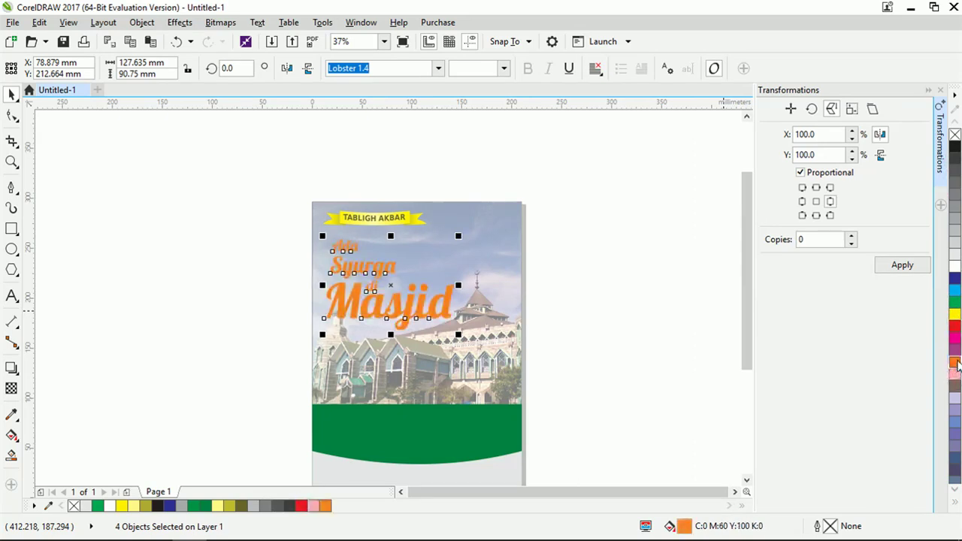
pyautogui.click(956, 280)
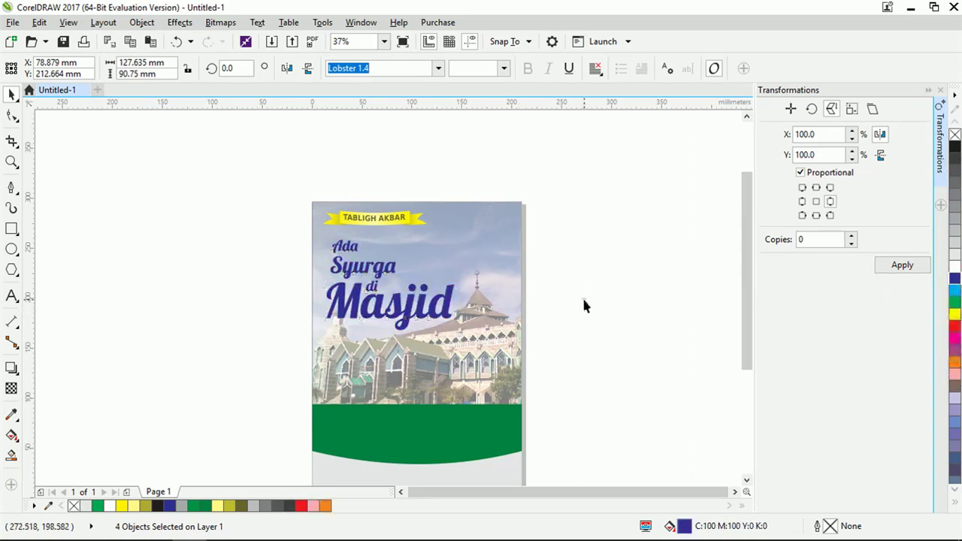
pyautogui.click(585, 305)
# Check the recoloured headline at full-page size and inspect the empty green band below the mosque.
pyautogui.scroll(-2, 585, 305)
pyautogui.scroll(2, 414, 335)
pyautogui.scroll(-2, 452, 383)
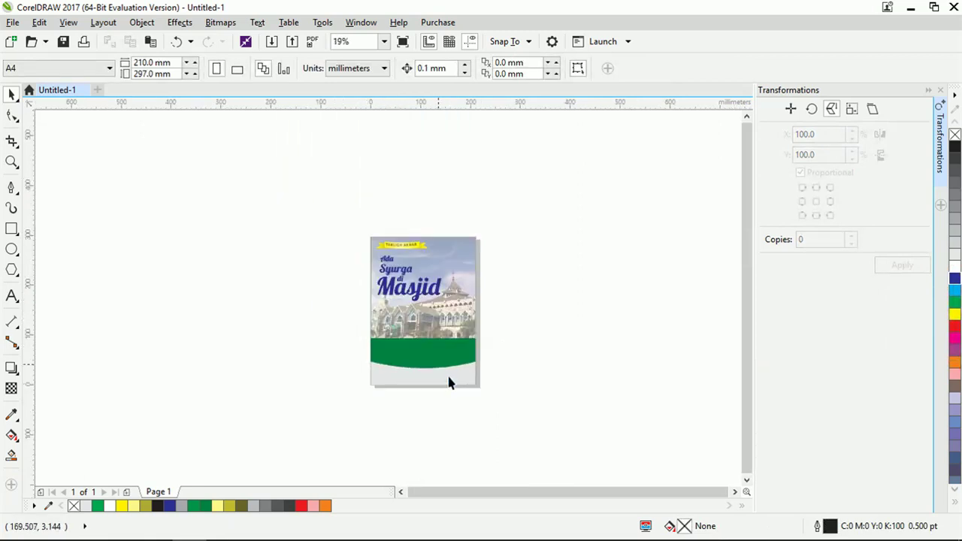
pyautogui.scroll(2, 410, 284)
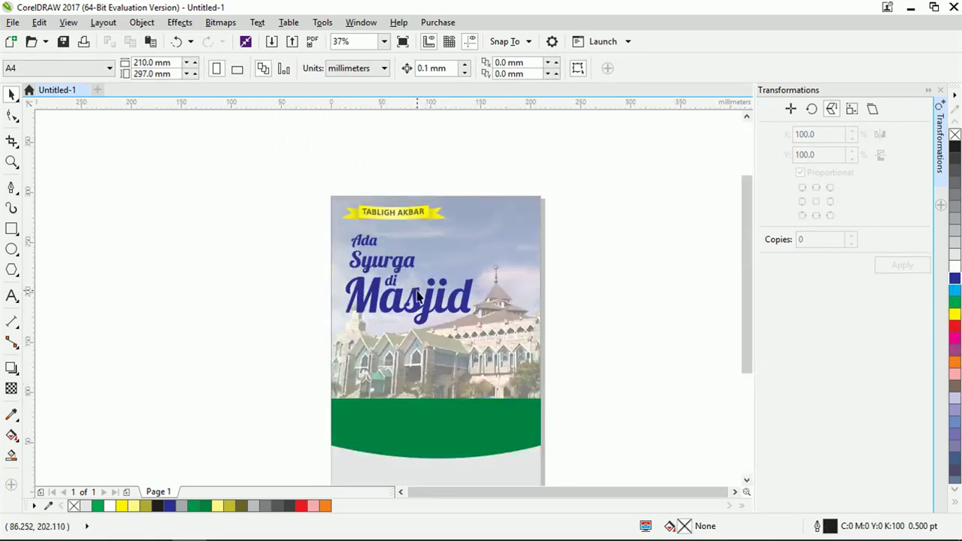
pyautogui.scroll(-2, 468, 397)
pyautogui.scroll(2, 453, 397)
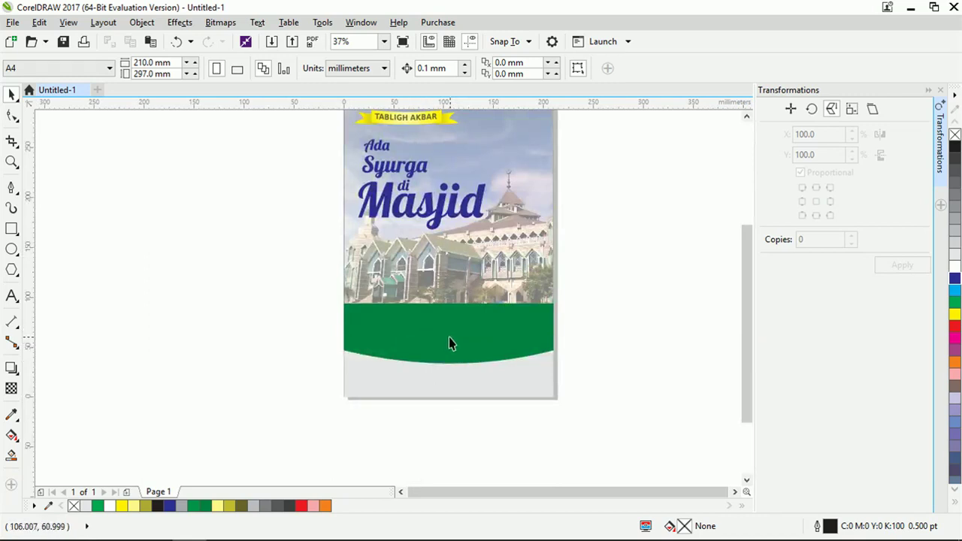
pyautogui.scroll(1, 442, 340)
pyautogui.scroll(-1, 451, 339)
pyautogui.scroll(1, 467, 357)
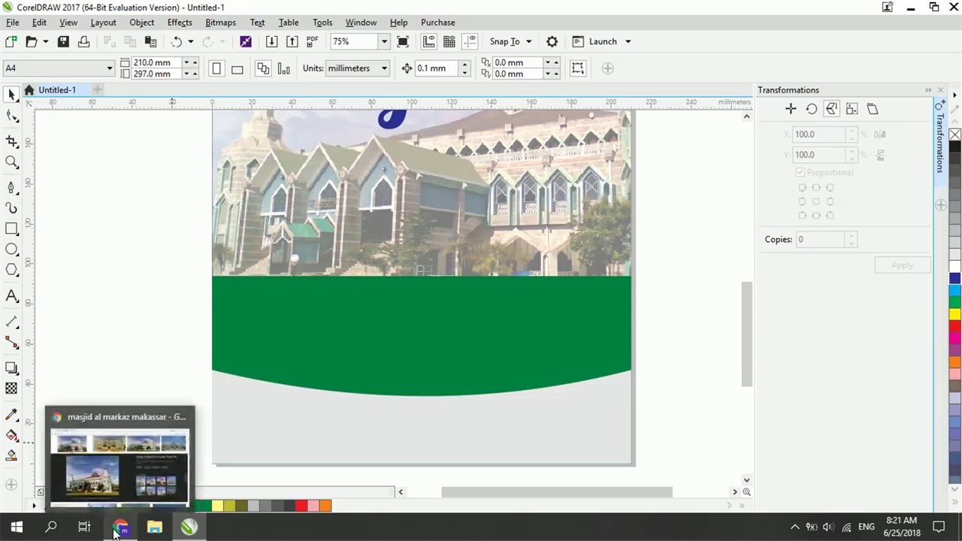
# Switch to Chrome, search Google Images for "time icon png" in a new tab, and open the preview of the black Icons8 stopwatch.
pyautogui.click(124, 527)
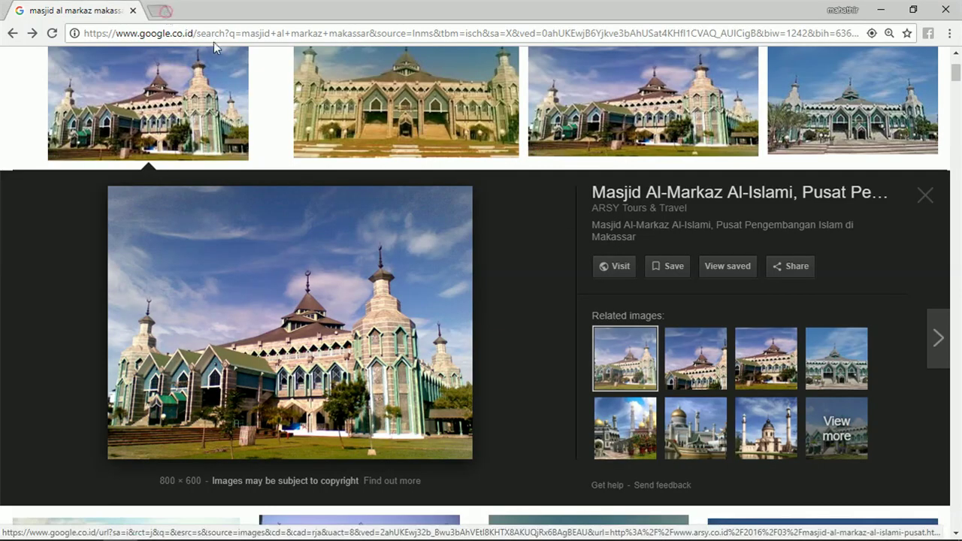
pyautogui.click(164, 11)
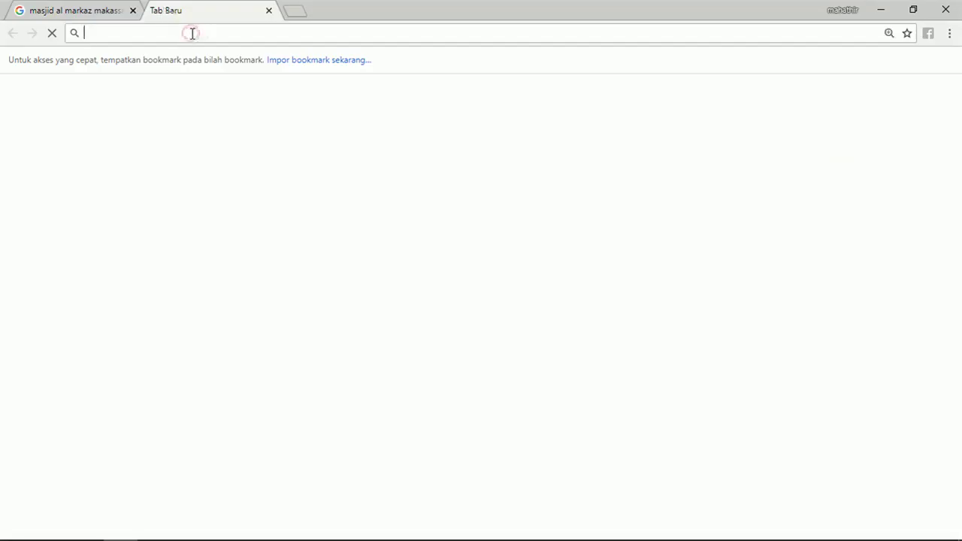
pyautogui.write('time icon')
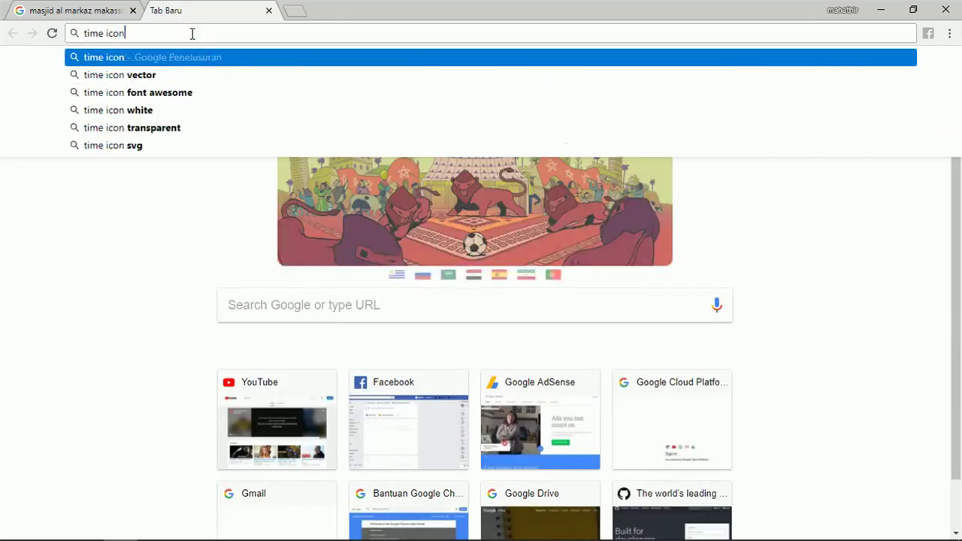
pyautogui.press('Return')
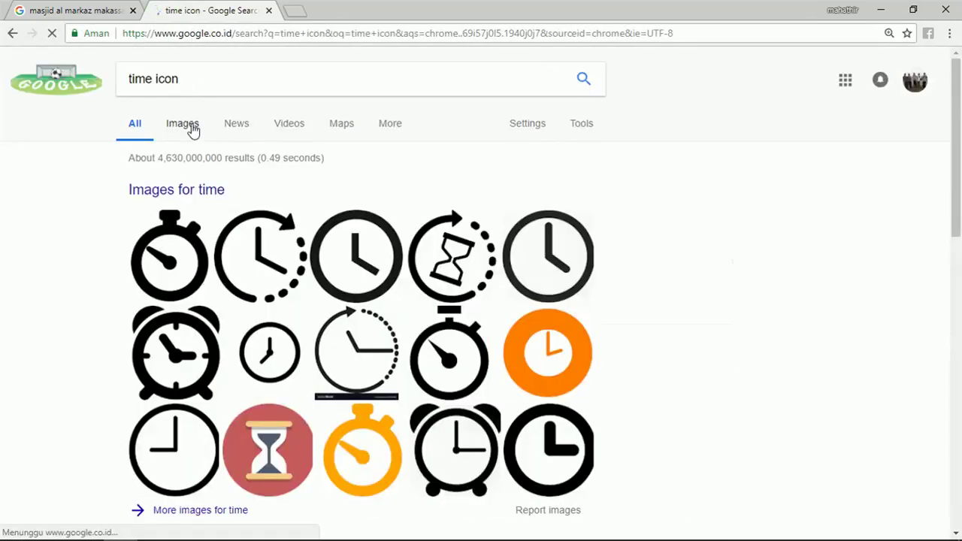
pyautogui.click(209, 81)
pyautogui.write('pn')
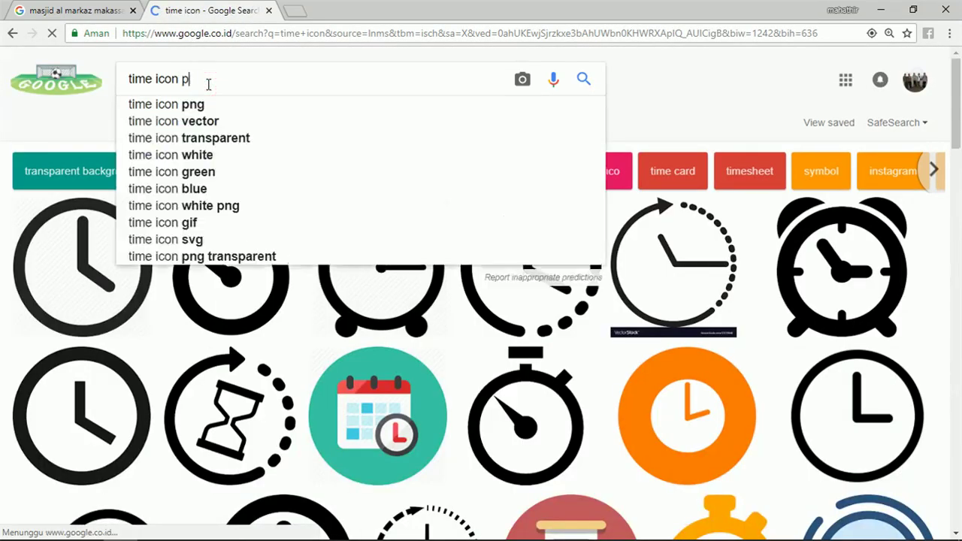
pyautogui.write('g')
pyautogui.press('Return')
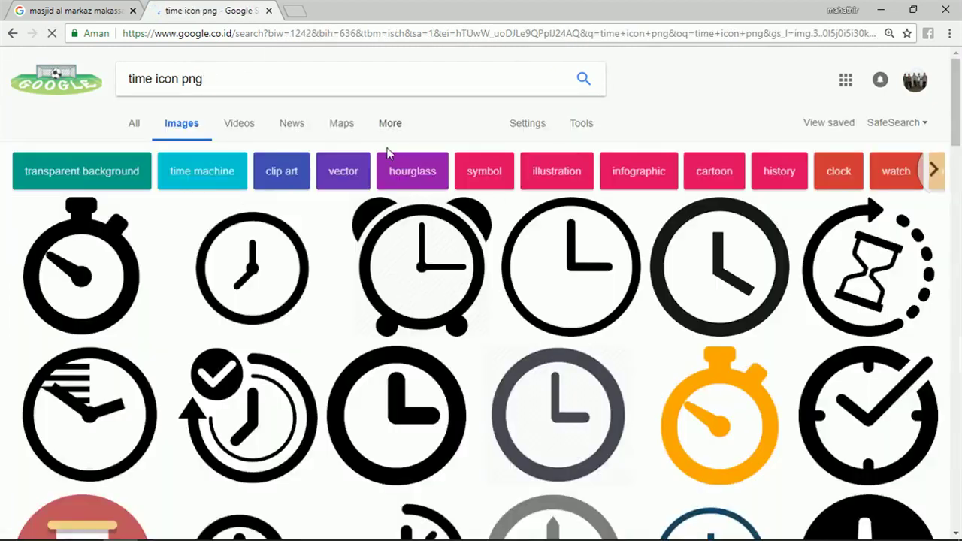
pyautogui.click(118, 260)
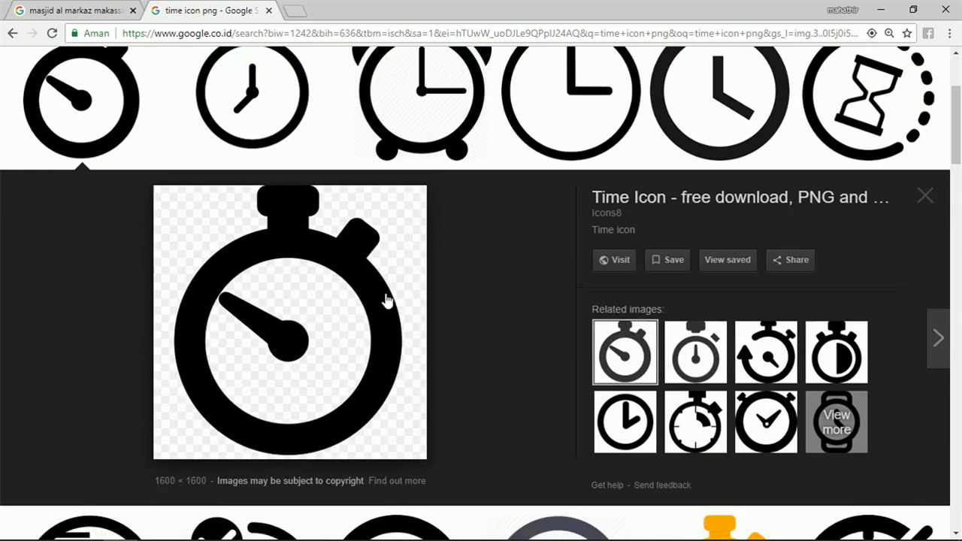
# Try pasting the copied stopwatch image into the CorelDRAW poster, and delete the pasted bitmap.
pyautogui.rightClick(376, 301)
pyautogui.click(452, 447)
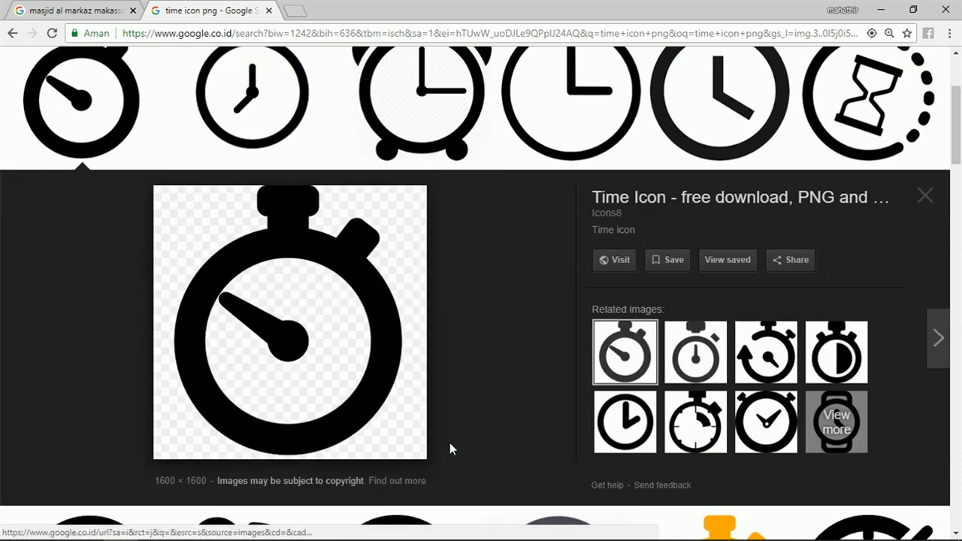
pyautogui.moveTo(260, 537)
pyautogui.click(188, 528)
pyautogui.rightClick(200, 273)
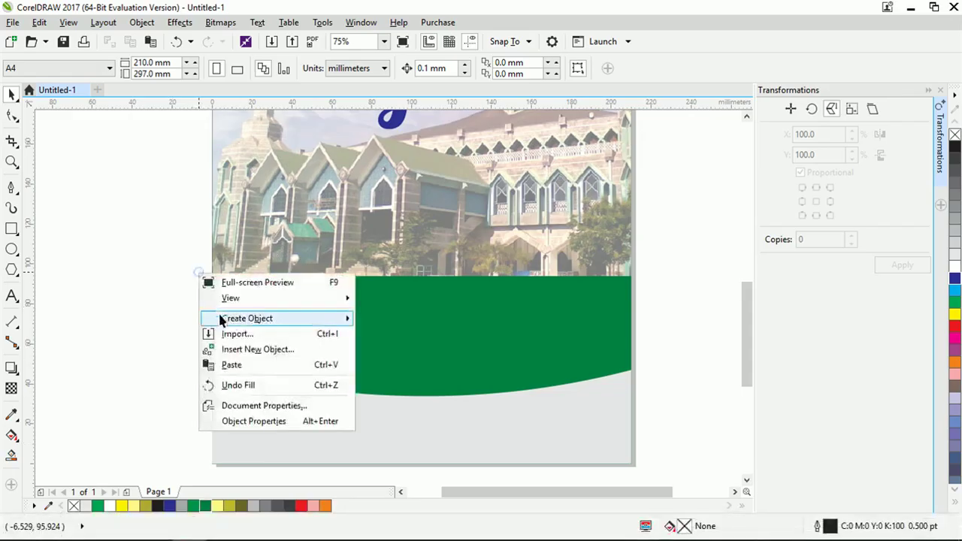
pyautogui.click(256, 366)
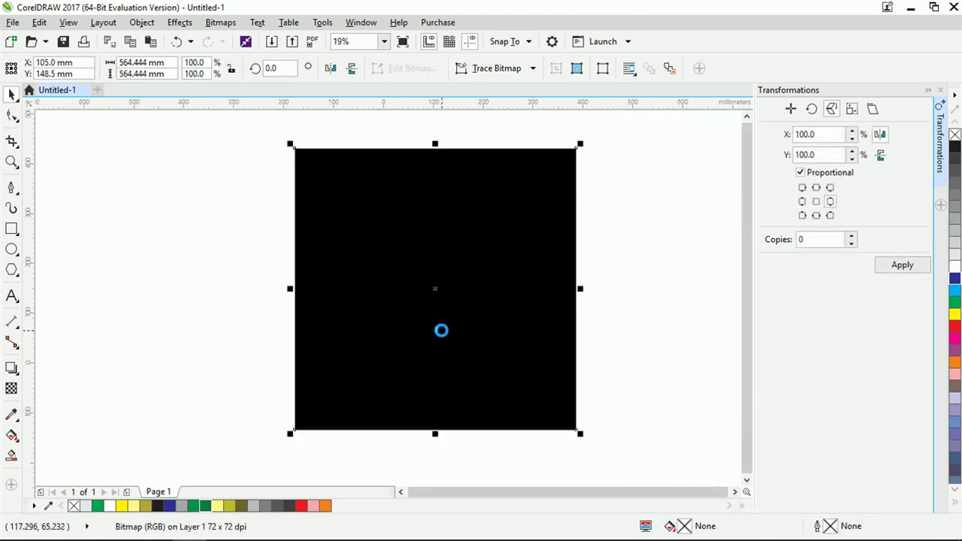
pyautogui.scroll(2, 449, 290)
pyautogui.moveTo(421, 288); pyautogui.dragTo(339, 314)
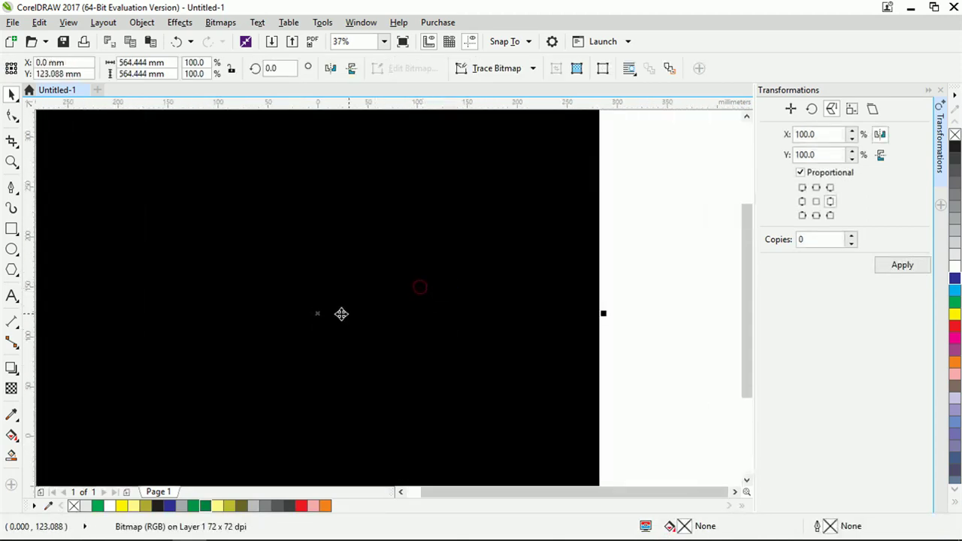
pyautogui.scroll(-2, 411, 328)
pyautogui.press('Delete')
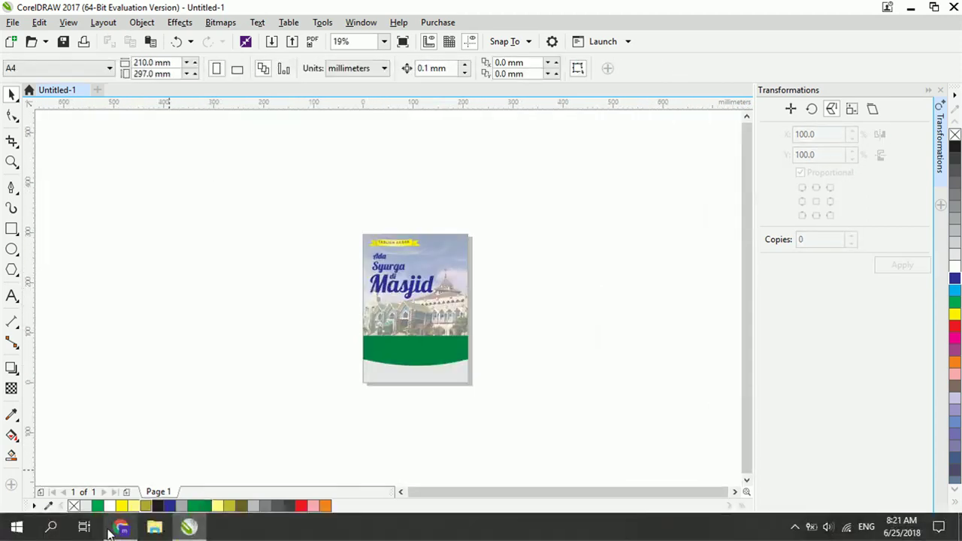
# Switch back to Chrome and save the stopwatch image as time.png in the Downloads folder.
pyautogui.click(120, 532)
pyautogui.rightClick(389, 321)
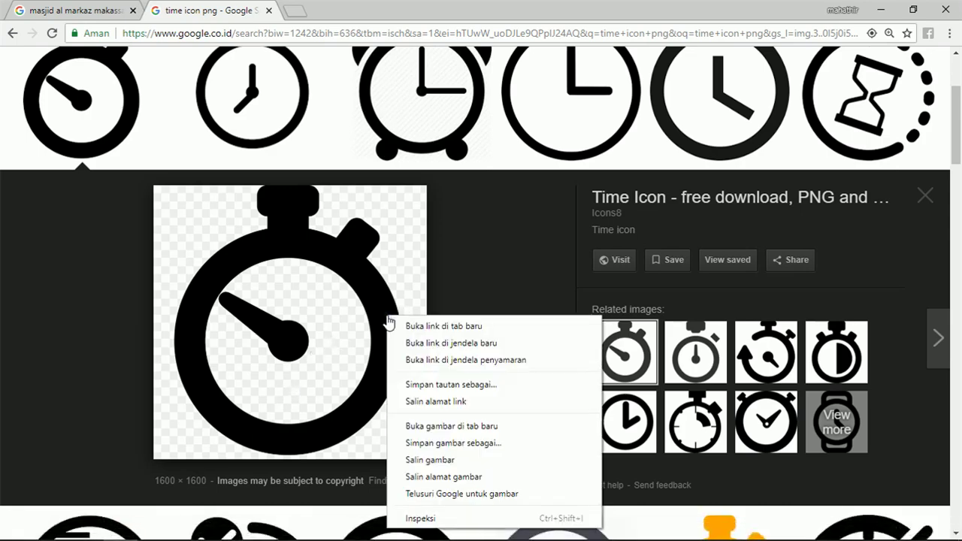
pyautogui.click(418, 449)
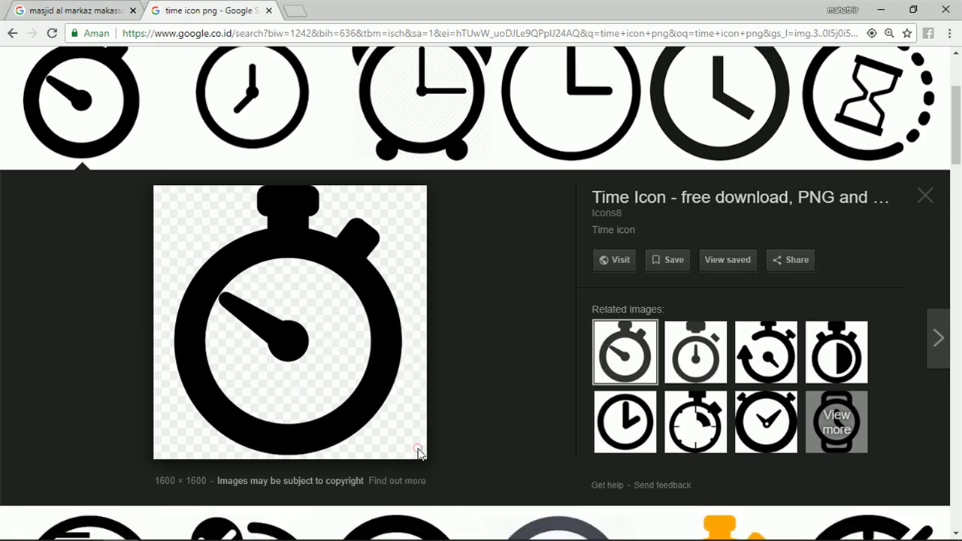
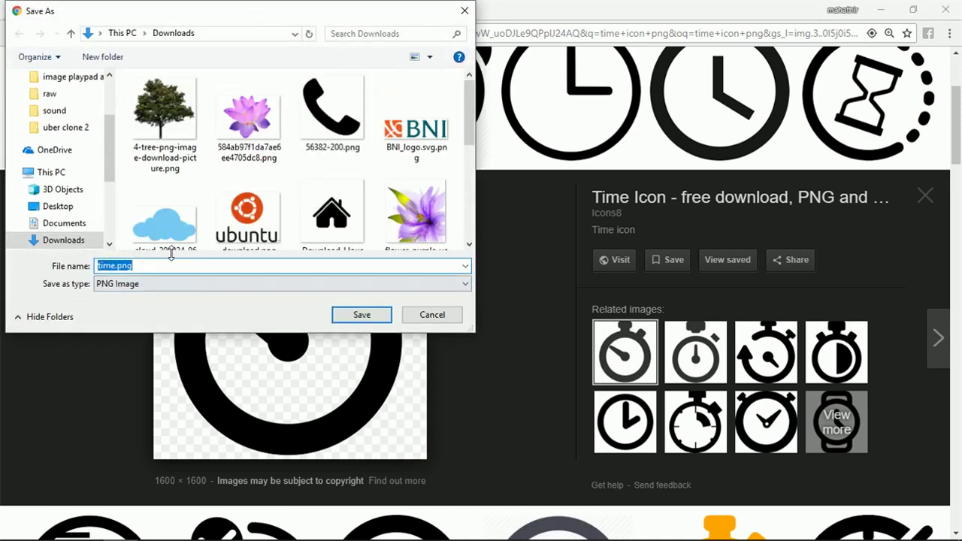
pyautogui.click(359, 318)
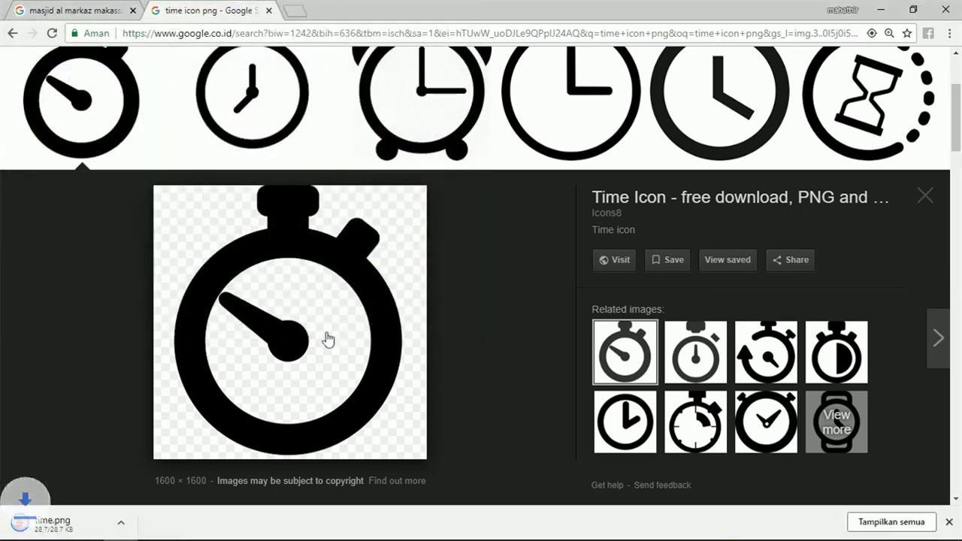
# Bring the downloaded time.png into the CorelDRAW poster, scale it to about 42.6 mm square, and place it mid-width on the green band.
pyautogui.click(52, 521)
pyautogui.moveTo(55, 523); pyautogui.dragTo(414, 326)
pyautogui.moveTo(520, 229); pyautogui.dragTo(348, 401)
pyautogui.scroll(2, 361, 400)
pyautogui.moveTo(304, 435); pyautogui.dragTo(474, 306)
pyautogui.scroll(3, 474, 306)
pyautogui.scroll(-1, 479, 290)
pyautogui.moveTo(548, 230); pyautogui.dragTo(479, 301)
pyautogui.moveTo(439, 348); pyautogui.dragTo(442, 304)
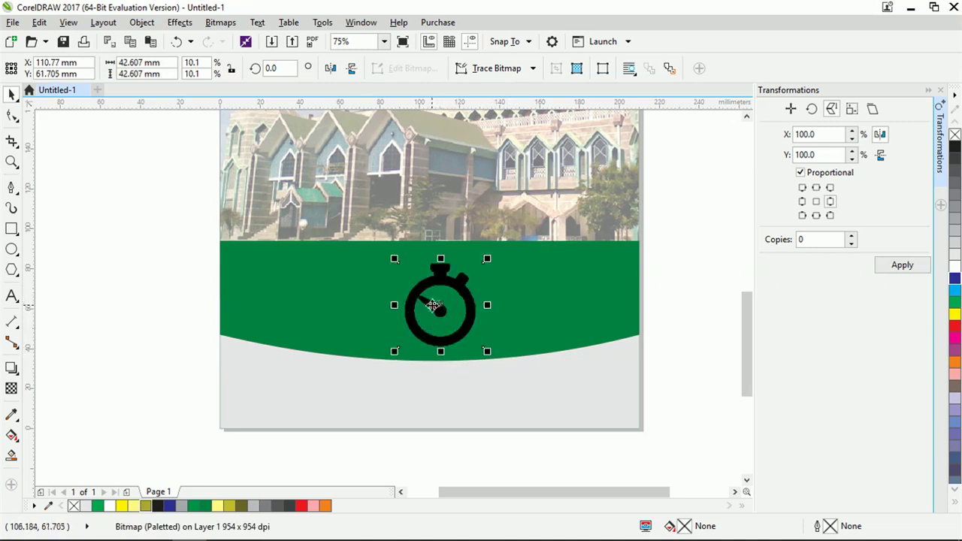
# Quick Trace the stopwatch bitmap with the bitmap reduced, and move the traced shape beside the original, toward the page's left edge.
pyautogui.rightClick(431, 307)
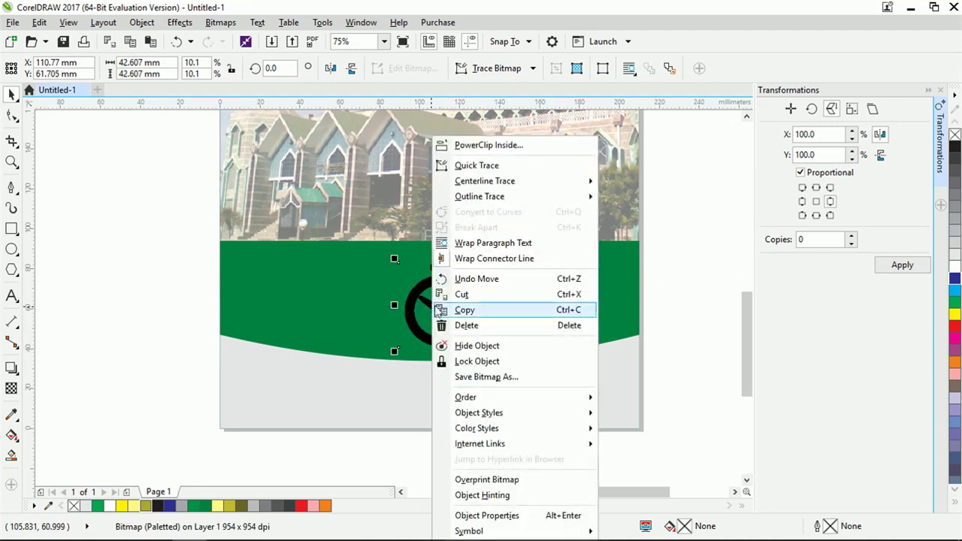
pyautogui.click(515, 168)
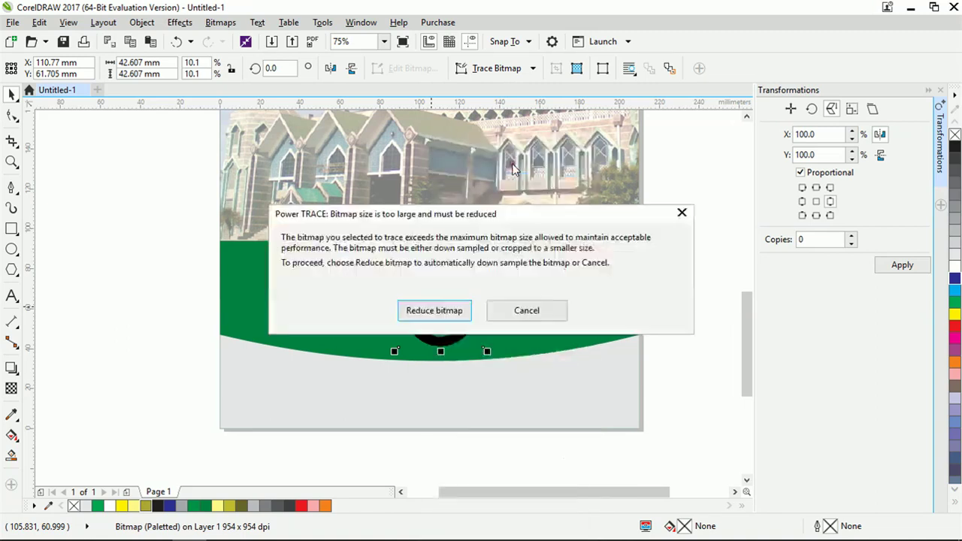
pyautogui.click(449, 310)
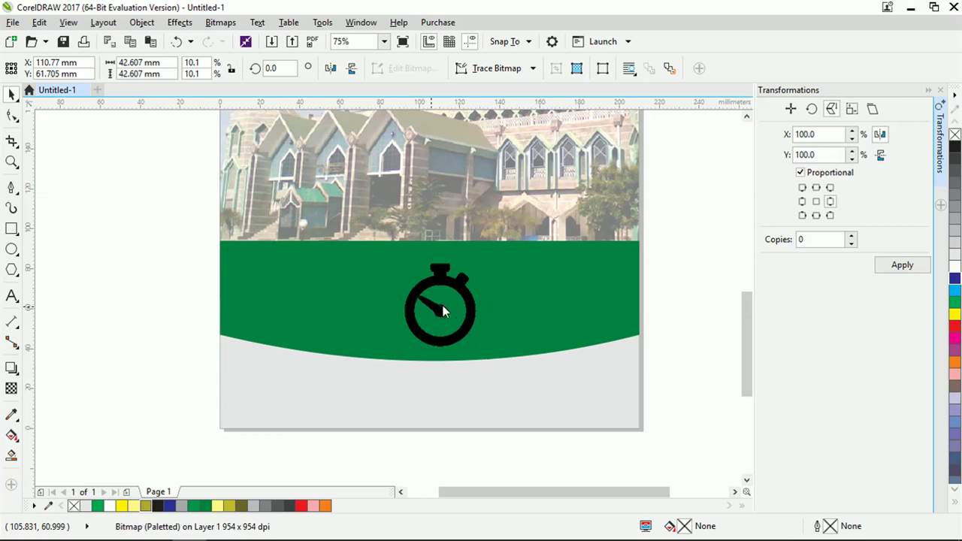
pyautogui.scroll(2, 444, 306)
pyautogui.moveTo(442, 302); pyautogui.dragTo(245, 293)
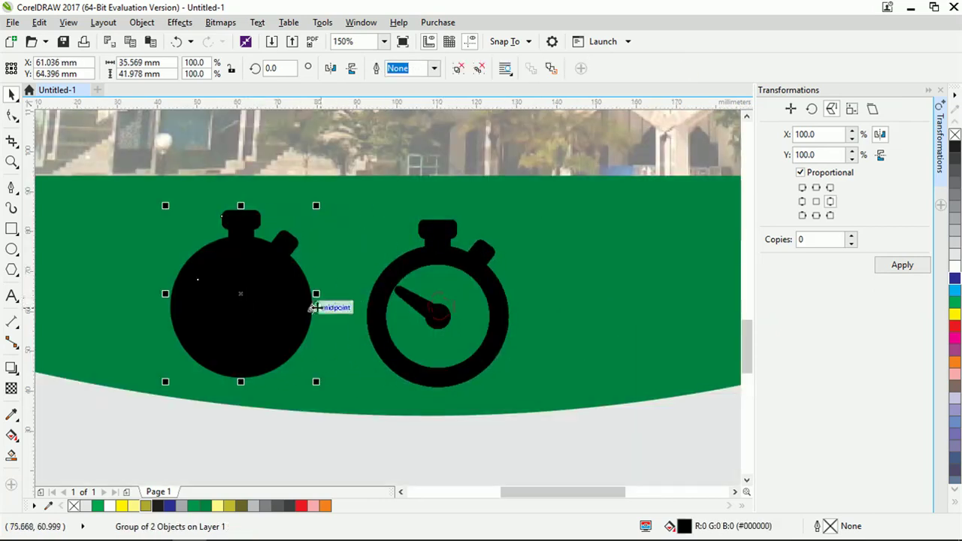
# Ungroup all objects of the traced stopwatch.
pyautogui.rightClick(244, 295)
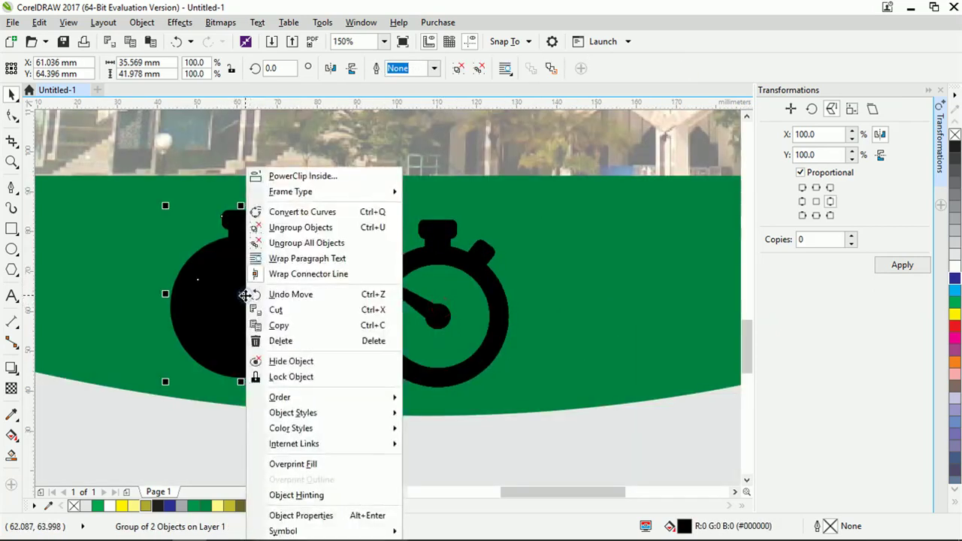
pyautogui.click(311, 243)
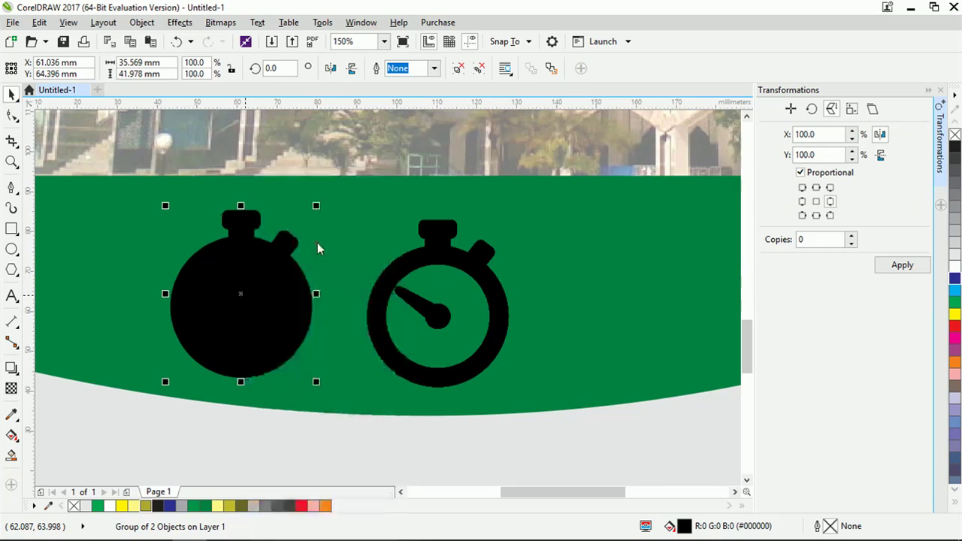
pyautogui.scroll(-1, 481, 320)
pyautogui.scroll(1, 327, 327)
pyautogui.scroll(-1, 330, 331)
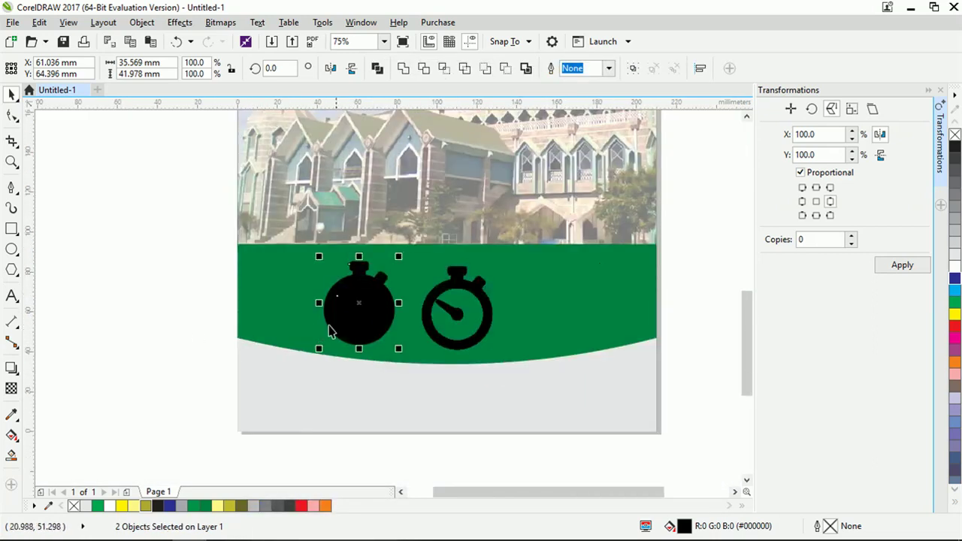
# Try to delete the solid outer body of the traced stopwatch, and undo the deletion.
pyautogui.click(167, 324)
pyautogui.click(344, 324)
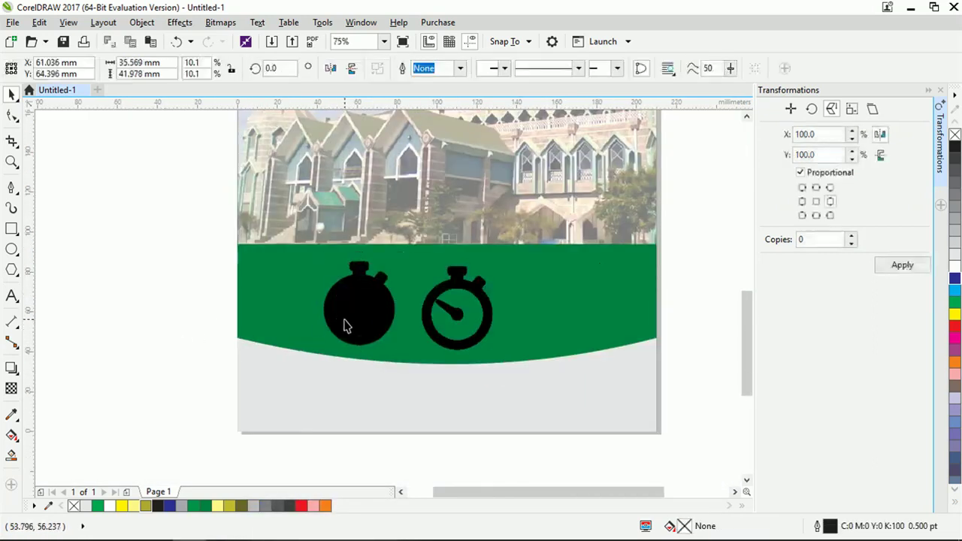
pyautogui.click(368, 318)
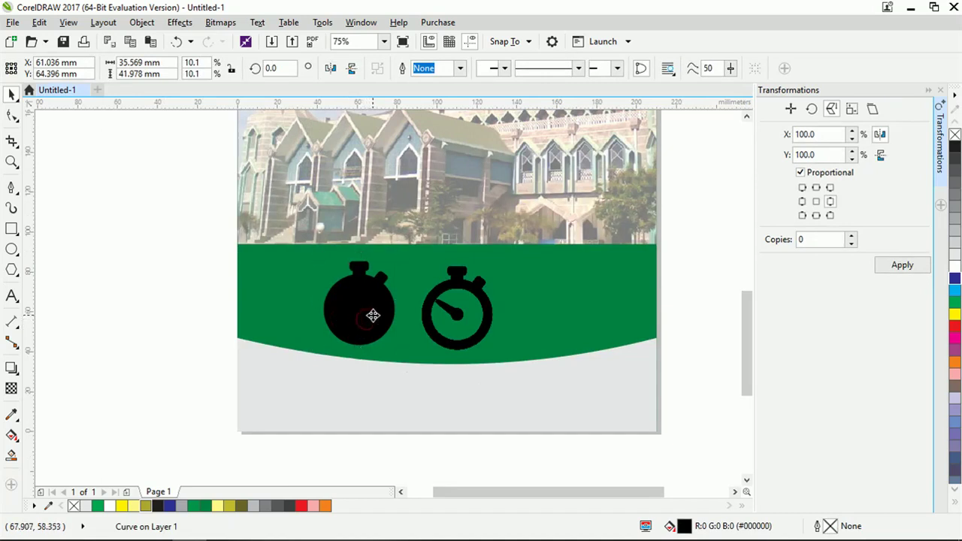
pyautogui.rightClick(374, 320)
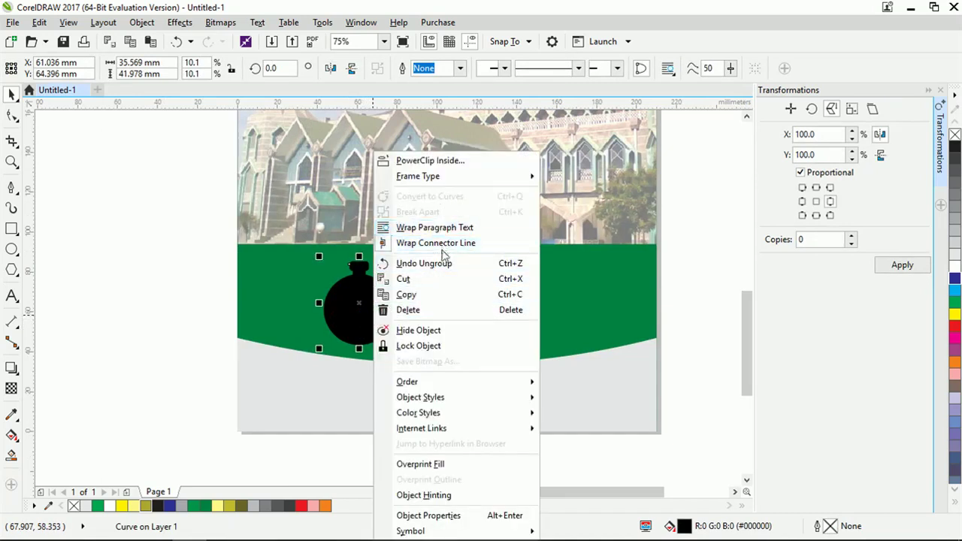
pyautogui.click(186, 310)
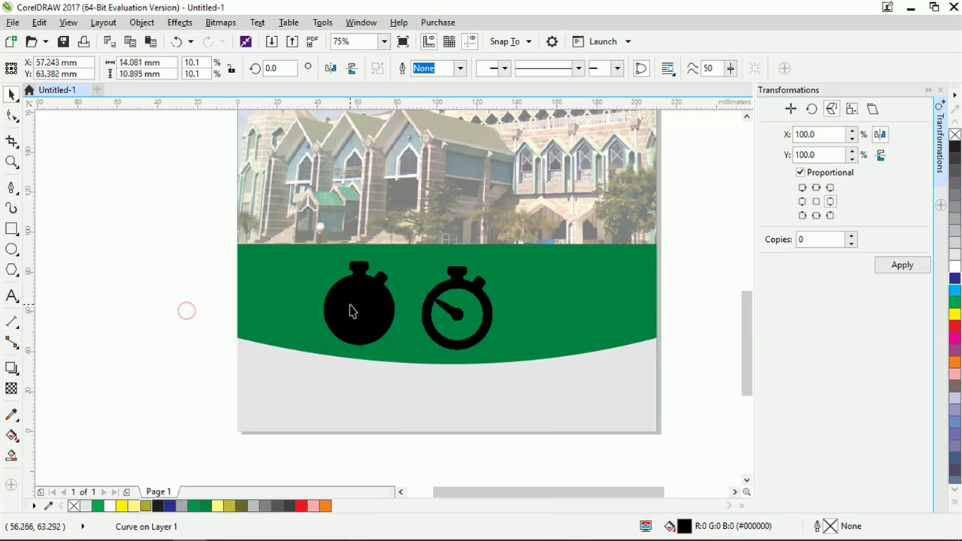
pyautogui.press('F10')
pyautogui.click(13, 94)
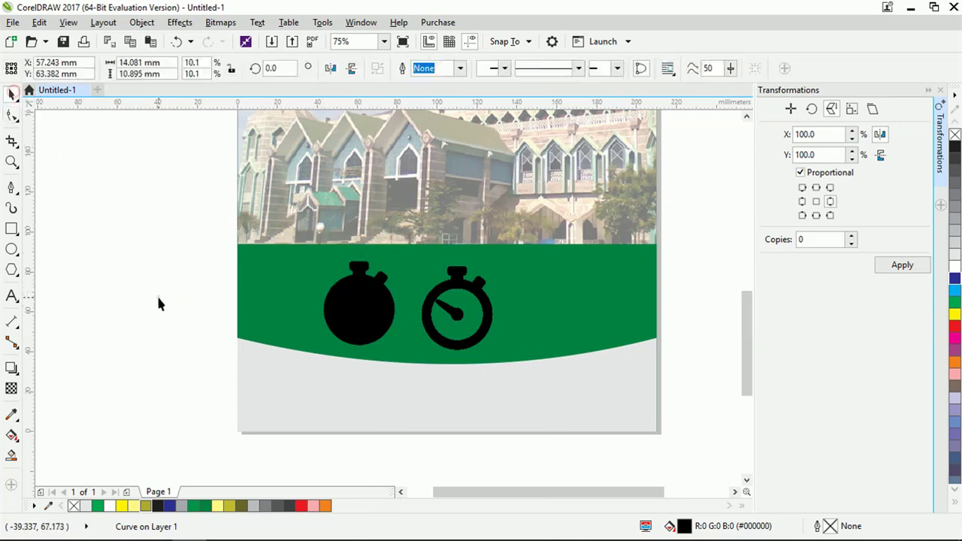
pyautogui.click(159, 299)
pyautogui.click(354, 326)
pyautogui.press('Delete')
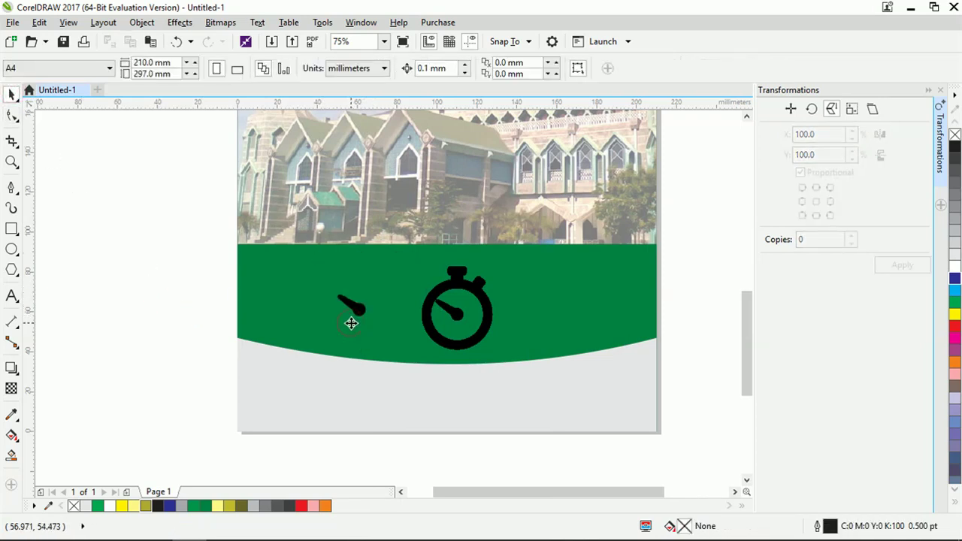
pyautogui.hotkey('ctrl', 'z')
pyautogui.press('F10')
pyautogui.click(12, 94)
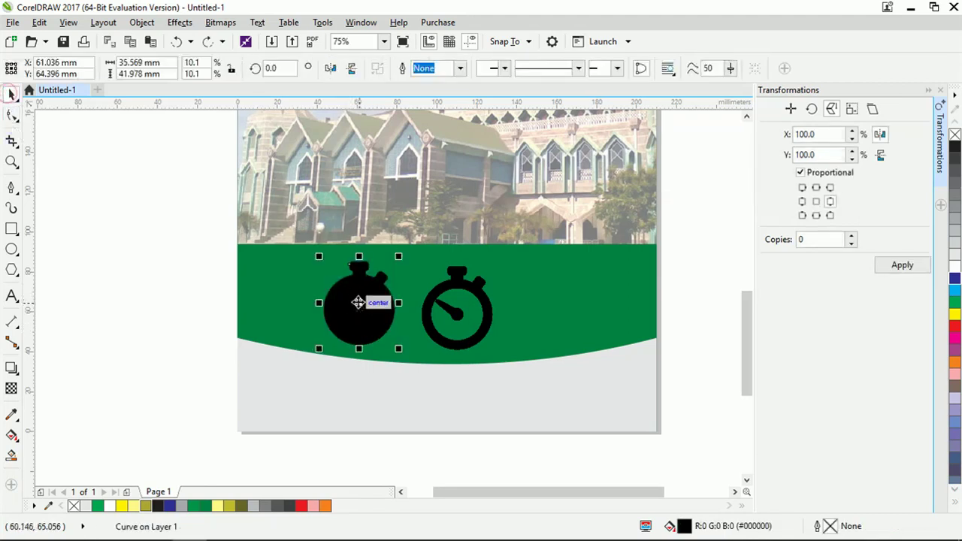
# Delete all pieces of the traced stopwatch beside the original bitmap.
pyautogui.moveTo(198, 240); pyautogui.dragTo(405, 364)
pyautogui.press('Delete')
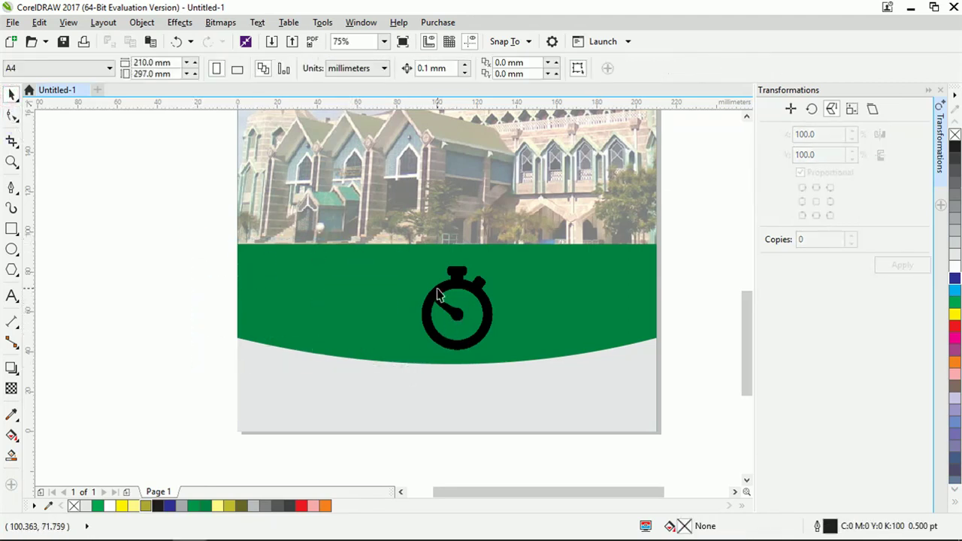
pyautogui.click(448, 304)
pyautogui.rightClick(442, 299)
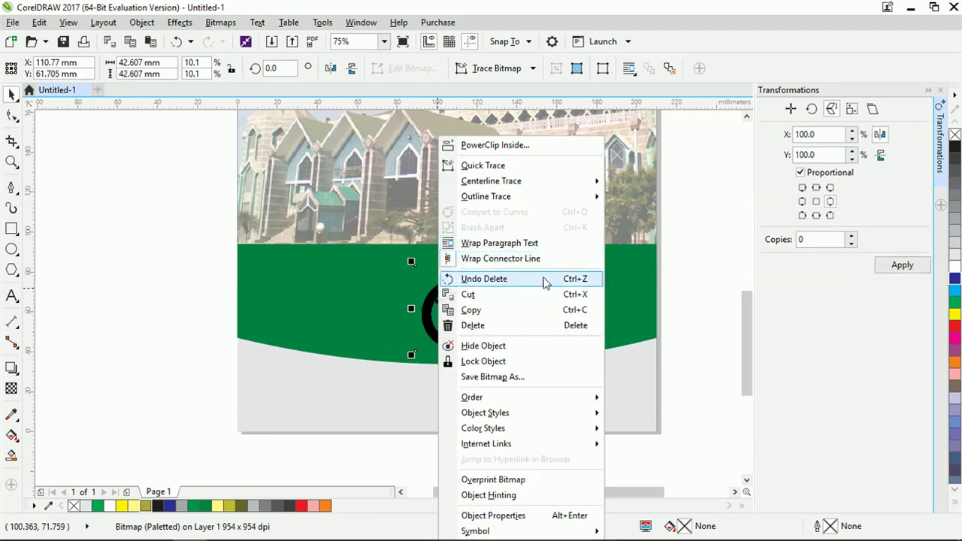
pyautogui.moveTo(560, 181)
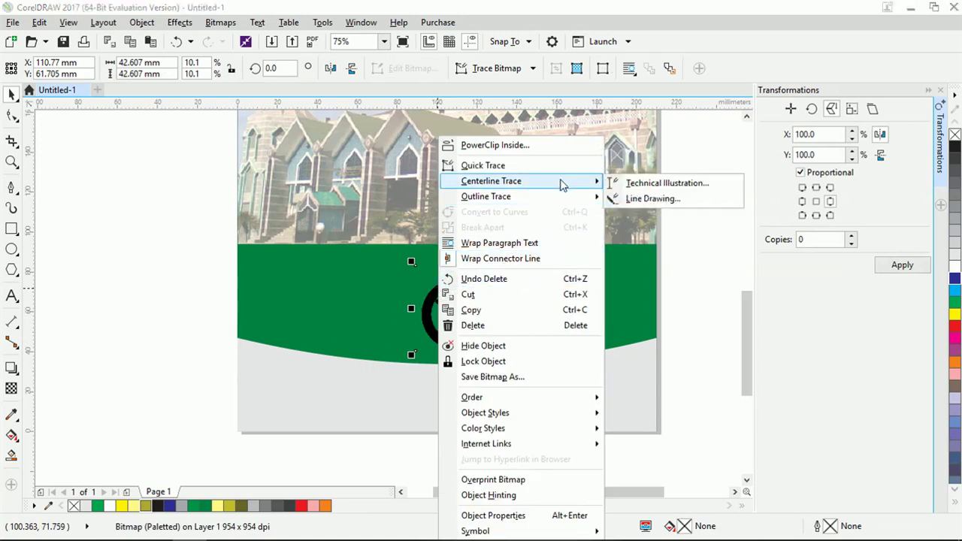
pyautogui.moveTo(575, 197)
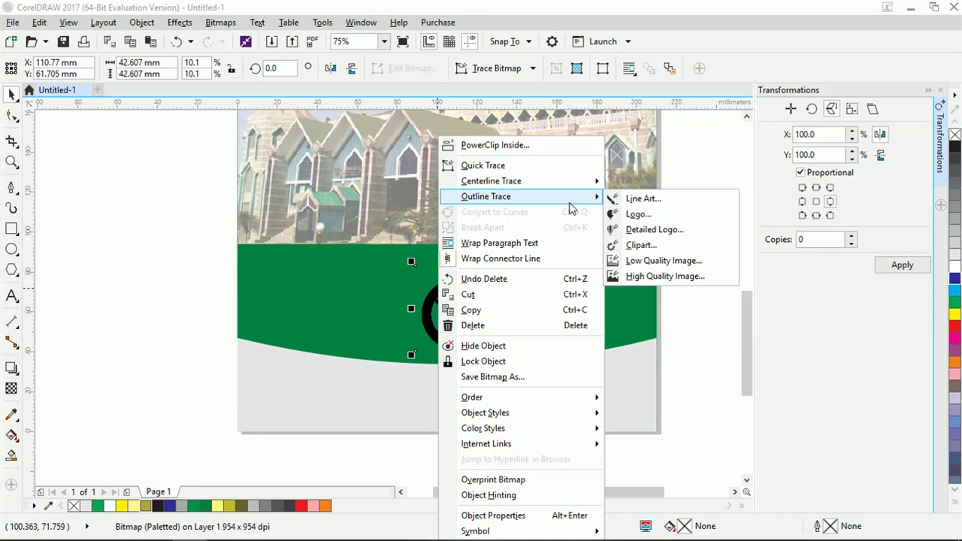
pyautogui.click(676, 216)
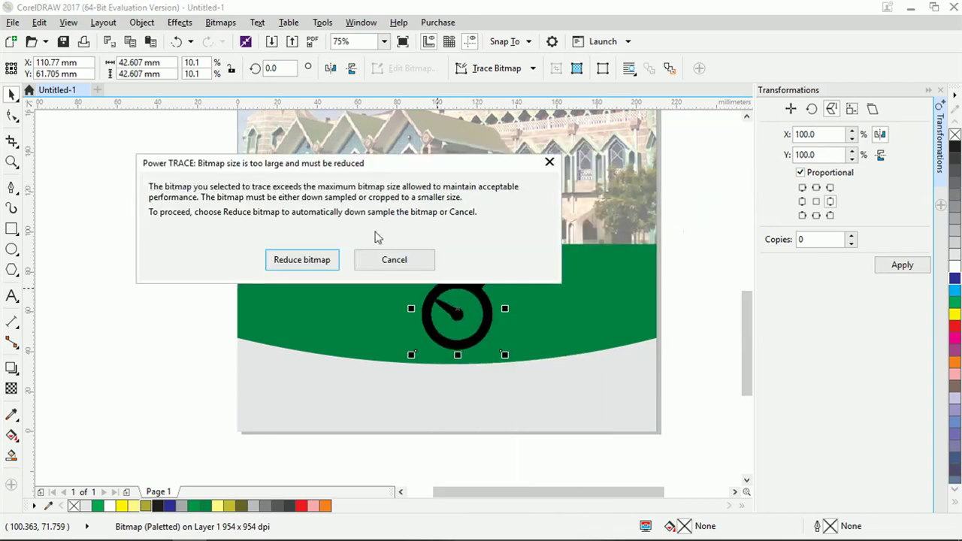
pyautogui.click(381, 260)
# Outline Trace the stopwatch bitmap as a Detailed Logo, with the bitmap reduced and the default trace settings accepted.
pyautogui.rightClick(450, 286)
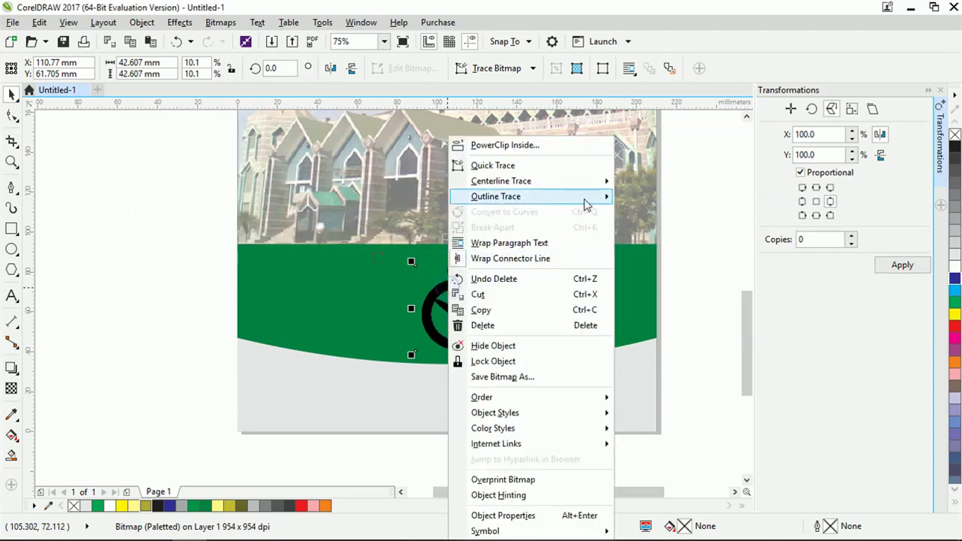
pyautogui.moveTo(586, 203)
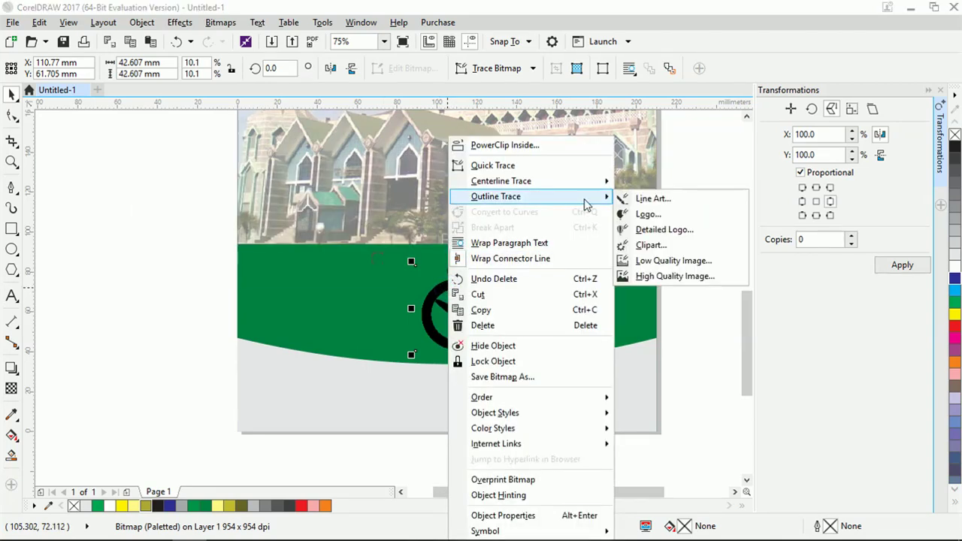
pyautogui.click(689, 232)
pyautogui.click(320, 262)
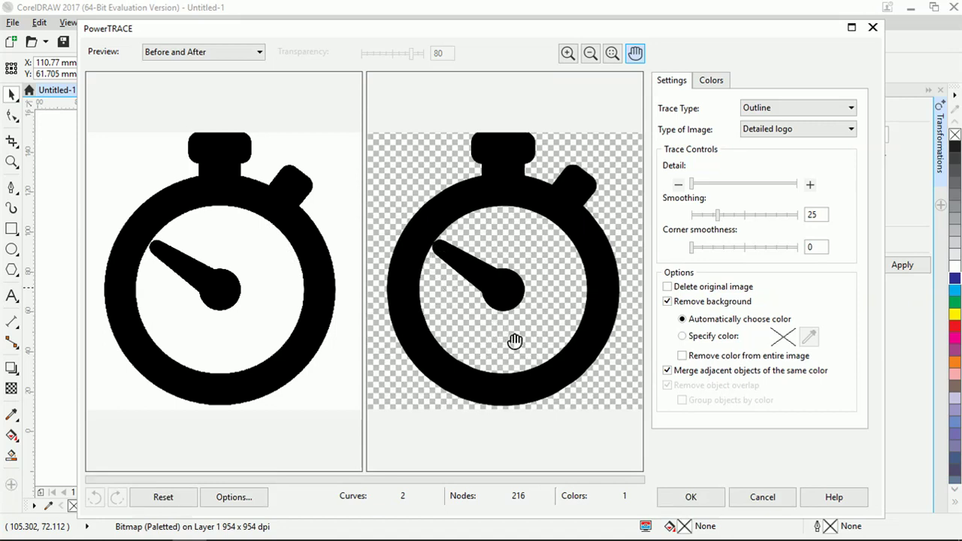
pyautogui.click(693, 500)
# Move the traced stopwatch beside the original toward the page's left edge, and delete the original bitmap.
pyautogui.moveTo(490, 301)
pyautogui.mouseDown()
pyautogui.moveTo(489, 293)
pyautogui.moveTo(367, 304)
pyautogui.mouseUp()
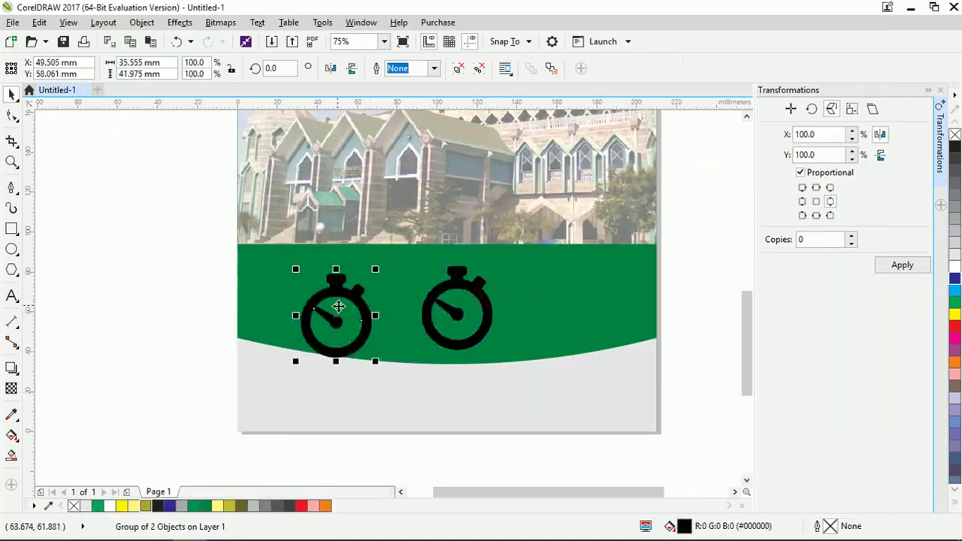
pyautogui.click(456, 284)
pyautogui.press('Delete')
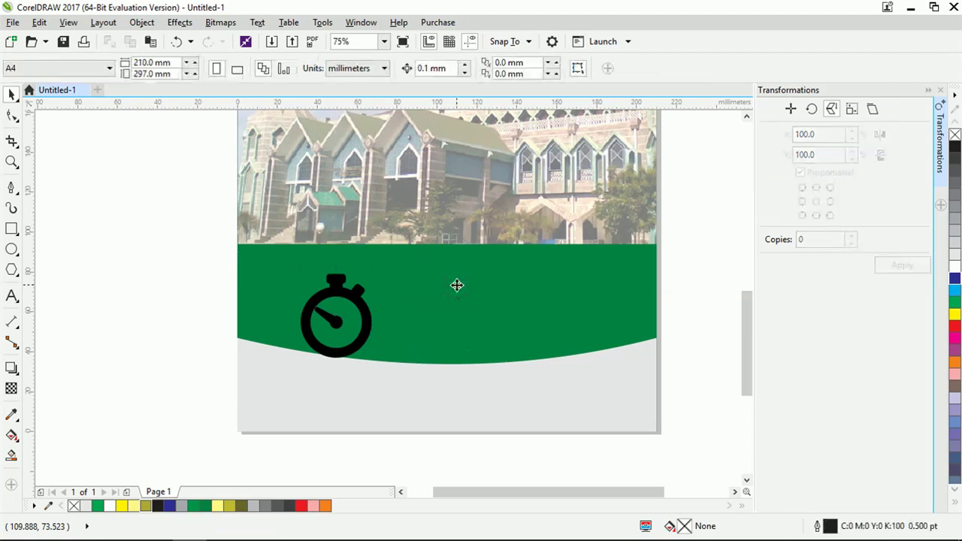
# Fill the traced stopwatch with white and move it to mid-width on the green band.
pyautogui.click(374, 319)
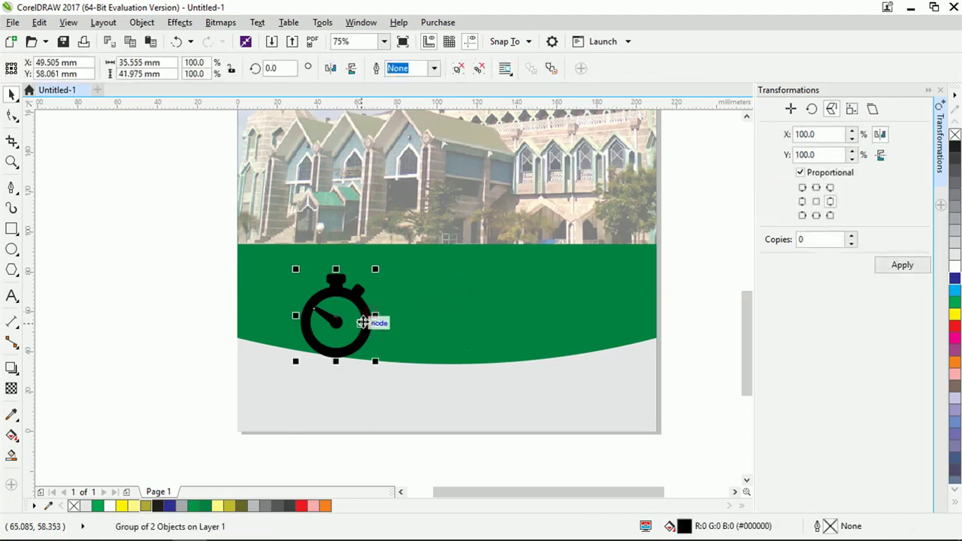
pyautogui.click(955, 265)
pyautogui.moveTo(355, 294); pyautogui.dragTo(464, 279)
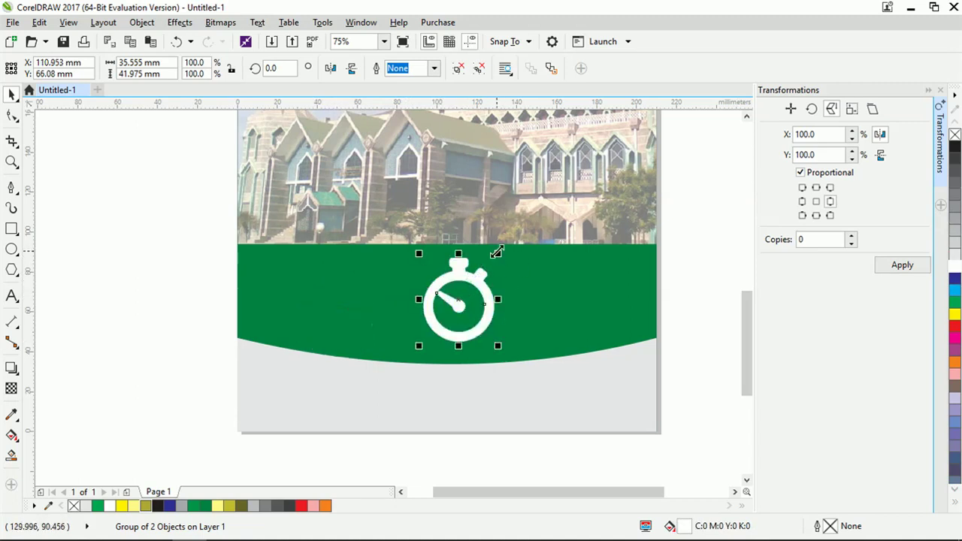
# Scale the white stopwatch to about 14.7 × 17.4 mm and position it mid-width just below the green band's upper edge.
pyautogui.moveTo(499, 256); pyautogui.dragTo(484, 273)
pyautogui.scroll(-2, 469, 298)
pyautogui.scroll(2, 468, 298)
pyautogui.moveTo(447, 332); pyautogui.dragTo(438, 276)
pyautogui.press('Down')
pyautogui.press('Down')
pyautogui.press('Down')
pyautogui.press('Down')
pyautogui.press('Down')
pyautogui.press('Down')
pyautogui.moveTo(469, 251); pyautogui.dragTo(441, 311)
pyautogui.press('Down')
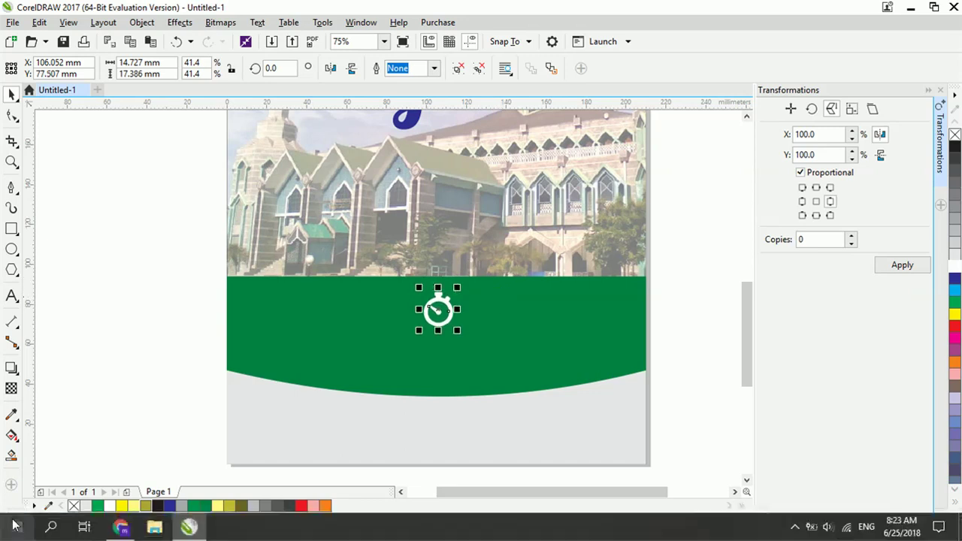
# Switch to Chrome and search Google Images for "masjid icon png".
pyautogui.click(120, 531)
pyautogui.scroll(1, 350, 207)
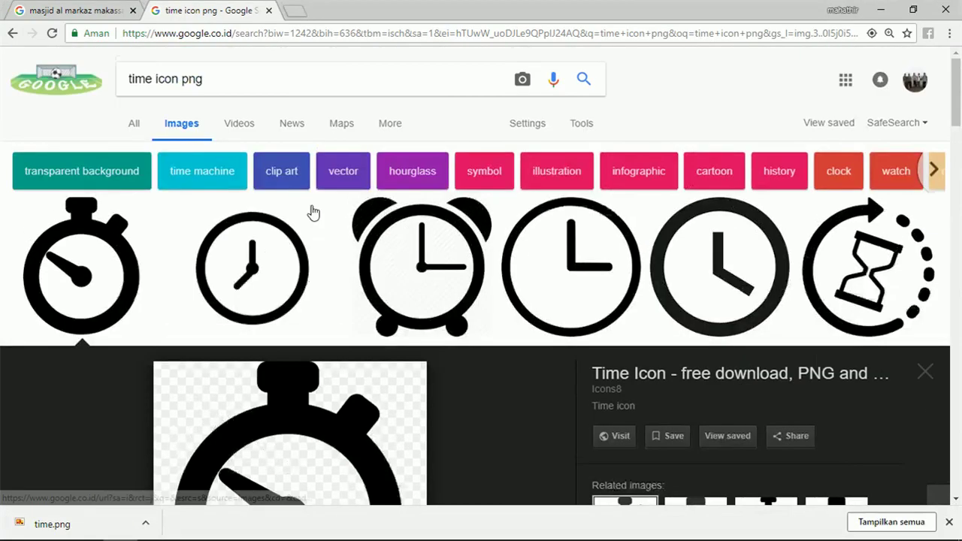
pyautogui.doubleClick(129, 82)
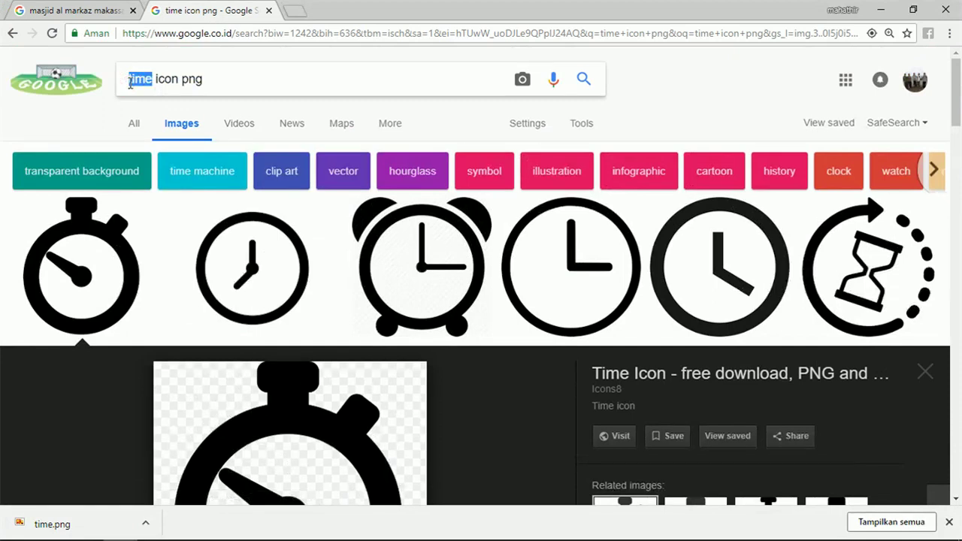
pyautogui.write('masjid')
pyautogui.press('Return')
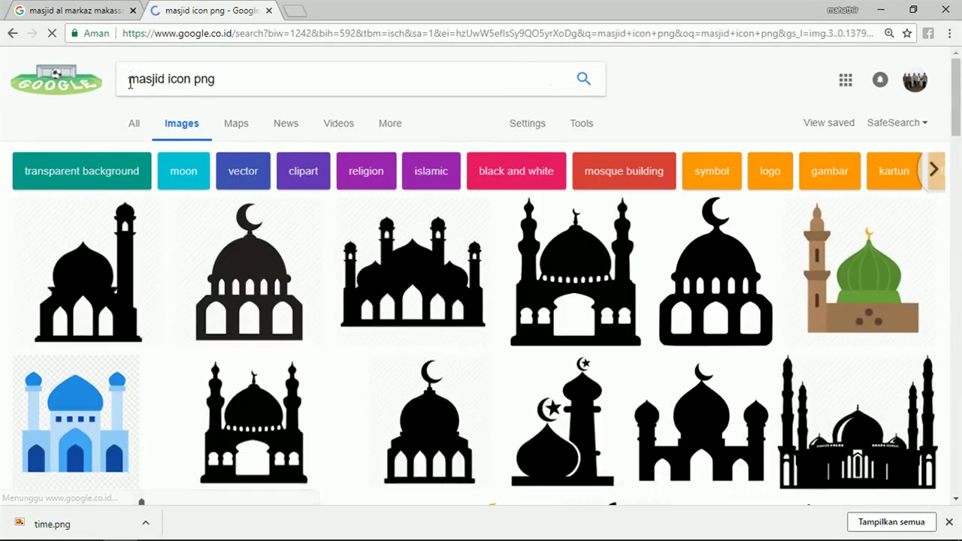
# Open the black domed mosque icon with a crescent from the first result row and save the image.
pyautogui.click(263, 288)
pyautogui.rightClick(276, 280)
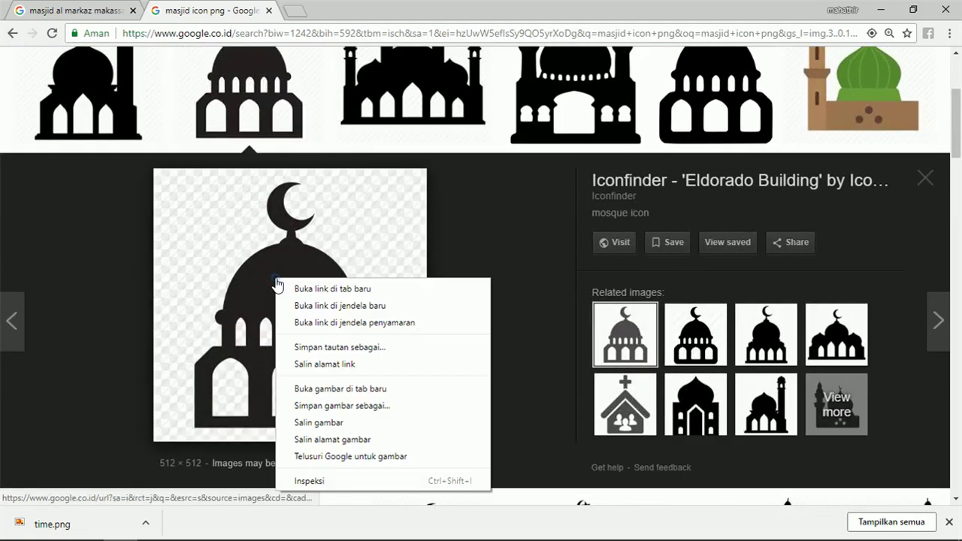
pyautogui.click(354, 406)
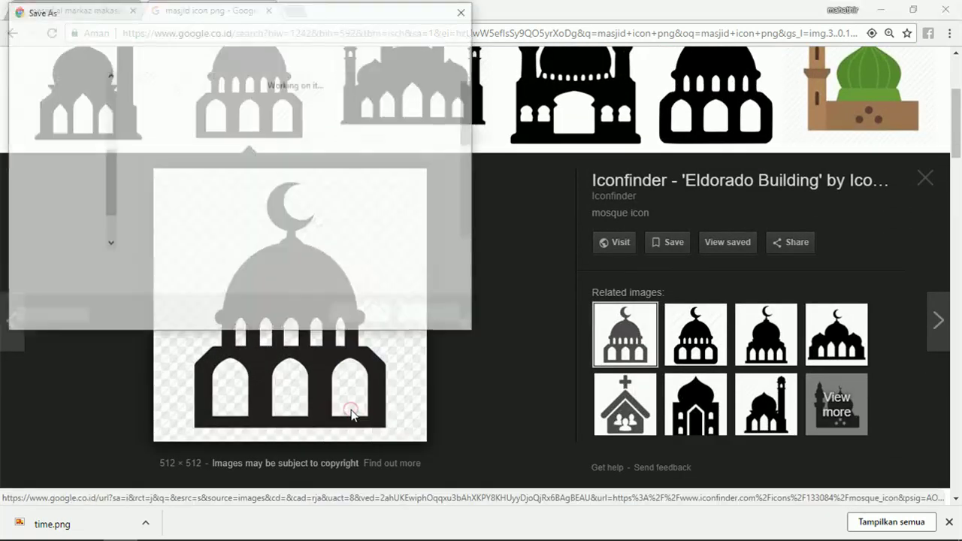
pyautogui.click(361, 319)
# Bring the downloaded mosque icon into the CorelDRAW poster and Outline Trace it as a Logo with the default settings.
pyautogui.moveTo(80, 524); pyautogui.dragTo(158, 532)
pyautogui.moveTo(179, 531)
pyautogui.mouseDown()
pyautogui.moveTo(188, 522)
pyautogui.moveTo(200, 393)
pyautogui.moveTo(238, 386)
pyautogui.moveTo(287, 279)
pyautogui.mouseUp()
pyautogui.rightClick(286, 279)
pyautogui.moveTo(433, 181)
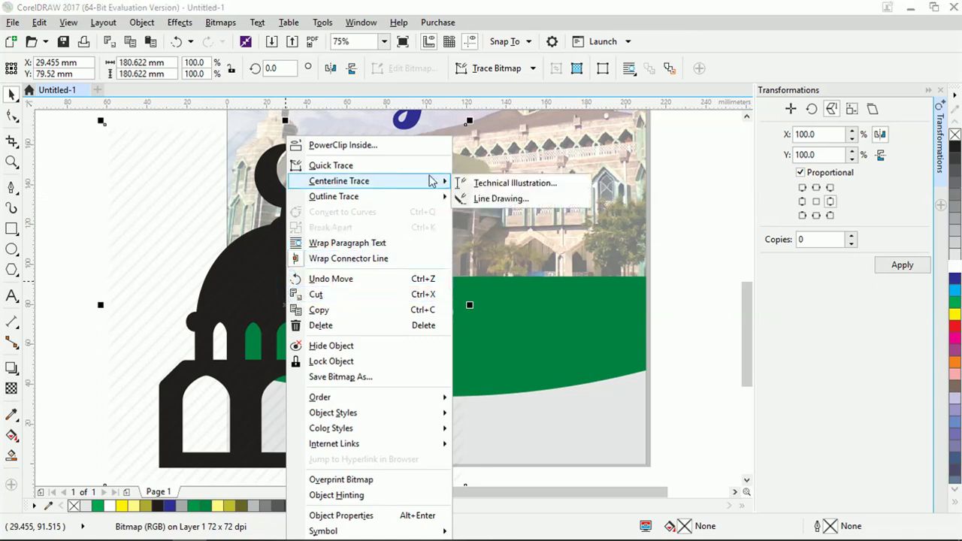
pyautogui.moveTo(424, 197)
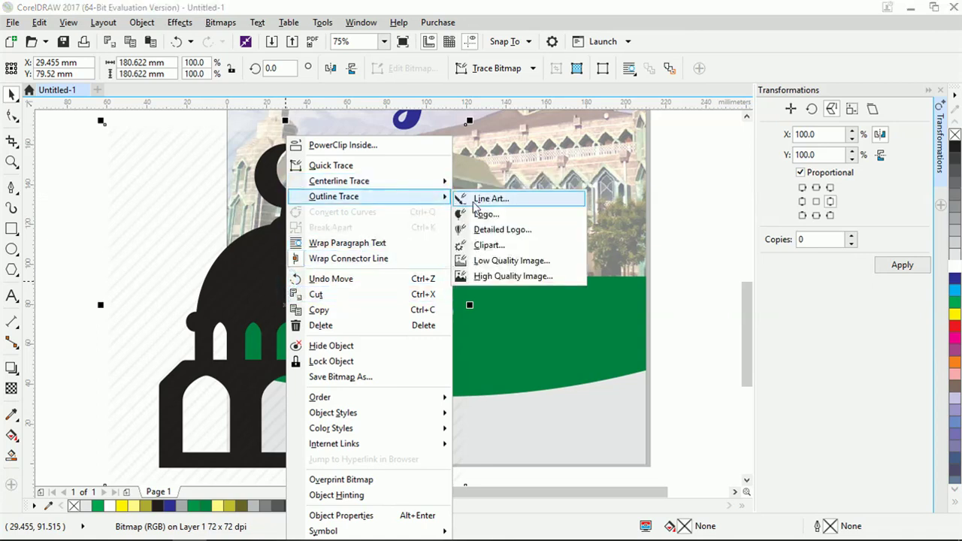
pyautogui.click(528, 216)
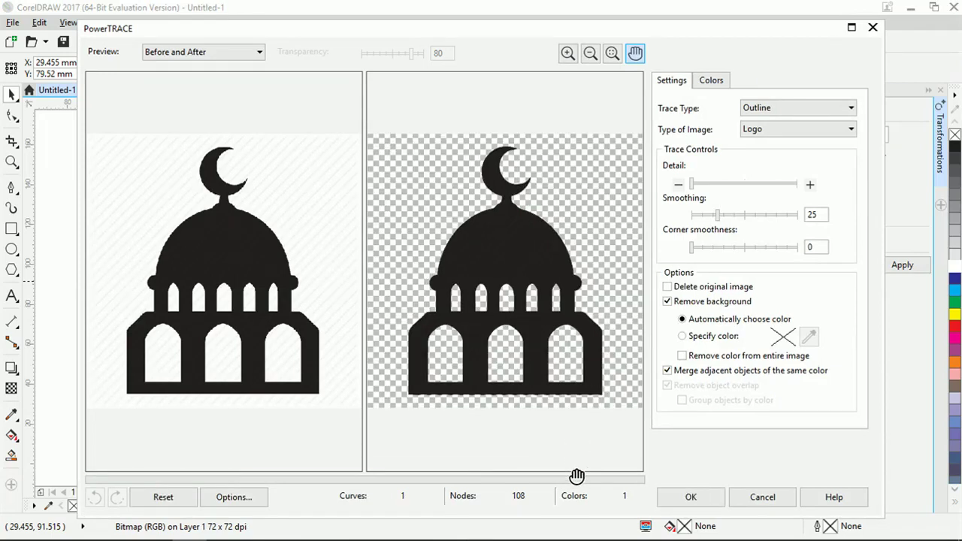
pyautogui.click(713, 499)
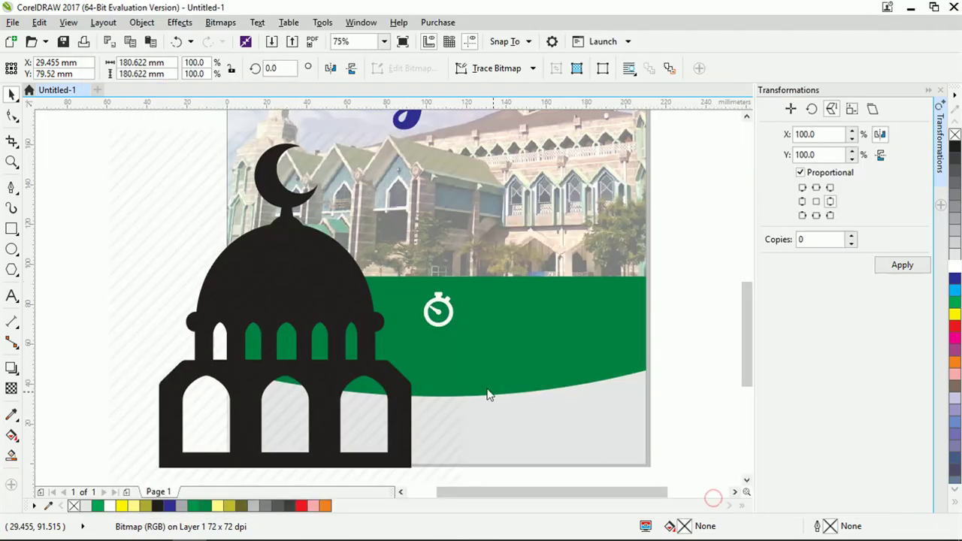
# Move the traced mosque off the original toward the page's right side, and delete the original mosque bitmap.
pyautogui.moveTo(295, 278); pyautogui.dragTo(557, 284)
pyautogui.click(307, 288)
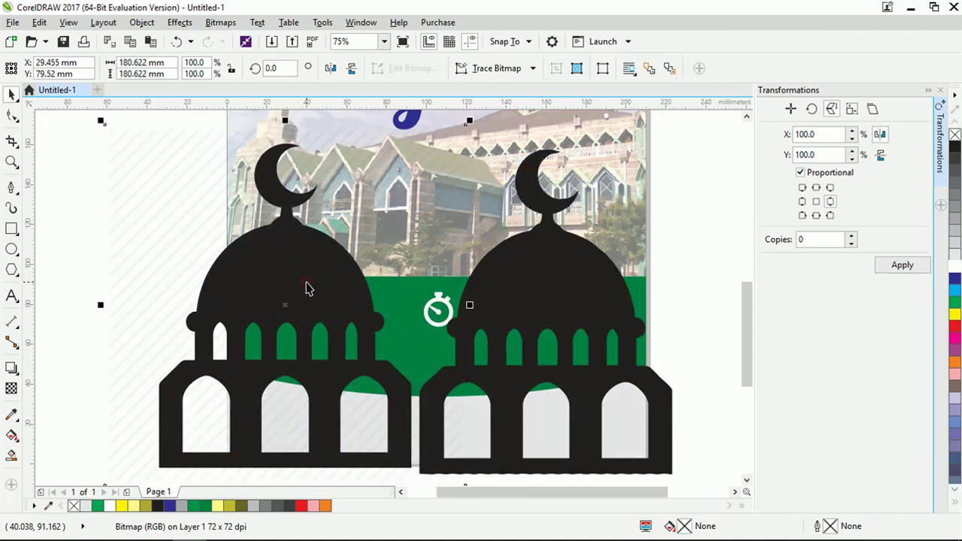
pyautogui.press('Delete')
# Scale the traced mosque to about 13.4 × 17.2 mm, matching the stopwatch's height and vertical position.
pyautogui.click(602, 290)
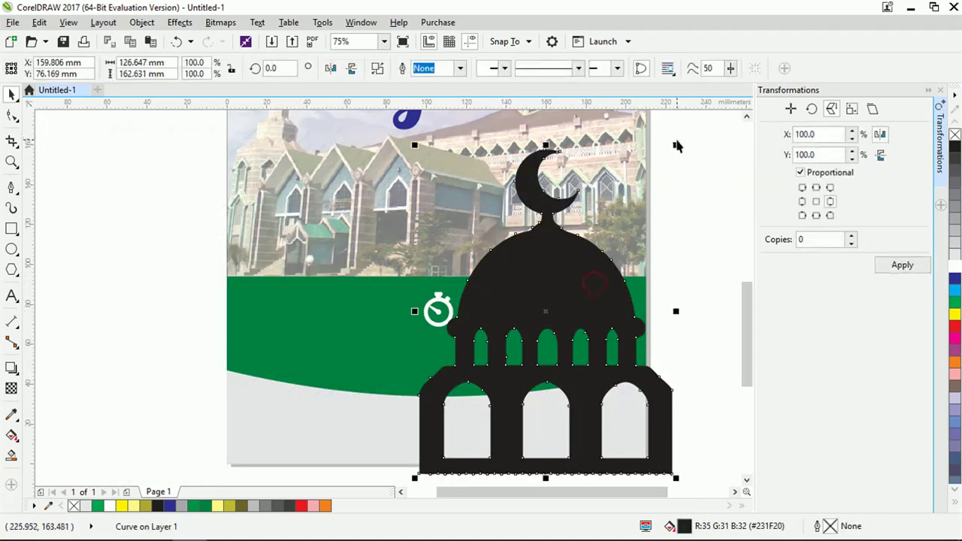
pyautogui.moveTo(677, 145); pyautogui.dragTo(470, 319)
pyautogui.scroll(3, 453, 303)
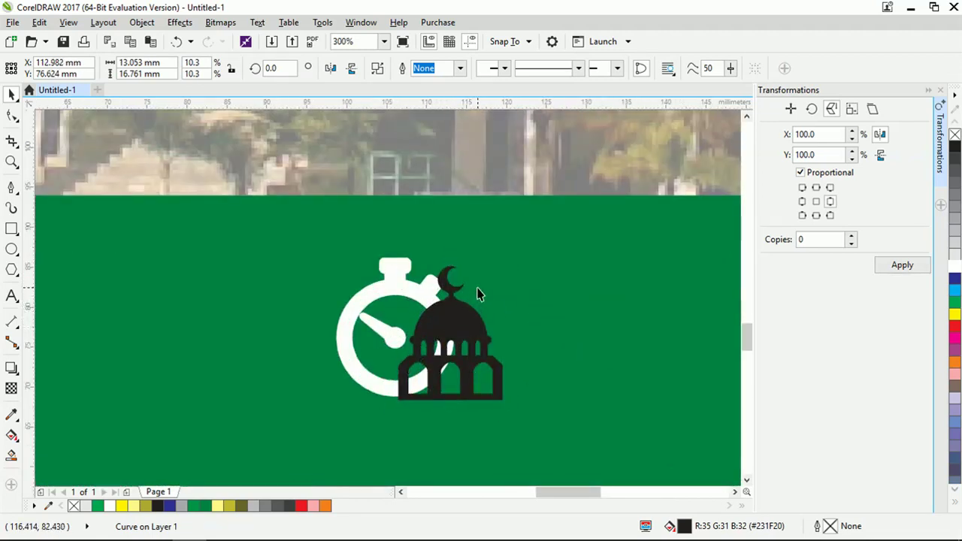
pyautogui.press('Up')
pyautogui.moveTo(510, 259); pyautogui.dragTo(519, 258)
# Fill the mosque icon with white and place it right of the stopwatch on the green band, at about X 159.4 mm.
pyautogui.click(955, 265)
pyautogui.scroll(-1, 350, 340)
pyautogui.moveTo(353, 338); pyautogui.dragTo(607, 342)
pyautogui.scroll(-2, 489, 372)
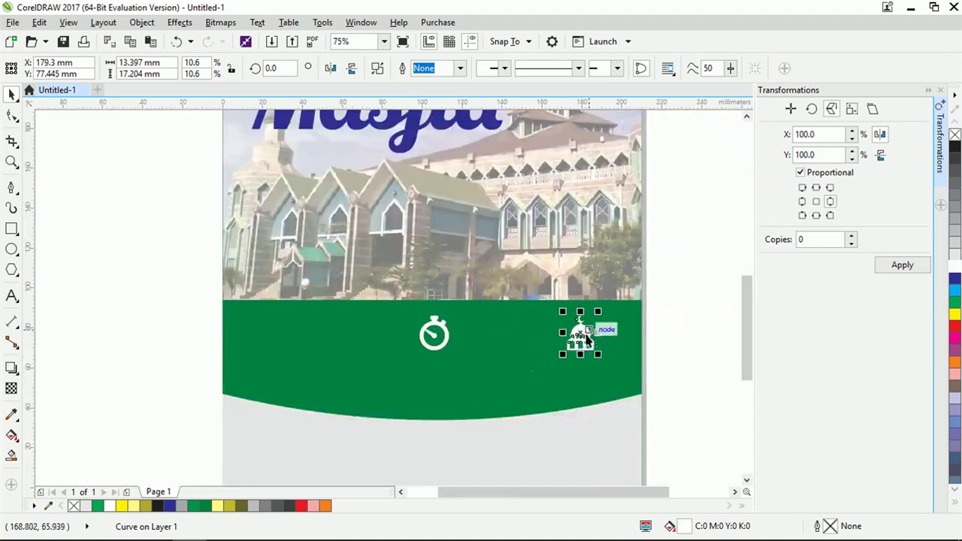
pyautogui.moveTo(586, 340); pyautogui.dragTo(544, 328)
pyautogui.click(687, 389)
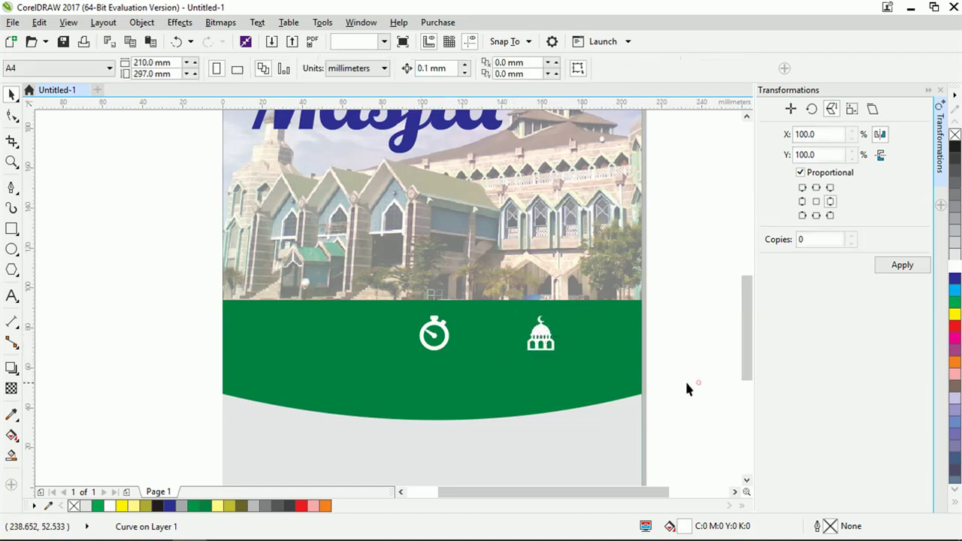
pyautogui.click(540, 334)
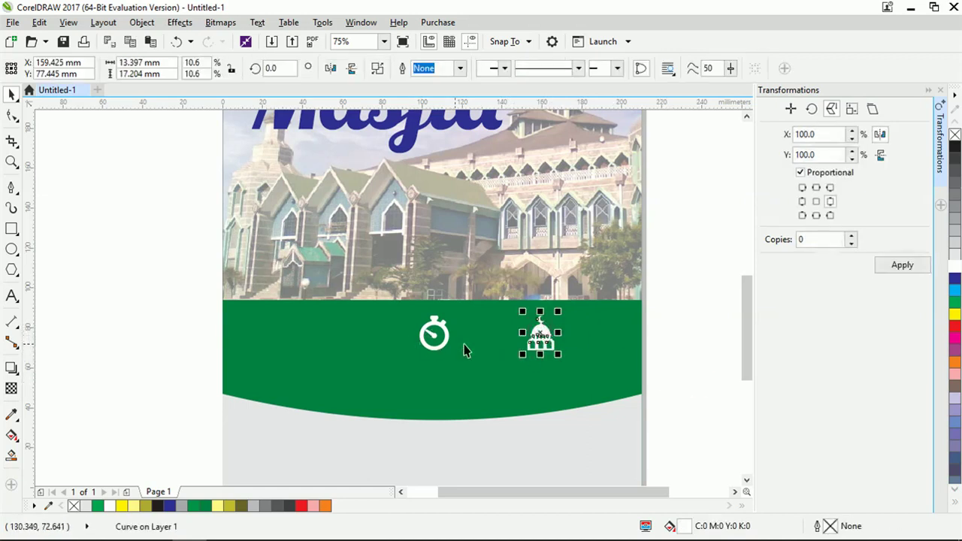
# Switch to Chrome and search Google Images for "calander icon png".
pyautogui.click(151, 352)
pyautogui.moveTo(164, 530)
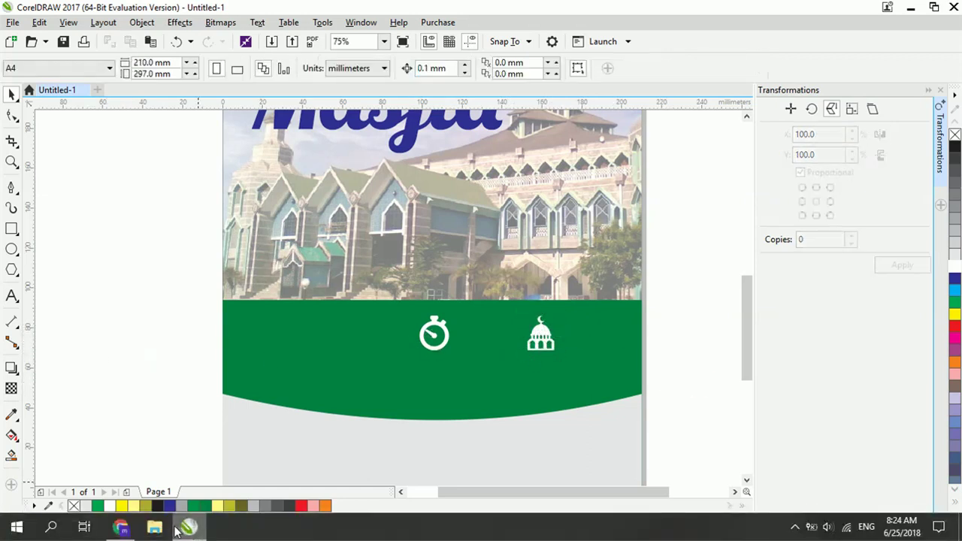
pyautogui.click(119, 533)
pyautogui.scroll(3, 125, 133)
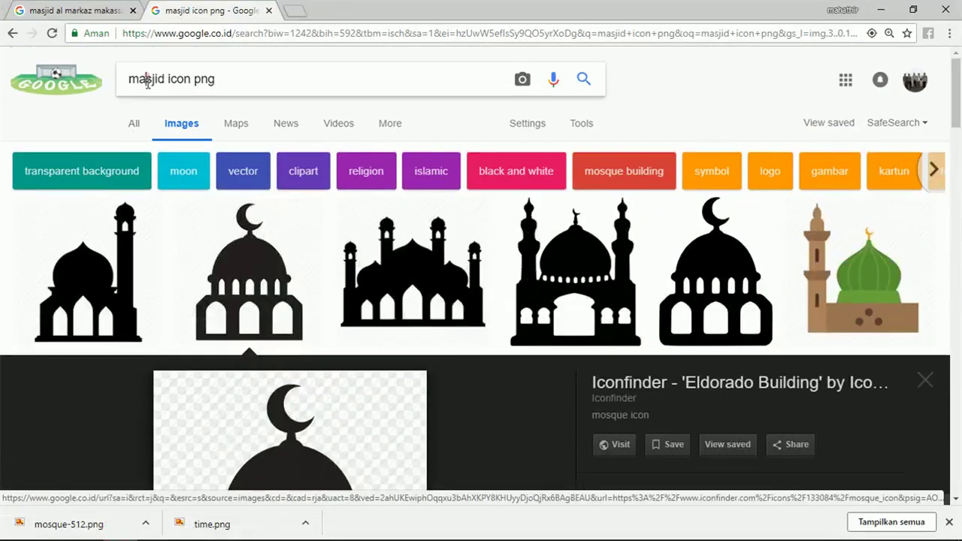
pyautogui.doubleClick(148, 83)
pyautogui.write('calander')
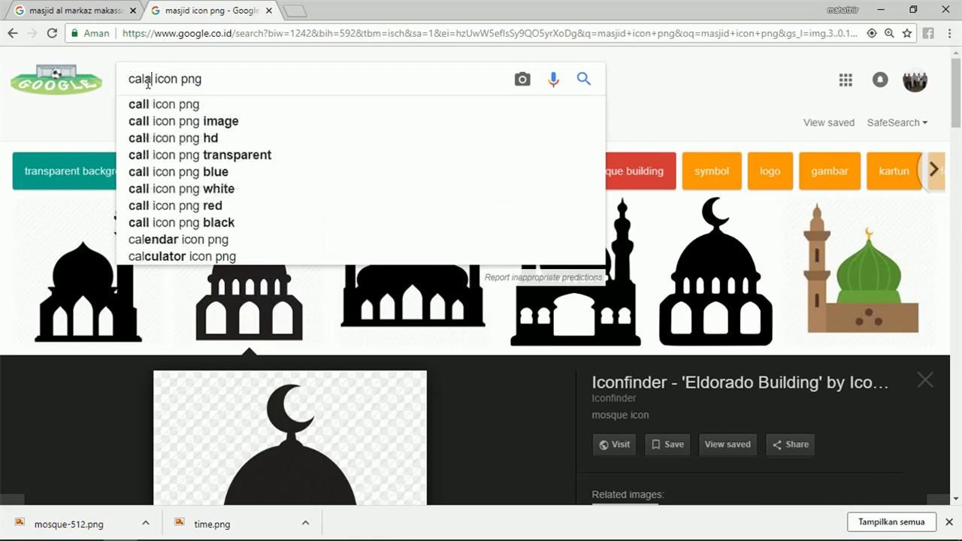
pyautogui.press('Return')
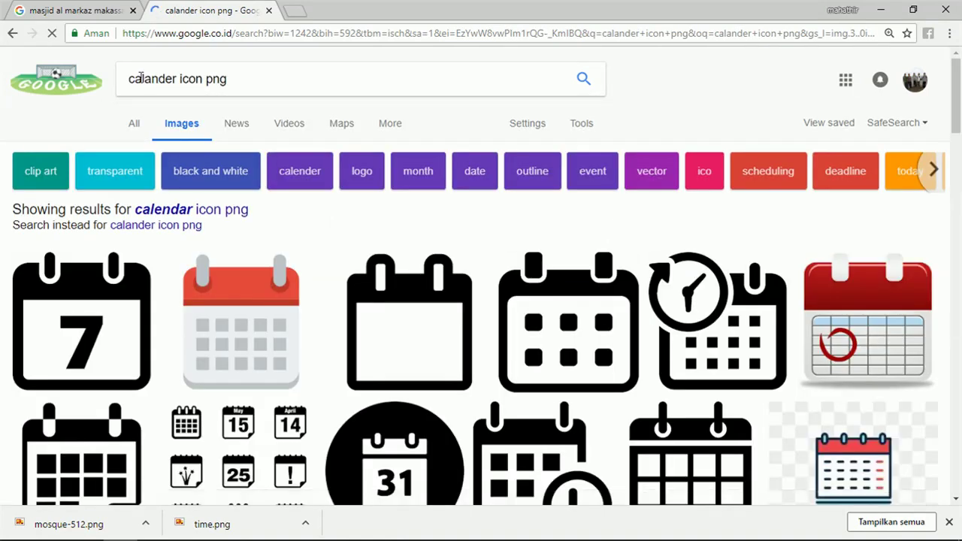
# Open the black Calendar 2 icon with six square dots and save it to Downloads as Calendar-2.png.
pyautogui.scroll(-1, 294, 248)
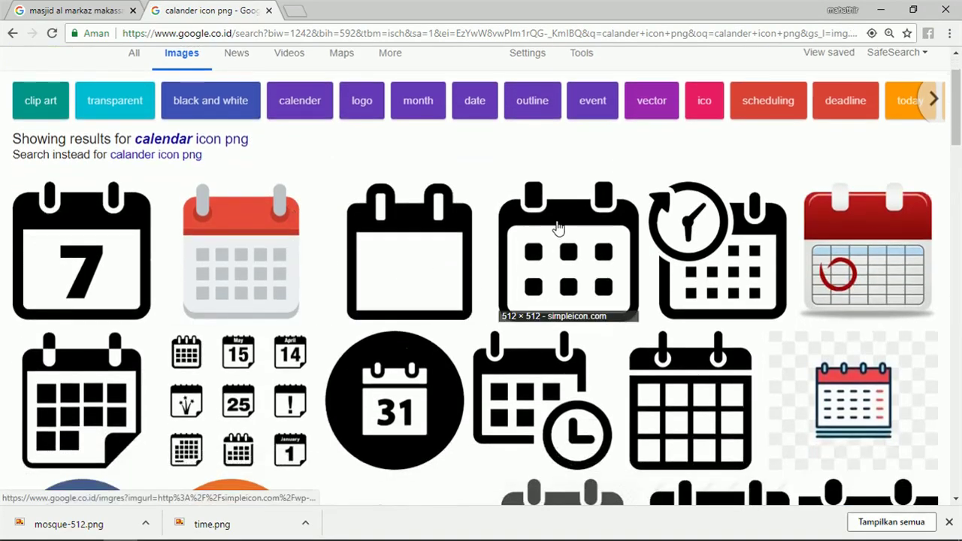
pyautogui.click(558, 229)
pyautogui.rightClick(316, 232)
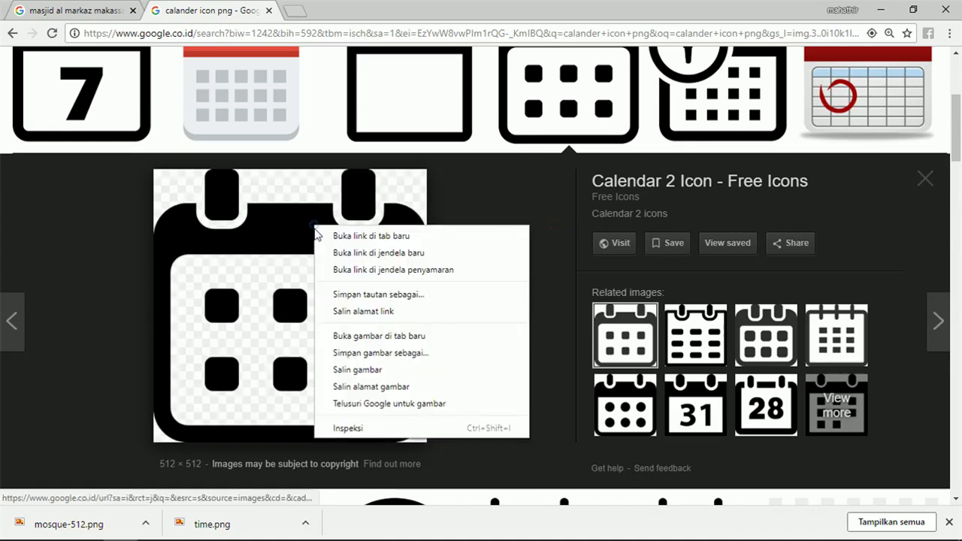
pyautogui.click(474, 353)
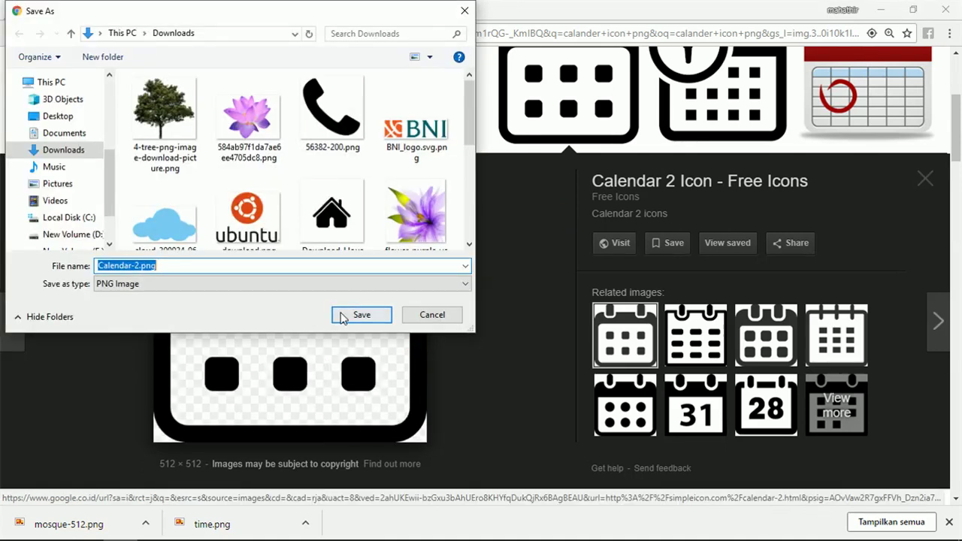
pyautogui.click(362, 315)
# Bring Calendar-2.png into the CorelDRAW poster, scaled to about 17.6 mm square and placed left of the stopwatch on the green band.
pyautogui.moveTo(93, 539); pyautogui.dragTo(305, 346)
pyautogui.moveTo(489, 158); pyautogui.dragTo(236, 408)
pyautogui.moveTo(197, 444); pyautogui.dragTo(357, 331)
pyautogui.moveTo(398, 407); pyautogui.dragTo(354, 369)
pyautogui.scroll(2, 455, 347)
pyautogui.moveTo(163, 284); pyautogui.dragTo(359, 312)
pyautogui.moveTo(302, 413); pyautogui.dragTo(356, 361)
pyautogui.moveTo(394, 302); pyautogui.dragTo(278, 301)
pyautogui.rightClick(280, 300)
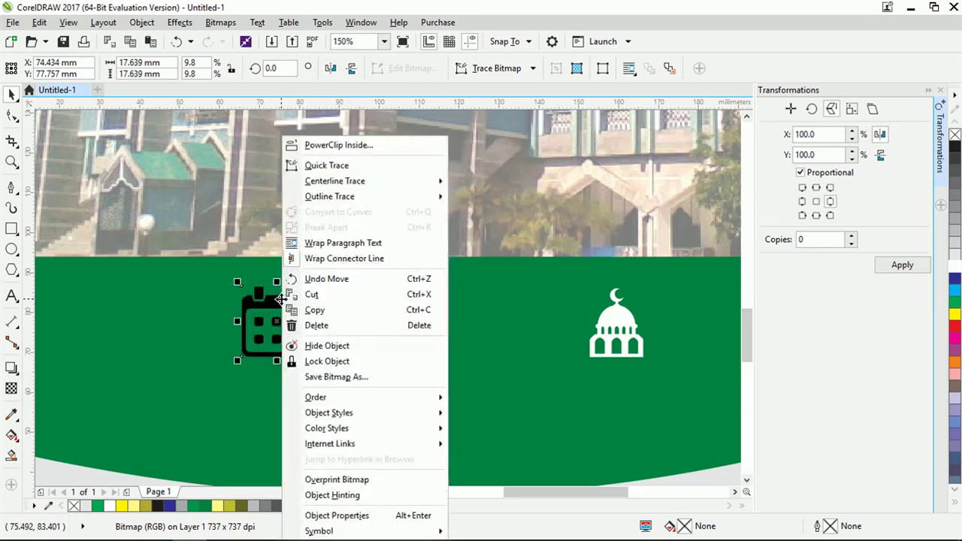
pyautogui.moveTo(421, 197)
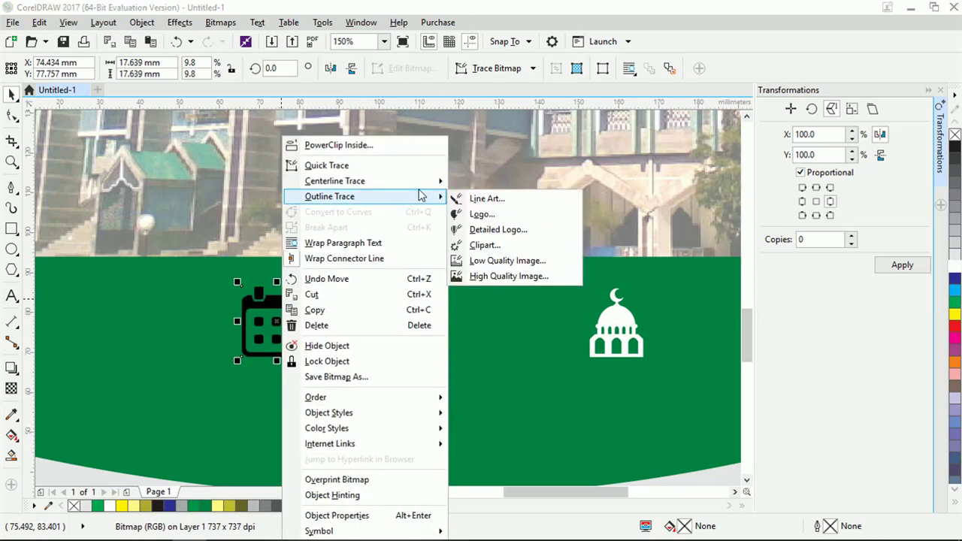
pyautogui.click(506, 216)
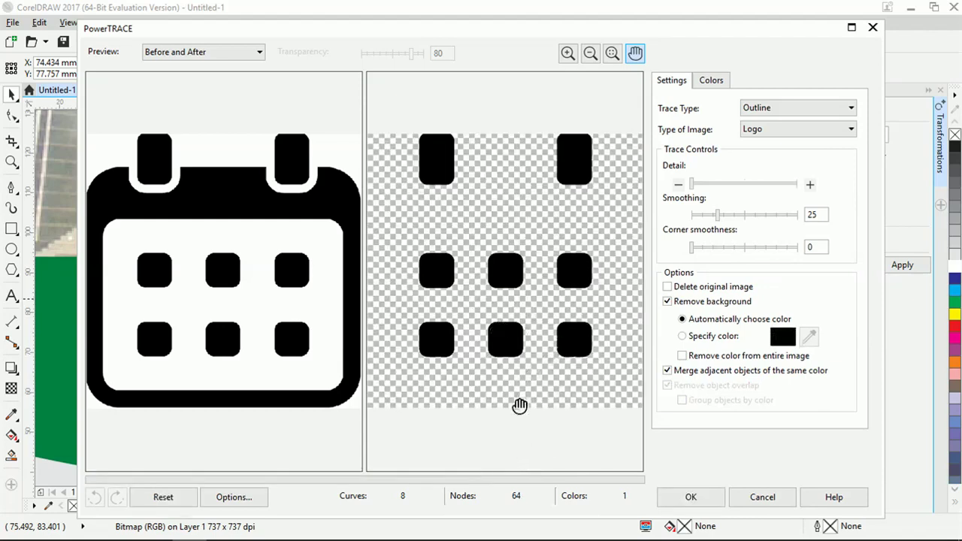
pyautogui.scroll(-1, 519, 408)
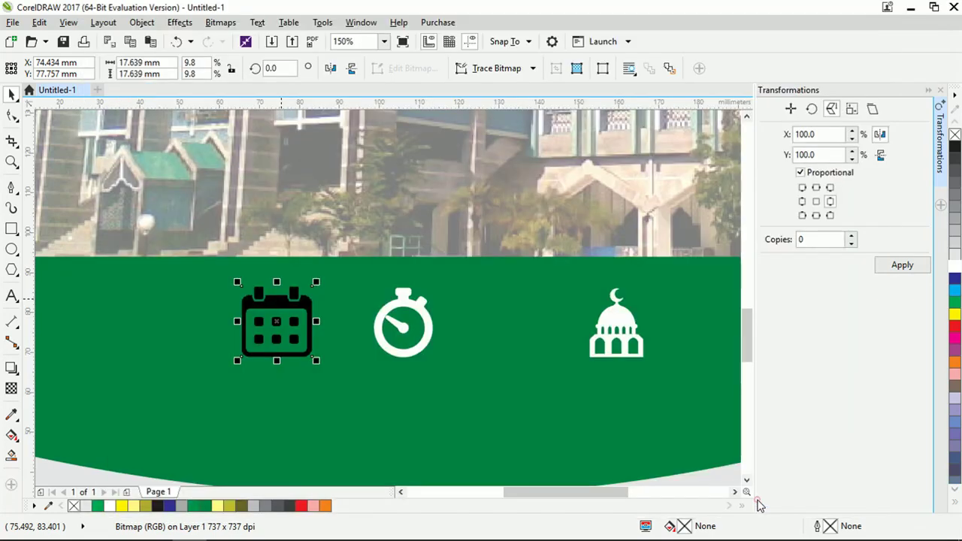
pyautogui.click(758, 501)
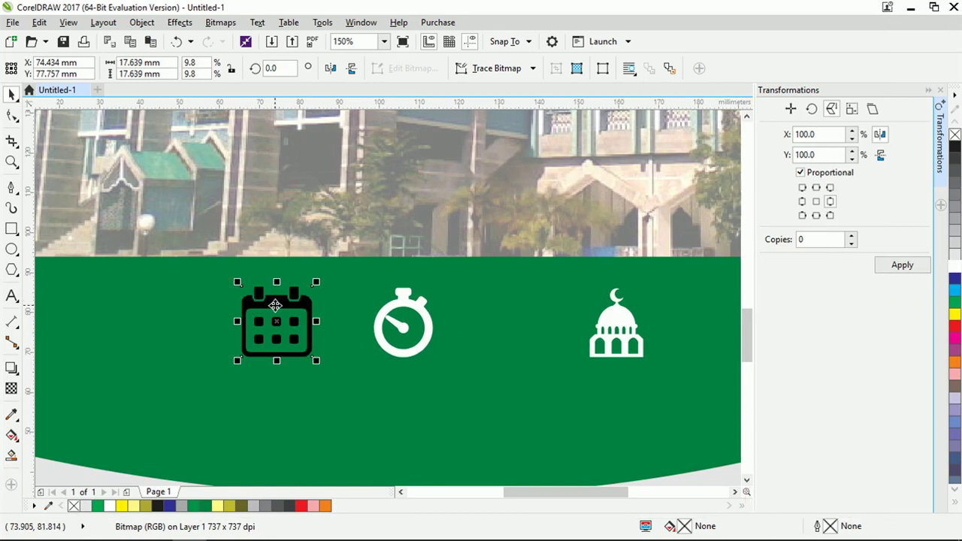
# Outline Trace the calendar bitmap with the image type Line art and Remove background turned off.
pyautogui.rightClick(275, 305)
pyautogui.moveTo(413, 204)
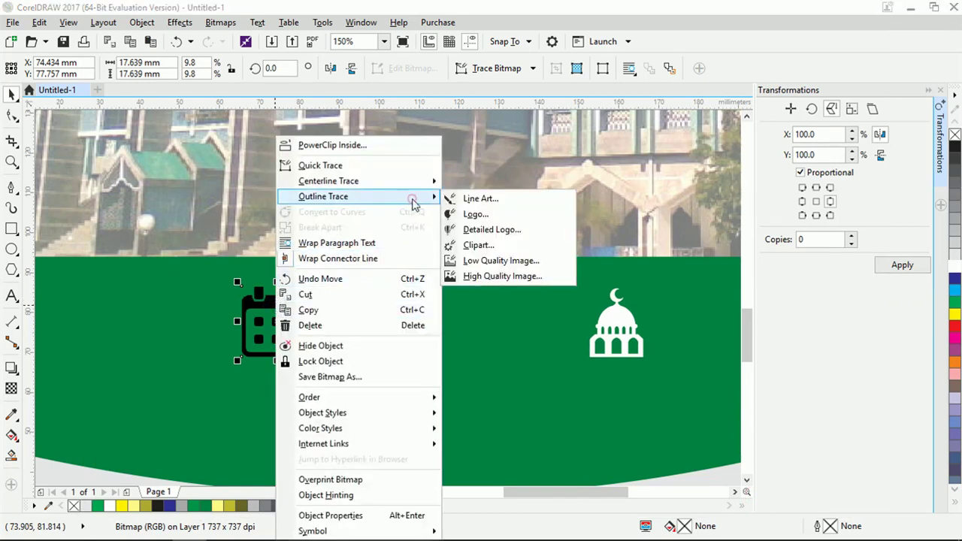
pyautogui.click(487, 228)
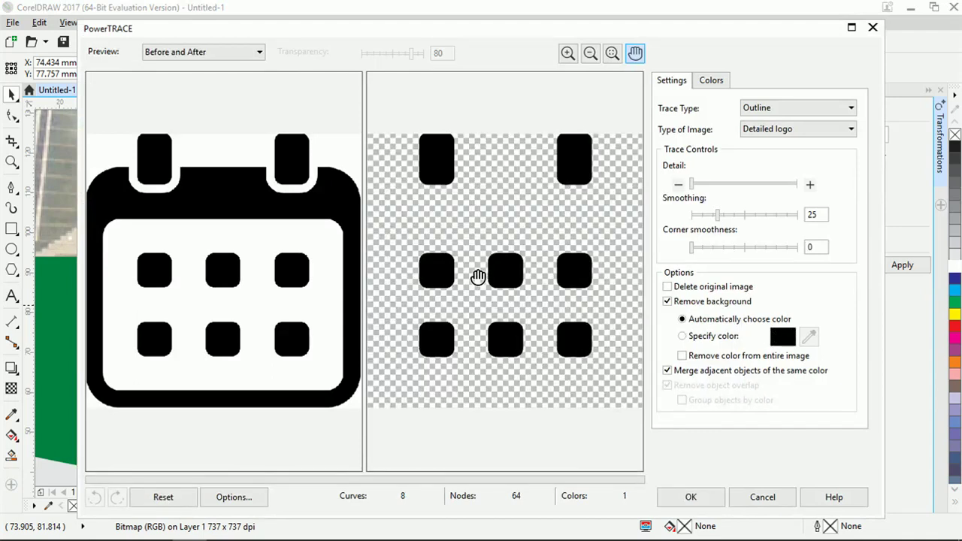
pyautogui.click(774, 109)
pyautogui.click(778, 122)
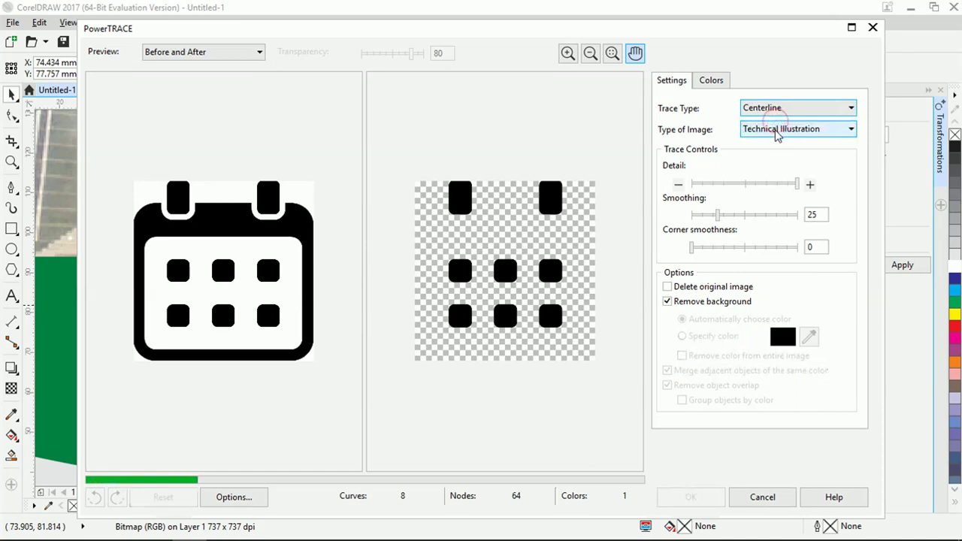
pyautogui.click(778, 132)
pyautogui.click(776, 152)
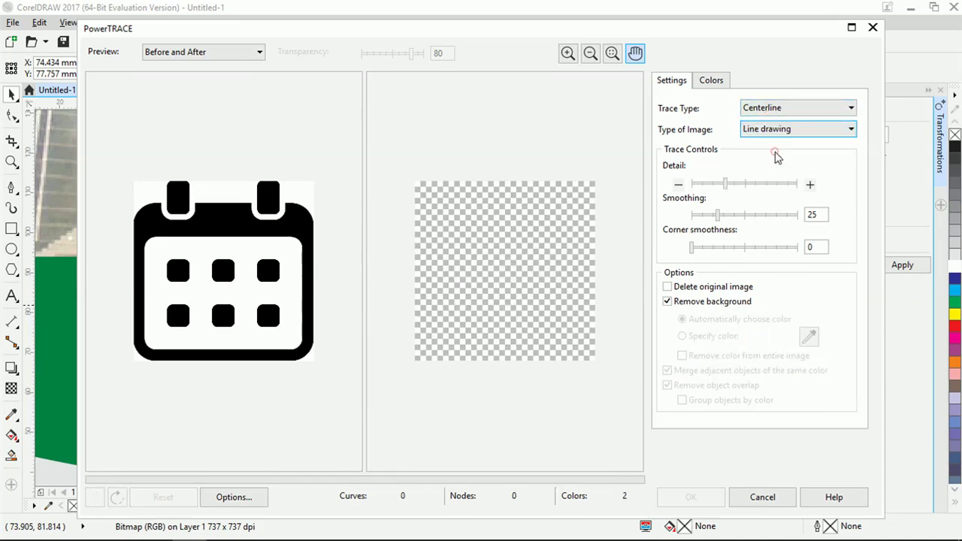
pyautogui.click(777, 111)
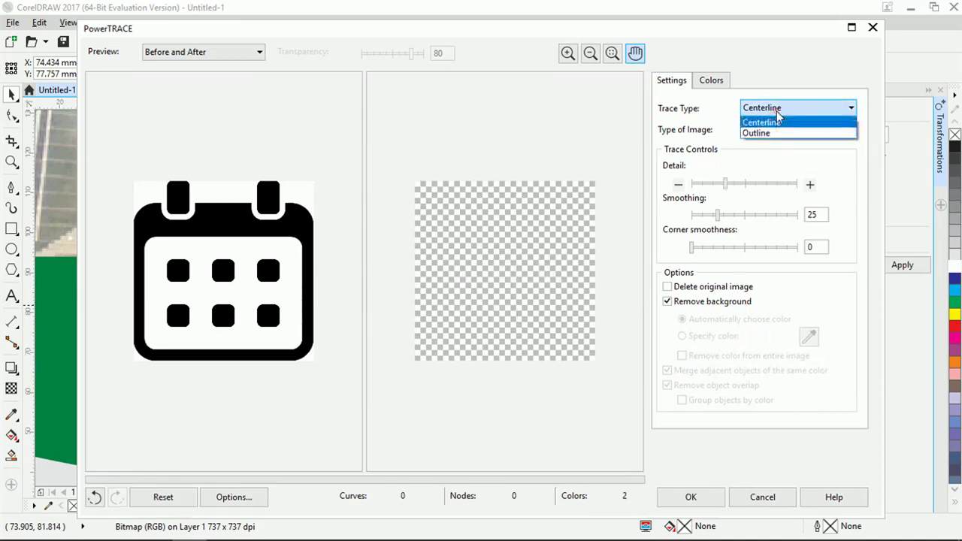
pyautogui.click(776, 134)
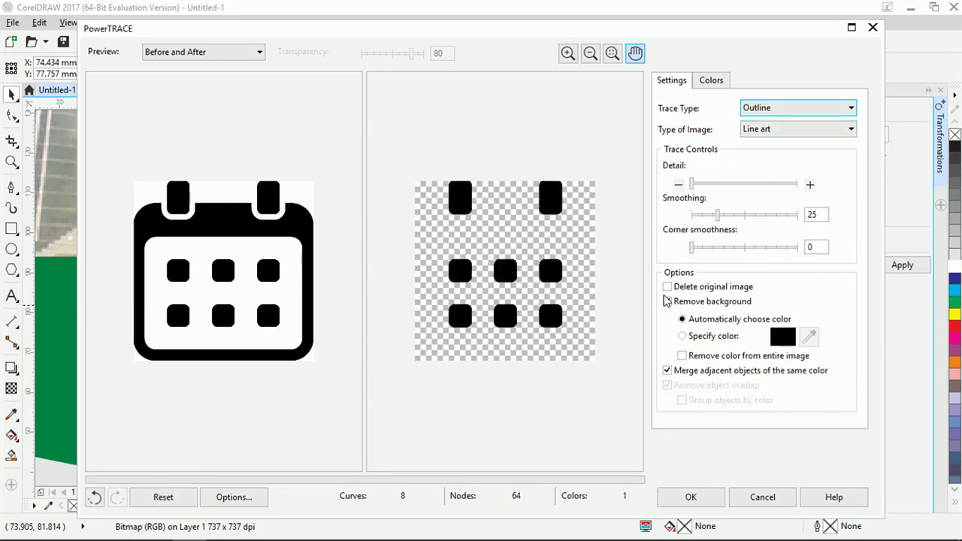
pyautogui.click(667, 300)
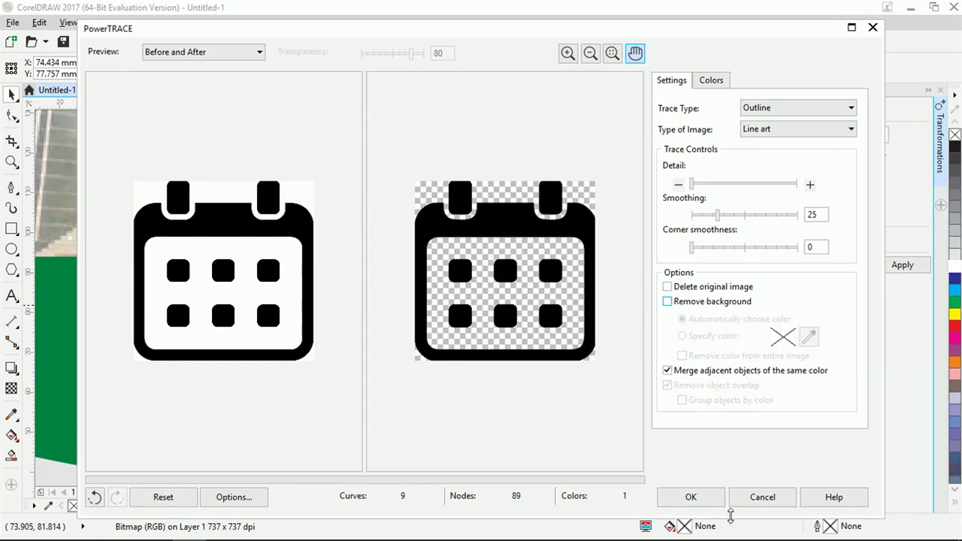
pyautogui.click(713, 500)
# Move the traced calendar left off the original to about X 54.1 mm, and delete the original calendar bitmap.
pyautogui.click(279, 301)
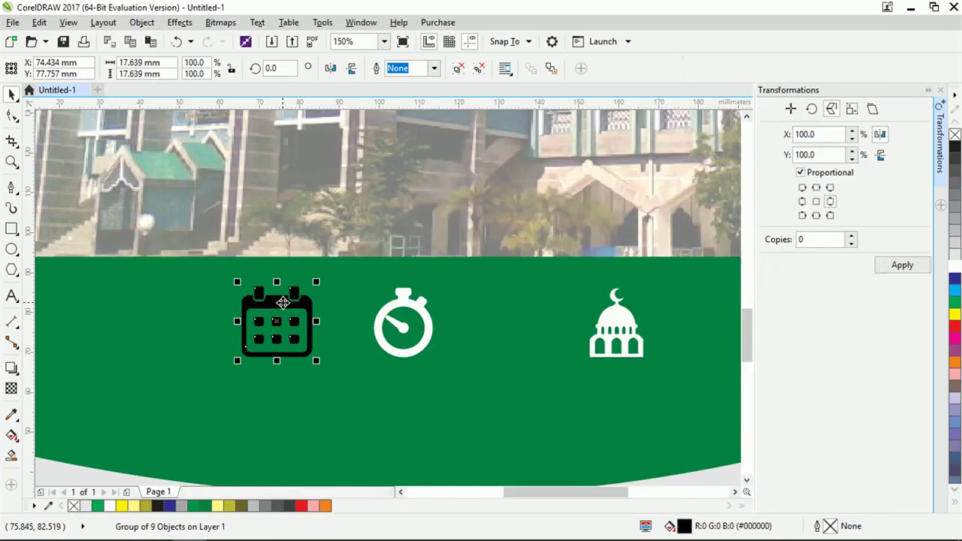
pyautogui.moveTo(283, 303); pyautogui.dragTo(202, 304)
pyautogui.click(271, 304)
pyautogui.press('Delete')
# Fill the traced calendar with white, then scale it to about 16.6 mm square and position it at about X 50.8 mm, Y 78.3 mm.
pyautogui.click(204, 318)
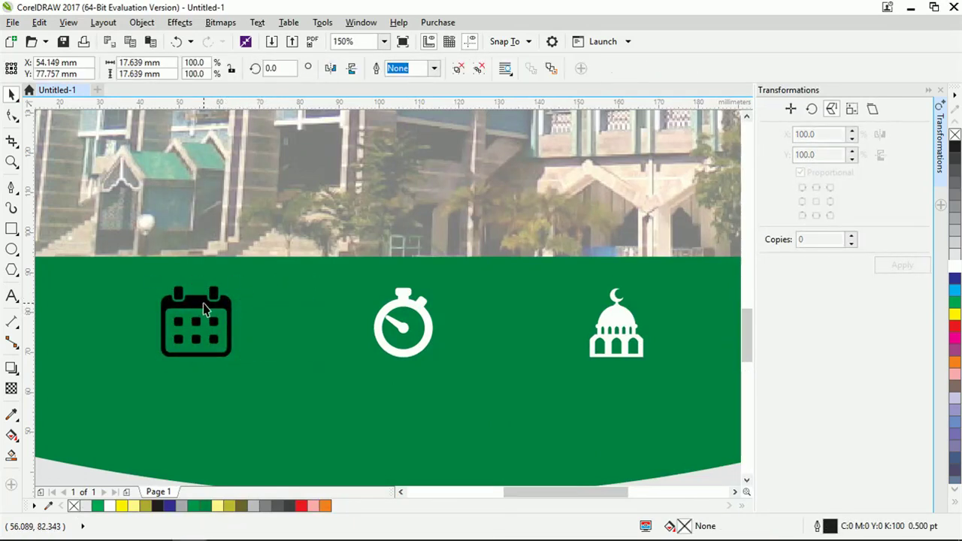
pyautogui.click(113, 506)
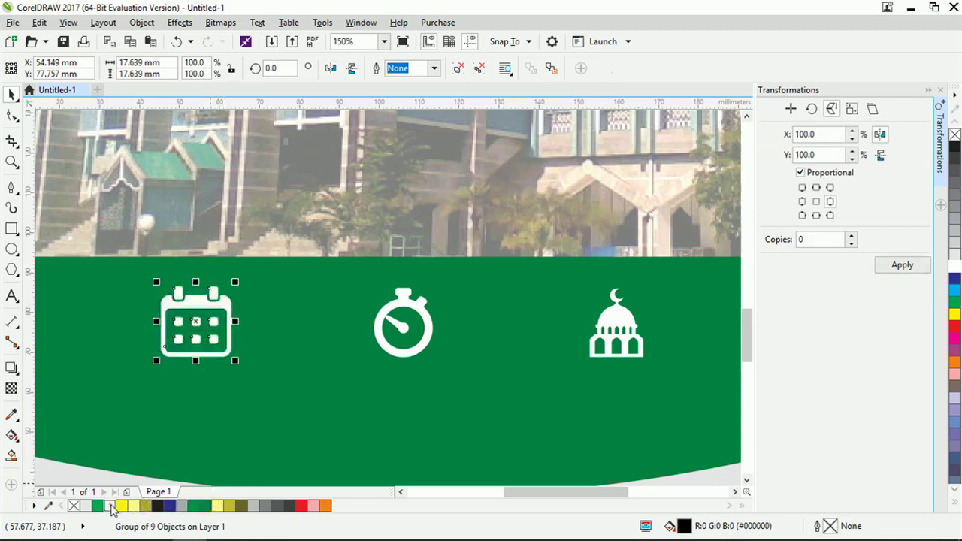
pyautogui.scroll(-2, 436, 383)
pyautogui.scroll(1, 369, 376)
pyautogui.moveTo(376, 370); pyautogui.dragTo(369, 373)
pyautogui.press('Left')
pyautogui.press('Left')
pyautogui.press('Left')
pyautogui.press('Left')
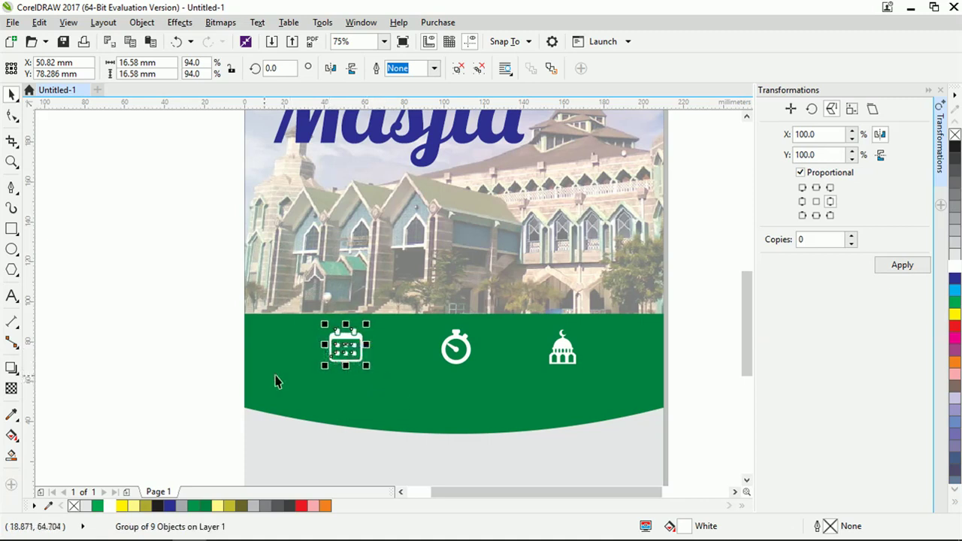
pyautogui.click(162, 370)
# Add the artistic text "Hari Ahad" at 24 pt below the calendar icon and centre-align it.
pyautogui.press('F8')
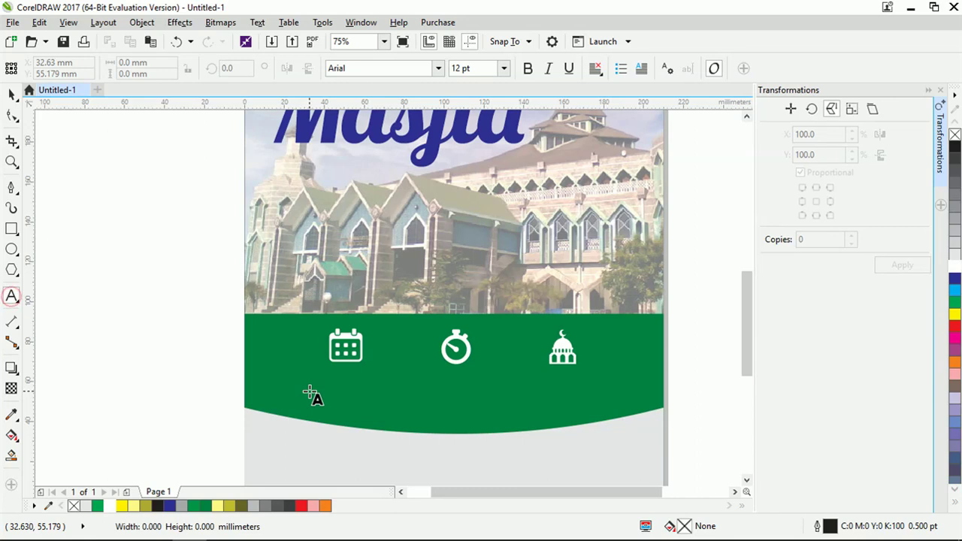
pyautogui.click(309, 386)
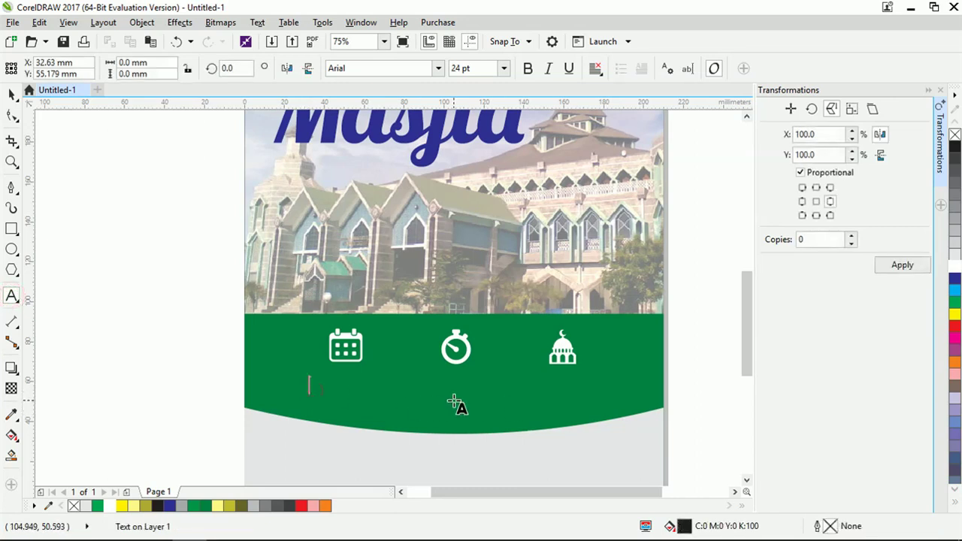
pyautogui.write('Hari Ahda')
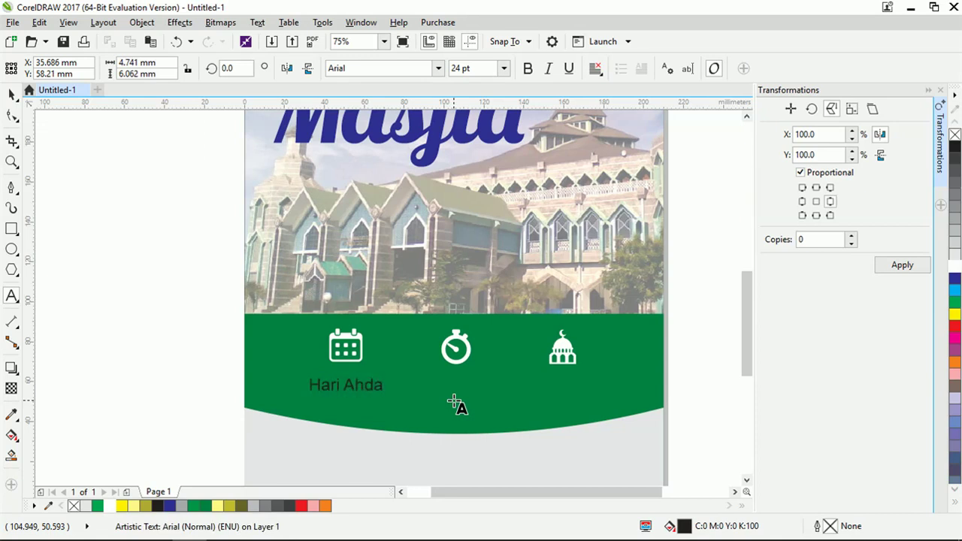
pyautogui.press('BackSpace')
pyautogui.press('BackSpace')
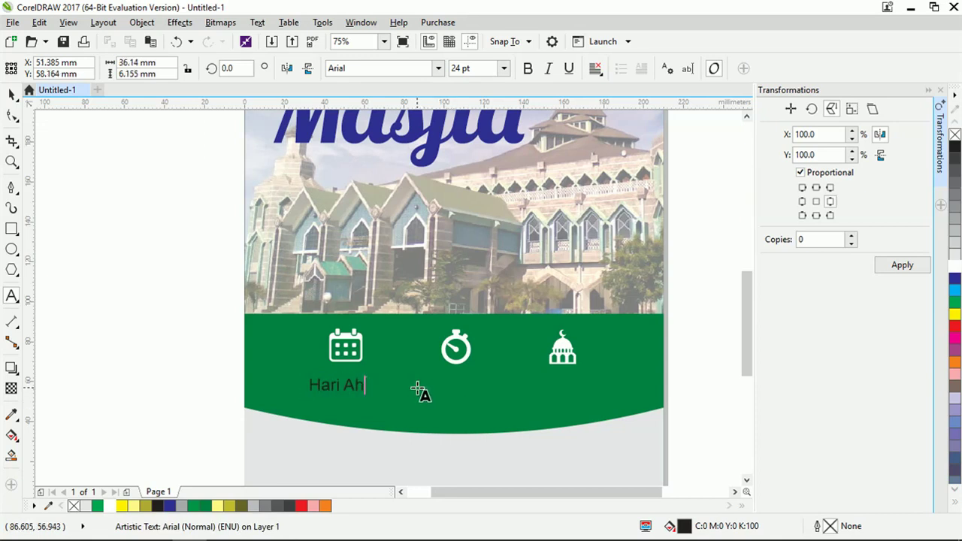
pyautogui.write('ad')
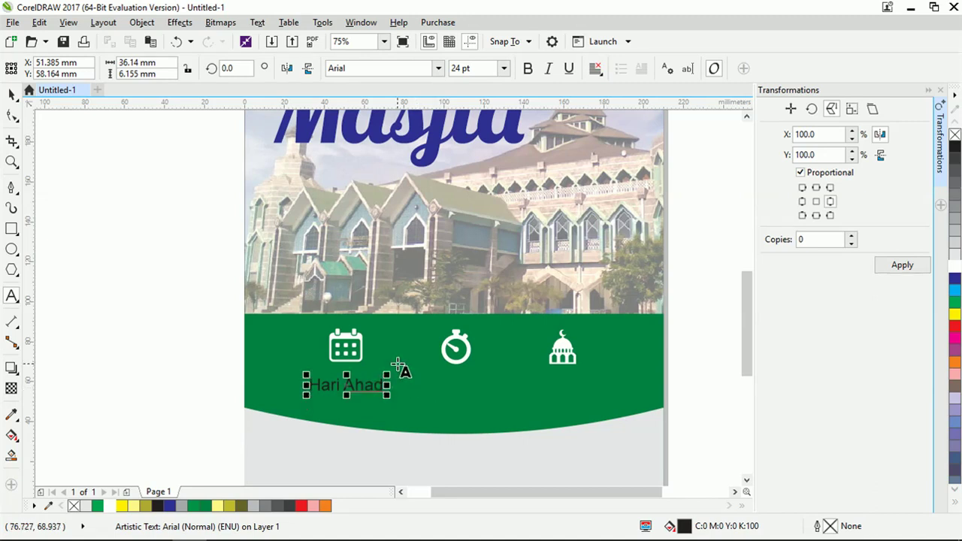
pyautogui.hotkey('ctrl', 'a')
pyautogui.click(596, 69)
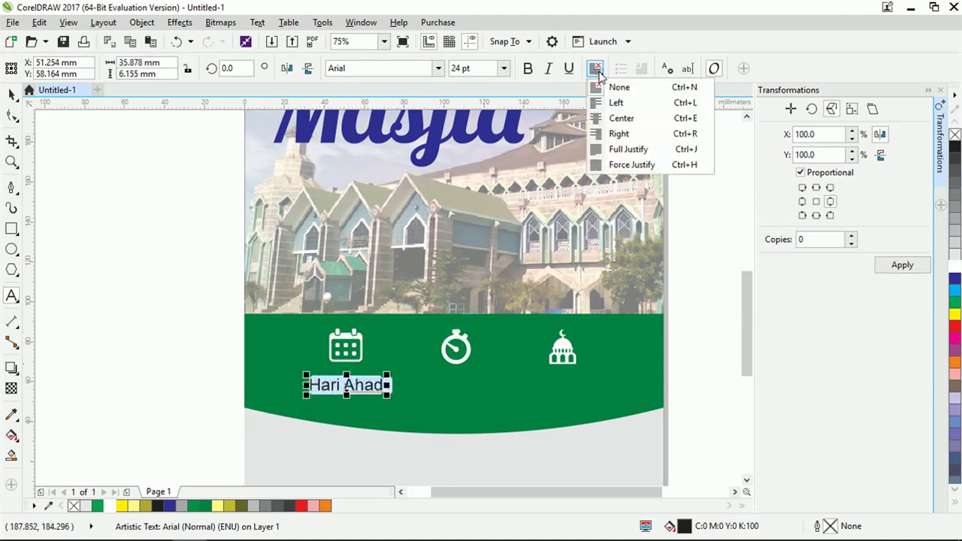
pyautogui.click(623, 118)
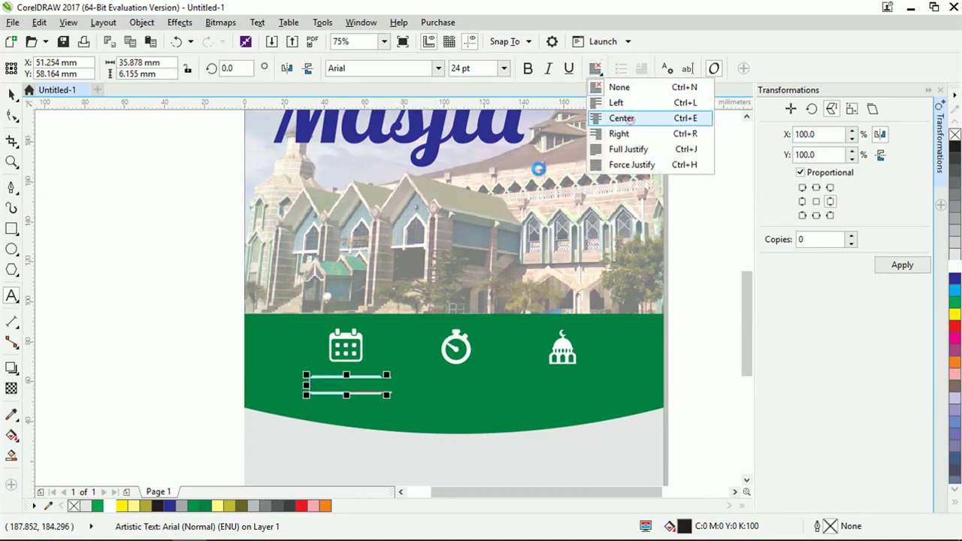
# Add a second line reading "19 Agustus 2018" to the text below the calendar icon.
pyautogui.click(375, 392)
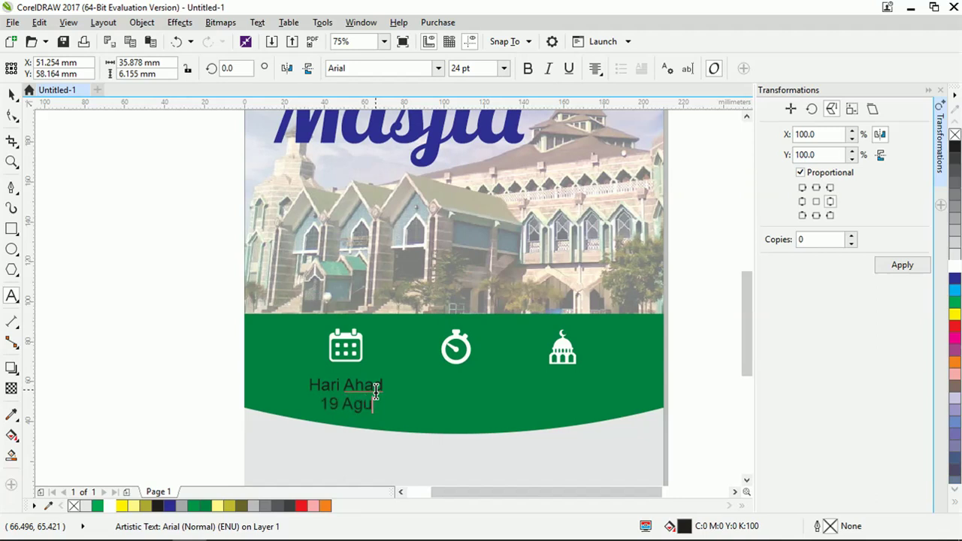
pyautogui.write('ue')
pyautogui.press('BackSpace')
pyautogui.write('s 2018')
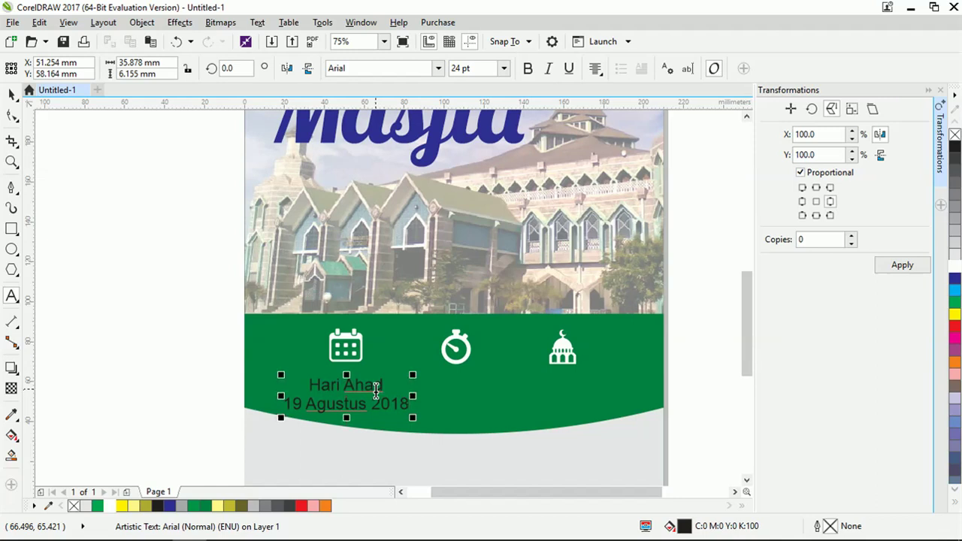
# Set the date text's font to Gobold Bold and fill the text with white.
pyautogui.click(13, 97)
pyautogui.click(439, 69)
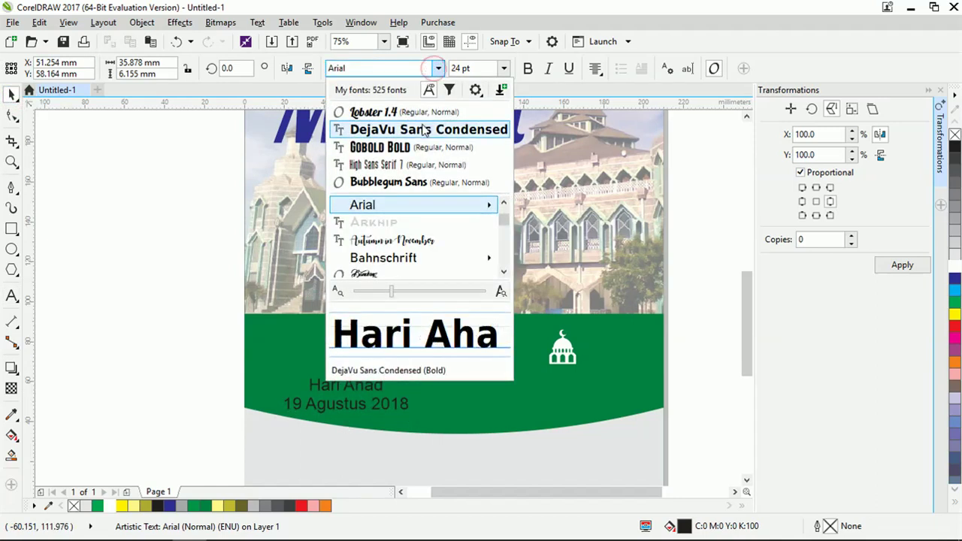
pyautogui.click(391, 147)
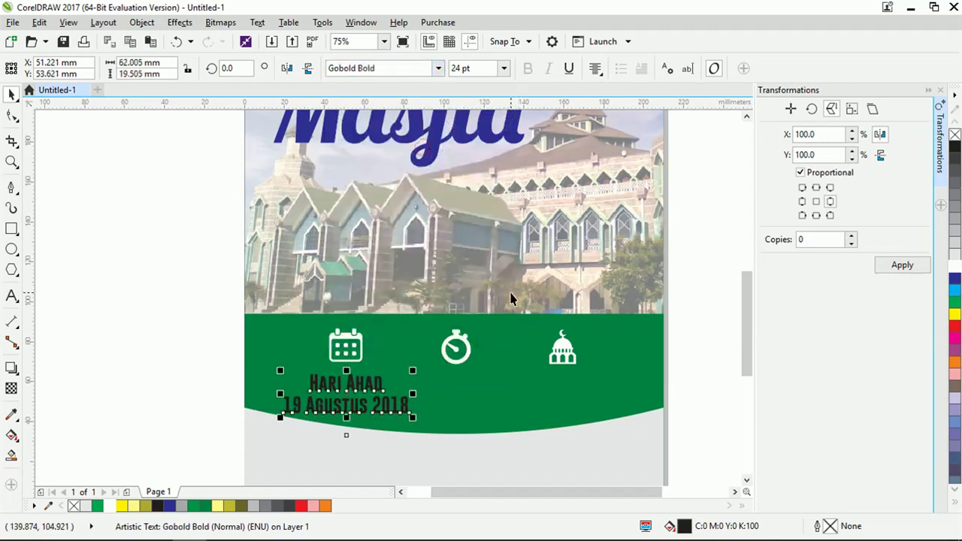
pyautogui.click(956, 268)
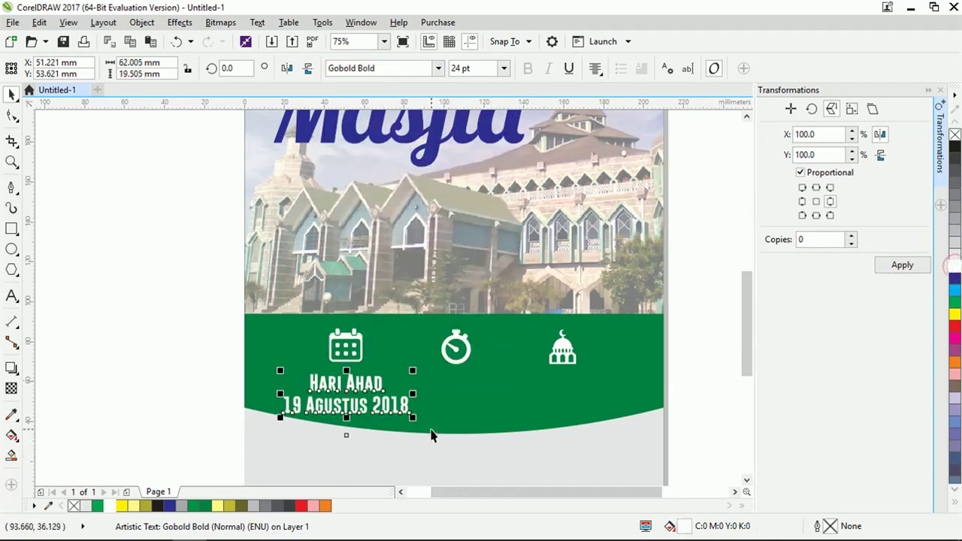
# Scale the date text below the calendar icon to about 14.4 pt and move it up to about Y 58.5 mm.
pyautogui.hscroll(-1, 426, 430)
pyautogui.moveTo(426, 421); pyautogui.dragTo(421, 413)
pyautogui.press('Up')
pyautogui.press('Up')
pyautogui.press('Up')
pyautogui.press('Up')
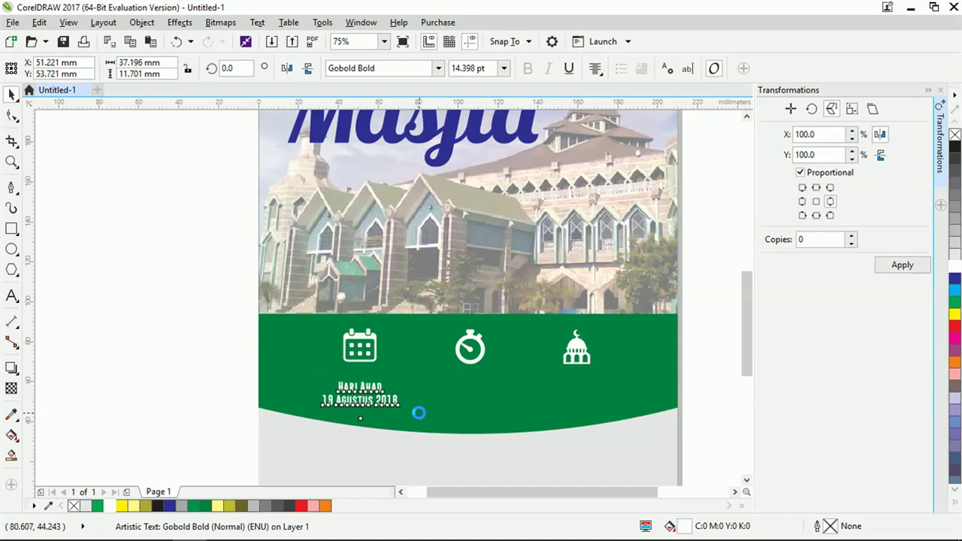
pyautogui.press('Up')
pyautogui.press('Up')
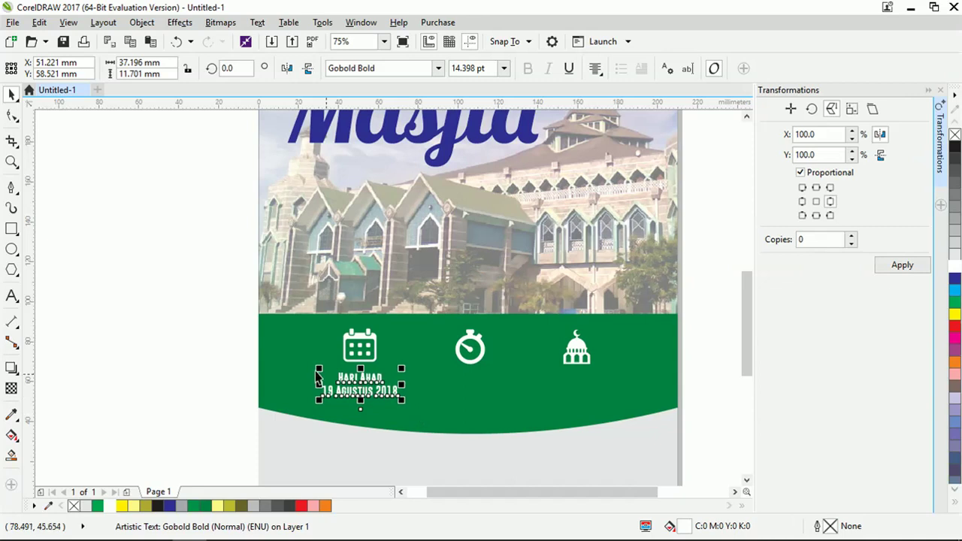
# Copy the date text below the stopwatch icon and again below the mosque icon, keeping equal spacing.
pyautogui.moveTo(360, 392); pyautogui.dragTo(474, 398)
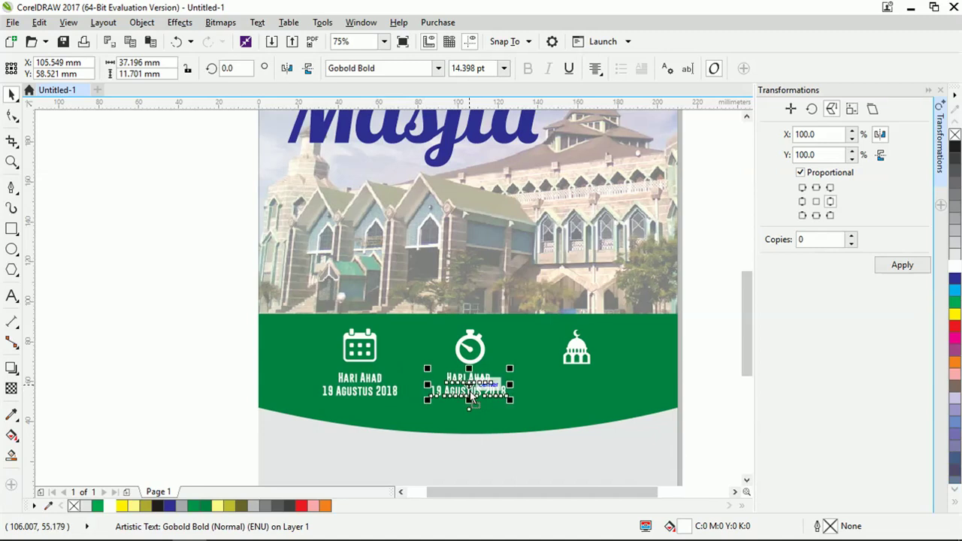
pyautogui.hotkey('ctrl', 'd')
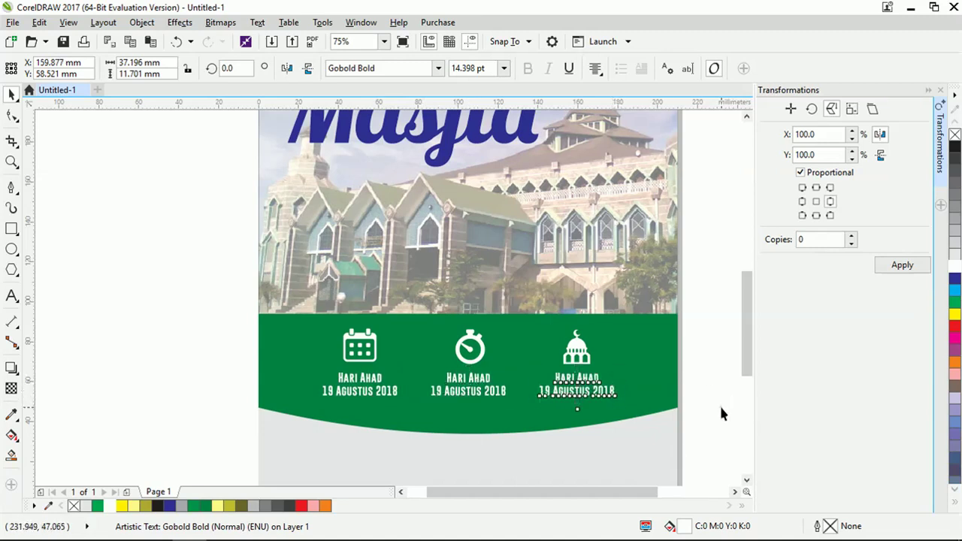
pyautogui.click(720, 413)
# Replace the first line of the text below the mosque icon with "Masjid".
pyautogui.scroll(2, 584, 386)
pyautogui.click(585, 384)
pyautogui.doubleClick(585, 384)
pyautogui.moveTo(532, 372); pyautogui.dragTo(617, 373)
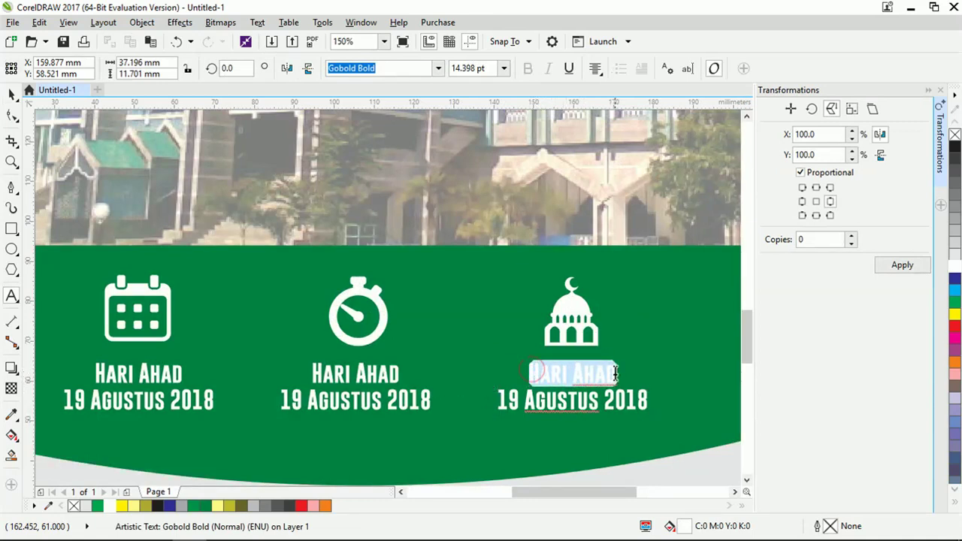
pyautogui.write('MAsjid')
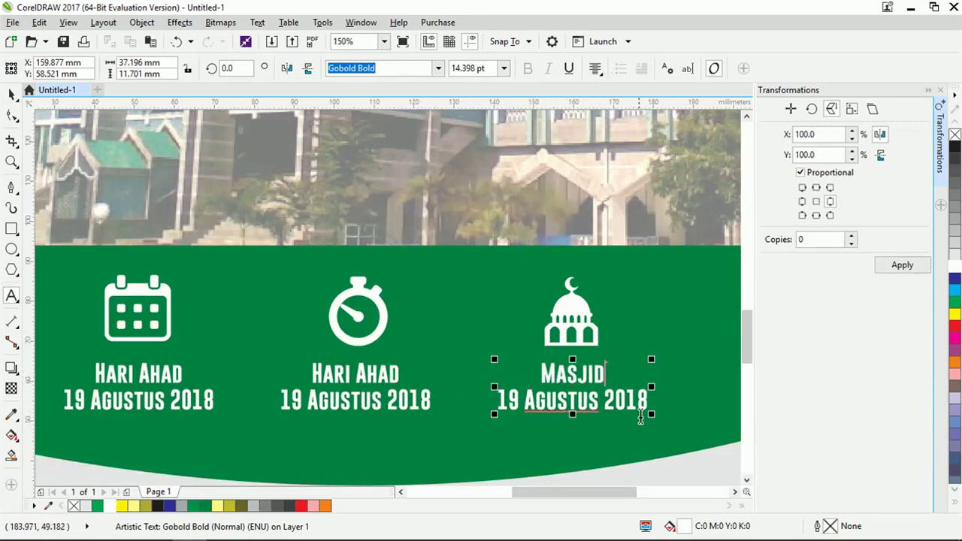
# Replace the date line below the mosque icon with "Al Markaz Al Islami" and add "Makassar" as a third line.
pyautogui.click(618, 399)
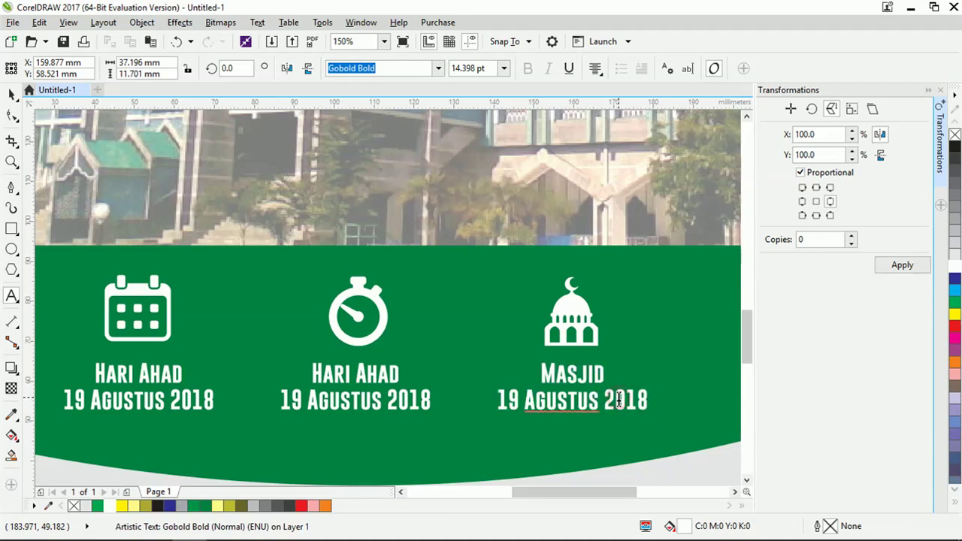
pyautogui.moveTo(501, 394); pyautogui.dragTo(647, 418)
pyautogui.write('A')
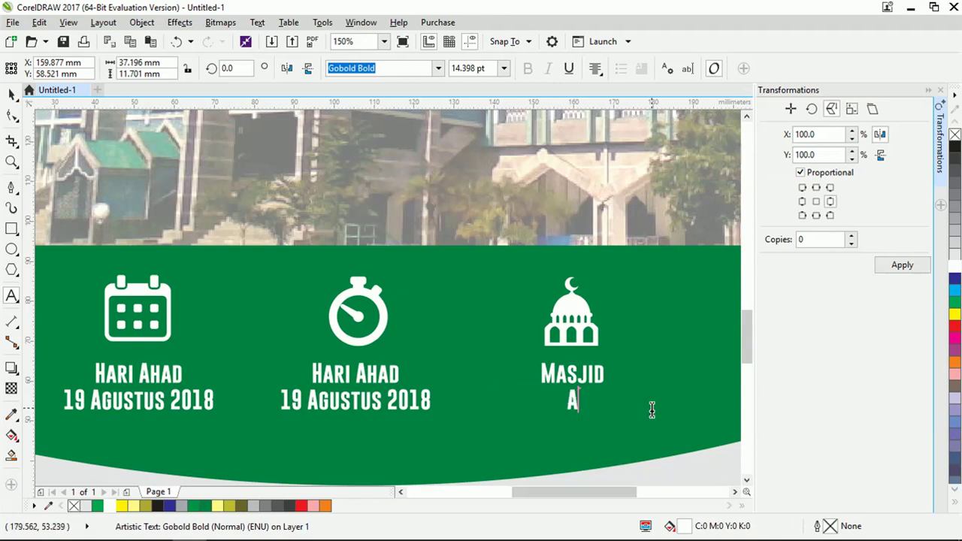
pyautogui.write('l Markaz')
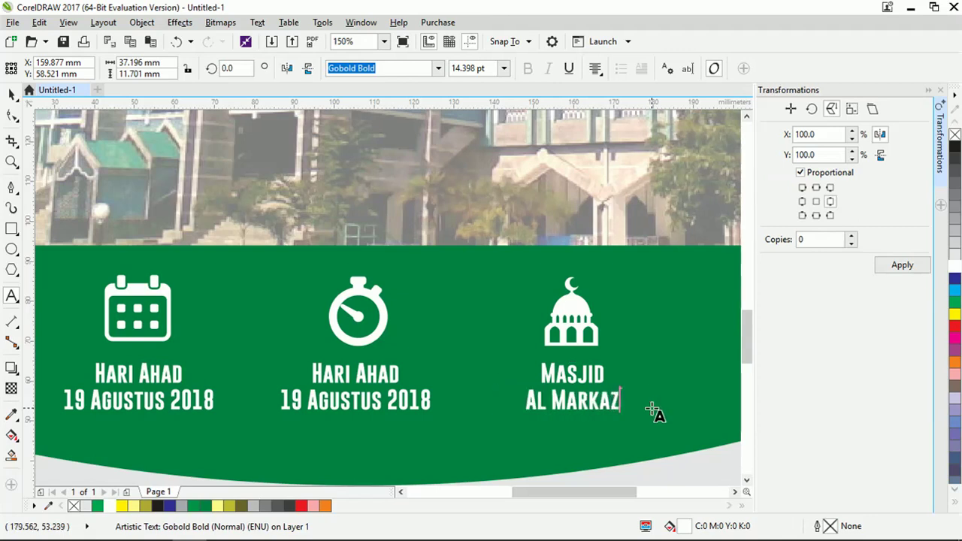
pyautogui.write('I')
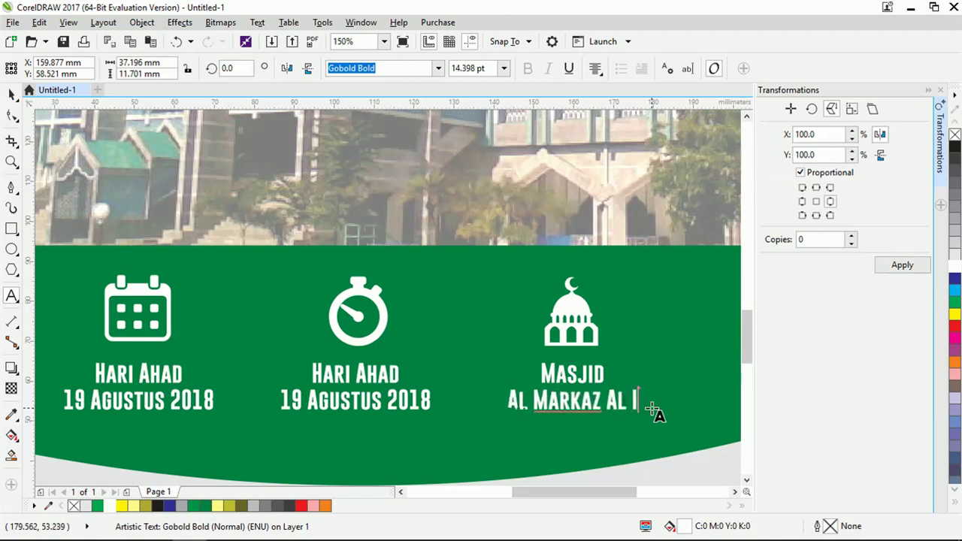
pyautogui.write('slami ')
pyautogui.write('Makassar')
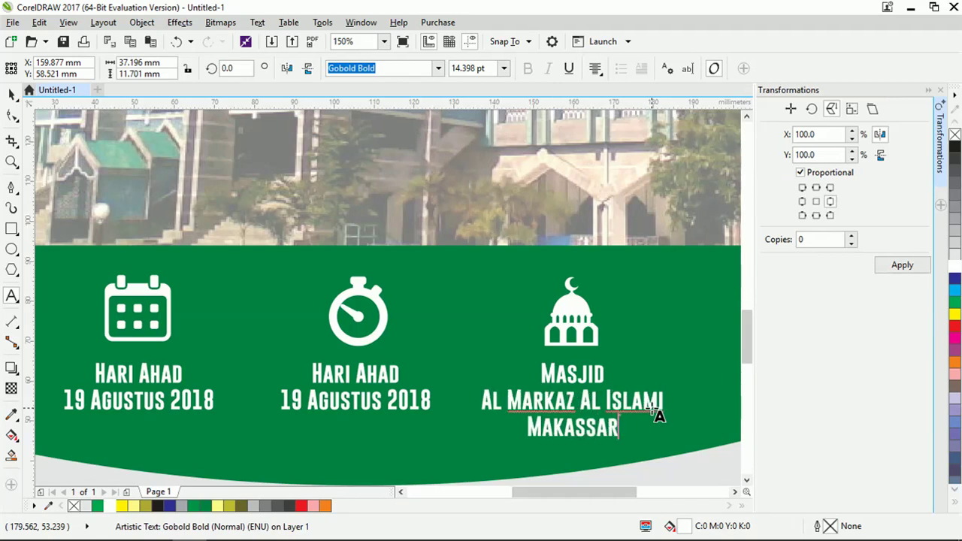
pyautogui.click(11, 94)
# Replace the text below the stopwatch icon with "Pukul" and "08.00 - 12.00" on two lines.
pyautogui.scroll(-1, 551, 376)
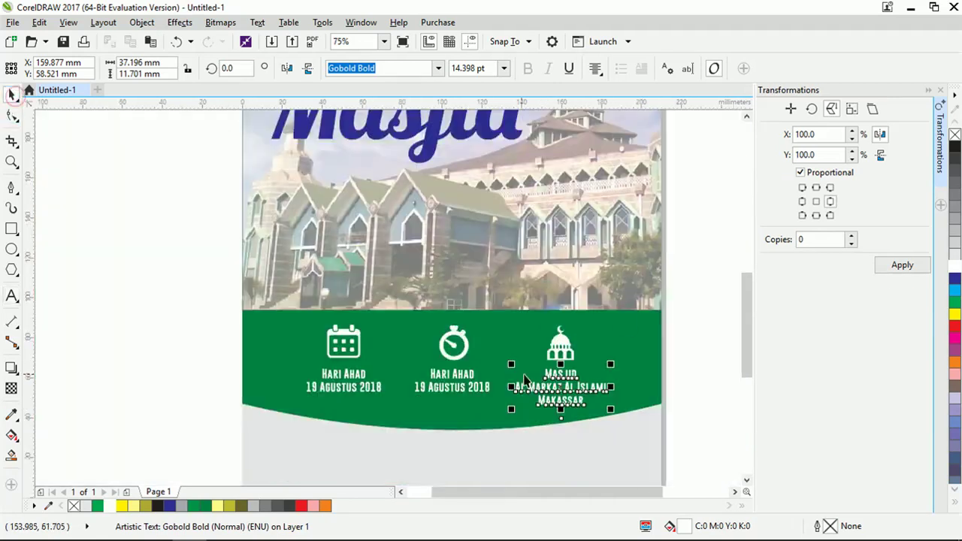
pyautogui.press('Escape')
pyautogui.click(454, 380)
pyautogui.doubleClick(457, 381)
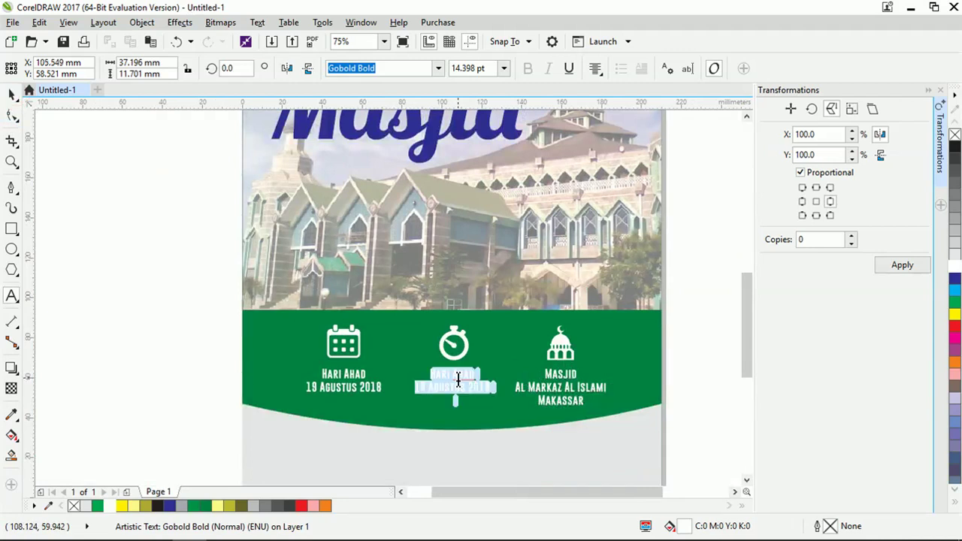
pyautogui.write('Pu')
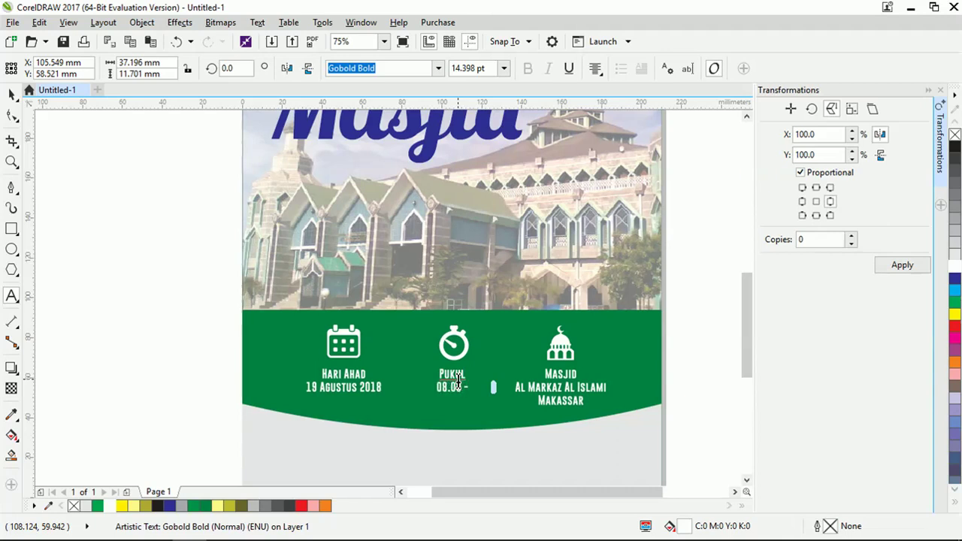
pyautogui.write('12.00')
pyautogui.click(13, 93)
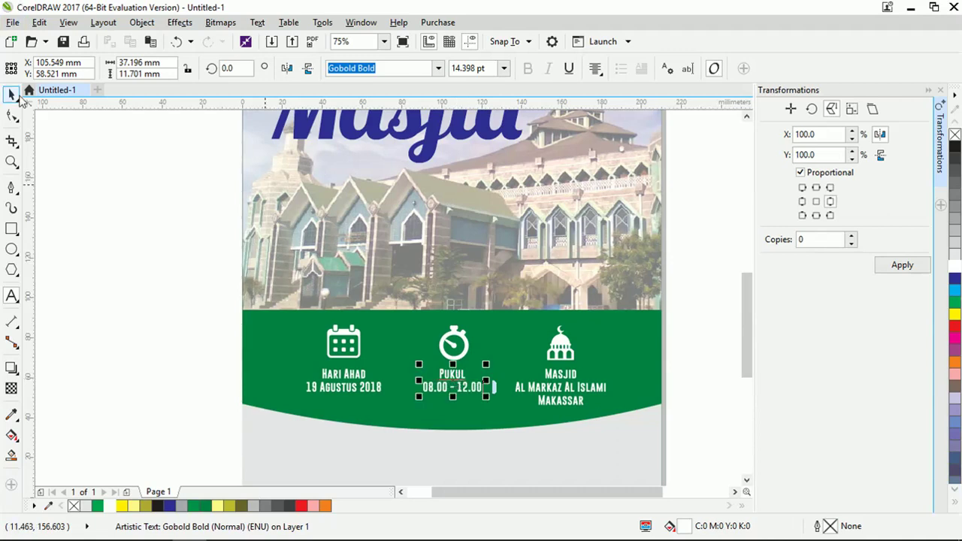
pyautogui.click(103, 273)
pyautogui.moveTo(669, 421); pyautogui.dragTo(541, 334)
pyautogui.keyDown('shift'); pyautogui.click(559, 341); pyautogui.keyUp('shift')
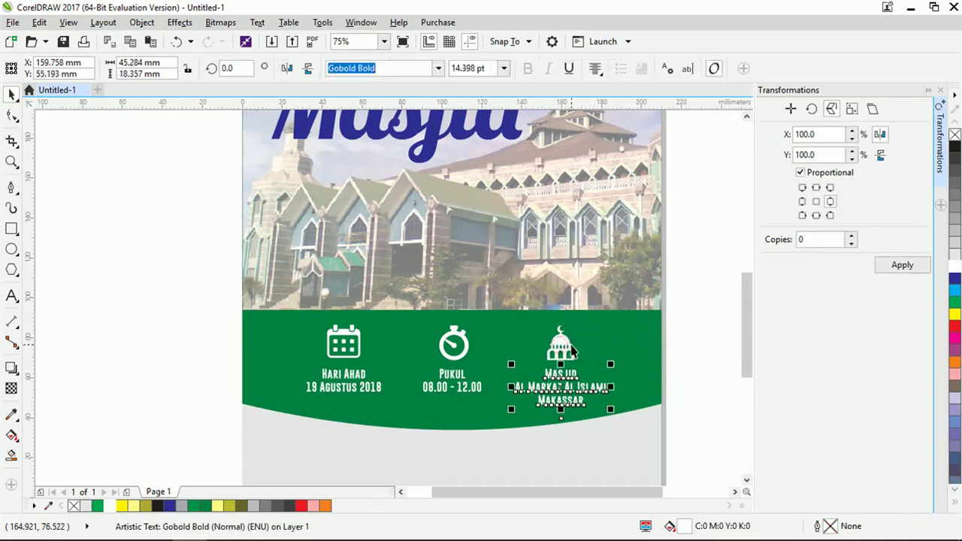
pyautogui.click(180, 292)
# Copy the date text into the grey footer below the green band at about X 29.0 mm, Y 28.0 mm.
pyautogui.scroll(-4, 179, 291)
pyautogui.scroll(2, 339, 315)
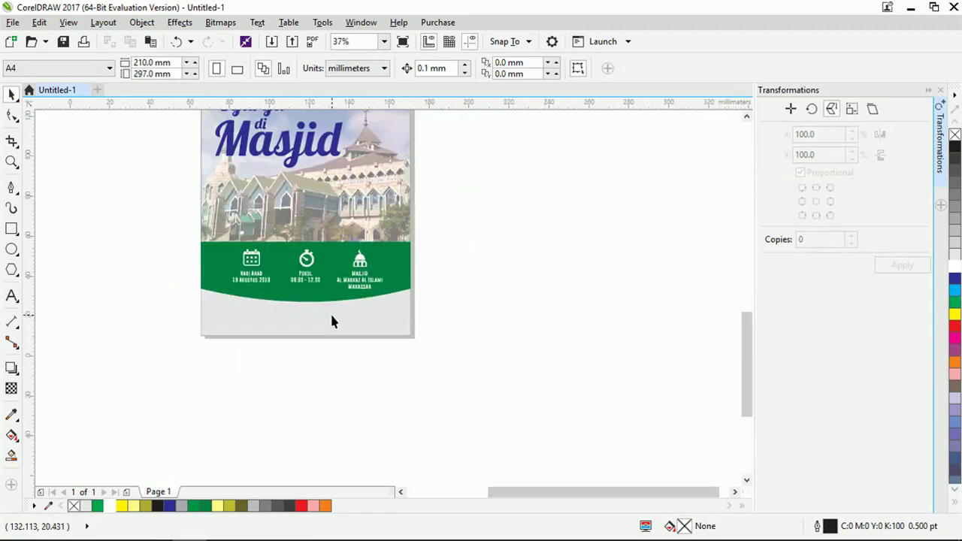
pyautogui.scroll(2, 333, 322)
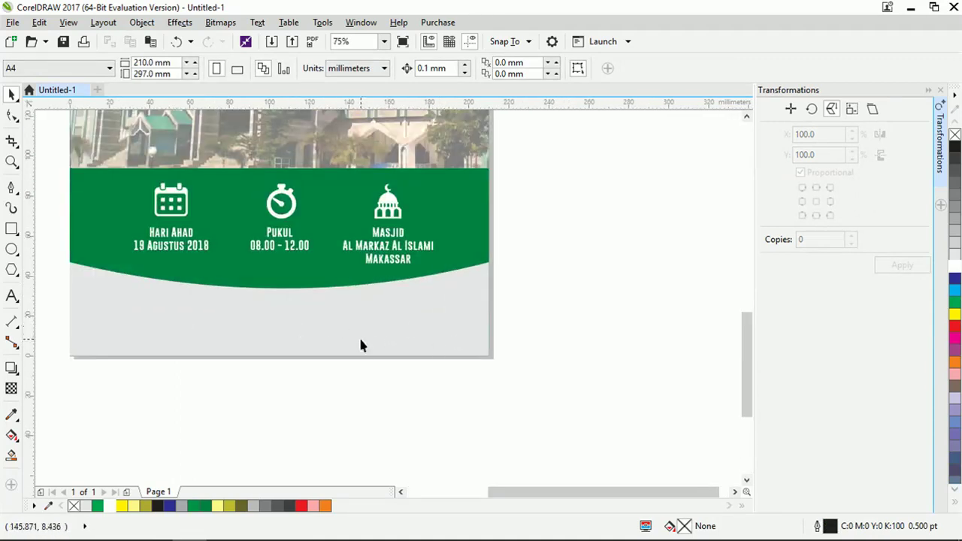
pyautogui.scroll(-2, 616, 354)
pyautogui.scroll(2, 406, 314)
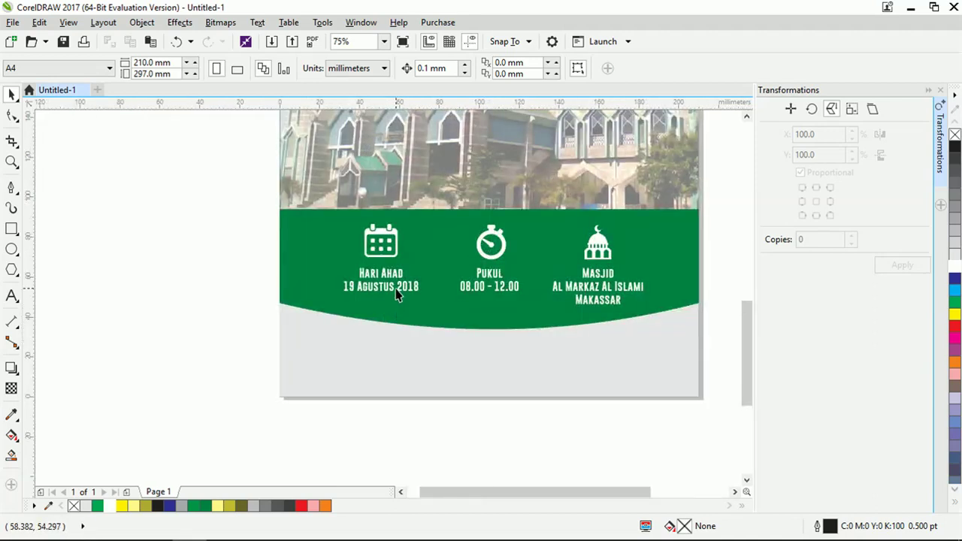
pyautogui.click(397, 294)
pyautogui.click(401, 293)
pyautogui.moveTo(401, 293); pyautogui.dragTo(354, 338)
# Replace the copied date text in the footer with "Penyelenggara".
pyautogui.doubleClick(355, 338)
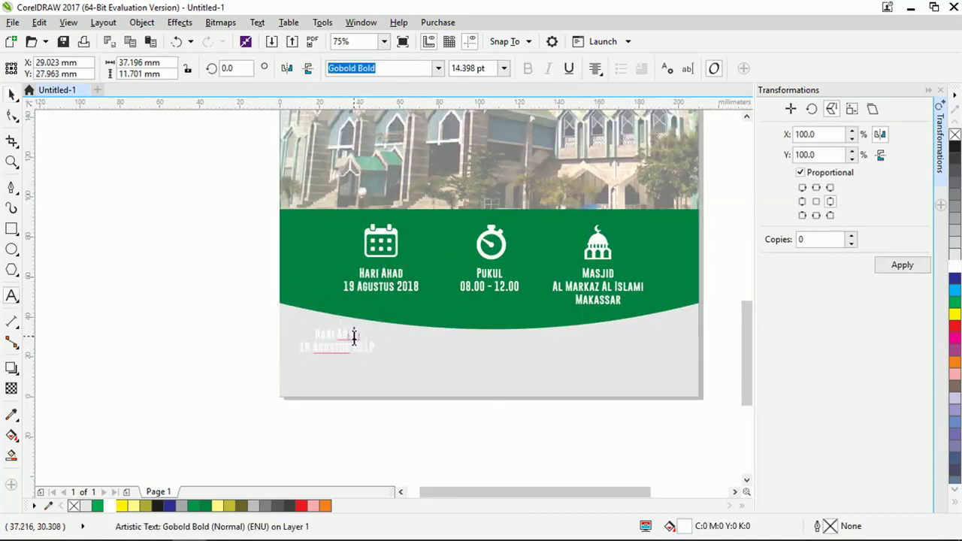
pyautogui.write('H')
pyautogui.press('Escape')
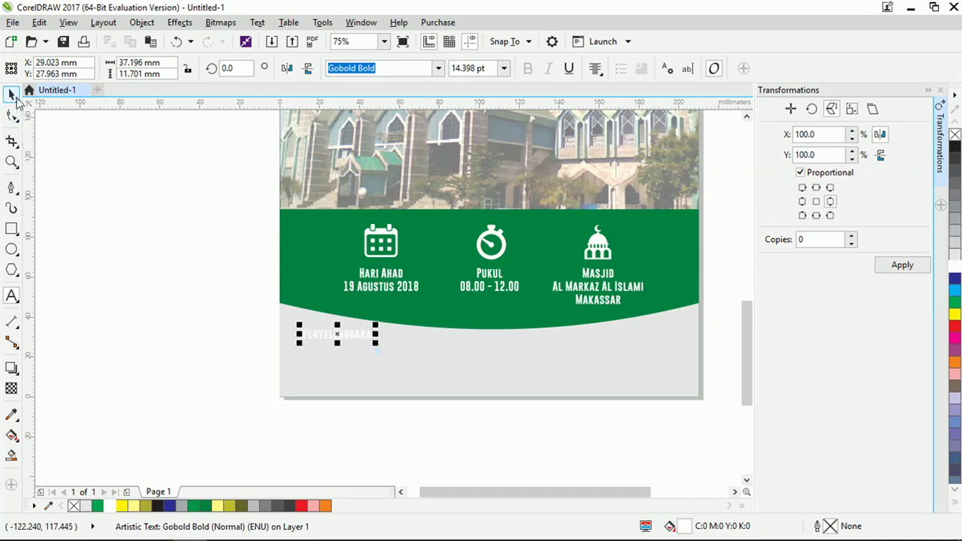
pyautogui.click(13, 97)
# Sample the green of the band with the eyedropper and apply it as the "Penyelenggara" text's fill.
pyautogui.click(10, 415)
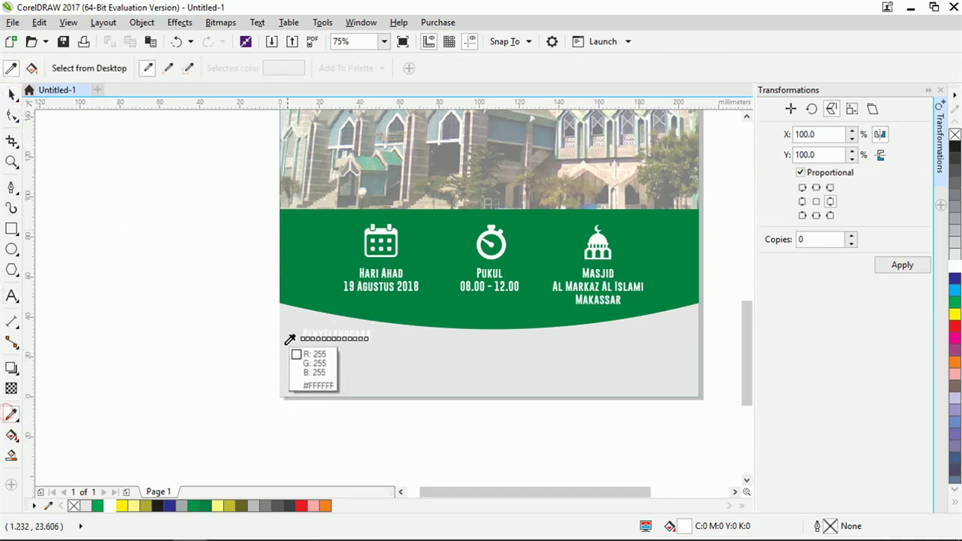
pyautogui.click(316, 281)
pyautogui.scroll(4, 317, 330)
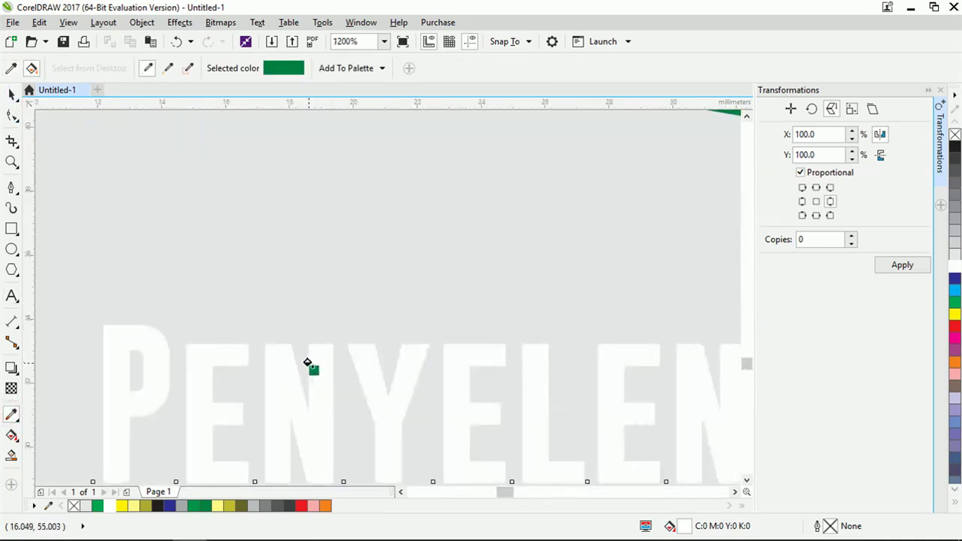
pyautogui.click(307, 364)
pyautogui.scroll(-3, 309, 365)
# Shrink the "Penyelenggara" heading to about 11.8 pt and copy it across the footer to about X 105.1 mm, Y 26.4 mm.
pyautogui.click(11, 93)
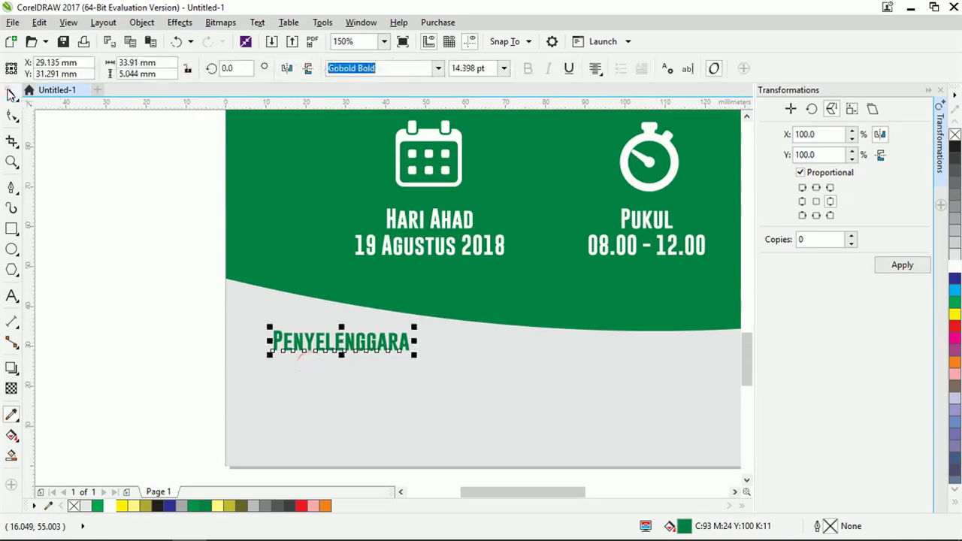
pyautogui.moveTo(415, 328); pyautogui.dragTo(366, 364)
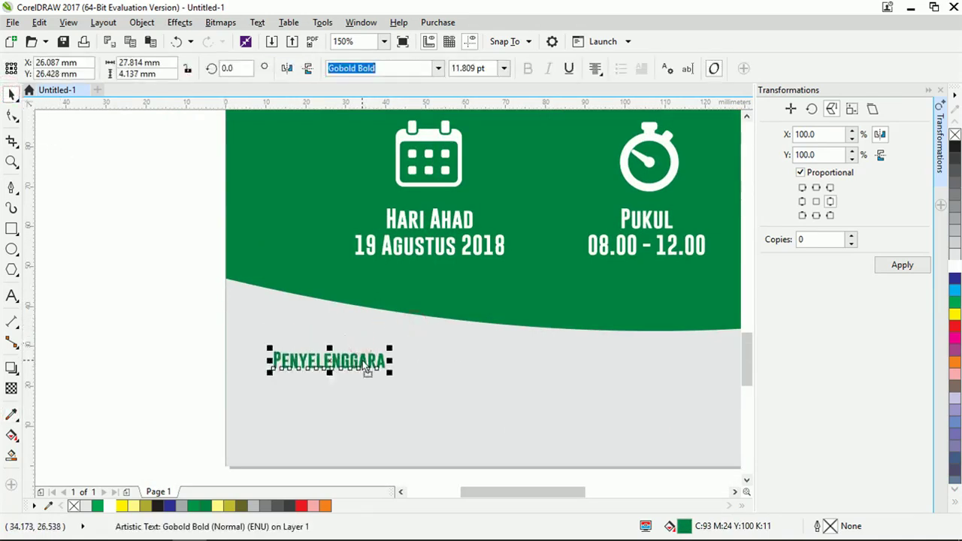
pyautogui.scroll(-1, 296, 417)
pyautogui.moveTo(326, 398); pyautogui.dragTo(482, 394)
# Replace the copied heading in the middle of the footer with "Contact Person".
pyautogui.scroll(1, 482, 394)
pyautogui.doubleClick(483, 390)
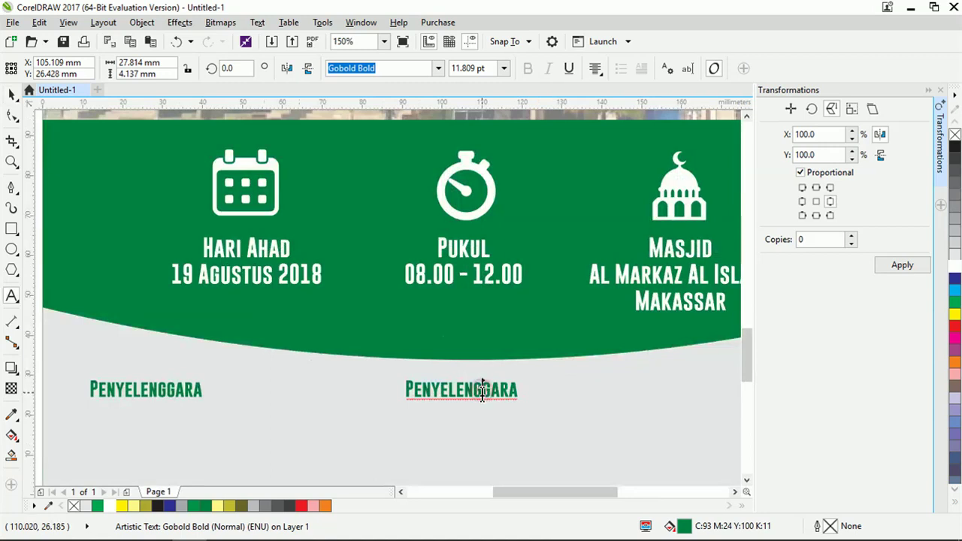
pyautogui.write('Conta')
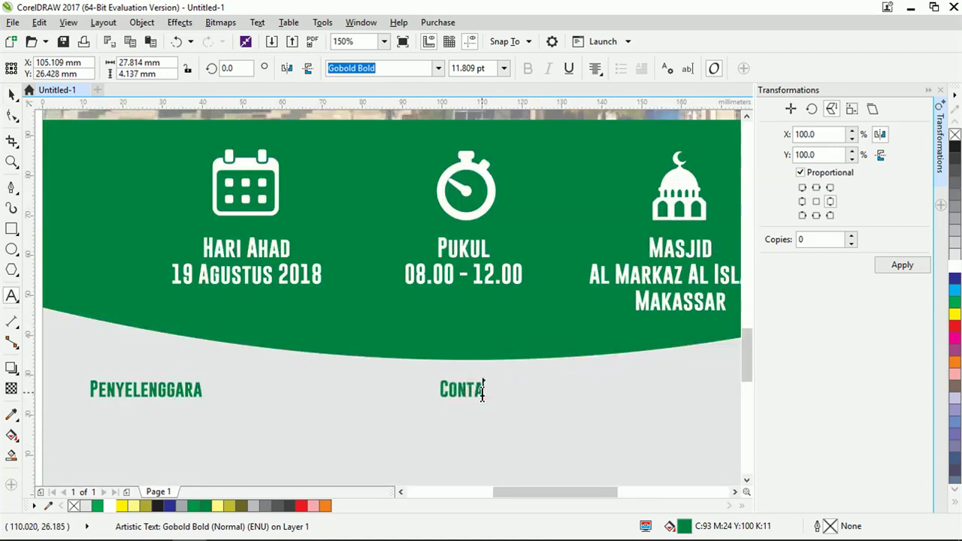
pyautogui.write('ck Persi')
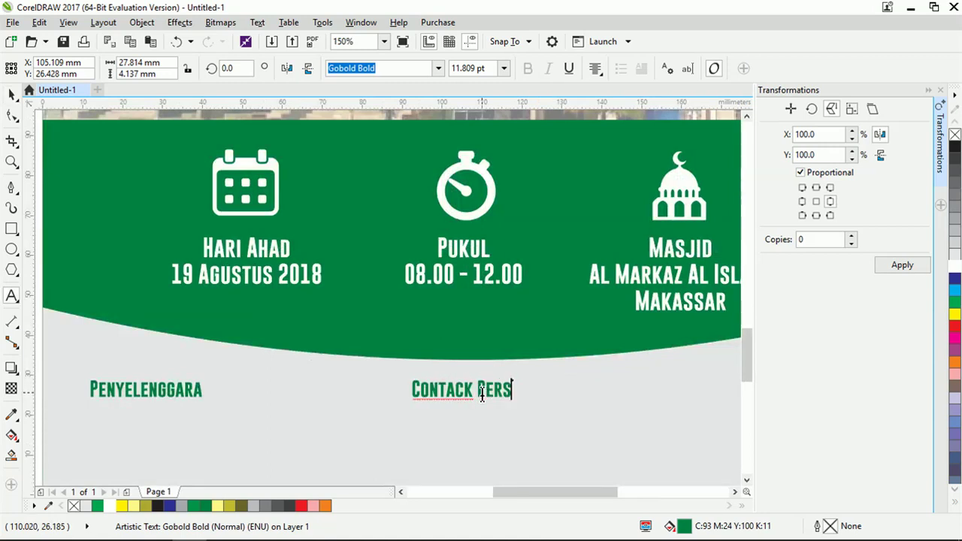
pyautogui.press('BackSpace')
pyautogui.press('BackSpace')
pyautogui.press('BackSpace')
pyautogui.press('BackSpace')
pyautogui.press('BackSpace')
pyautogui.press('BackSpace')
pyautogui.press('BackSpace')
pyautogui.press('BackSpace')
pyautogui.press('BackSpace')
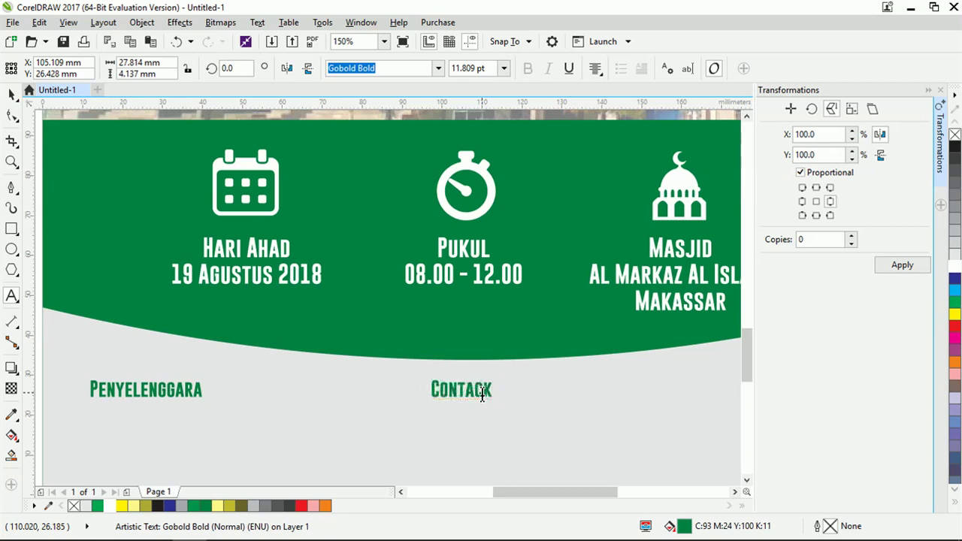
pyautogui.write('ack')
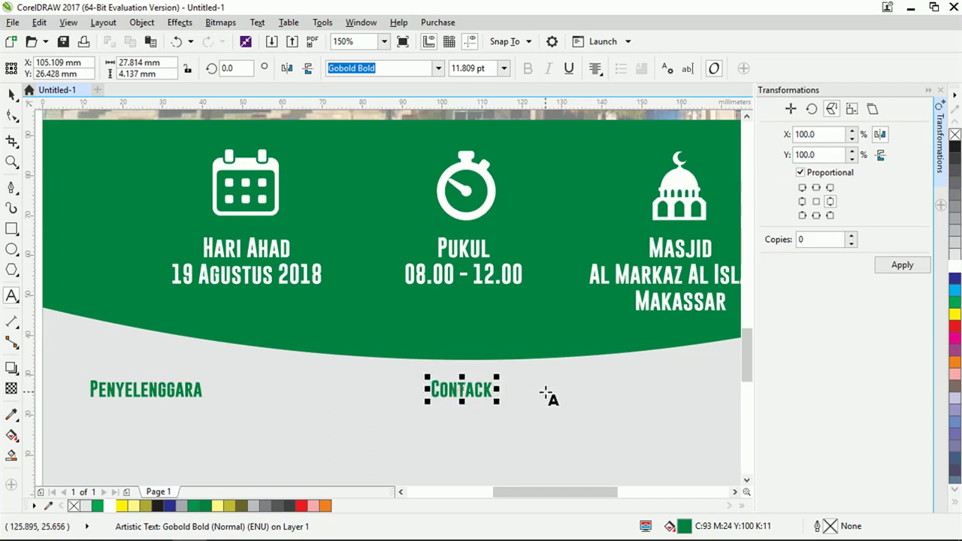
pyautogui.press('BackSpace')
pyautogui.write('t Person')
pyautogui.click(11, 94)
# Copy the "Contact Person" heading to the footer's right side at about X 176.3 mm, Y 26.8 mm.
pyautogui.hscroll(1, 195, 285)
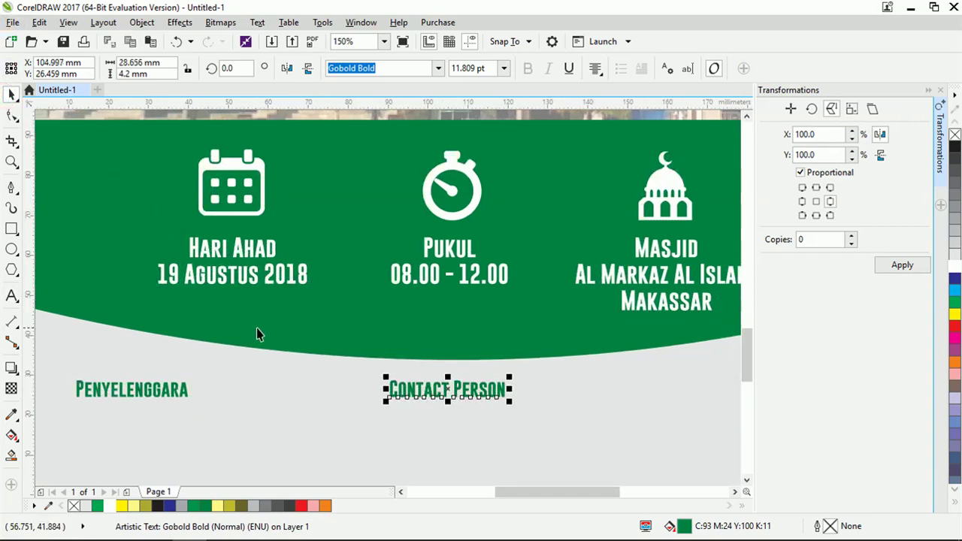
pyautogui.moveTo(408, 389); pyautogui.dragTo(662, 399)
pyautogui.scroll(-1, 447, 378)
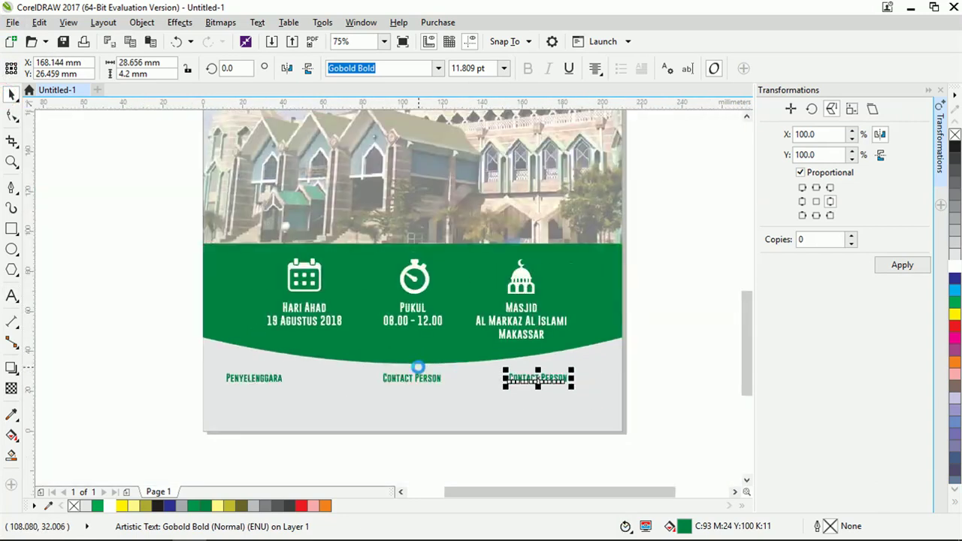
pyautogui.scroll(1, 546, 384)
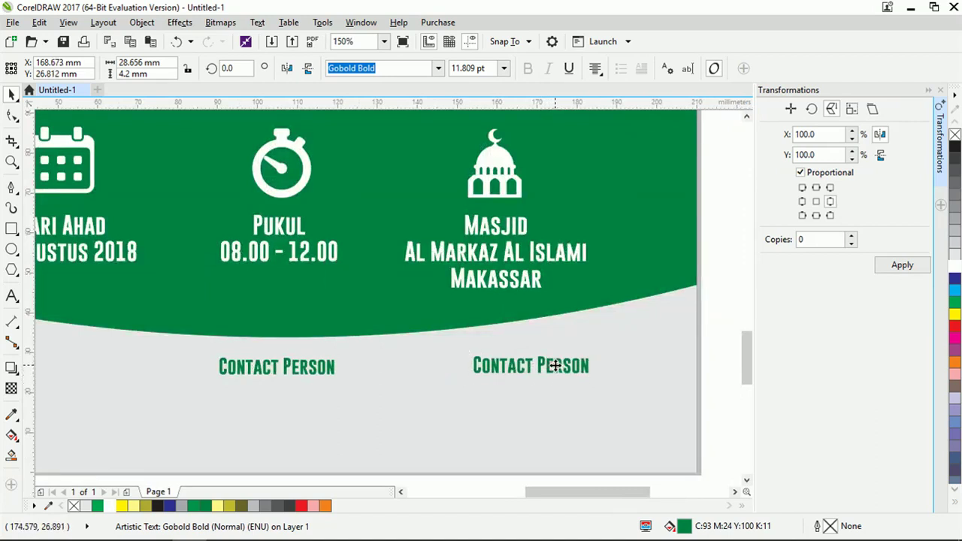
pyautogui.moveTo(551, 370); pyautogui.dragTo(587, 372)
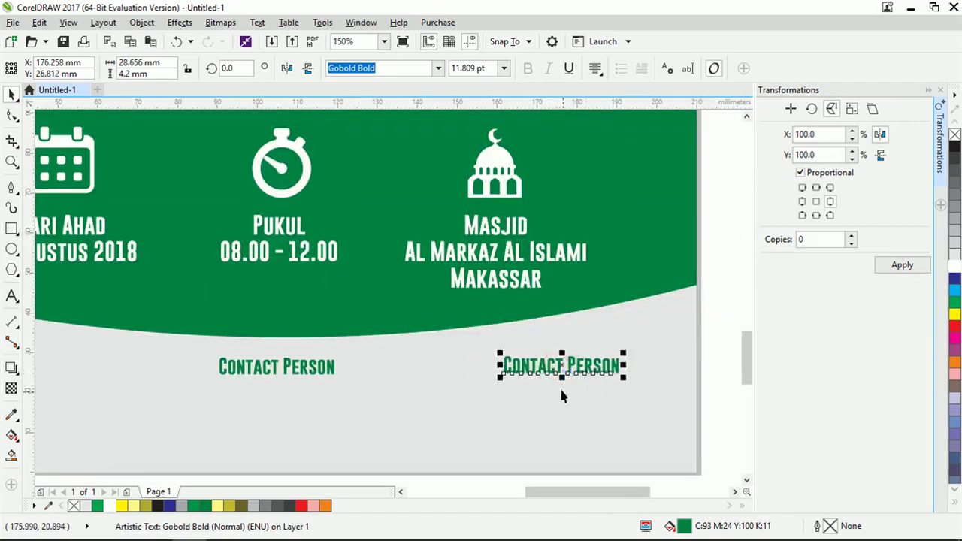
# Replace the copied "Contact Person" heading on the footer's right side with "Sponsor".
pyautogui.hscroll(1, 584, 376)
pyautogui.doubleClick(586, 366)
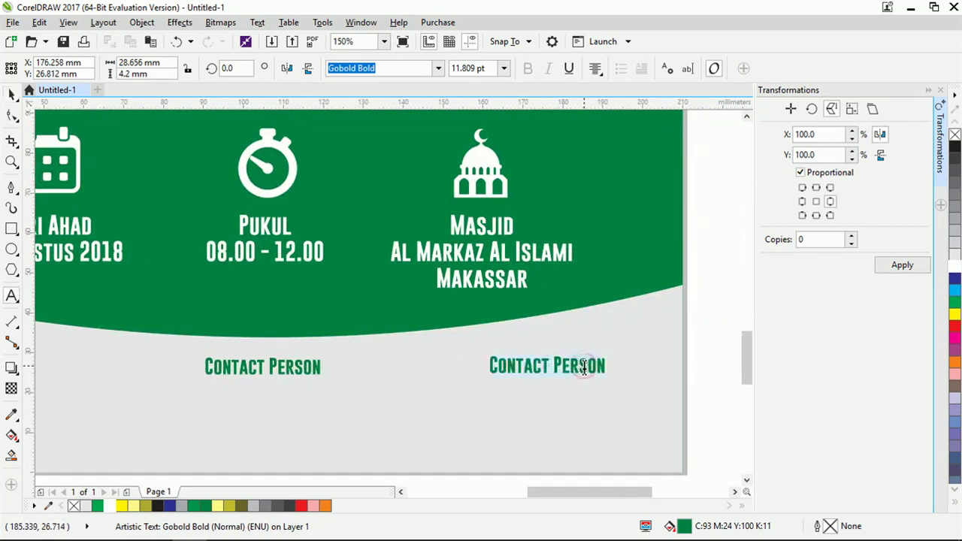
pyautogui.hotkey('ctrl', 'a')
pyautogui.write('Sponsor')
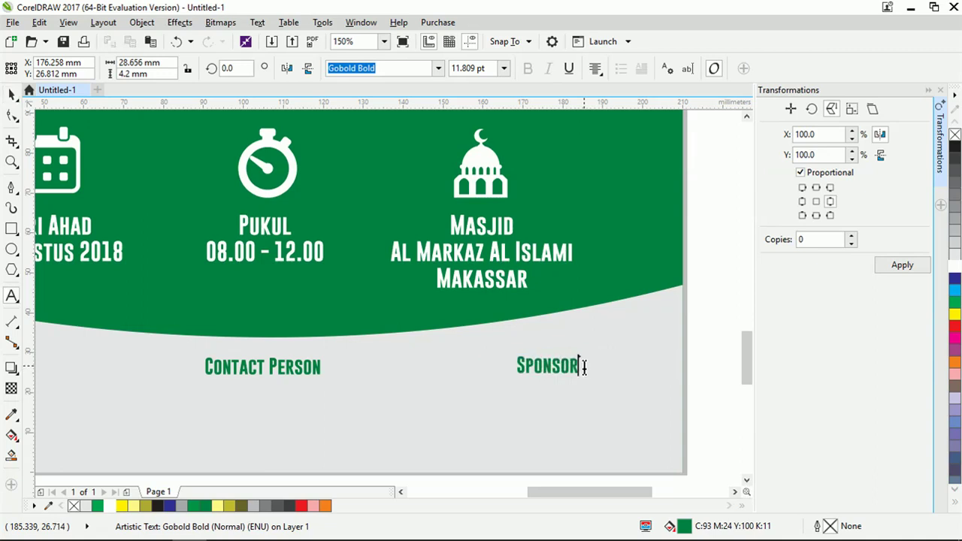
pyautogui.click(11, 94)
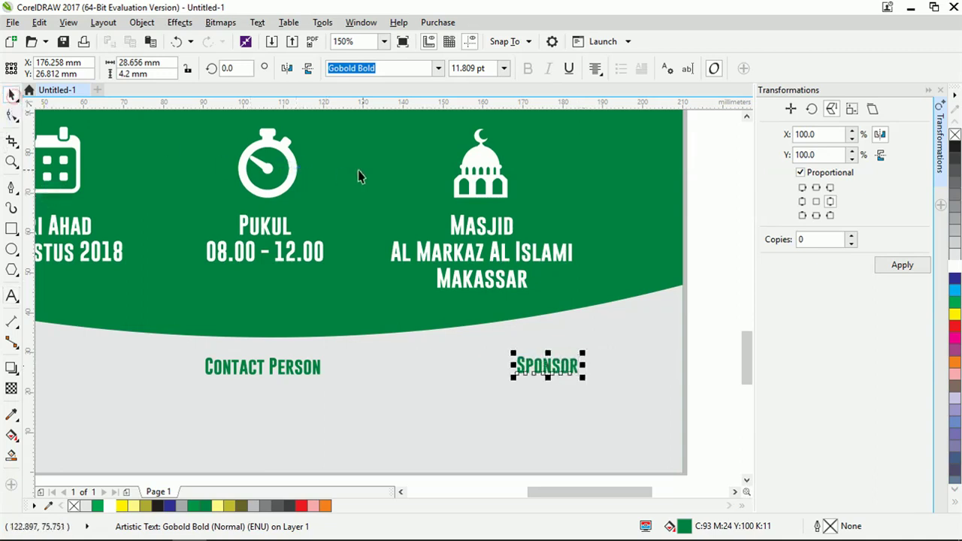
pyautogui.click(686, 310)
# Copy the "Penyelenggara" heading beneath the "Masjid" headline at about X 29.6 mm, Y 161.1 mm and fill the copy black.
pyautogui.scroll(-4, 687, 316)
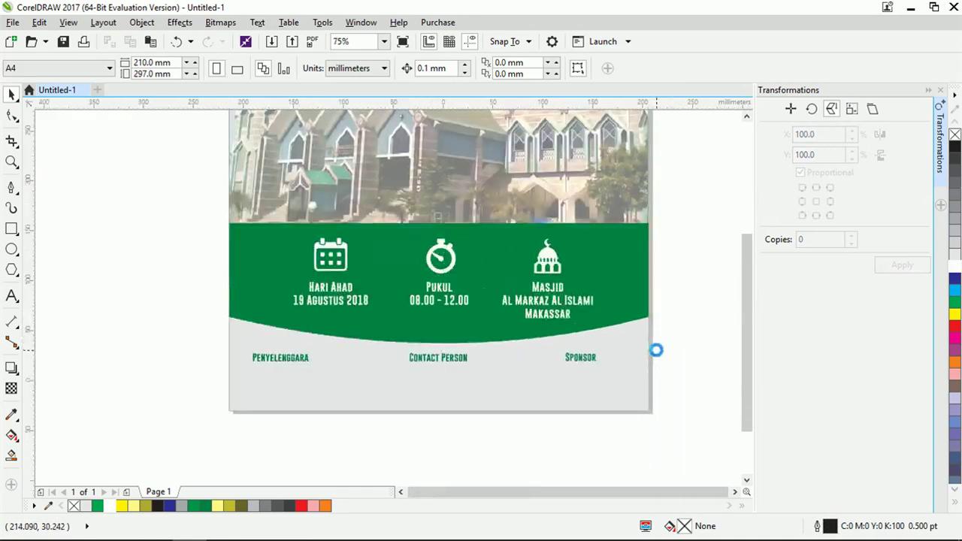
pyautogui.scroll(-2, 594, 327)
pyautogui.scroll(2, 564, 315)
pyautogui.scroll(-2, 537, 338)
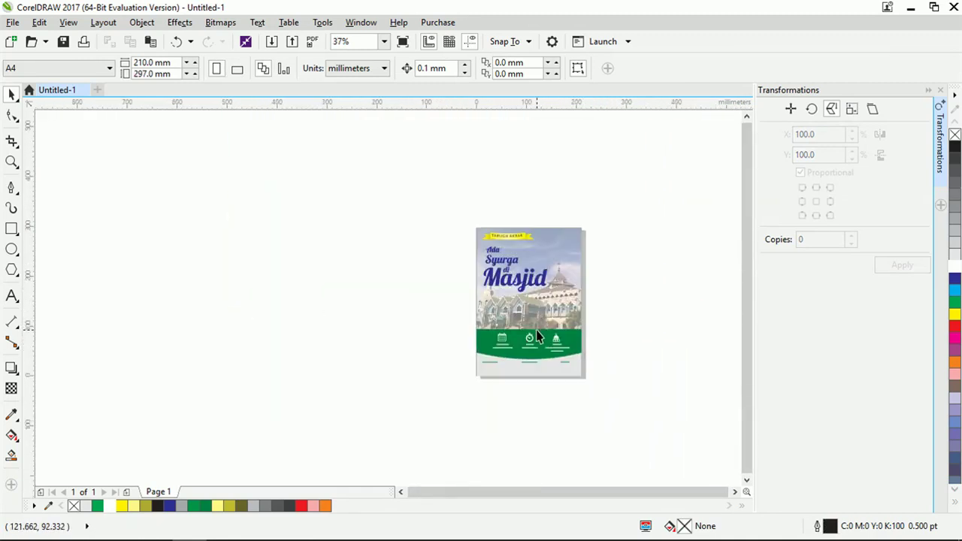
pyautogui.scroll(2, 547, 312)
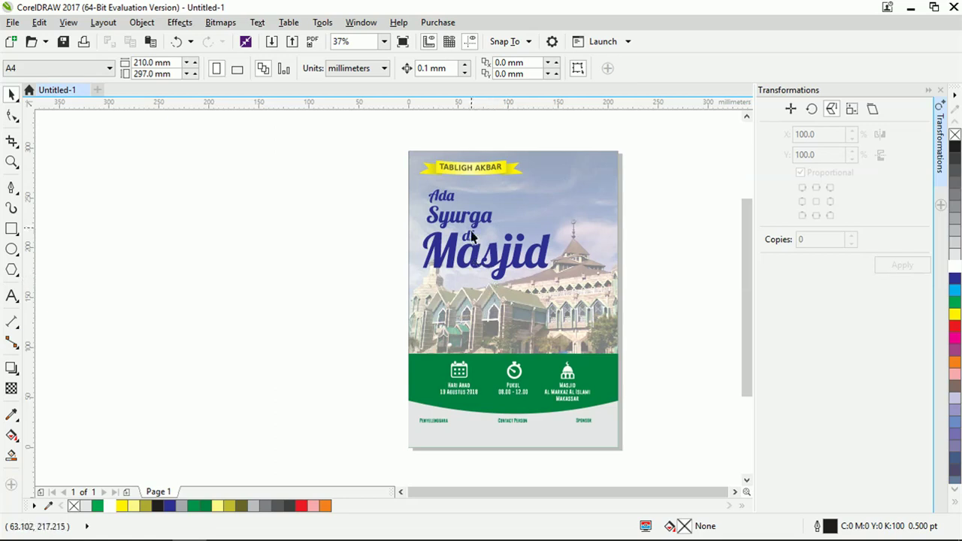
pyautogui.click(446, 421)
pyautogui.moveTo(447, 422); pyautogui.dragTo(436, 283)
pyautogui.scroll(2, 442, 294)
pyautogui.click(955, 147)
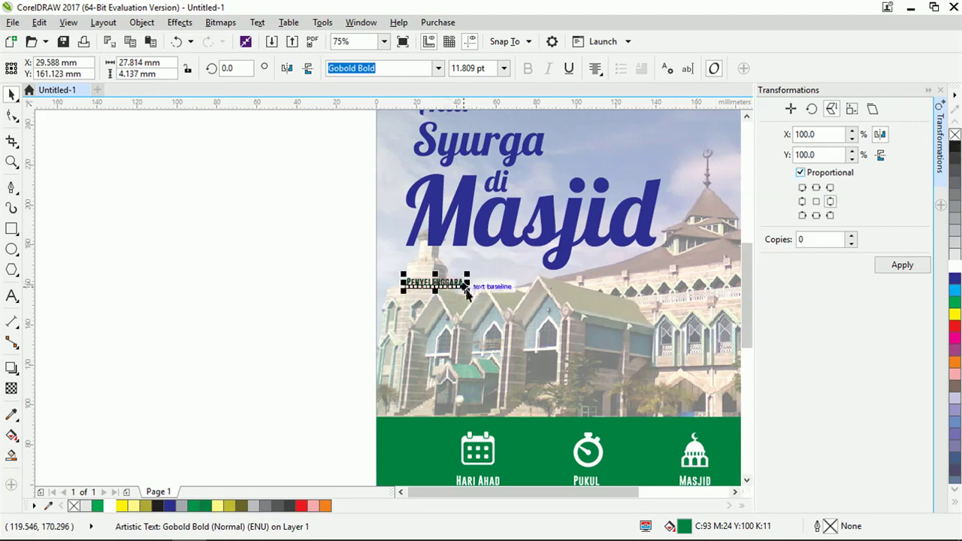
# Replace the copied heading under the headline with "Bersama :" and place an enlarged copy of about 64 pt below it.
pyautogui.doubleClick(447, 282)
pyautogui.write('BERSAMA :')
pyautogui.click(12, 94)
pyautogui.moveTo(458, 272); pyautogui.dragTo(608, 366)
pyautogui.rightClick(443, 314)
# Replace the large "Bersama :" copy with the speaker's title "Ust.", placeholder name and the suffix ", Lc".
pyautogui.doubleClick(563, 329)
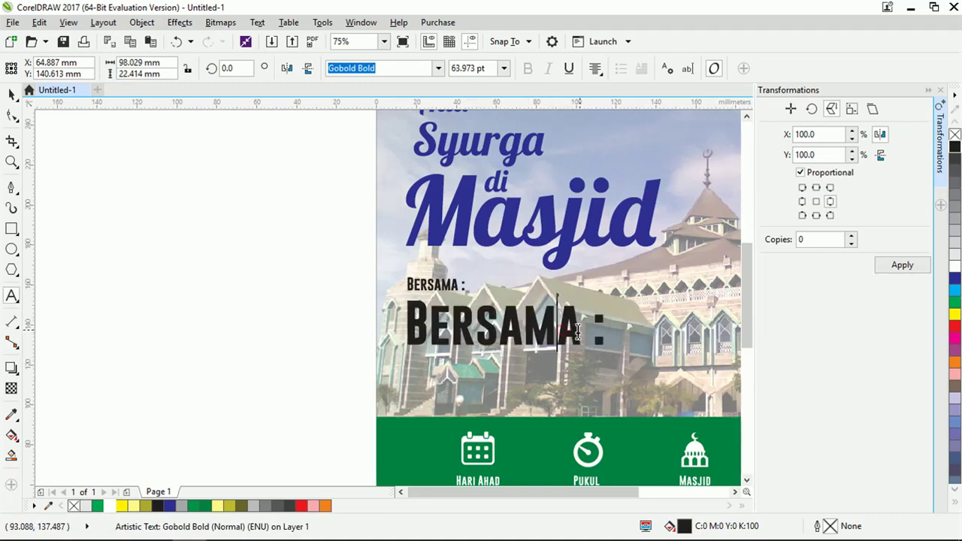
pyautogui.hotkey('ctrl', 'a')
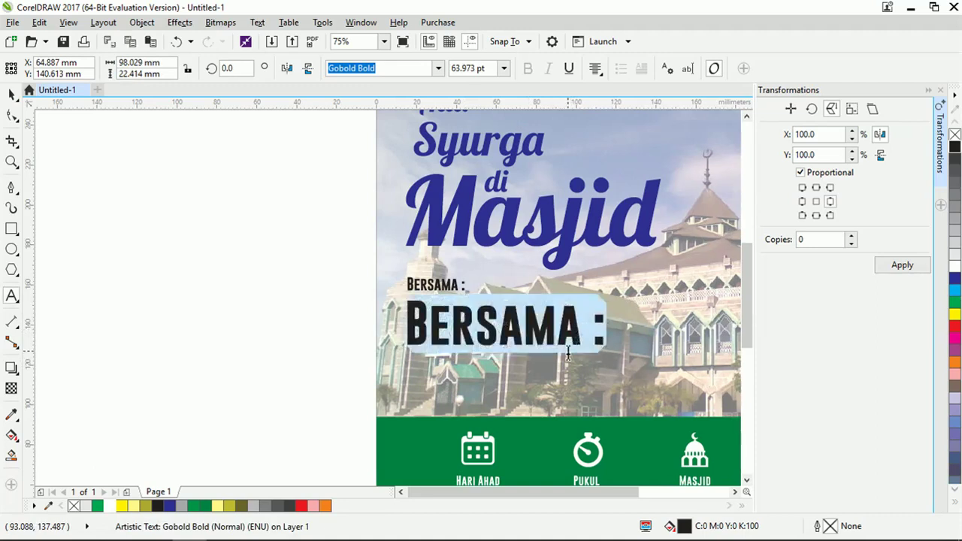
pyautogui.write('UST,')
pyautogui.press('BackSpace')
pyautogui.write('. SIAPA')
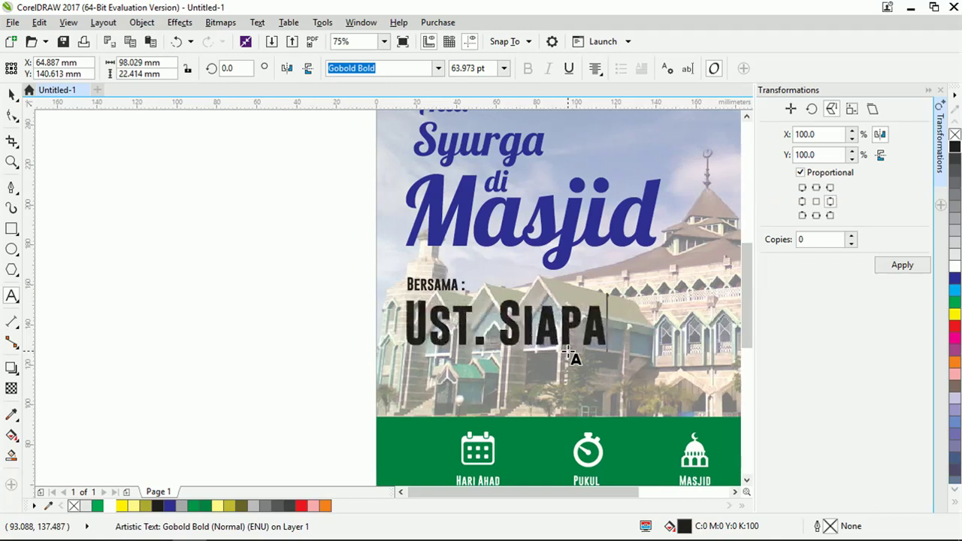
pyautogui.write(' YAH, Lc')
pyautogui.click(12, 94)
# Move the speaker line under "Bersama :" to about X 104.1 mm, Y 139.2 mm and fill it with the headline's blue.
pyautogui.hscroll(1, 406, 374)
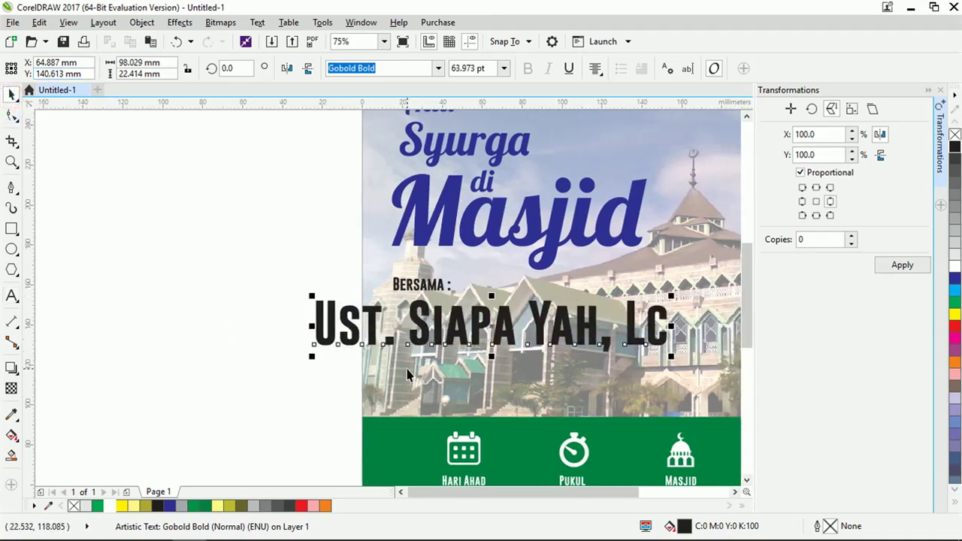
pyautogui.scroll(-2, 406, 374)
pyautogui.scroll(2, 462, 346)
pyautogui.moveTo(434, 350); pyautogui.dragTo(508, 361)
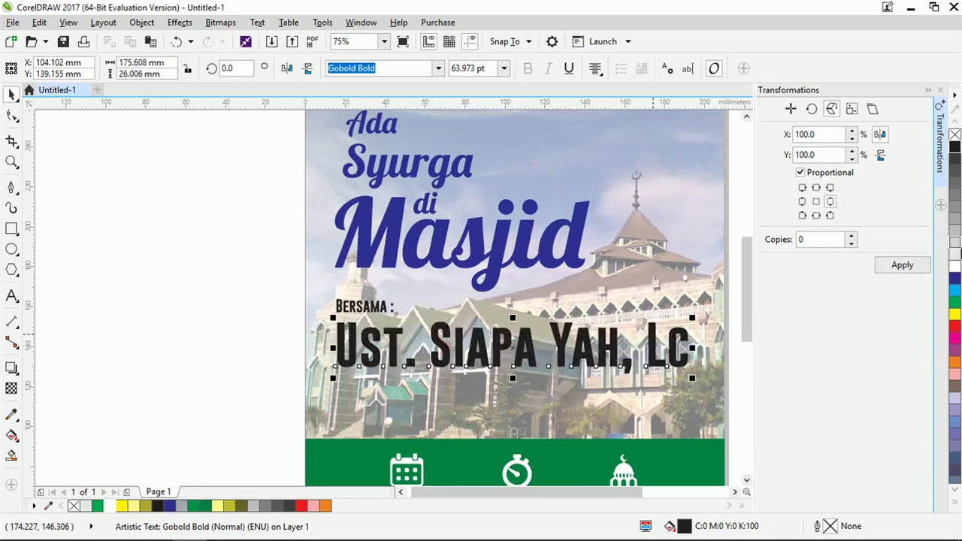
pyautogui.click(956, 266)
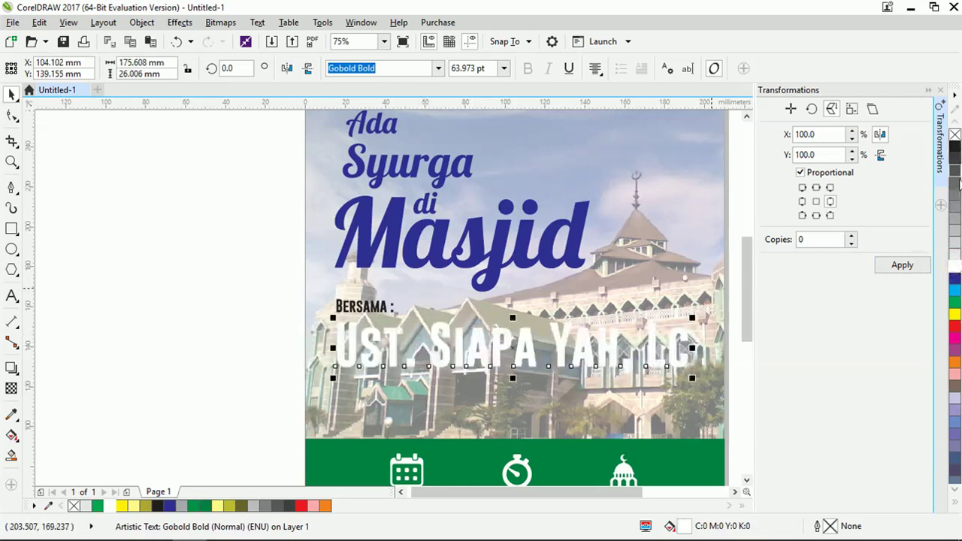
pyautogui.click(956, 148)
pyautogui.click(956, 291)
pyautogui.click(956, 279)
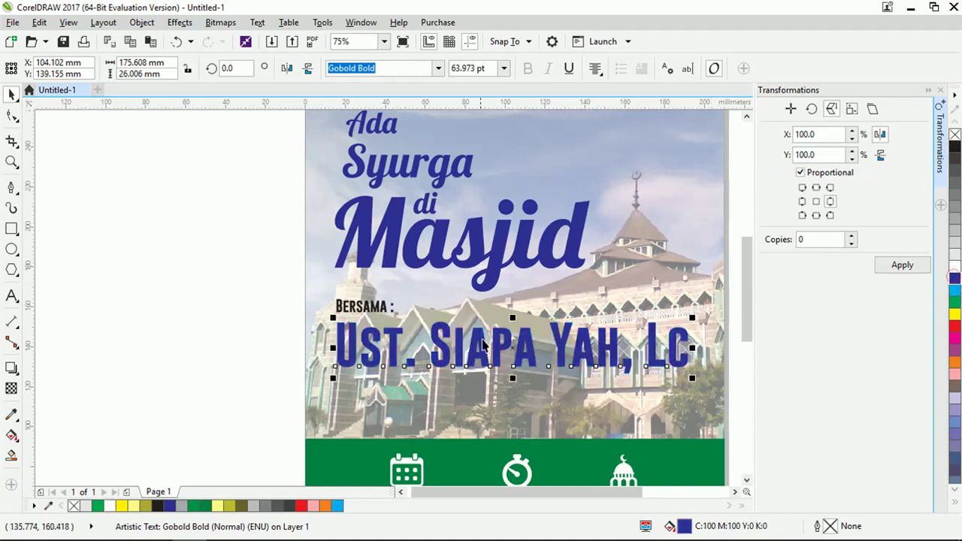
# Copy "Bersama :" below the speaker line at about X 30.1 mm, Y 122.1 mm and change the copy's text to "( Jabatan )".
pyautogui.click(364, 308)
pyautogui.moveTo(363, 308); pyautogui.dragTo(386, 385)
pyautogui.doubleClick(384, 383)
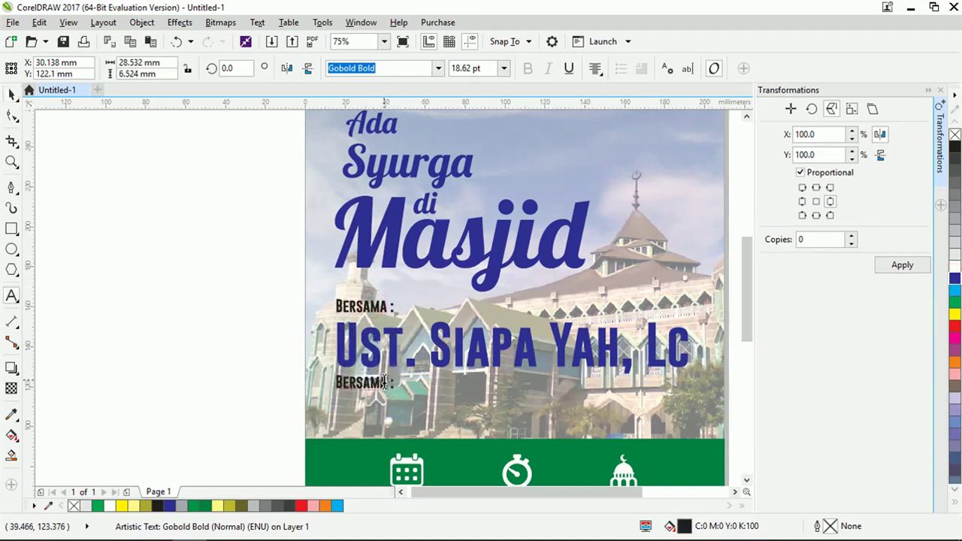
pyautogui.hotkey('ctrl', 'a')
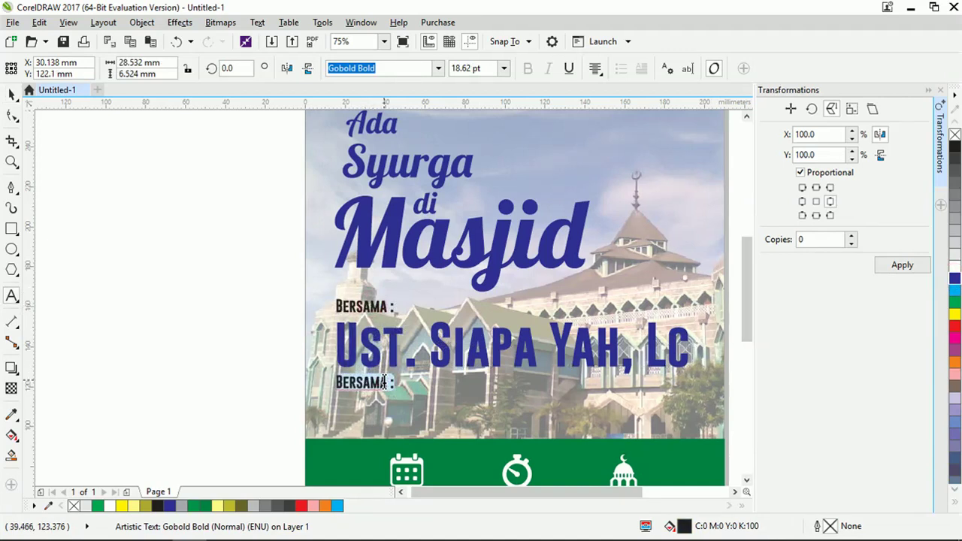
pyautogui.press('BackSpace')
pyautogui.write('( JABATAN')
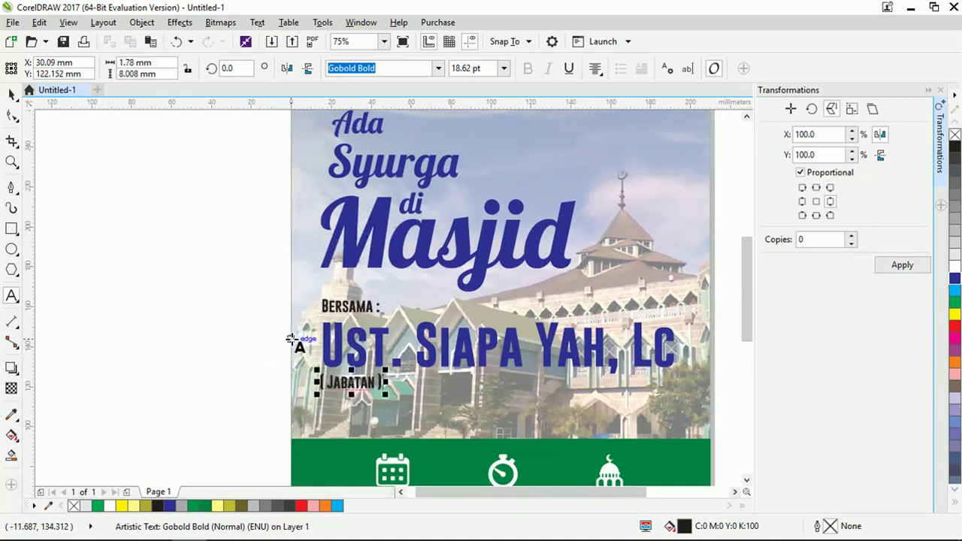
pyautogui.scroll(-3, 199, 310)
pyautogui.scroll(1, 327, 331)
pyautogui.click(546, 325)
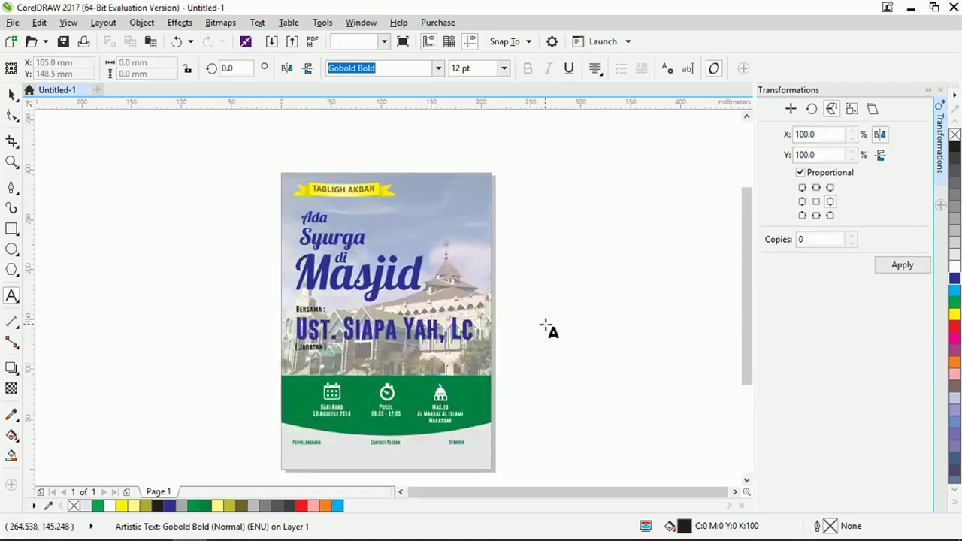
pyautogui.click(12, 94)
pyautogui.moveTo(125, 276); pyautogui.dragTo(264, 303)
pyautogui.click(466, 286)
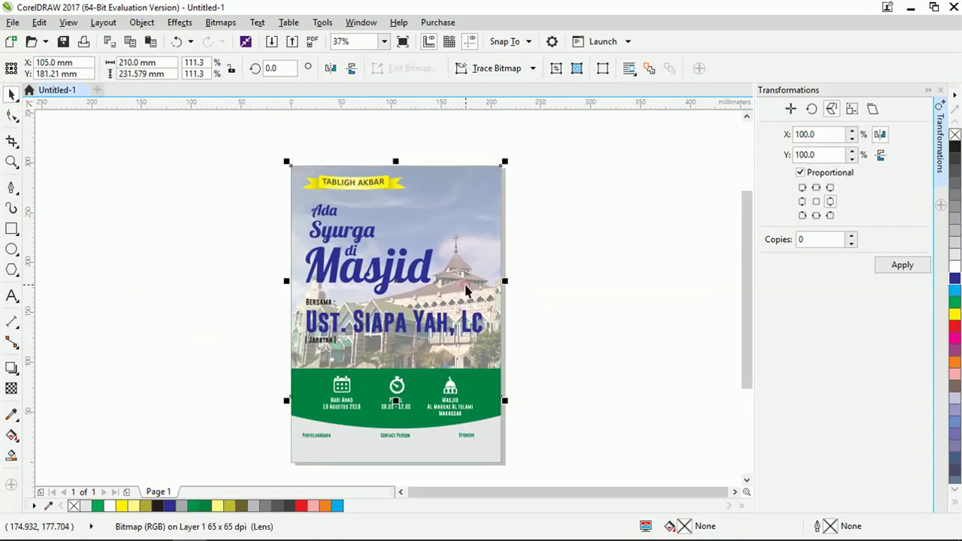
pyautogui.moveTo(268, 199); pyautogui.dragTo(529, 352)
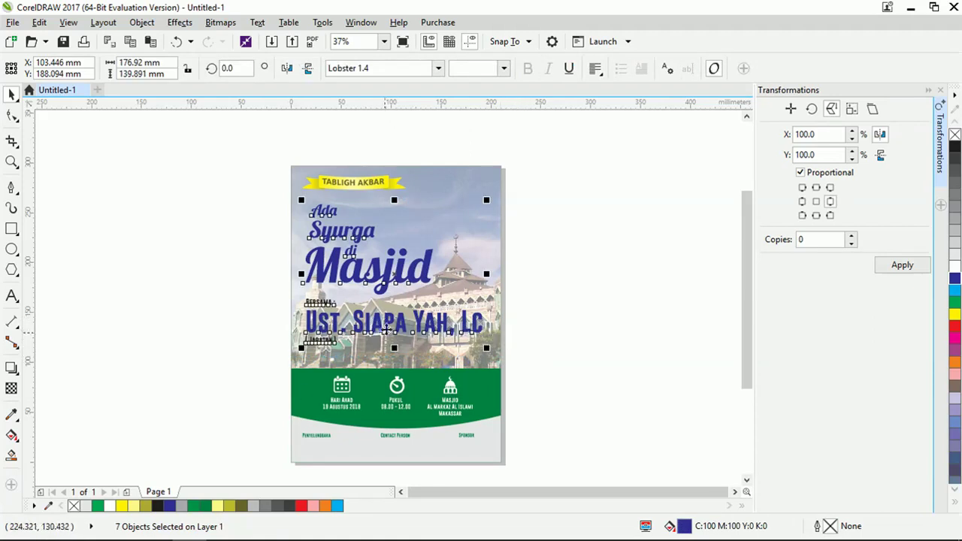
pyautogui.click(223, 313)
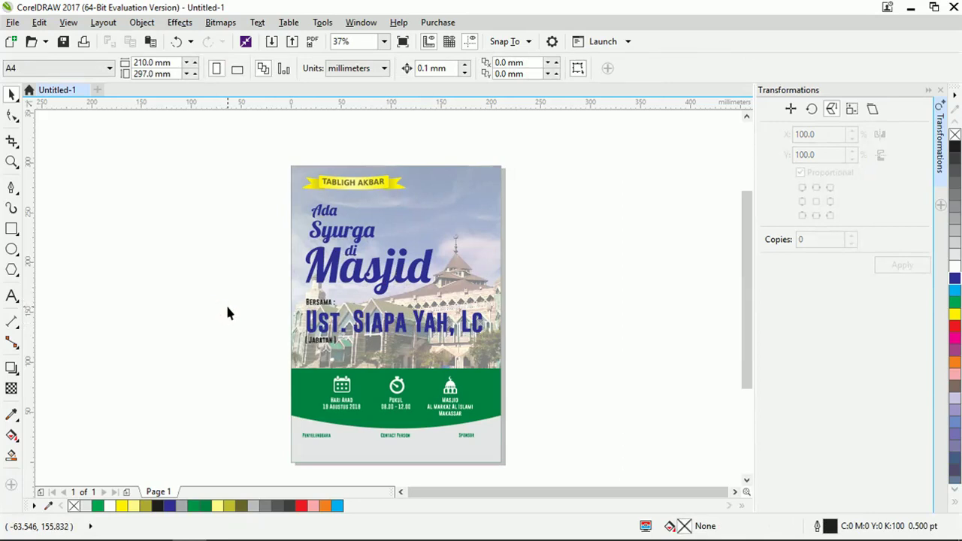